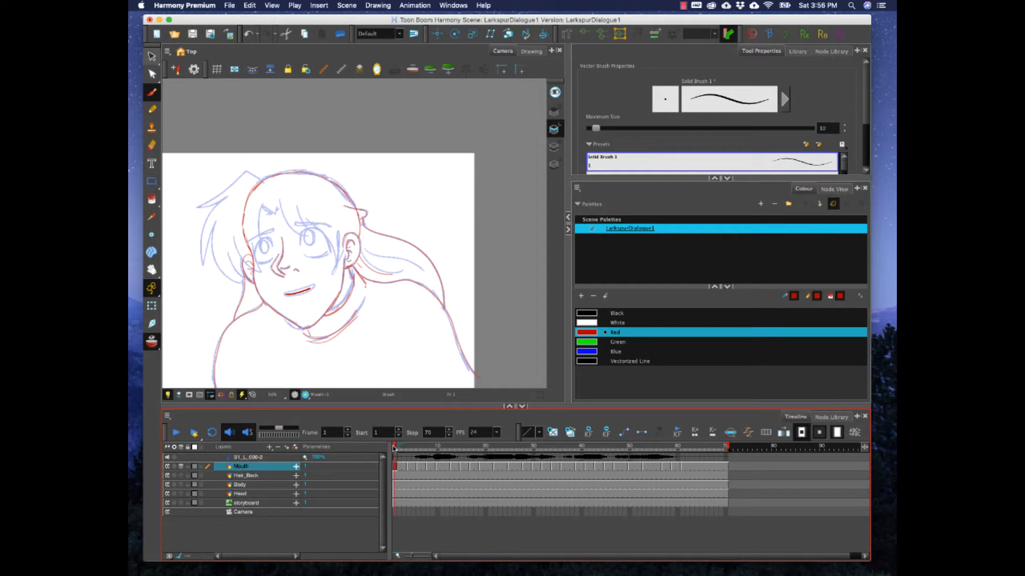
# Step: Add three vector drawing layers named Eyes, Brows and Pupils above the Mouth layer
pyautogui.click(270, 449)
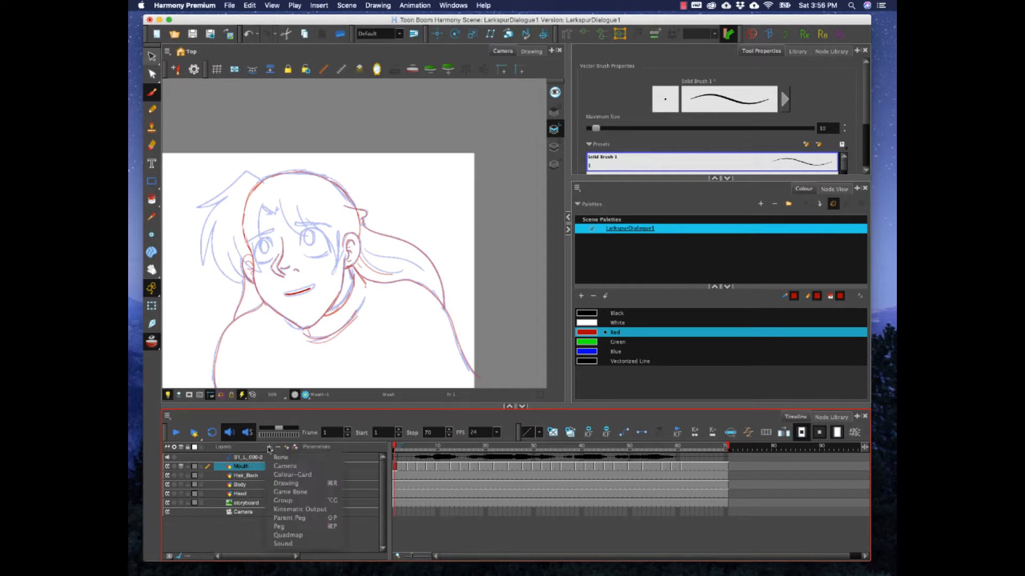
pyautogui.click(282, 485)
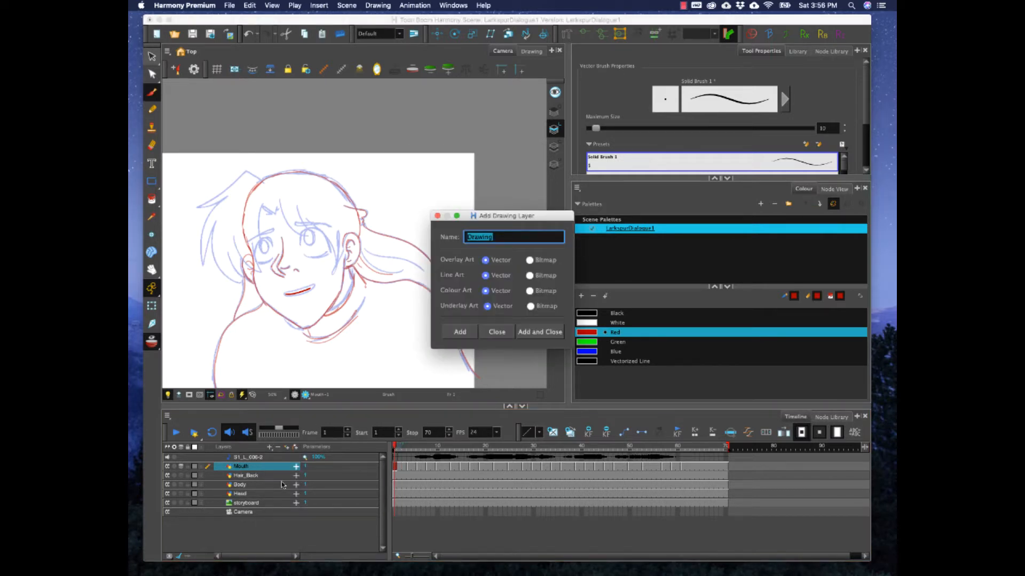
pyautogui.write('Eyes')
pyautogui.click(459, 332)
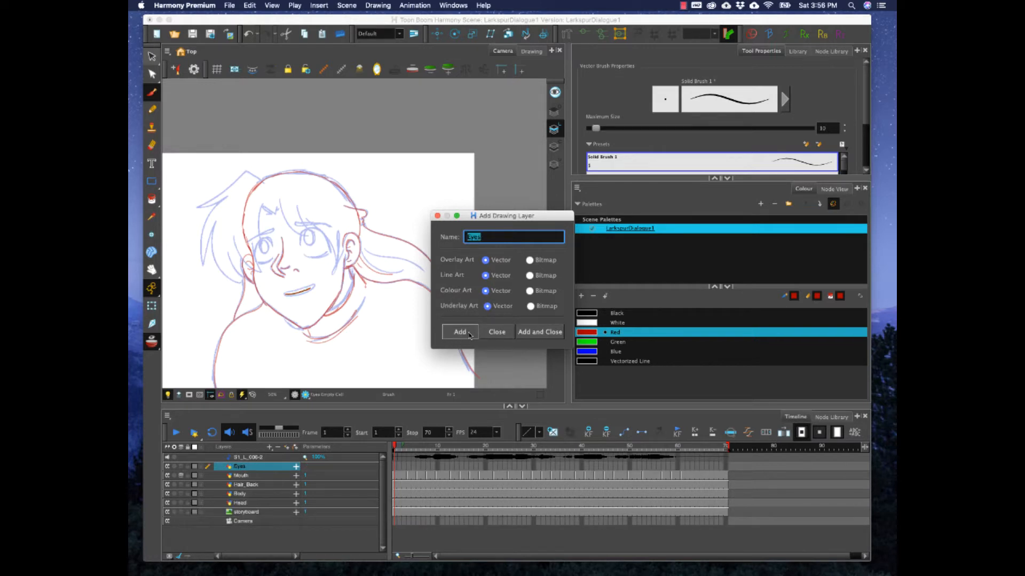
pyautogui.write('Brows')
pyautogui.click(469, 334)
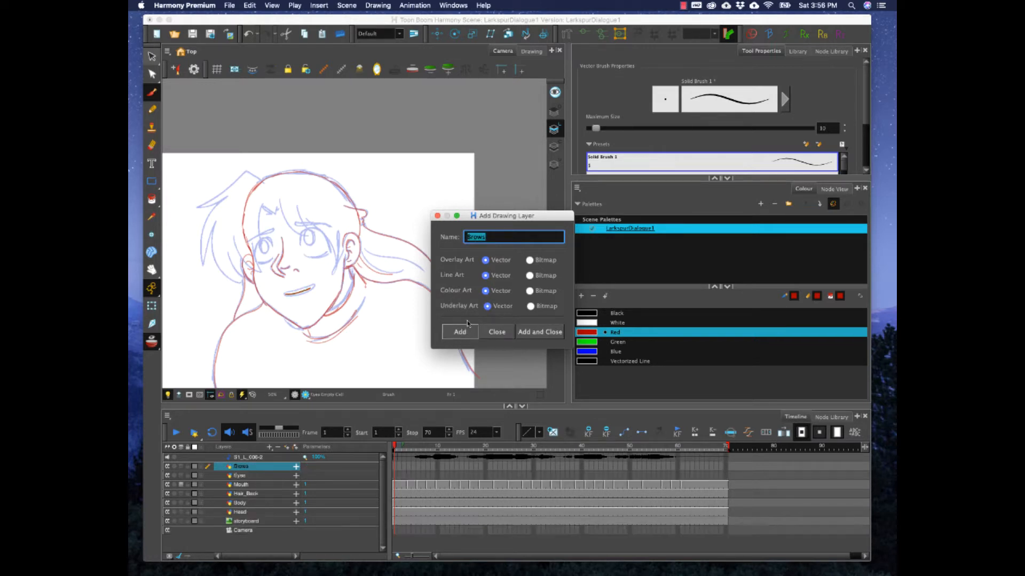
pyautogui.write('Pupils')
pyautogui.click(539, 332)
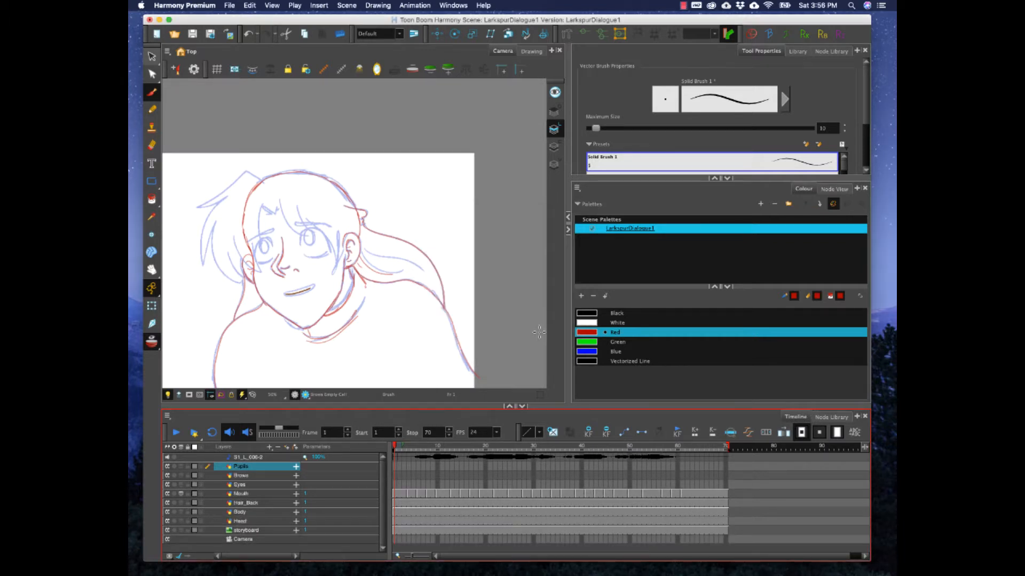
# Step: Trace both storyboard eye outlines at frame 1 of the Eyes layer and both eyebrows at frame 1 of the Brows layer
pyautogui.click(256, 476)
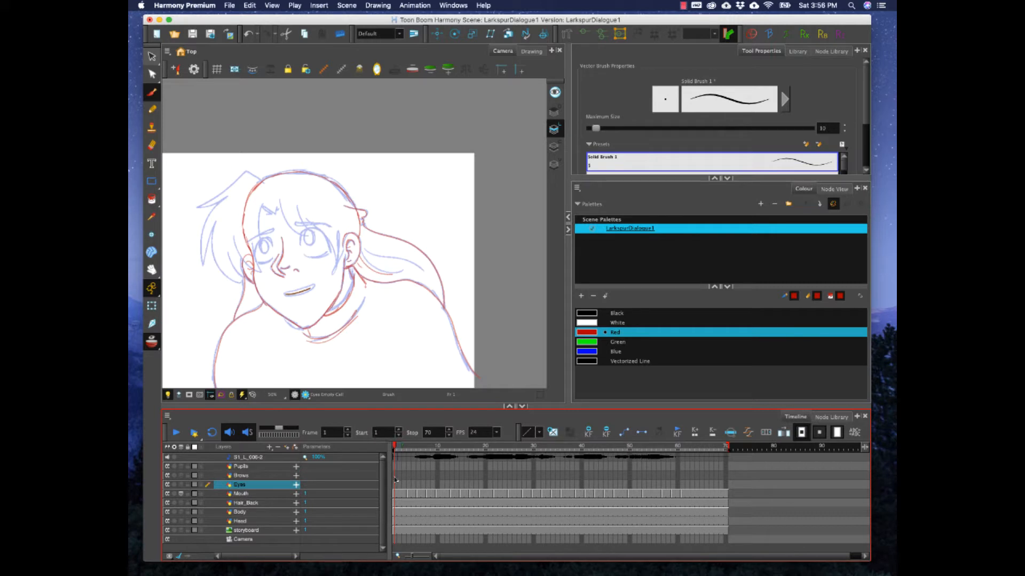
pyautogui.click(394, 476)
pyautogui.click(395, 486)
pyautogui.moveTo(333, 232); pyautogui.dragTo(455, 247)
pyautogui.press('2')
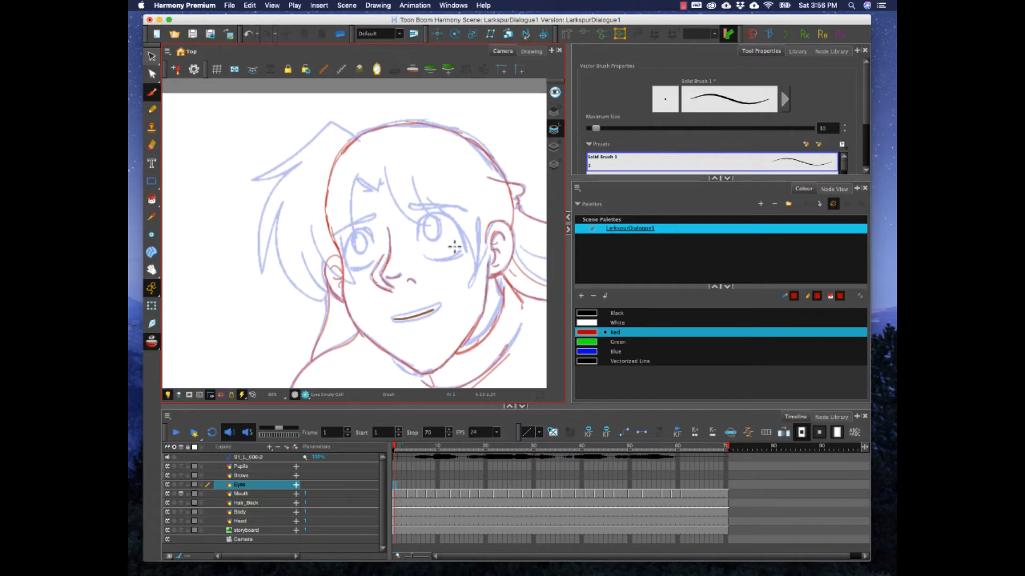
pyautogui.moveTo(567, 275); pyautogui.dragTo(641, 280)
pyautogui.moveTo(452, 230)
pyautogui.mouseDown()
pyautogui.moveTo(454, 211)
pyautogui.moveTo(483, 203)
pyautogui.moveTo(501, 241)
pyautogui.moveTo(484, 250)
pyautogui.moveTo(502, 225)
pyautogui.moveTo(502, 240)
pyautogui.moveTo(505, 213)
pyautogui.mouseUp()
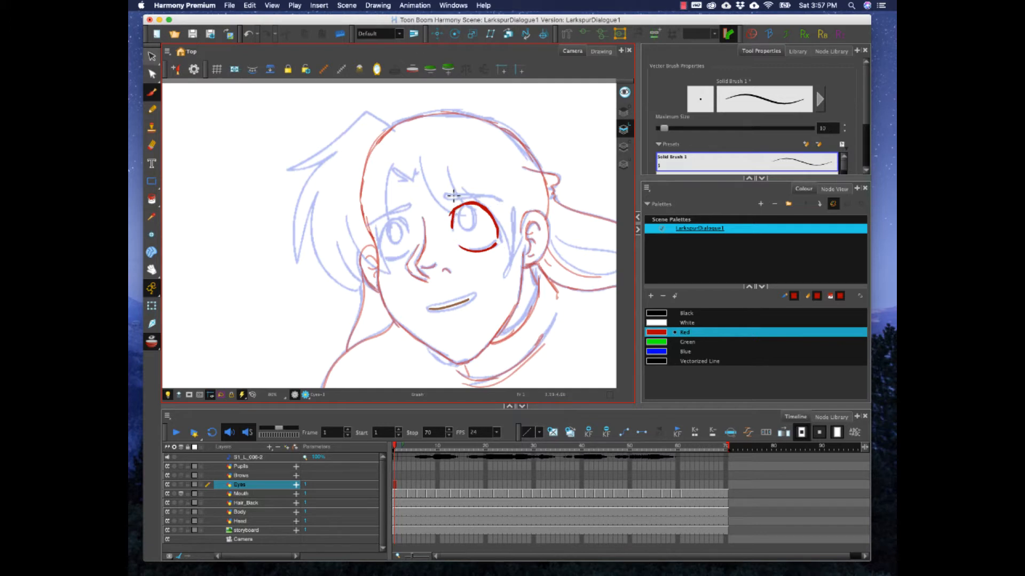
pyautogui.moveTo(405, 224)
pyautogui.mouseDown()
pyautogui.moveTo(391, 221)
pyautogui.moveTo(382, 261)
pyautogui.moveTo(409, 249)
pyautogui.moveTo(491, 251)
pyautogui.moveTo(502, 243)
pyautogui.moveTo(460, 249)
pyautogui.moveTo(497, 239)
pyautogui.mouseUp()
pyautogui.click(255, 476)
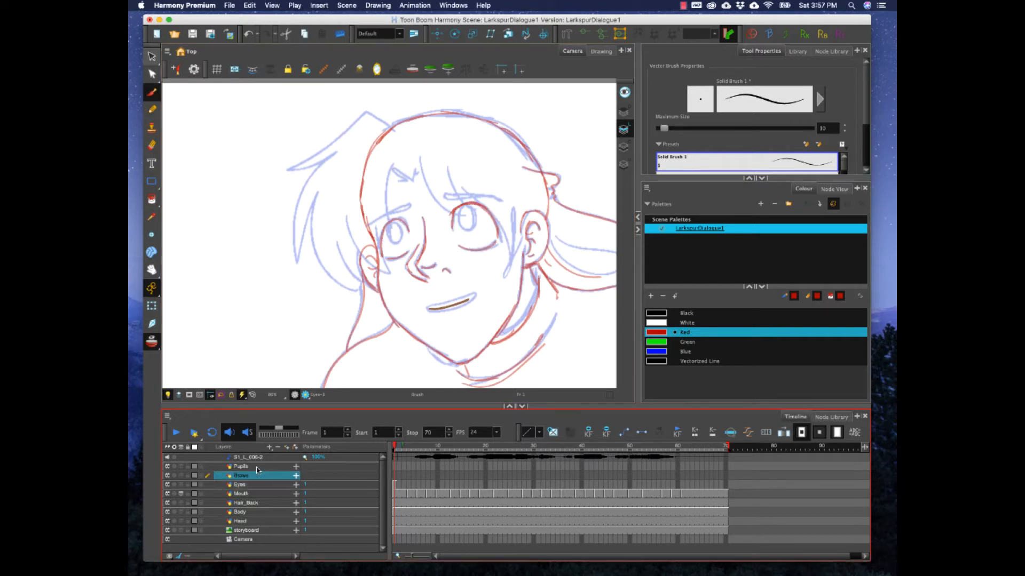
pyautogui.moveTo(444, 194)
pyautogui.mouseDown()
pyautogui.moveTo(502, 200)
pyautogui.moveTo(450, 194)
pyautogui.moveTo(370, 224)
pyautogui.moveTo(409, 203)
pyautogui.mouseUp()
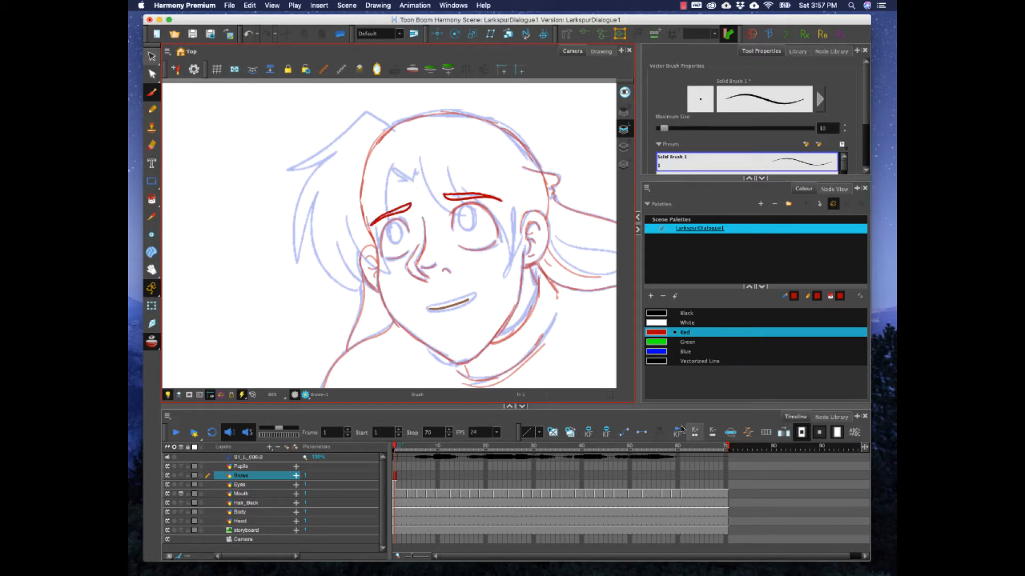
# Step: Hide the storyboard layer, play back the scene and scrub to frame 9 to locate the next expression pose
pyautogui.click(176, 433)
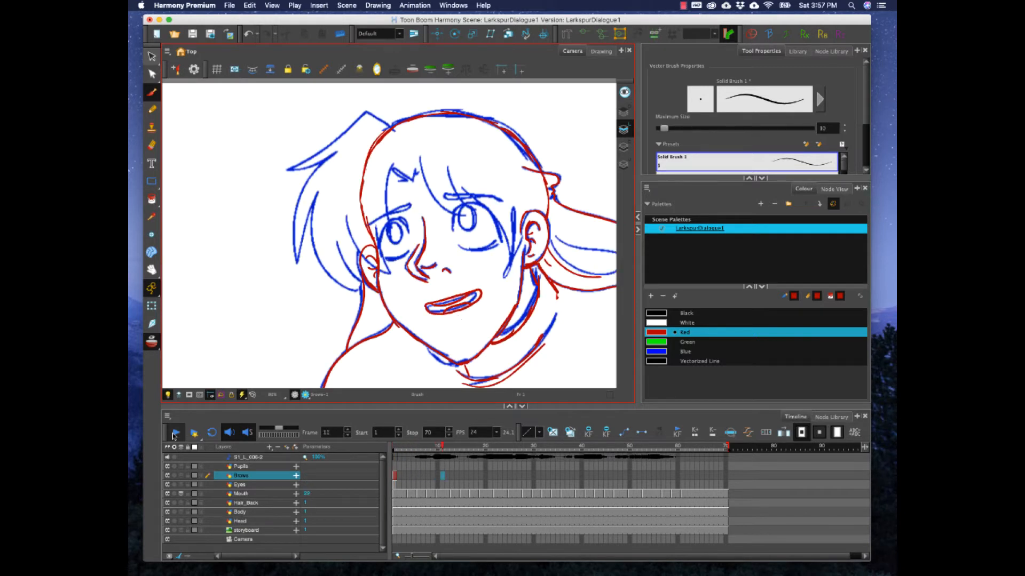
pyautogui.click(168, 530)
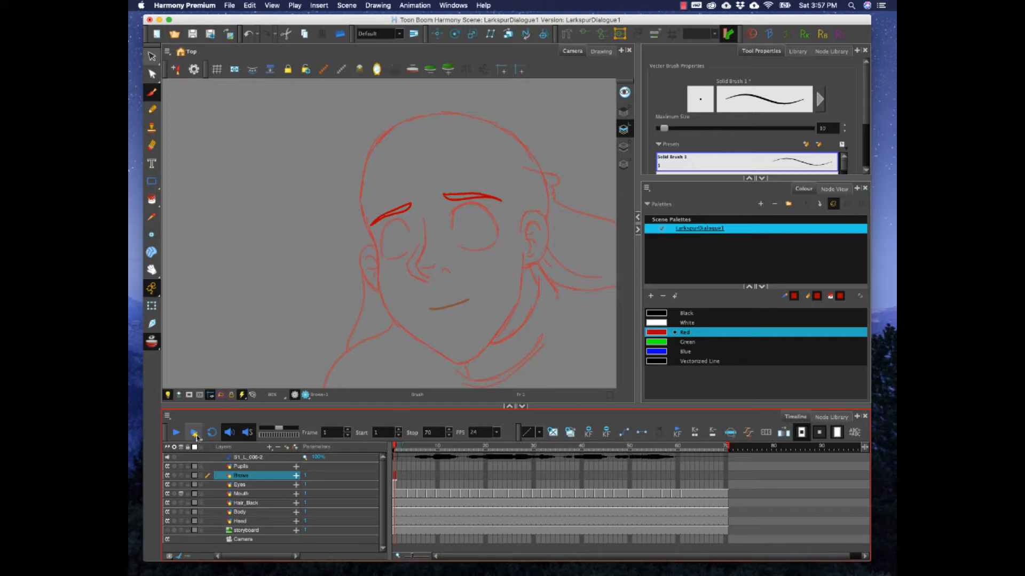
pyautogui.click(176, 433)
pyautogui.click(176, 435)
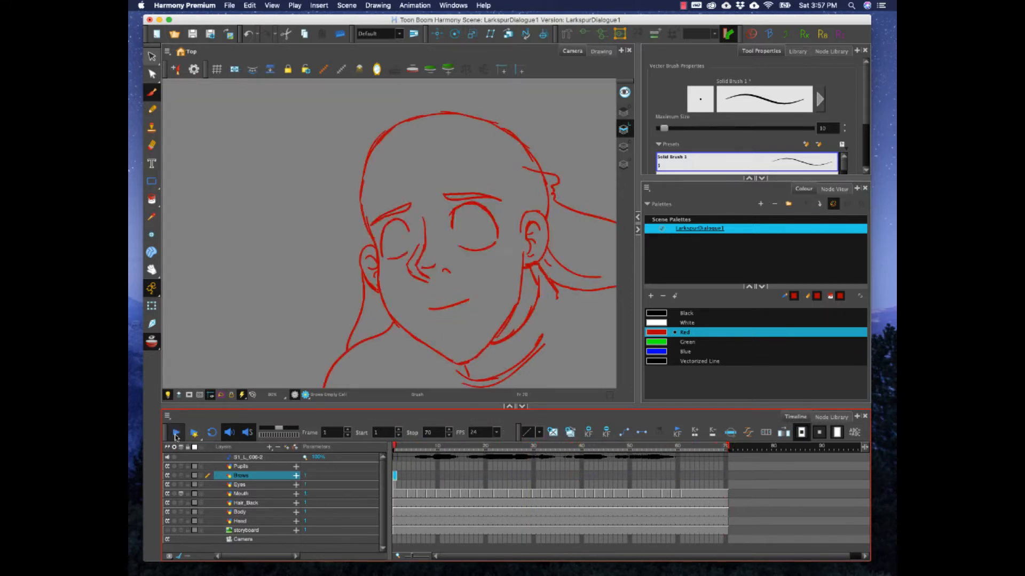
pyautogui.click(416, 448)
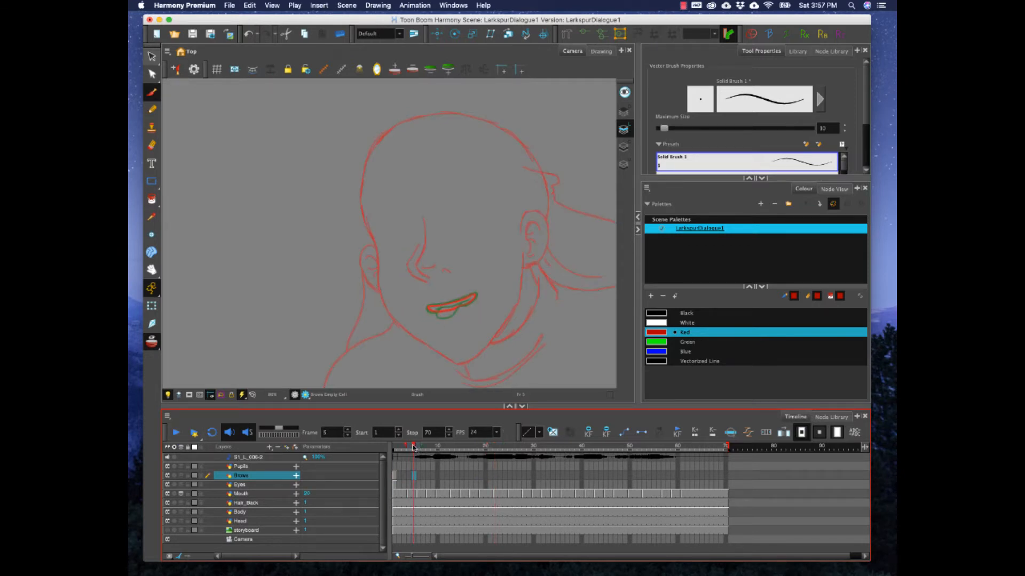
pyautogui.moveTo(415, 450)
pyautogui.mouseDown()
pyautogui.moveTo(466, 448)
pyautogui.moveTo(411, 448)
pyautogui.moveTo(451, 450)
pyautogui.moveTo(435, 450)
pyautogui.mouseUp()
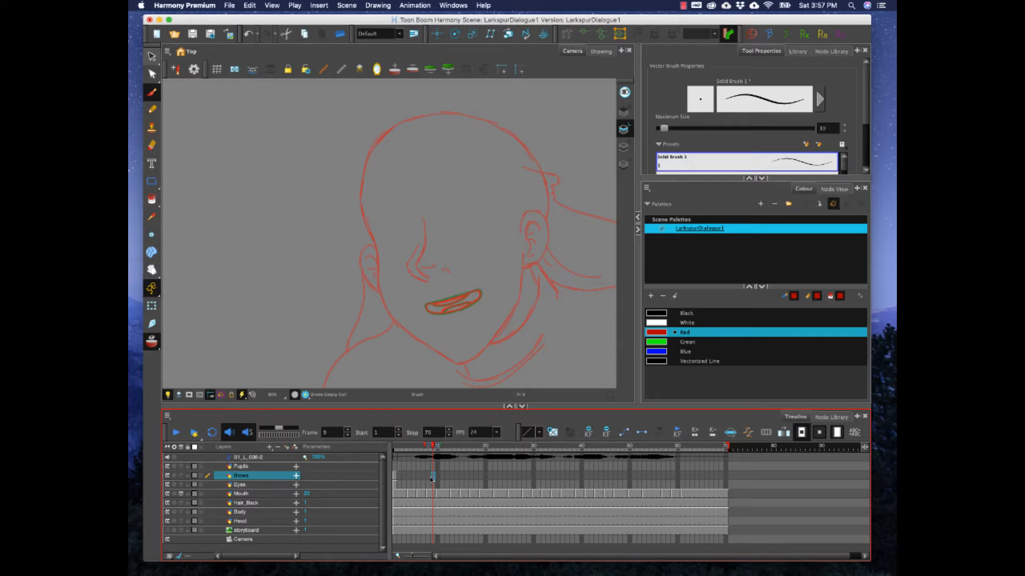
# Step: Select frame 9 of the Eyes layer, extend the onion skin back to frame 1, and switch onion skinning off for Mouth and on for Brows
pyautogui.click(395, 450)
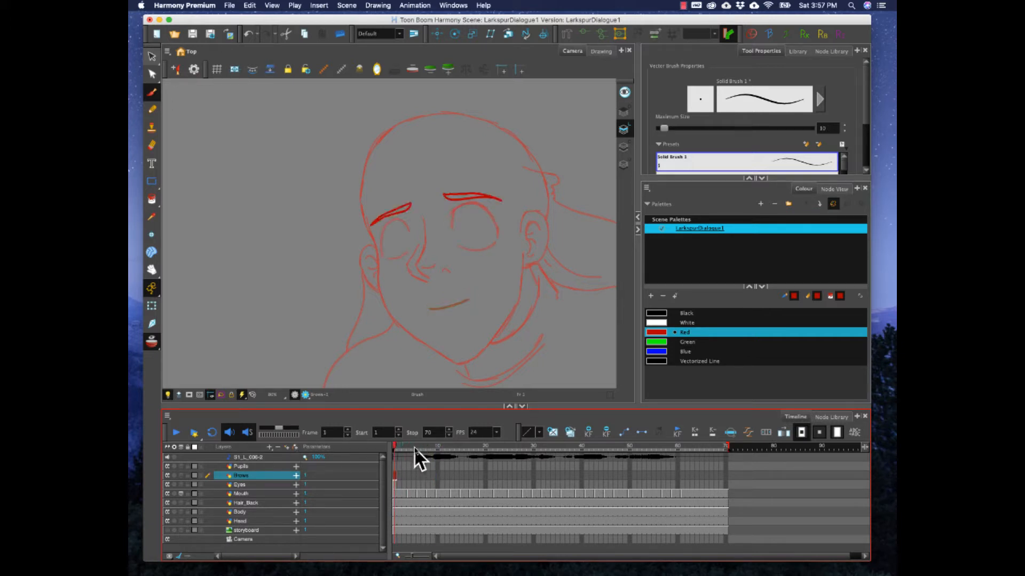
pyautogui.click(425, 475)
pyautogui.click(434, 476)
pyautogui.click(434, 484)
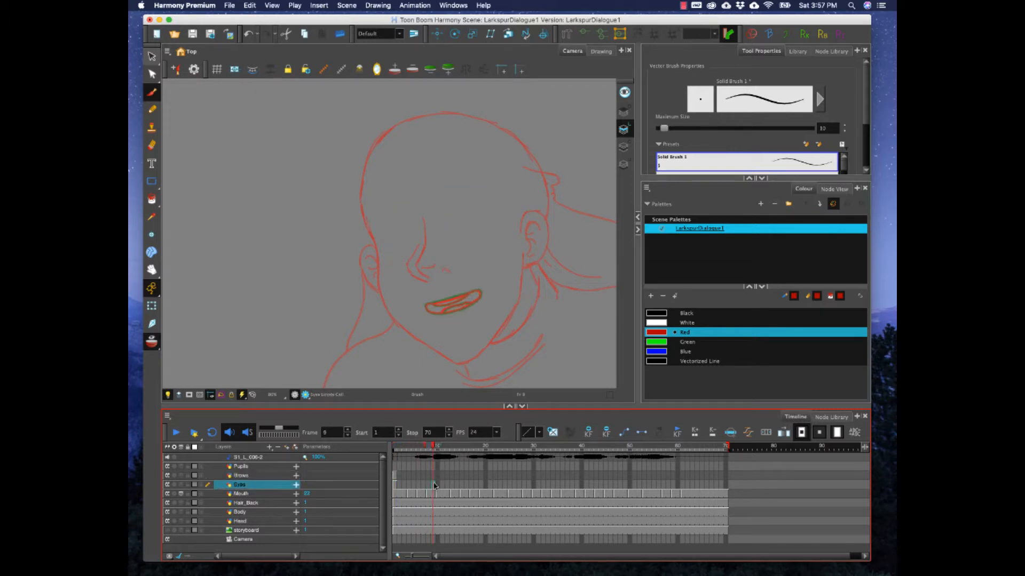
pyautogui.rightClick(433, 484)
pyautogui.click(433, 483)
pyautogui.rightClick(433, 484)
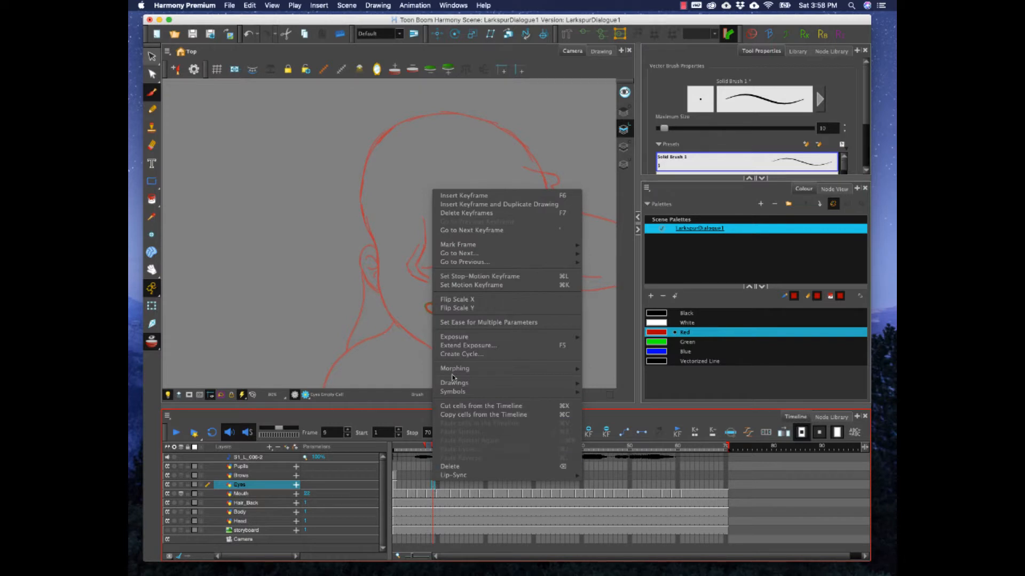
pyautogui.click(431, 484)
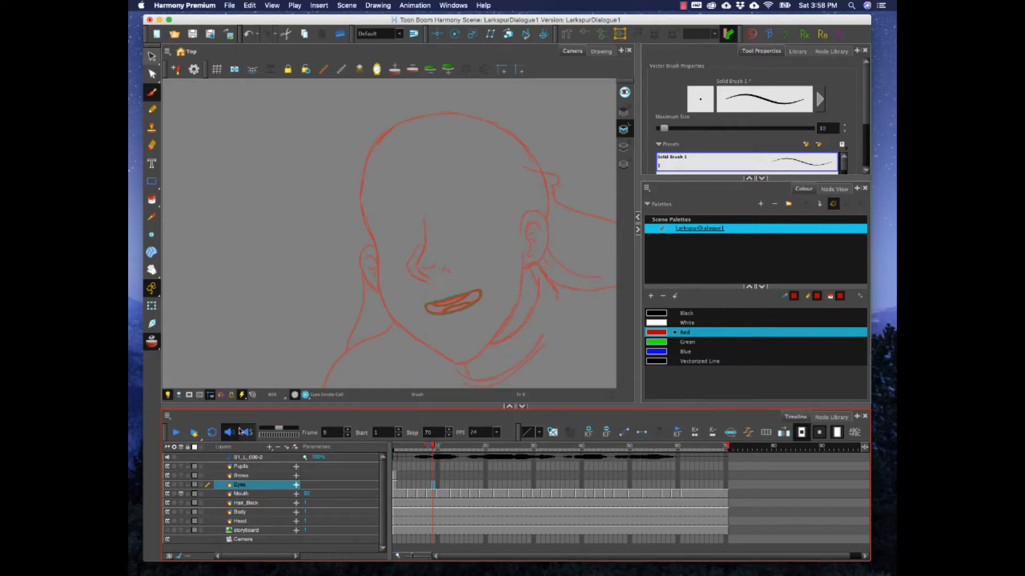
pyautogui.moveTo(424, 448); pyautogui.dragTo(392, 446)
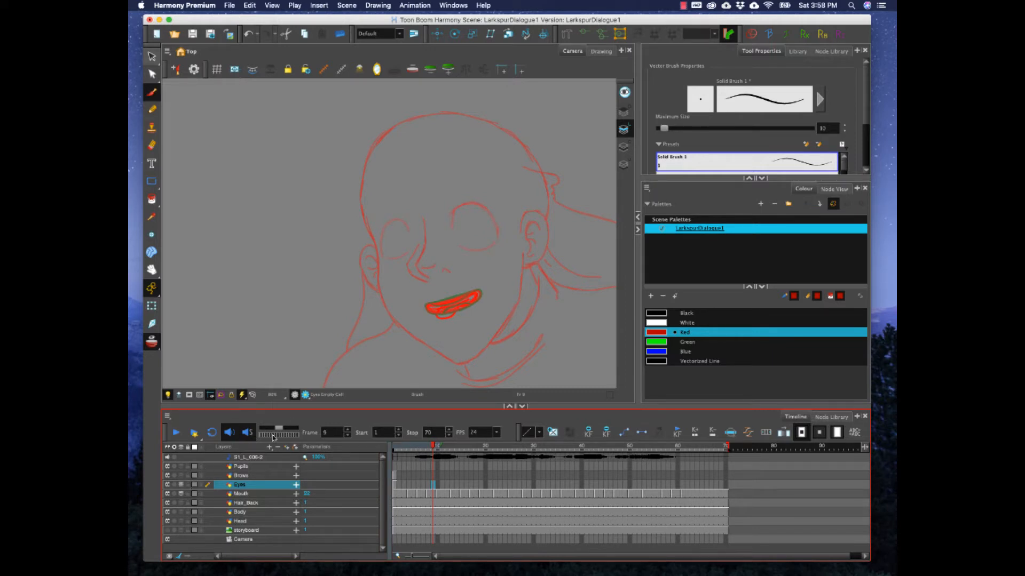
pyautogui.click(181, 493)
pyautogui.click(182, 476)
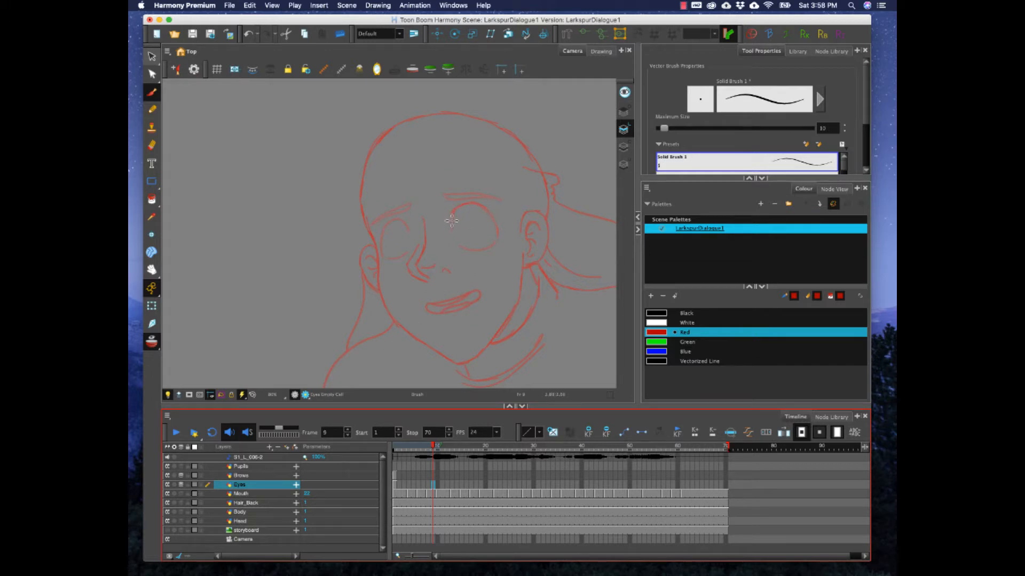
pyautogui.moveTo(452, 227)
pyautogui.mouseDown()
pyautogui.moveTo(454, 214)
pyautogui.moveTo(477, 219)
pyautogui.moveTo(498, 239)
pyautogui.mouseUp()
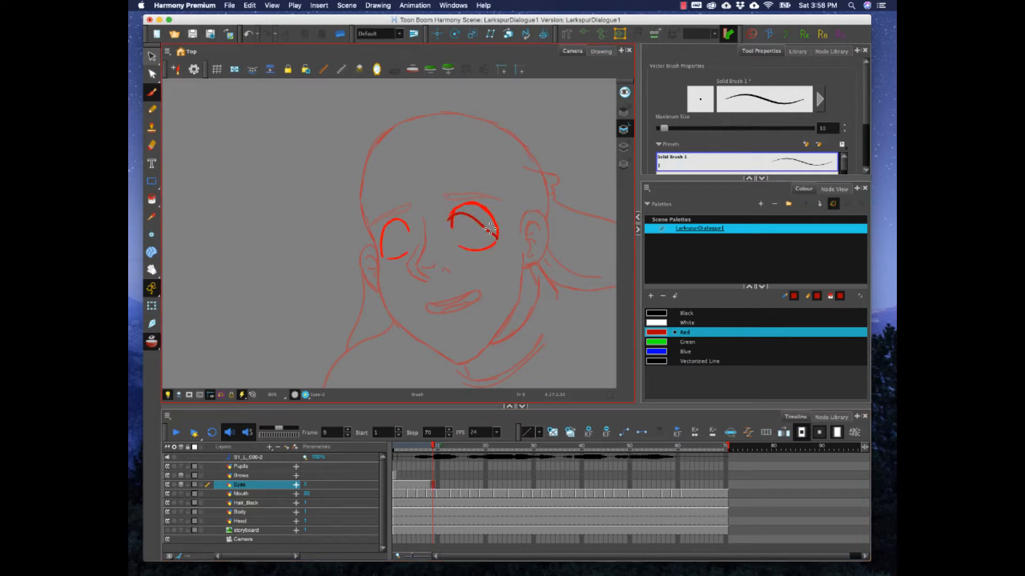
pyautogui.press('super+z')
pyautogui.press('super+z')
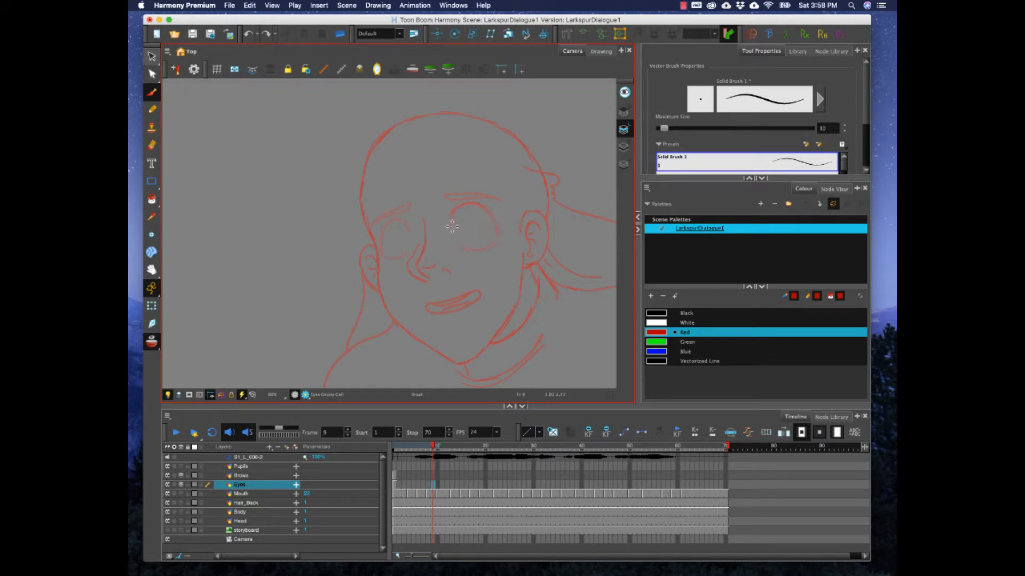
pyautogui.press('super+shift+z')
pyautogui.moveTo(452, 229)
pyautogui.mouseDown()
pyautogui.moveTo(451, 214)
pyautogui.moveTo(473, 209)
pyautogui.moveTo(497, 235)
pyautogui.moveTo(486, 248)
pyautogui.moveTo(497, 233)
pyautogui.mouseUp()
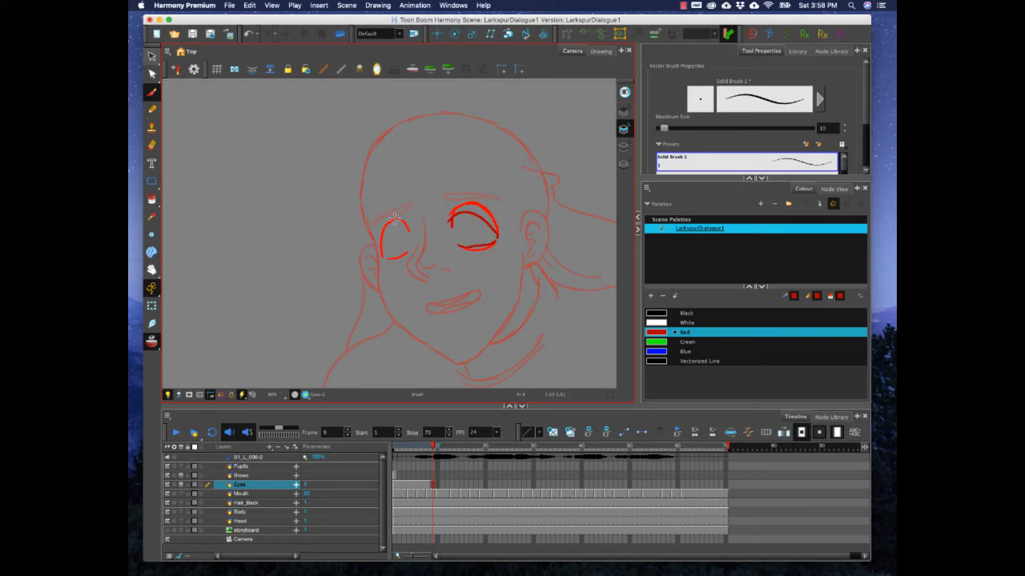
pyautogui.moveTo(409, 232)
pyautogui.mouseDown()
pyautogui.moveTo(390, 228)
pyautogui.moveTo(384, 244)
pyautogui.mouseUp()
pyautogui.press('super+z')
pyautogui.press('super+z')
pyautogui.press('super+z')
pyautogui.press('super+z')
pyautogui.press('super+z')
pyautogui.press('super+z')
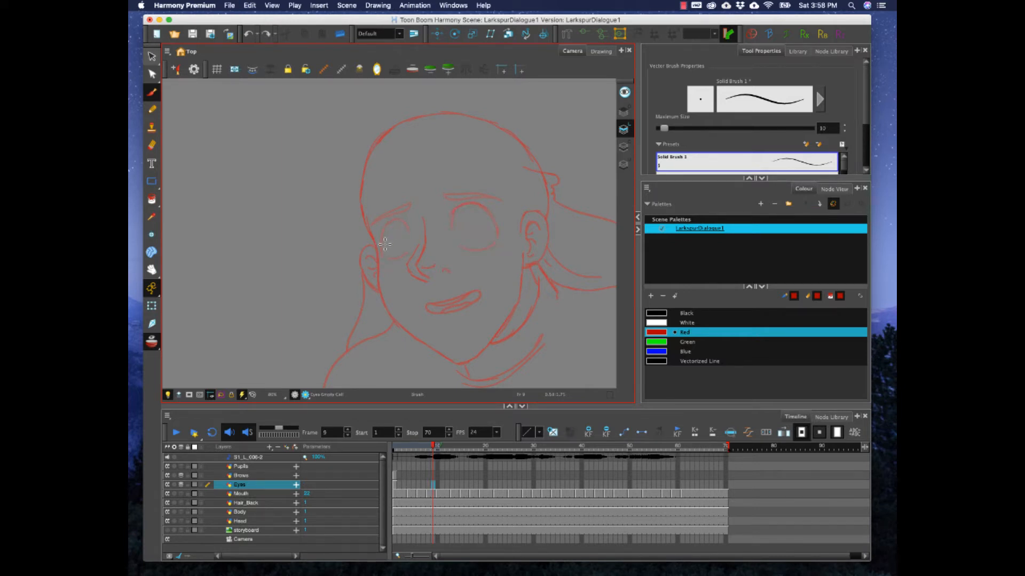
# Step: Draw both eyes half-closed with lowered upper lids at frame 9 of the Eyes layer, and select frame 9 of the Brows layer
pyautogui.moveTo(451, 229)
pyautogui.mouseDown()
pyautogui.moveTo(465, 217)
pyautogui.moveTo(490, 228)
pyautogui.mouseUp()
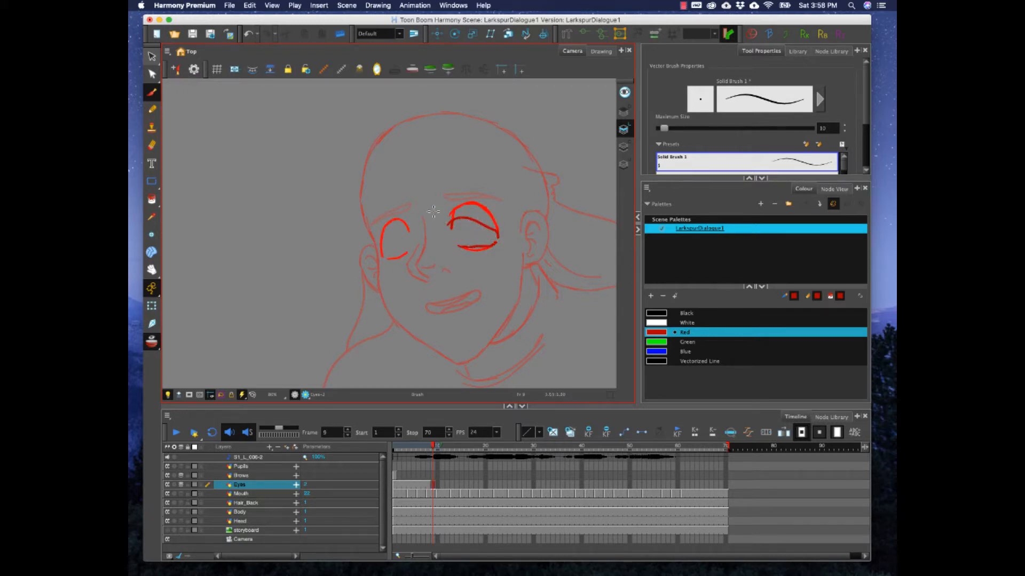
pyautogui.moveTo(388, 240)
pyautogui.mouseDown()
pyautogui.moveTo(382, 255)
pyautogui.moveTo(406, 255)
pyautogui.mouseUp()
pyautogui.click(432, 476)
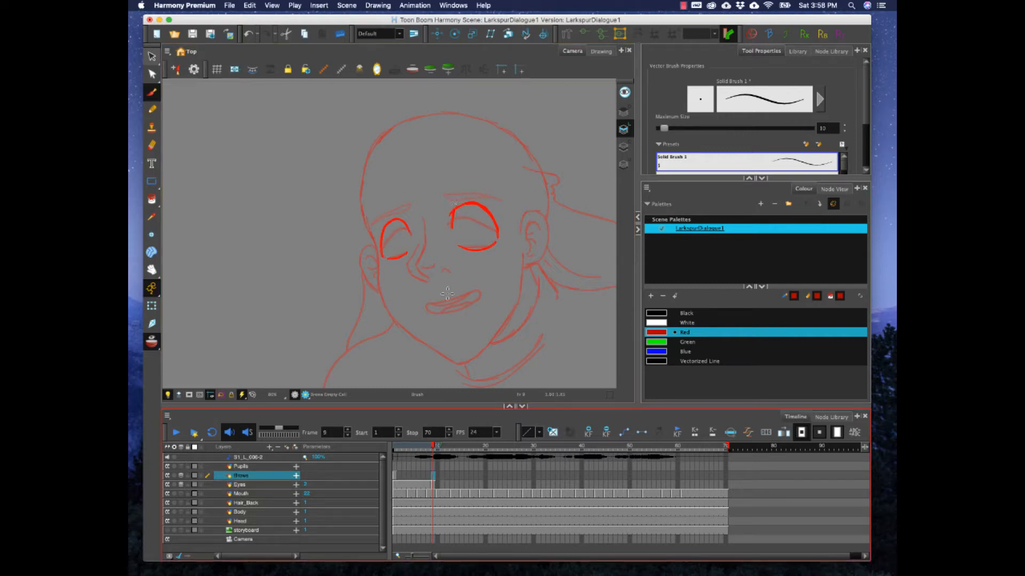
pyautogui.moveTo(446, 204)
pyautogui.mouseDown()
pyautogui.moveTo(500, 219)
pyautogui.moveTo(455, 209)
pyautogui.moveTo(485, 216)
pyautogui.mouseUp()
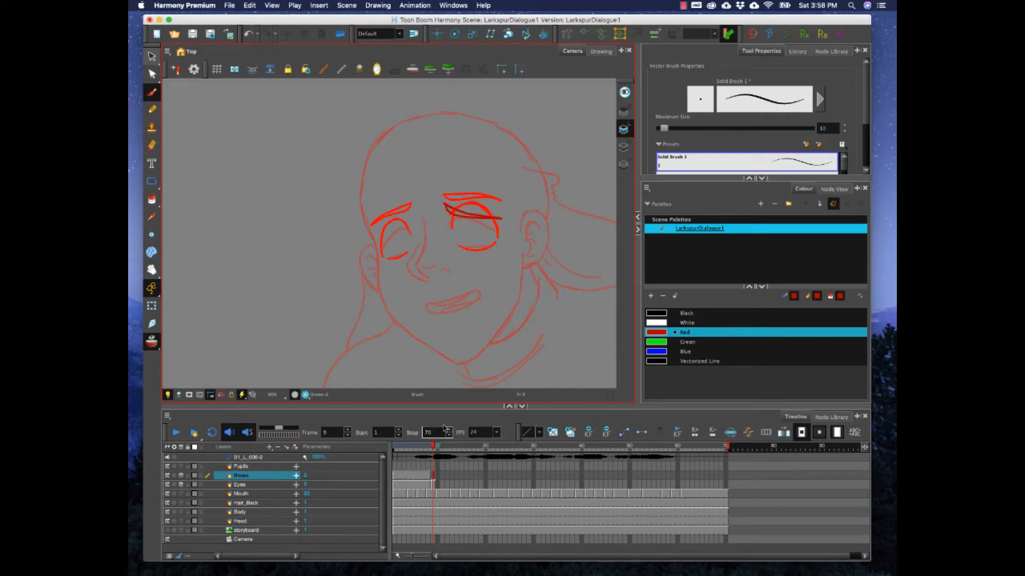
pyautogui.moveTo(411, 220)
pyautogui.mouseDown()
pyautogui.moveTo(380, 237)
pyautogui.moveTo(409, 220)
pyautogui.mouseUp()
pyautogui.hotkey('ctrl', 'z')
pyautogui.hotkey('ctrl', 'z')
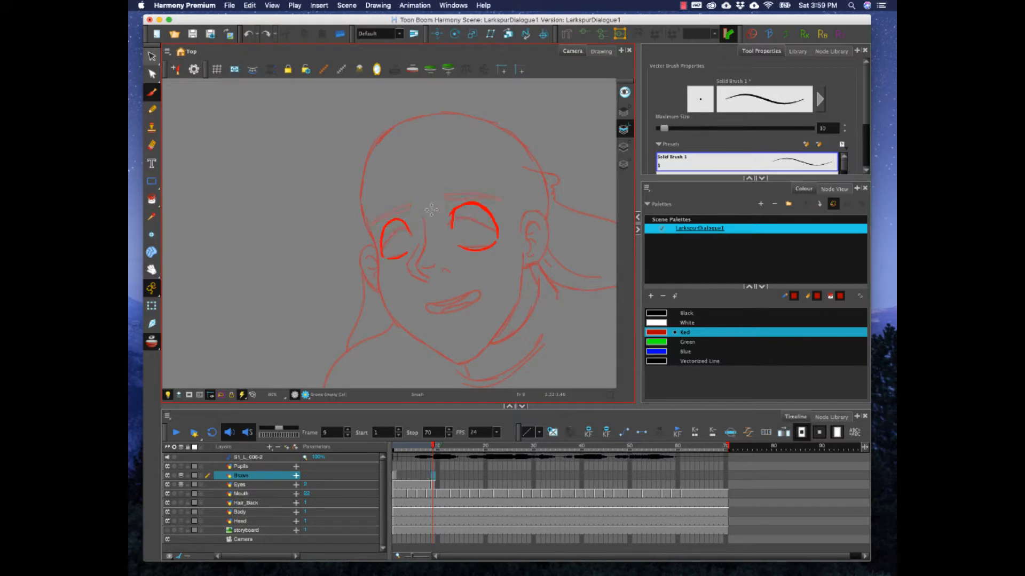
# Step: Draw both eyebrows slightly lower at frame 9 of the Brows layer and compare the pose with frame 8
pyautogui.moveTo(469, 211)
pyautogui.mouseDown()
pyautogui.moveTo(501, 209)
pyautogui.moveTo(445, 207)
pyautogui.moveTo(377, 228)
pyautogui.moveTo(410, 214)
pyautogui.mouseUp()
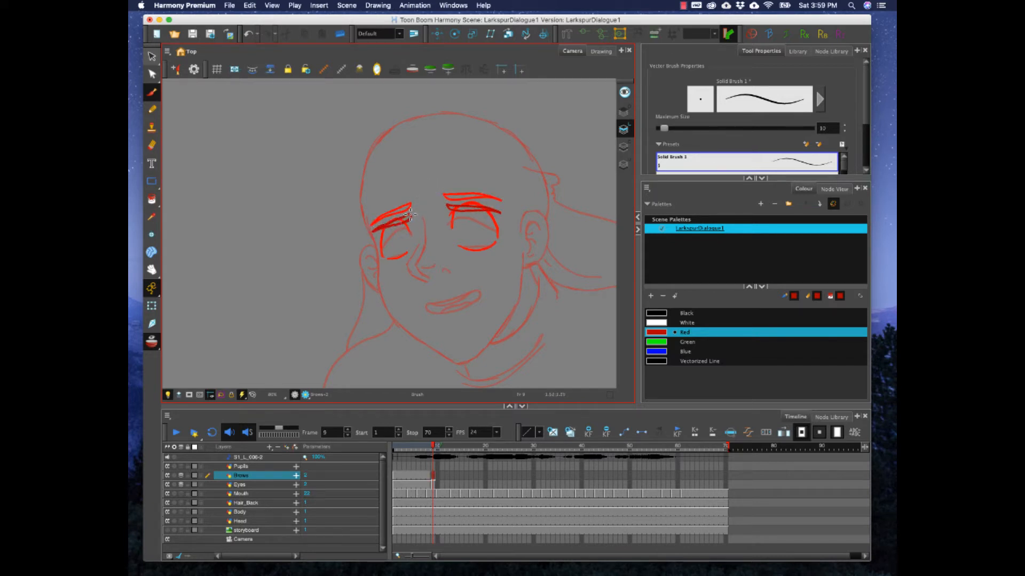
pyautogui.click(429, 447)
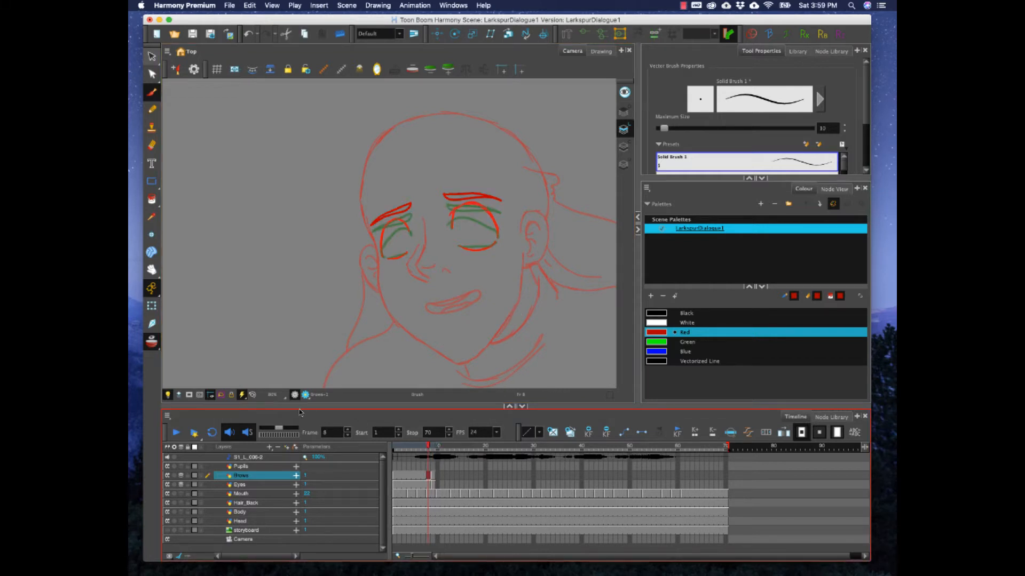
pyautogui.click(433, 447)
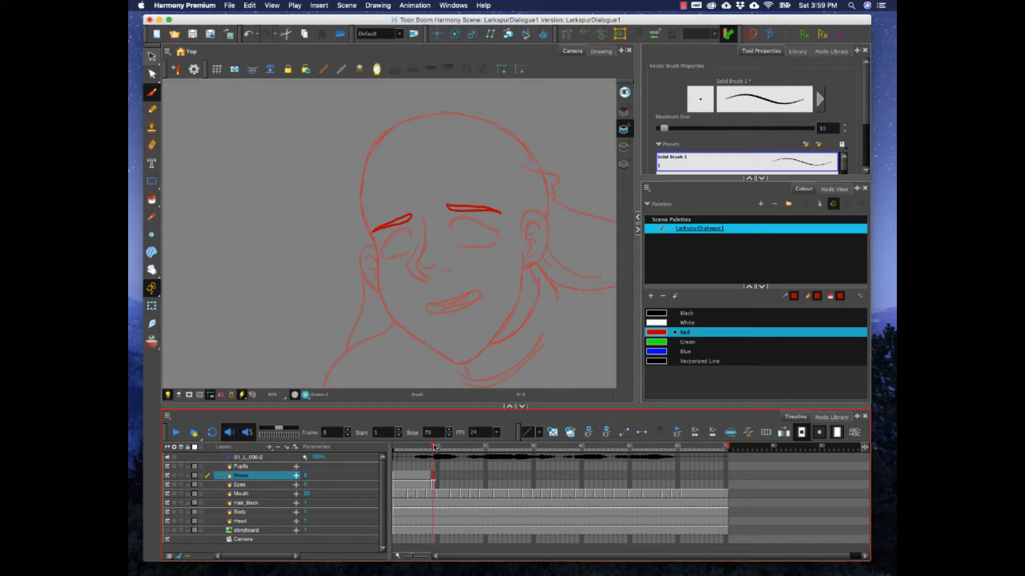
# Step: Show the storyboard layer again and trace both pupils as ovals at frame 1 of the Pupils layer
pyautogui.moveTo(432, 447)
pyautogui.mouseDown()
pyautogui.moveTo(399, 447)
pyautogui.moveTo(462, 454)
pyautogui.moveTo(395, 467)
pyautogui.mouseUp()
pyautogui.click(396, 468)
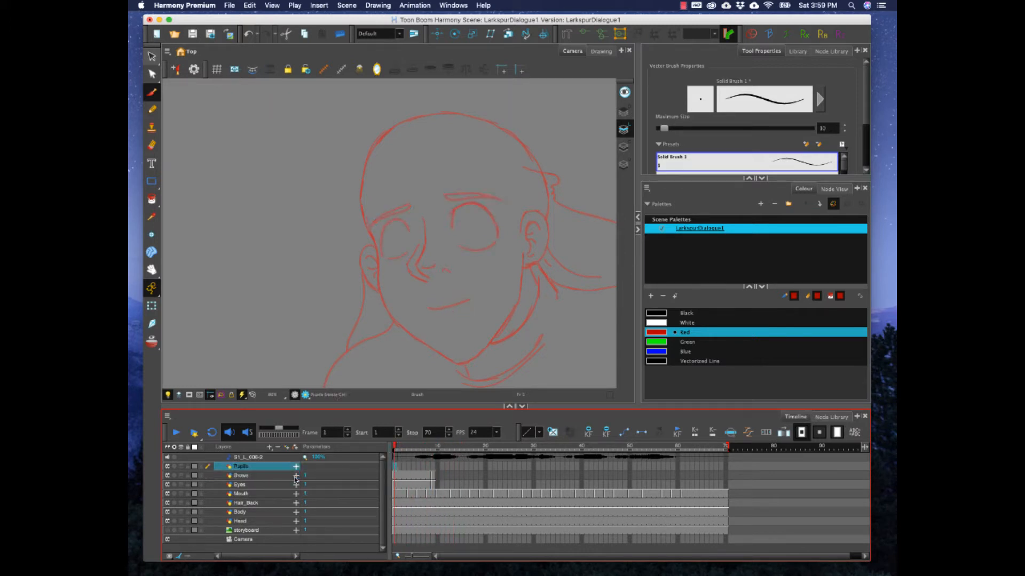
pyautogui.click(167, 531)
pyautogui.moveTo(400, 223); pyautogui.dragTo(403, 238)
pyautogui.moveTo(459, 215); pyautogui.dragTo(466, 231)
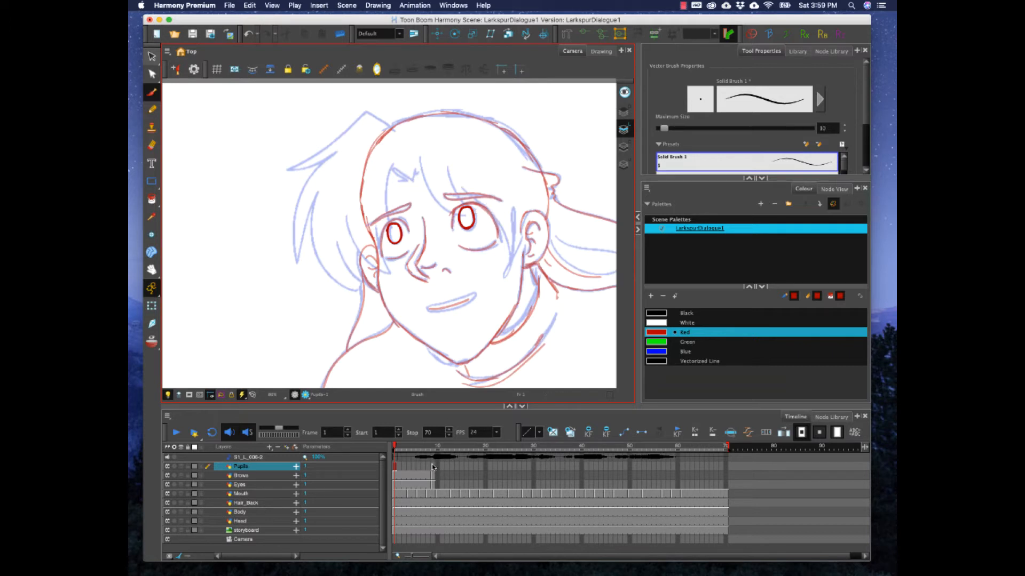
# Step: Draw both pupils as ovals at frame 9 of the Pupils layer, shifted to sit inside the half-closed eyes
pyautogui.click(433, 468)
pyautogui.moveTo(401, 233)
pyautogui.mouseDown()
pyautogui.moveTo(409, 246)
pyautogui.moveTo(411, 232)
pyautogui.moveTo(402, 234)
pyautogui.mouseUp()
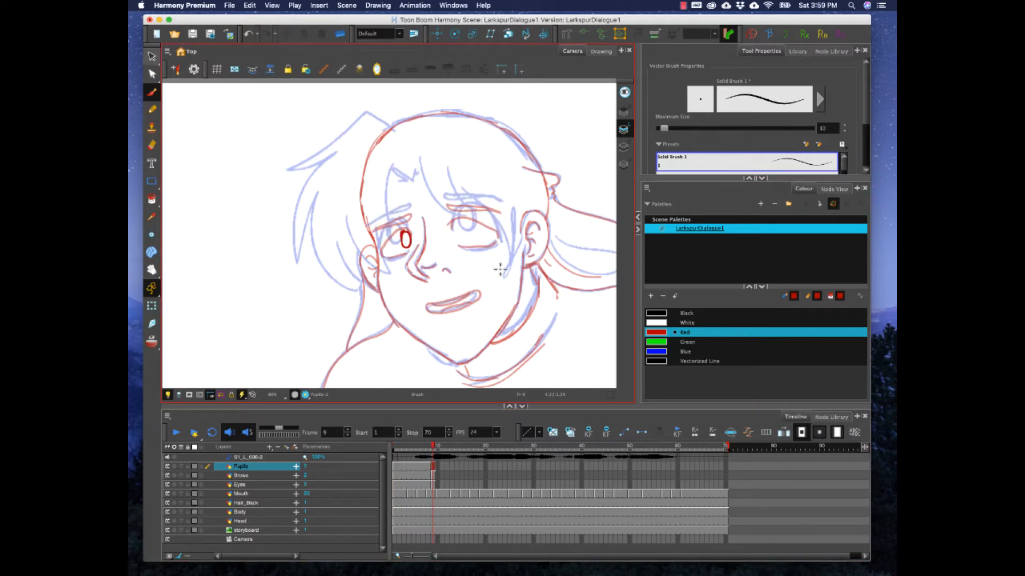
pyautogui.press('super+z')
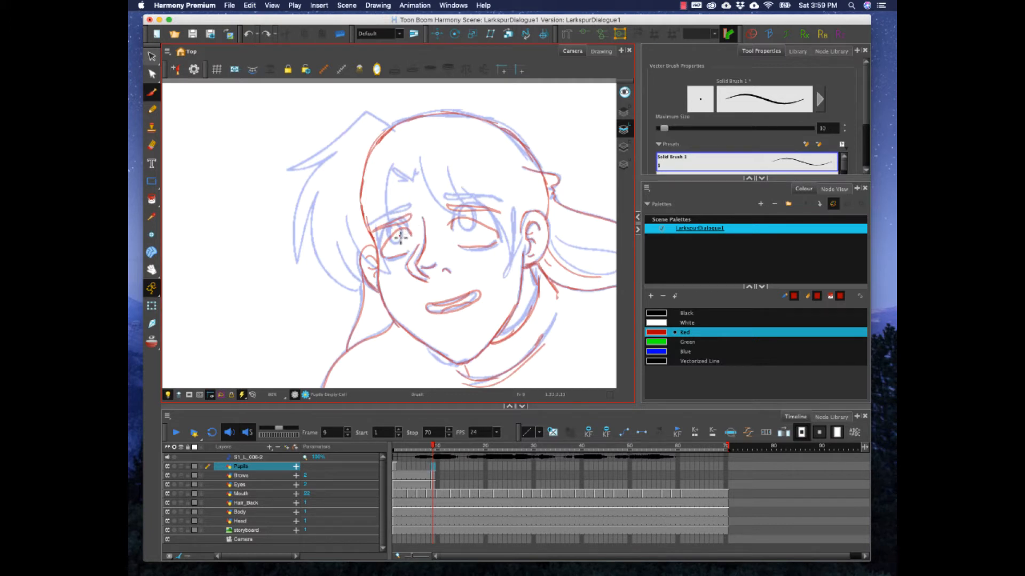
pyautogui.moveTo(400, 237)
pyautogui.mouseDown()
pyautogui.moveTo(410, 247)
pyautogui.moveTo(404, 230)
pyautogui.mouseUp()
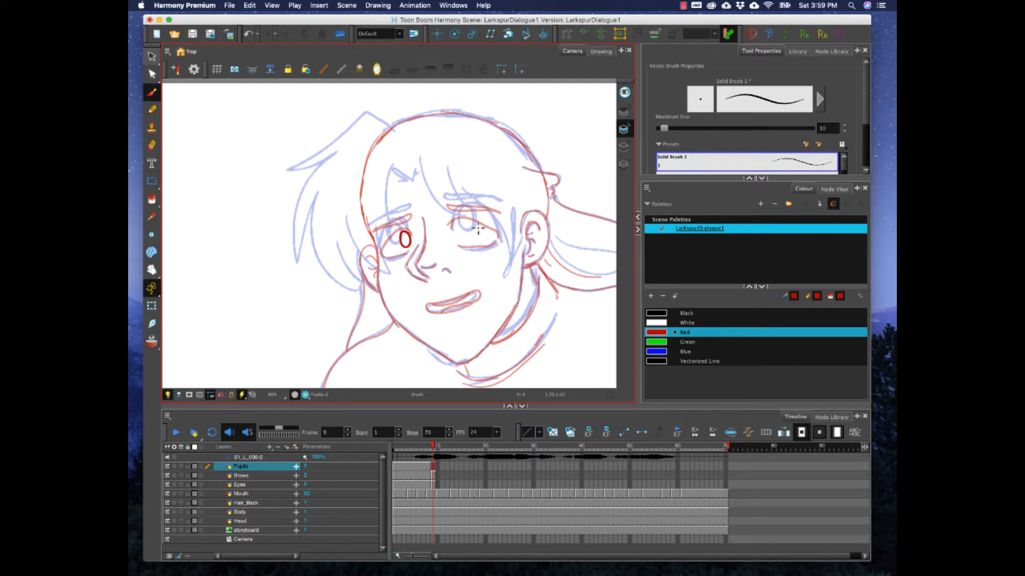
pyautogui.moveTo(478, 229)
pyautogui.mouseDown()
pyautogui.moveTo(479, 241)
pyautogui.moveTo(489, 235)
pyautogui.moveTo(479, 221)
pyautogui.mouseUp()
# Step: Turn on onion skinning for the Eyes layer and draw both eyes half-closed at frame 17
pyautogui.moveTo(433, 449)
pyautogui.mouseDown()
pyautogui.moveTo(423, 449)
pyautogui.moveTo(466, 457)
pyautogui.mouseUp()
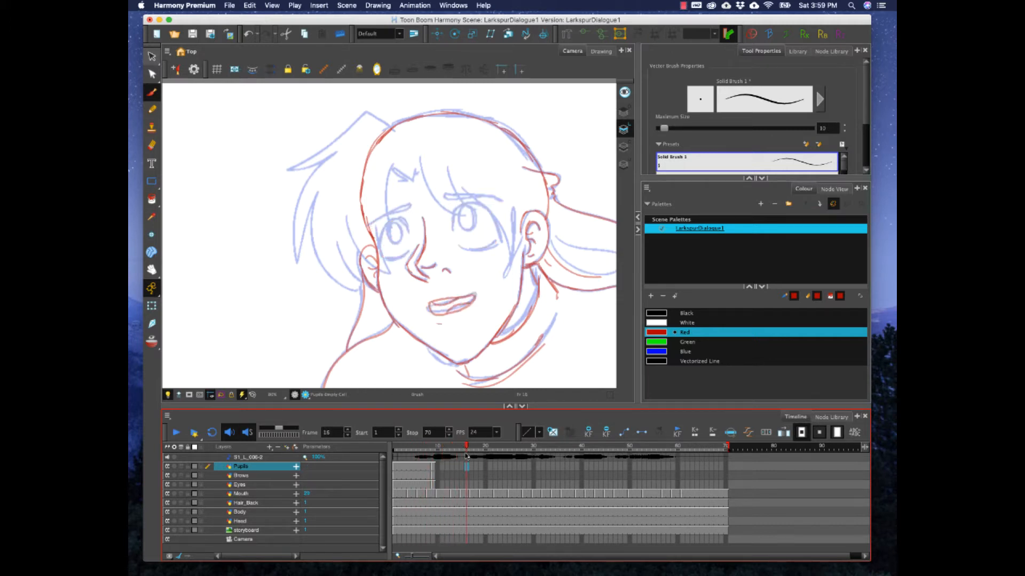
pyautogui.click(467, 485)
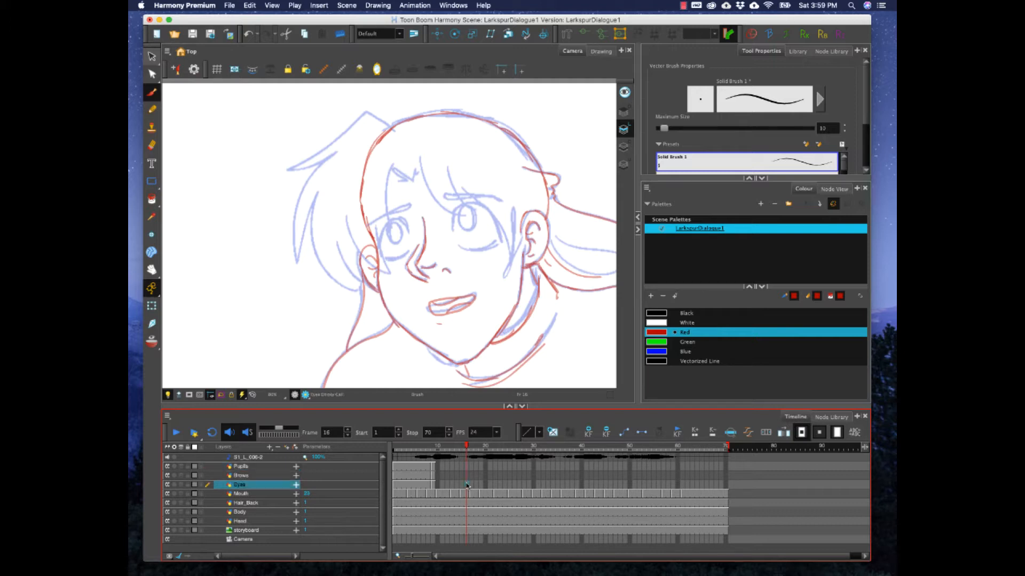
pyautogui.click(152, 342)
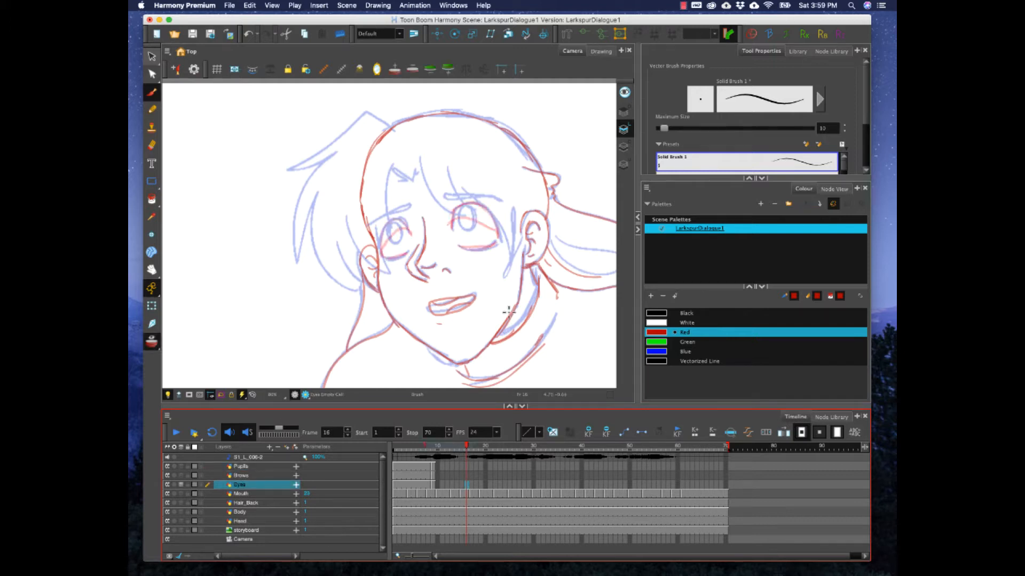
pyautogui.click(470, 485)
pyautogui.click(468, 485)
pyautogui.moveTo(468, 451)
pyautogui.mouseDown()
pyautogui.moveTo(456, 450)
pyautogui.moveTo(472, 451)
pyautogui.mouseUp()
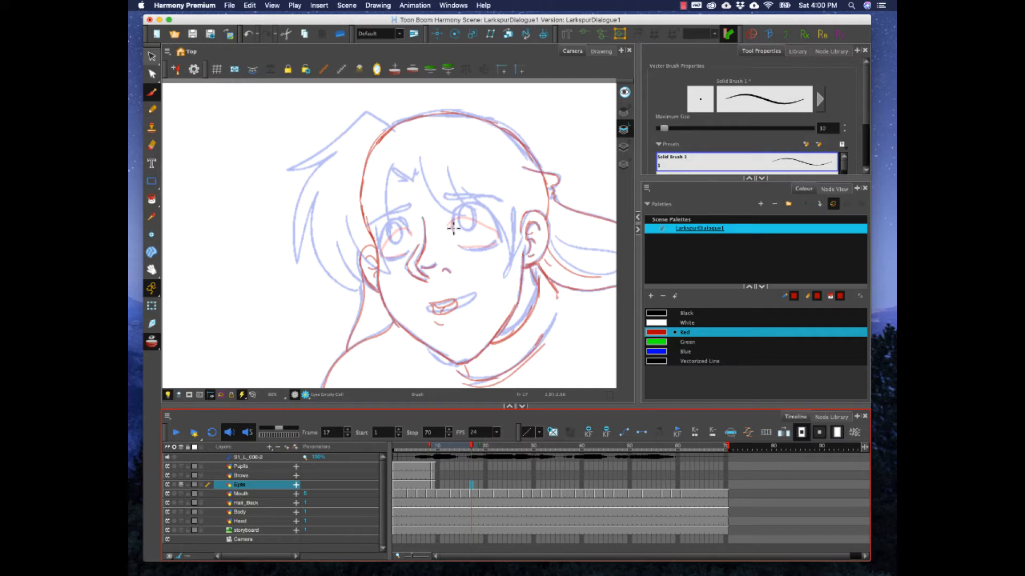
pyautogui.moveTo(452, 233)
pyautogui.mouseDown()
pyautogui.moveTo(465, 225)
pyautogui.moveTo(499, 240)
pyautogui.moveTo(485, 246)
pyautogui.moveTo(499, 240)
pyautogui.mouseUp()
pyautogui.moveTo(412, 238)
pyautogui.mouseDown()
pyautogui.moveTo(392, 236)
pyautogui.moveTo(381, 253)
pyautogui.moveTo(407, 254)
pyautogui.mouseUp()
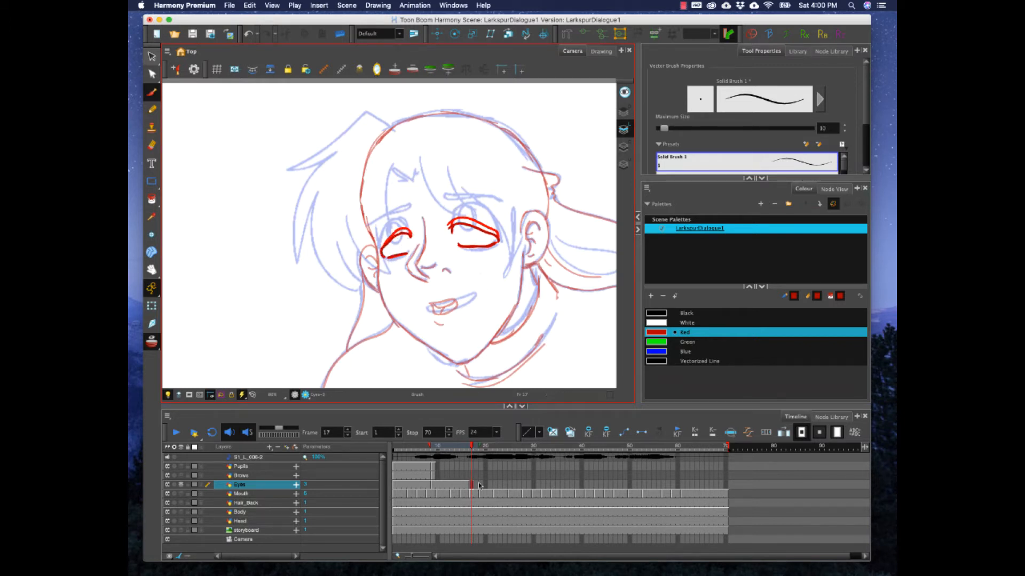
# Step: Draw both eyes at frame 26 of the Eyes layer with lowered upper lids and curved lower lids
pyautogui.click(480, 485)
pyautogui.moveTo(476, 447); pyautogui.dragTo(521, 454)
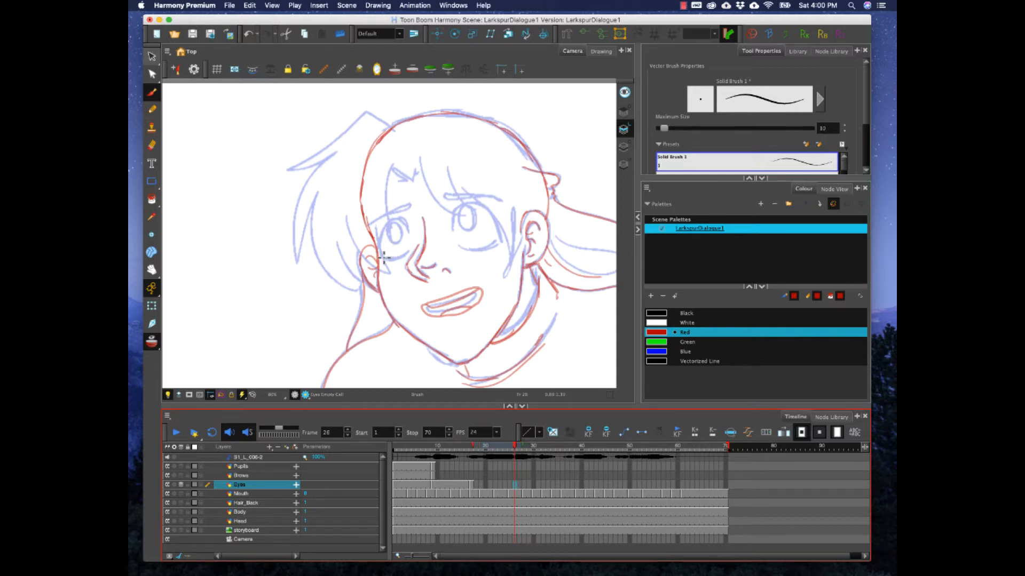
pyautogui.moveTo(384, 259); pyautogui.dragTo(411, 251)
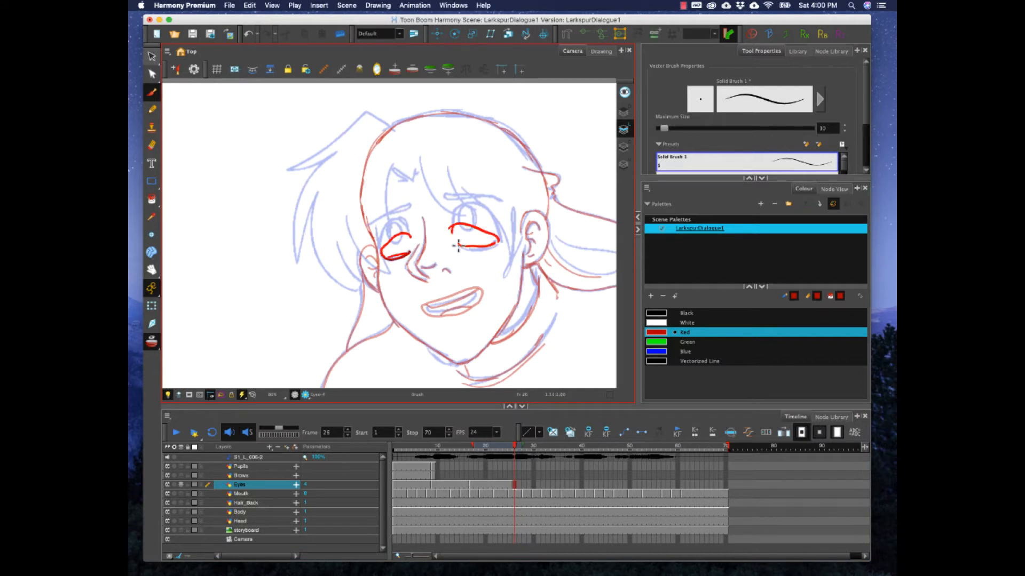
pyautogui.moveTo(457, 246); pyautogui.dragTo(498, 242)
pyautogui.moveTo(383, 239); pyautogui.dragTo(381, 250)
pyautogui.moveTo(457, 245); pyautogui.dragTo(453, 227)
# Step: Draw both eyes narrowed at frame 29 of the Eyes layer and erase the stray line at the inner corner beside the nose
pyautogui.moveTo(515, 447); pyautogui.dragTo(529, 448)
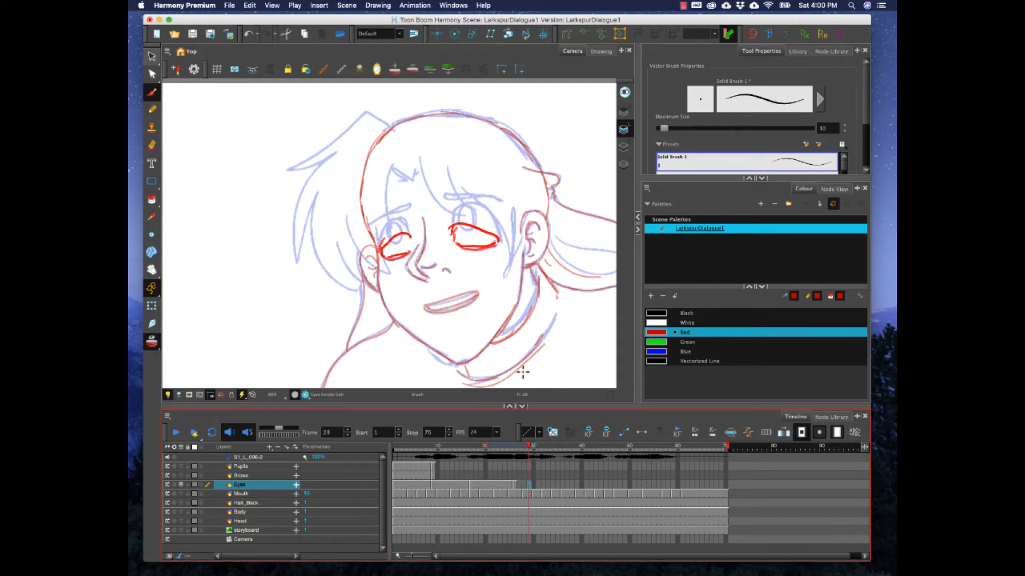
pyautogui.moveTo(456, 244); pyautogui.dragTo(500, 243)
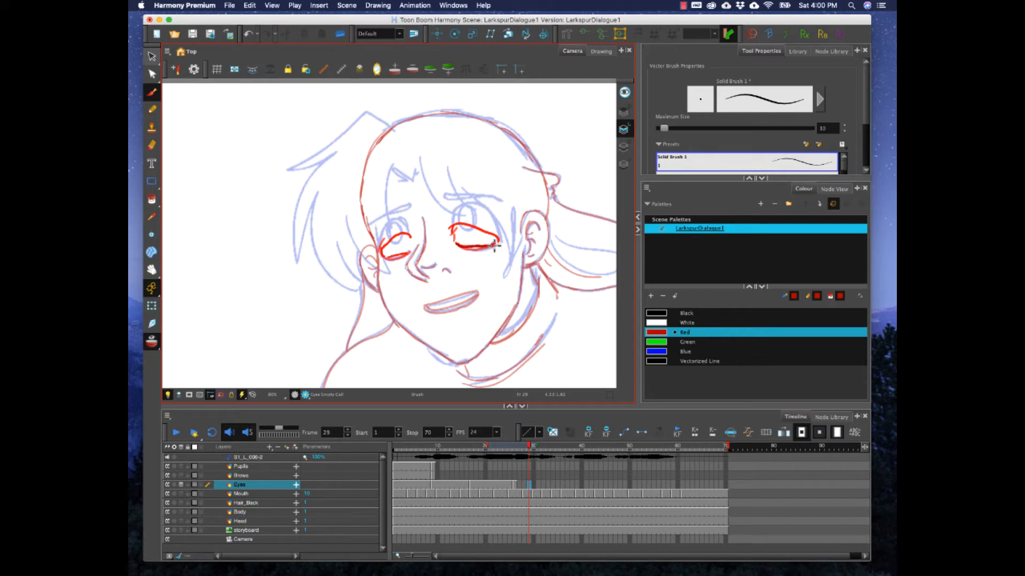
pyautogui.moveTo(409, 253)
pyautogui.mouseDown()
pyautogui.moveTo(385, 257)
pyautogui.moveTo(451, 235)
pyautogui.mouseUp()
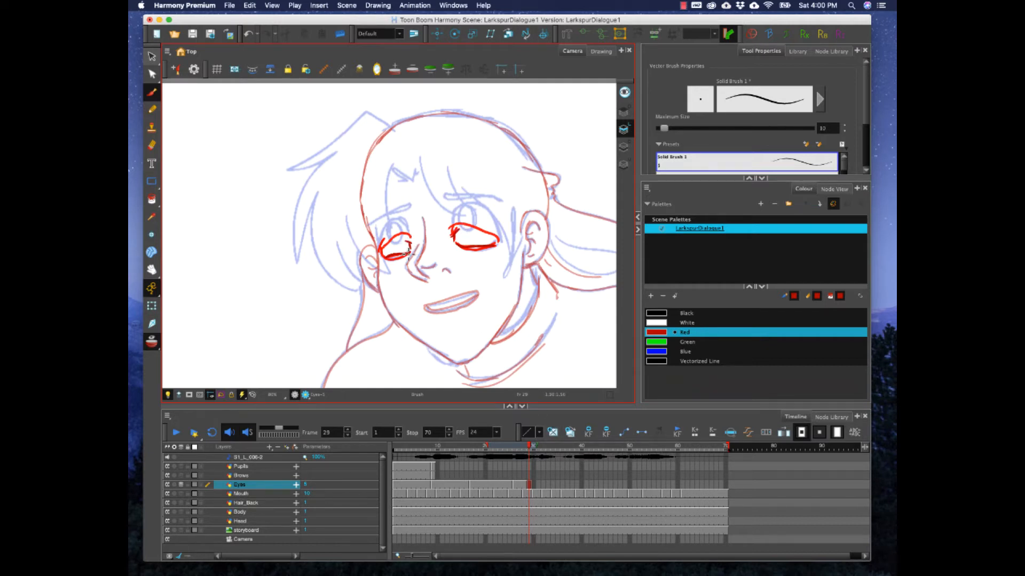
pyautogui.press('e')
pyautogui.moveTo(406, 239); pyautogui.dragTo(411, 245)
pyautogui.hotkey('alt', 'b')
# Step: Draw both eyes opening wider with raised upper lids at frame 35 of the Eyes layer
pyautogui.moveTo(530, 446)
pyautogui.mouseDown()
pyautogui.moveTo(554, 452)
pyautogui.moveTo(517, 453)
pyautogui.moveTo(543, 450)
pyautogui.mouseUp()
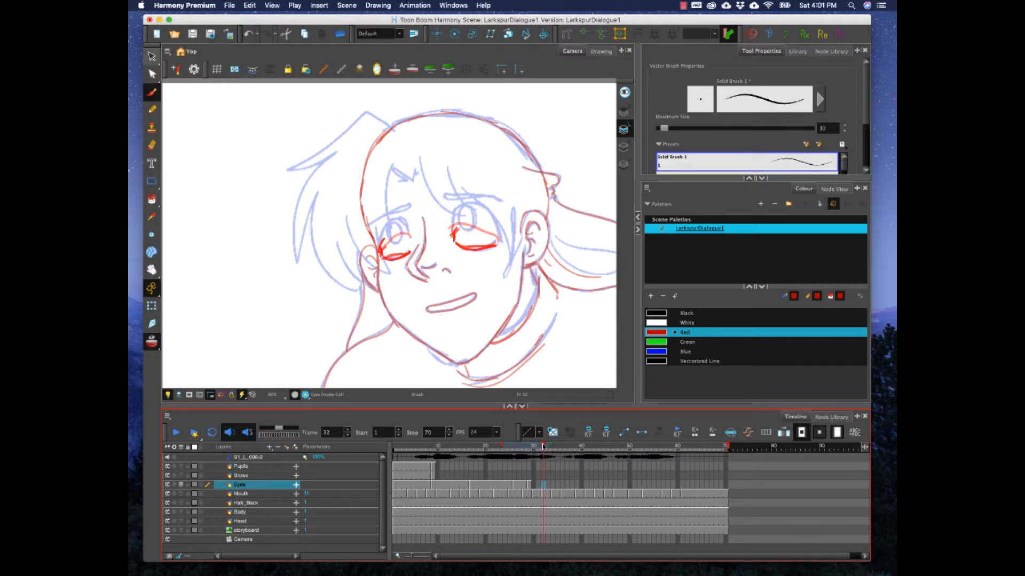
pyautogui.moveTo(543, 449); pyautogui.dragTo(557, 449)
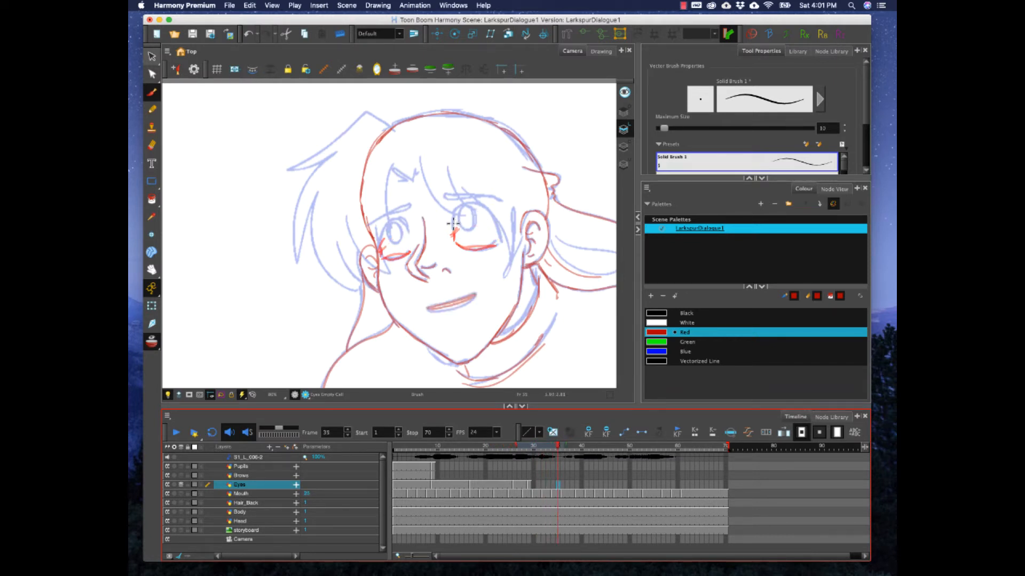
pyautogui.moveTo(451, 228)
pyautogui.mouseDown()
pyautogui.moveTo(455, 213)
pyautogui.moveTo(488, 210)
pyautogui.moveTo(500, 240)
pyautogui.moveTo(483, 247)
pyautogui.mouseUp()
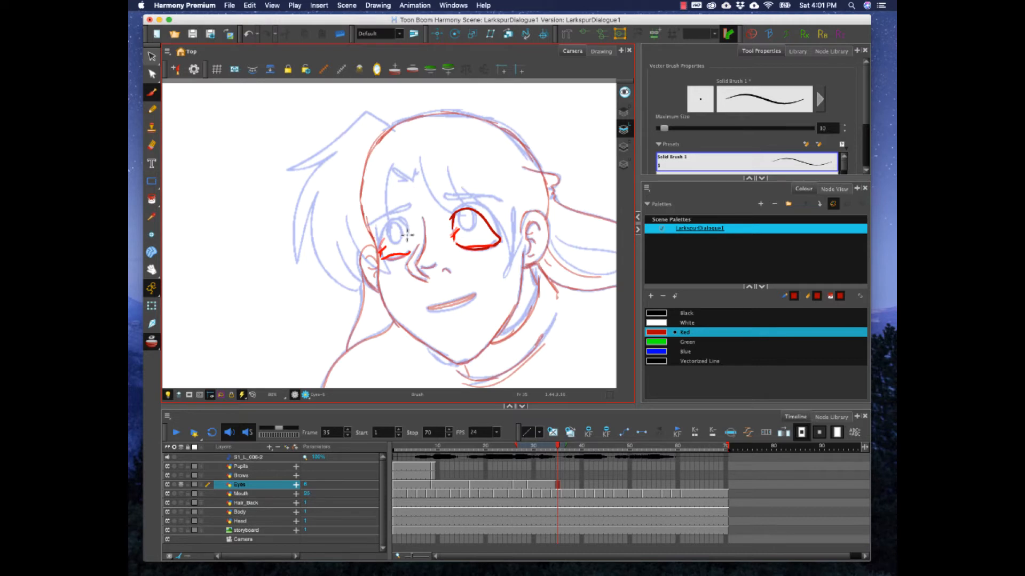
pyautogui.moveTo(408, 233)
pyautogui.mouseDown()
pyautogui.moveTo(388, 229)
pyautogui.moveTo(379, 249)
pyautogui.moveTo(388, 258)
pyautogui.moveTo(410, 252)
pyautogui.mouseUp()
# Step: Draw both eyes wide open with higher upper lids at frame 39 of the Eyes layer
pyautogui.moveTo(560, 449); pyautogui.dragTo(577, 451)
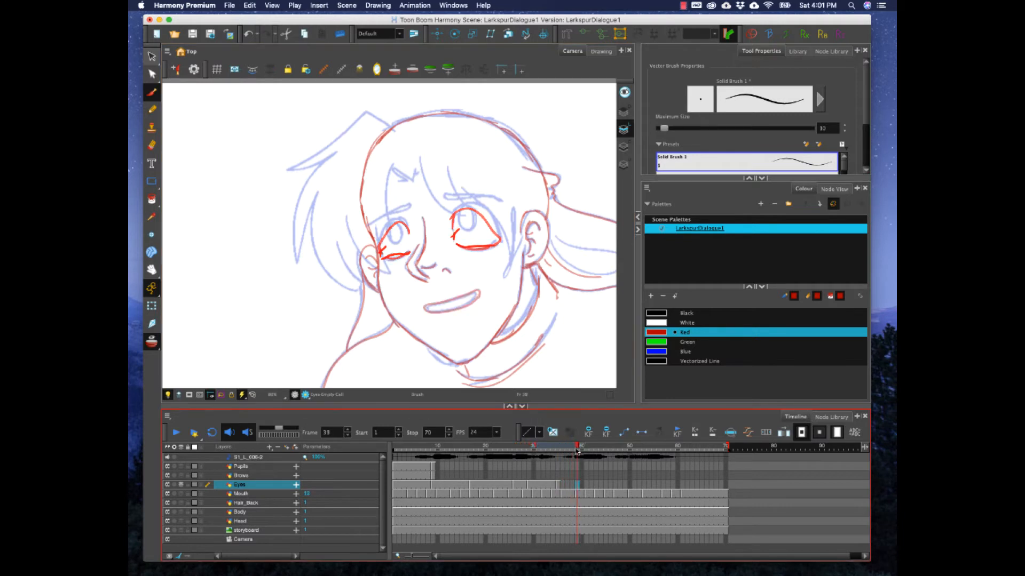
pyautogui.moveTo(453, 220)
pyautogui.mouseDown()
pyautogui.moveTo(469, 203)
pyautogui.moveTo(490, 212)
pyautogui.moveTo(501, 241)
pyautogui.mouseUp()
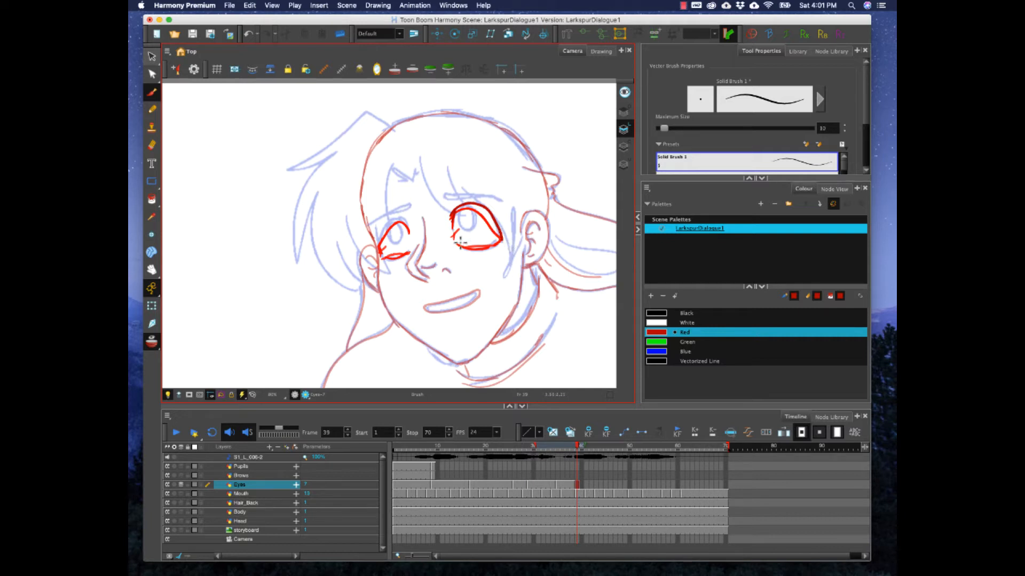
pyautogui.moveTo(460, 247); pyautogui.dragTo(501, 243)
pyautogui.moveTo(383, 258)
pyautogui.mouseDown()
pyautogui.moveTo(405, 218)
pyautogui.moveTo(407, 228)
pyautogui.moveTo(395, 216)
pyautogui.moveTo(383, 226)
pyautogui.moveTo(376, 255)
pyautogui.mouseUp()
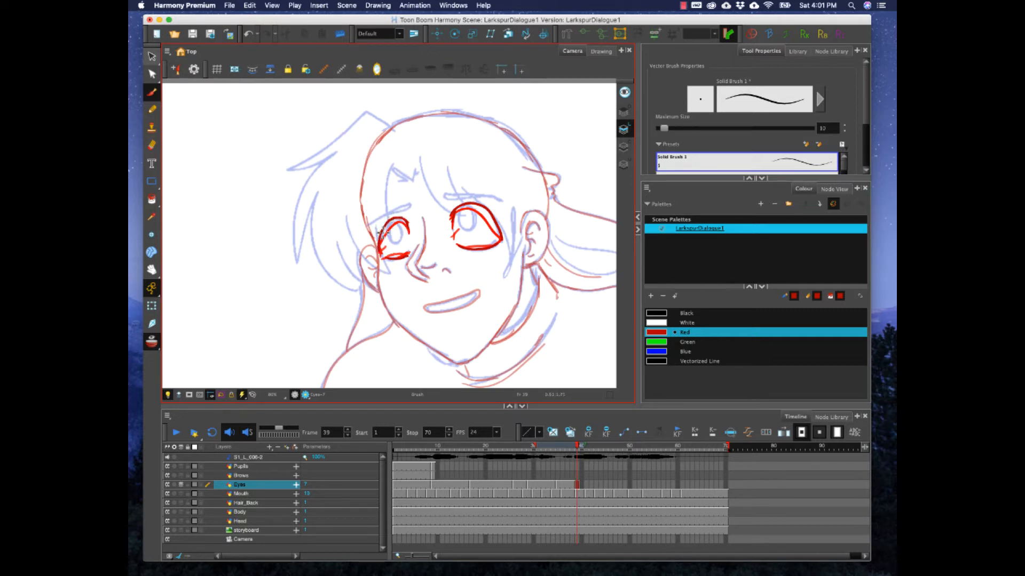
# Step: Shift the wide-open eye drawing from frame 39 to frame 47 of the Eyes layer and clear the exposure at frame 39
pyautogui.moveTo(577, 450)
pyautogui.mouseDown()
pyautogui.moveTo(599, 453)
pyautogui.moveTo(578, 454)
pyautogui.moveTo(586, 454)
pyautogui.mouseUp()
pyautogui.click(578, 484)
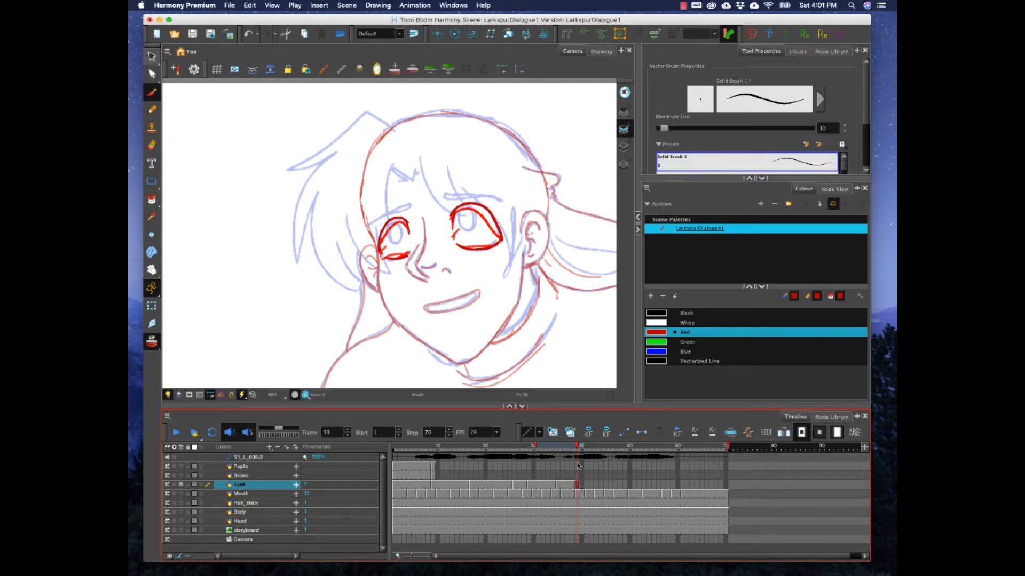
pyautogui.press('Right')
pyautogui.press('Right')
pyautogui.press('Right')
pyautogui.press('Right')
pyautogui.press('Right')
pyautogui.press('Right')
pyautogui.press('Right')
pyautogui.press('Right')
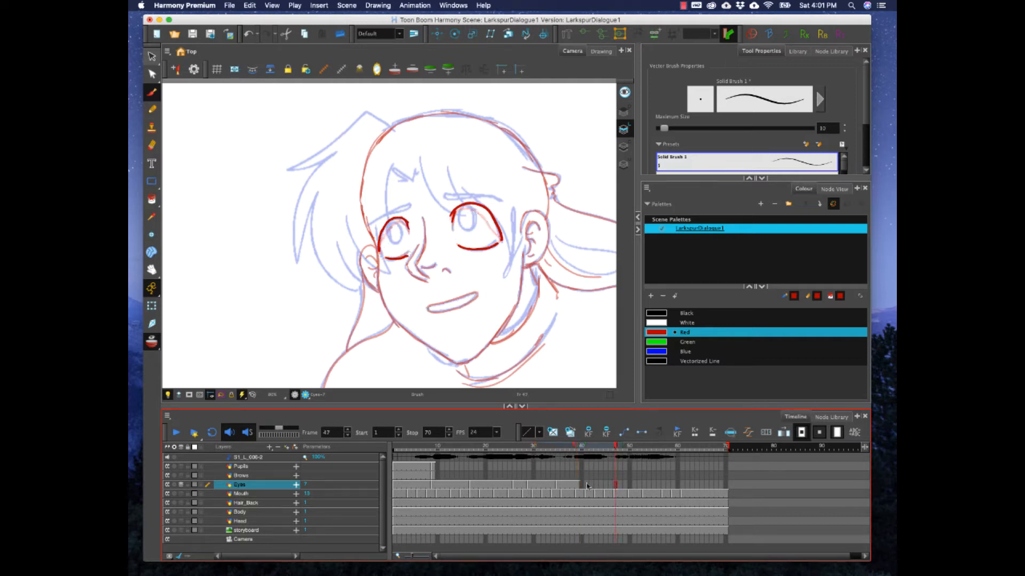
pyautogui.click(578, 486)
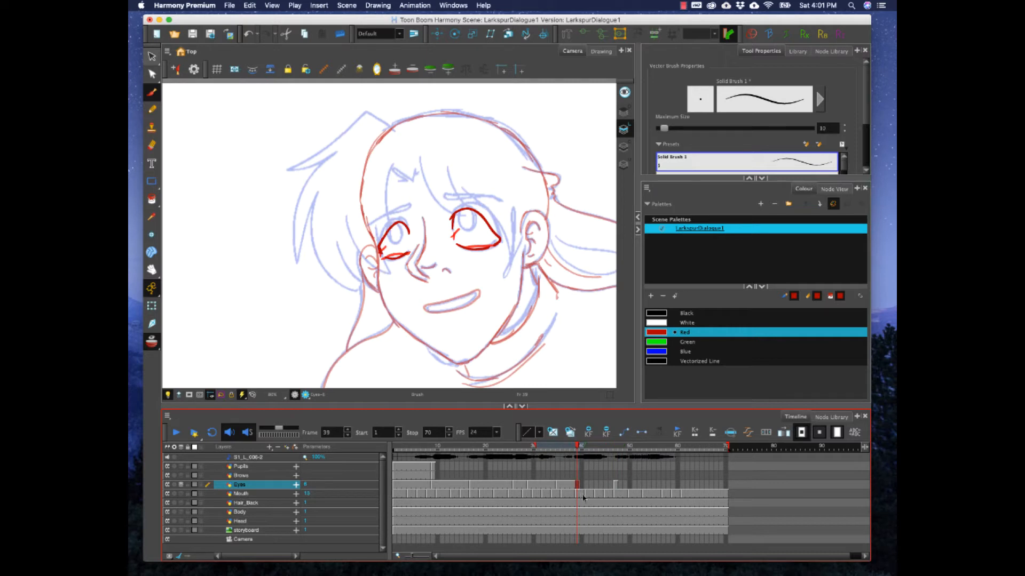
pyautogui.press('Delete')
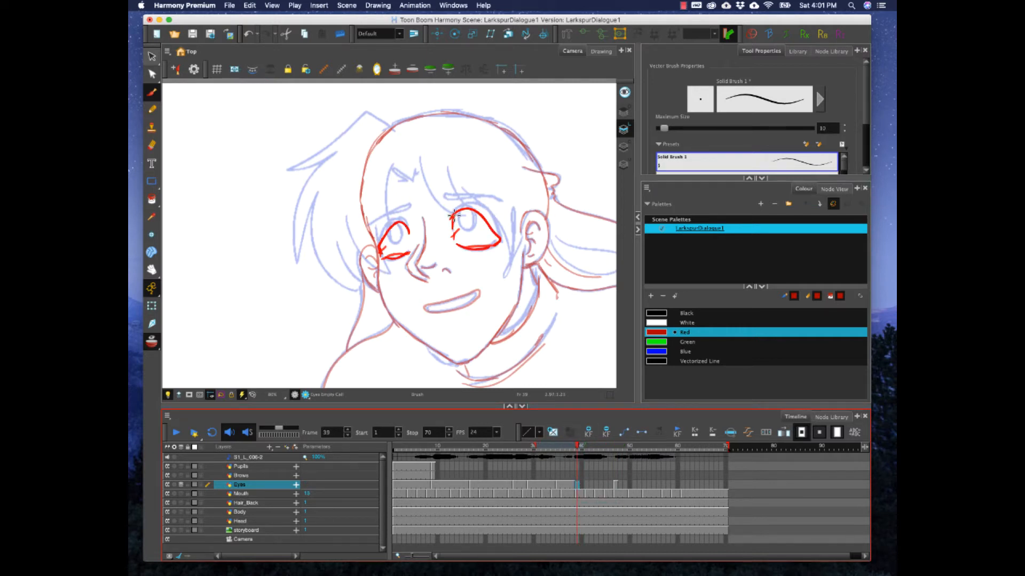
# Step: Try to draw an even wider eye at frame 39 of the Eyes layer, and undo the strokes
pyautogui.moveTo(452, 219)
pyautogui.mouseDown()
pyautogui.moveTo(475, 198)
pyautogui.moveTo(494, 209)
pyautogui.moveTo(501, 233)
pyautogui.mouseUp()
pyautogui.press('super+z')
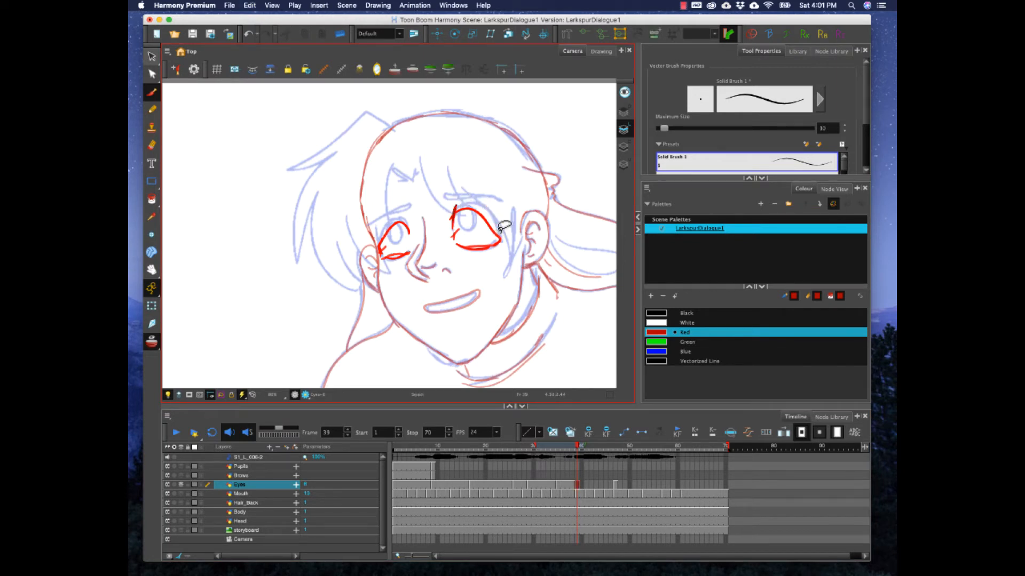
pyautogui.moveTo(499, 240)
pyautogui.mouseDown()
pyautogui.moveTo(478, 198)
pyautogui.moveTo(458, 196)
pyautogui.moveTo(456, 212)
pyautogui.mouseUp()
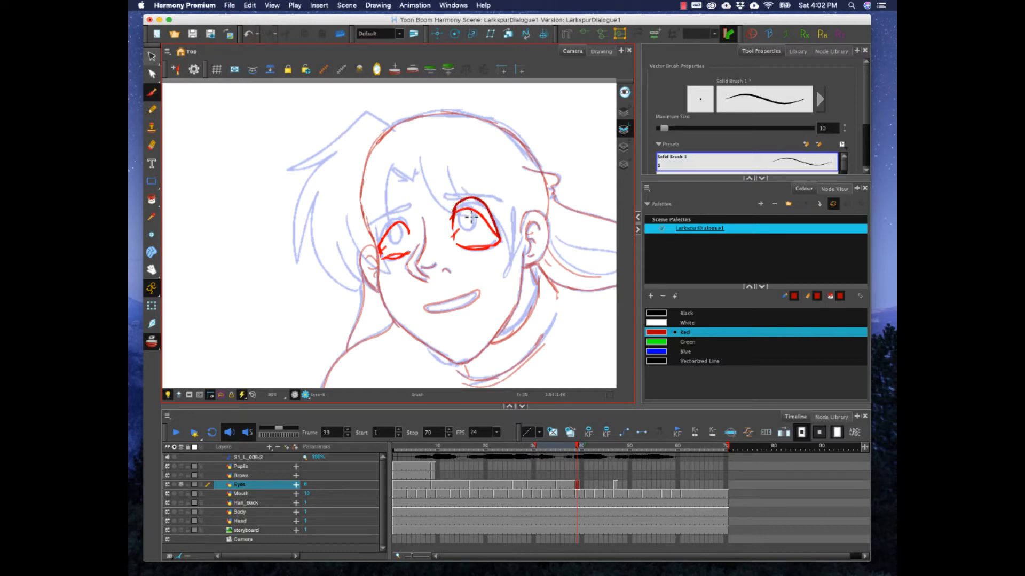
pyautogui.moveTo(484, 251); pyautogui.dragTo(500, 242)
pyautogui.press('super+z')
pyautogui.press('super+z')
pyautogui.press('super+z')
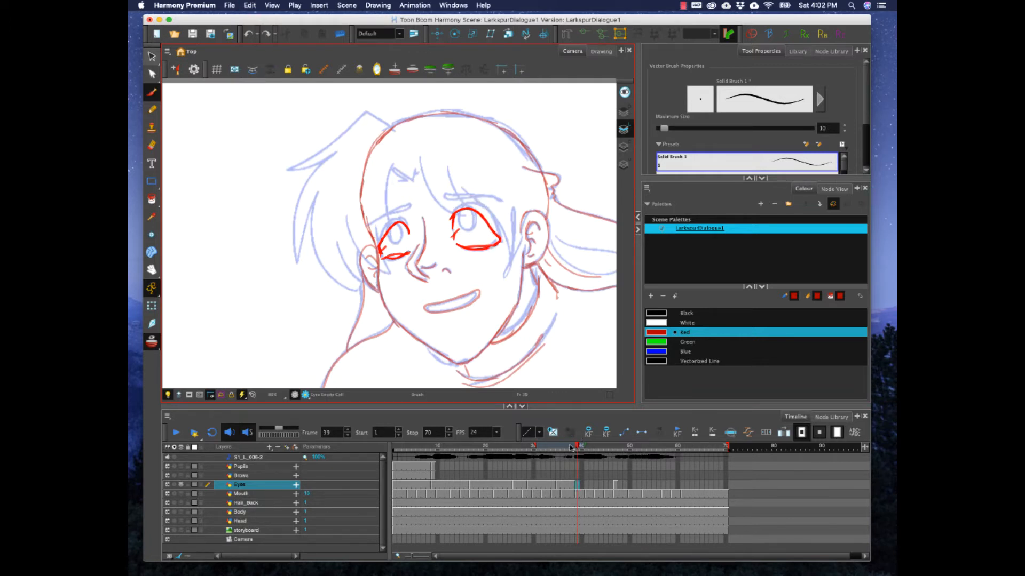
# Step: Extend the Eyes layer's exposures through frame 70, filling the empty frames around the drawing at frame 47
pyautogui.moveTo(574, 448); pyautogui.dragTo(395, 449)
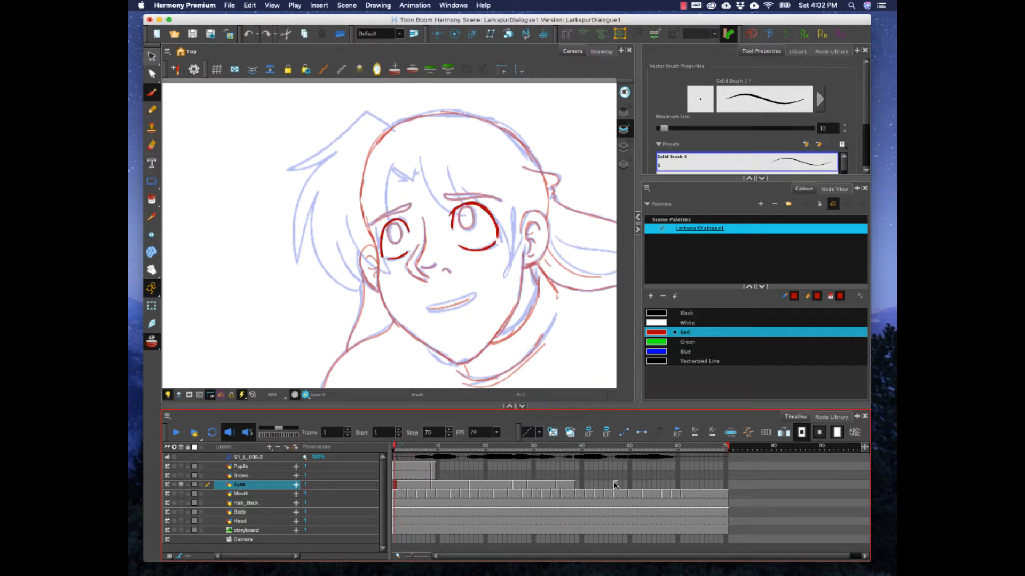
pyautogui.click(611, 485)
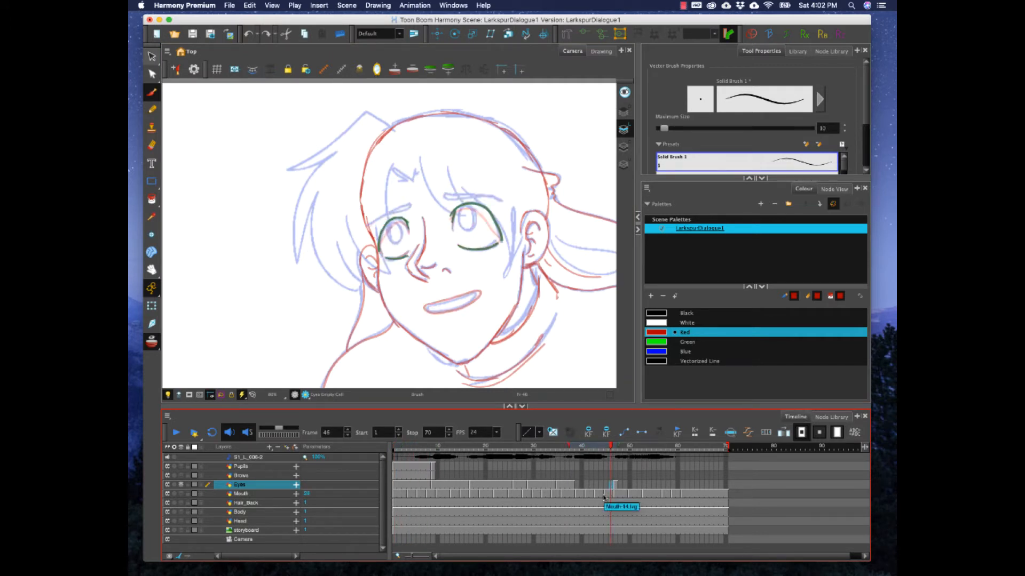
pyautogui.moveTo(609, 446); pyautogui.dragTo(725, 460)
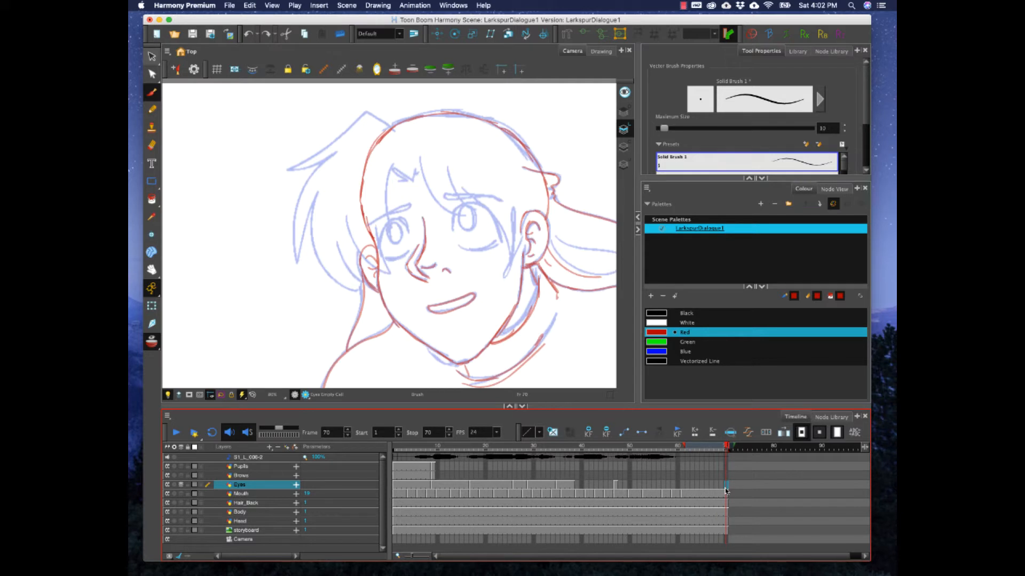
pyautogui.press('F5')
pyautogui.click(611, 485)
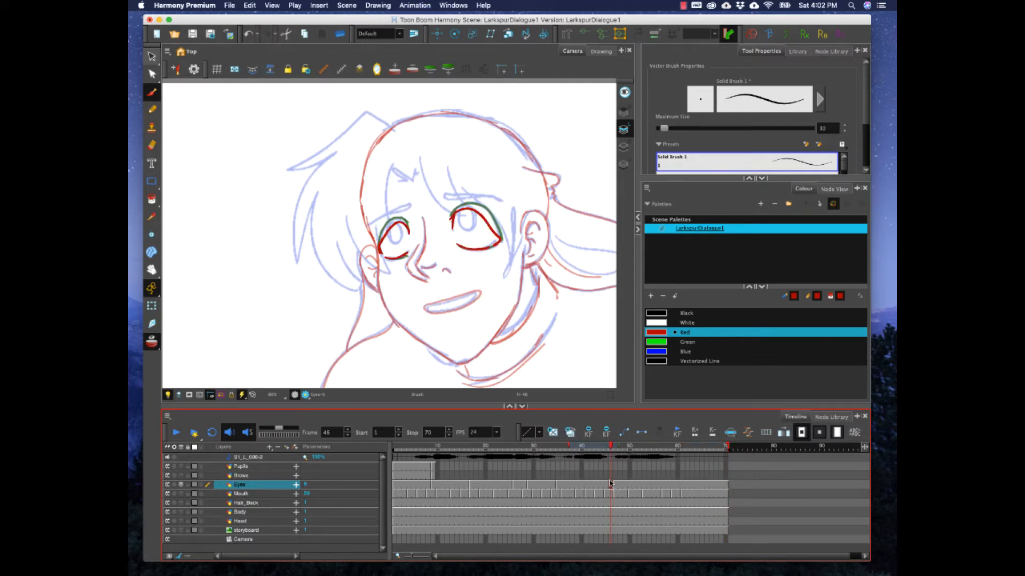
# Step: Hide the storyboard layer and review the eye animation by playing it and scrubbing from frame 9 to frame 26
pyautogui.click(396, 447)
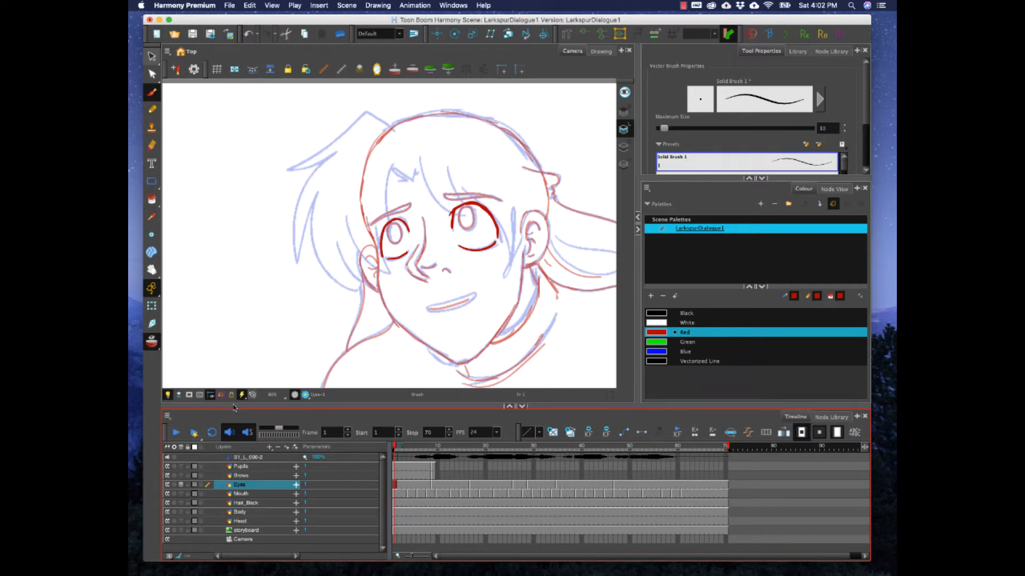
pyautogui.click(176, 433)
pyautogui.click(176, 434)
pyautogui.click(167, 530)
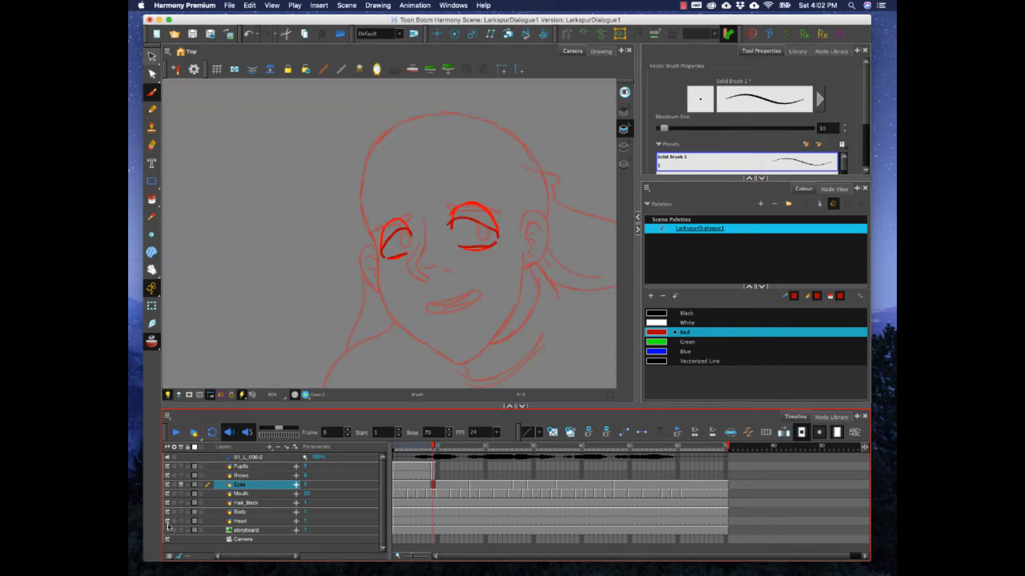
pyautogui.click(401, 448)
pyautogui.click(175, 434)
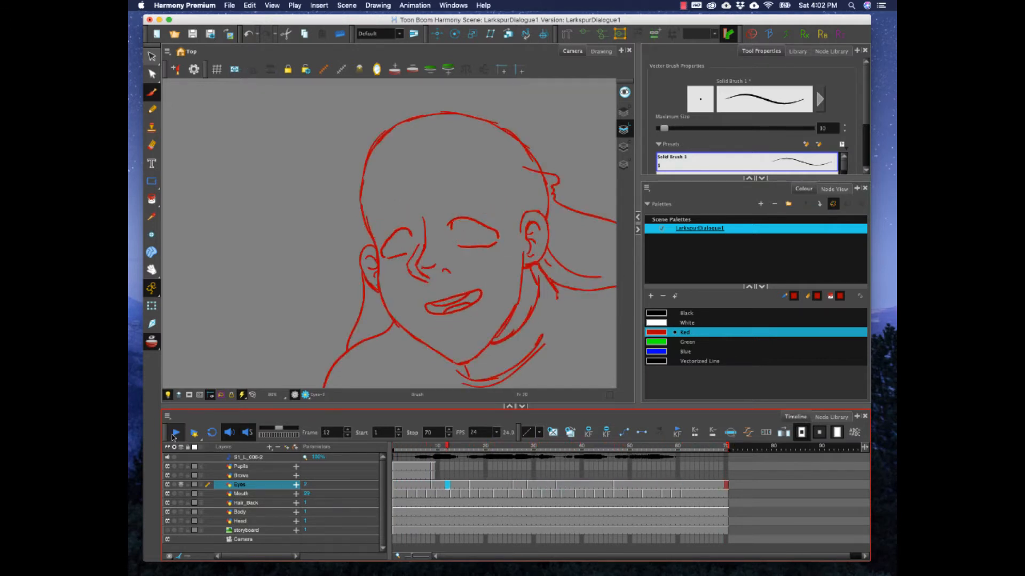
pyautogui.click(175, 433)
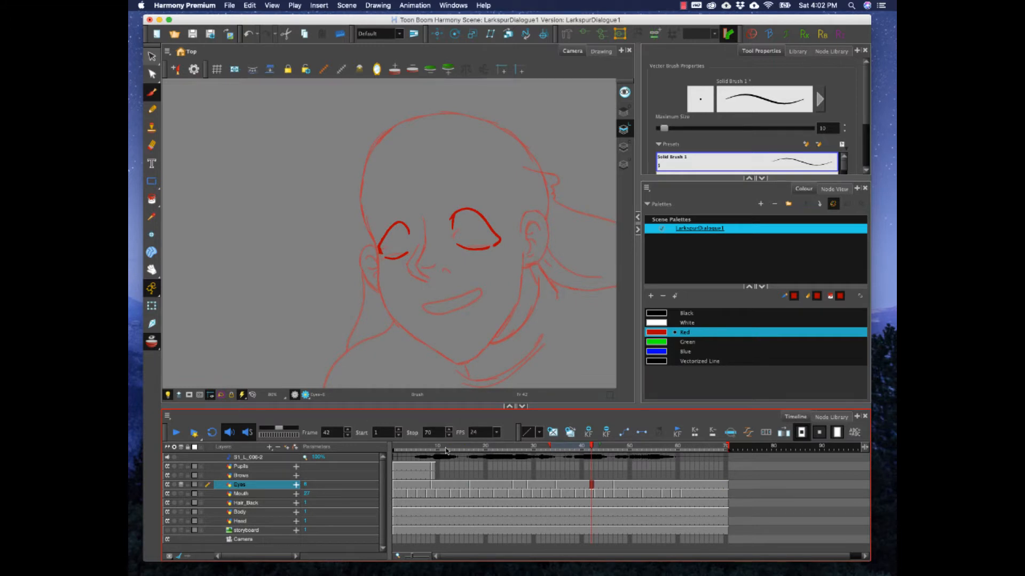
pyautogui.moveTo(434, 447); pyautogui.dragTo(514, 454)
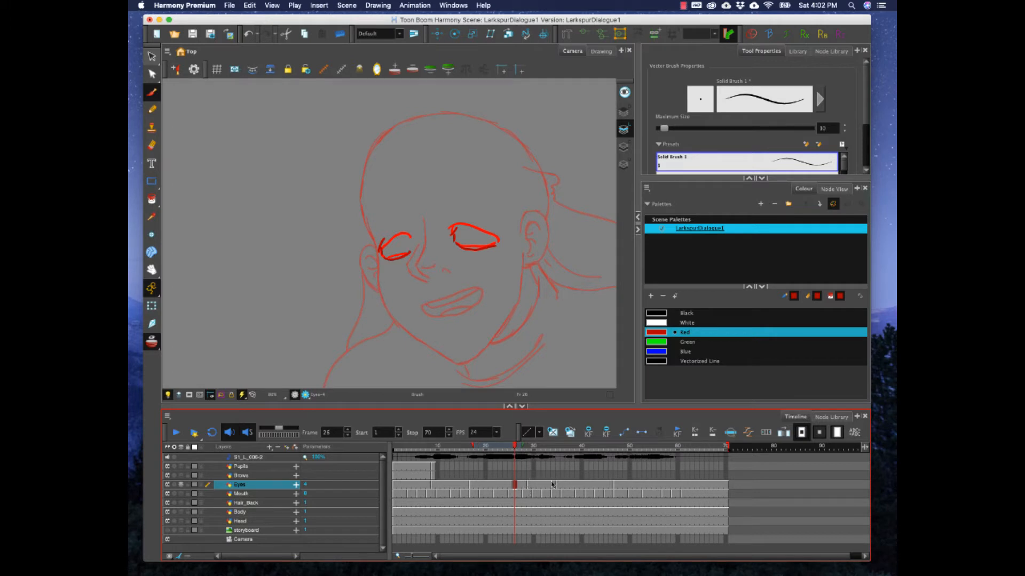
# Step: Clear the exposures from frame 26 through frame 34 of the Eyes layer
pyautogui.click(533, 484)
pyautogui.click(514, 486)
pyautogui.click(530, 485)
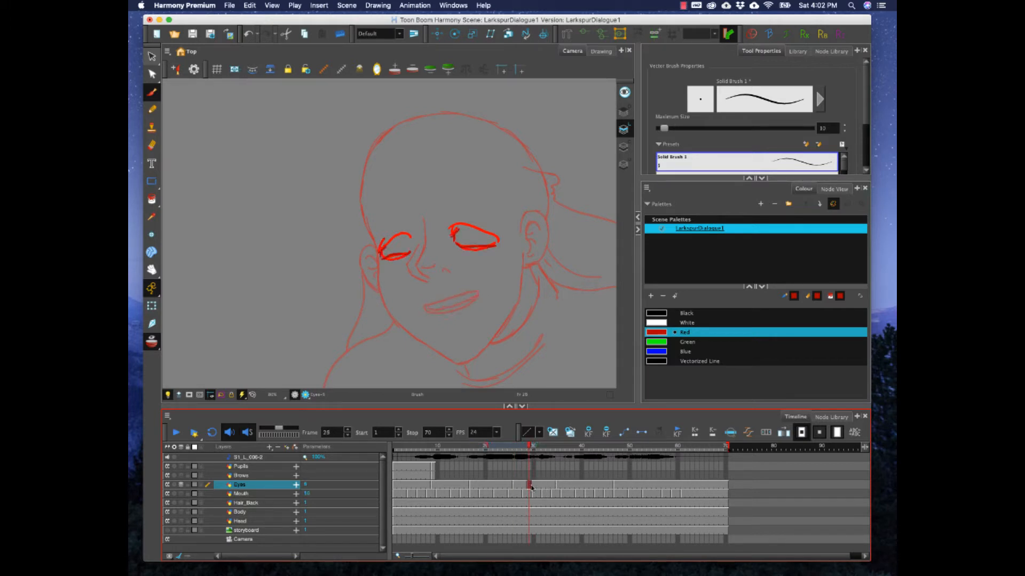
pyautogui.keyDown('shift'); pyautogui.click(551, 487); pyautogui.keyUp('shift')
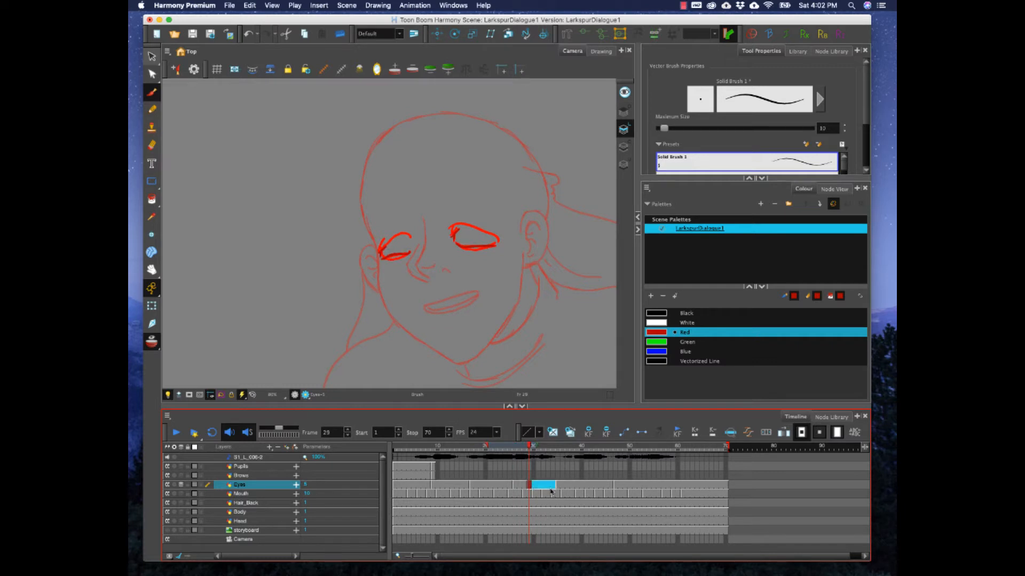
pyautogui.click(516, 486)
pyautogui.keyDown('shift'); pyautogui.click(552, 489); pyautogui.keyUp('shift')
pyautogui.press('Delete')
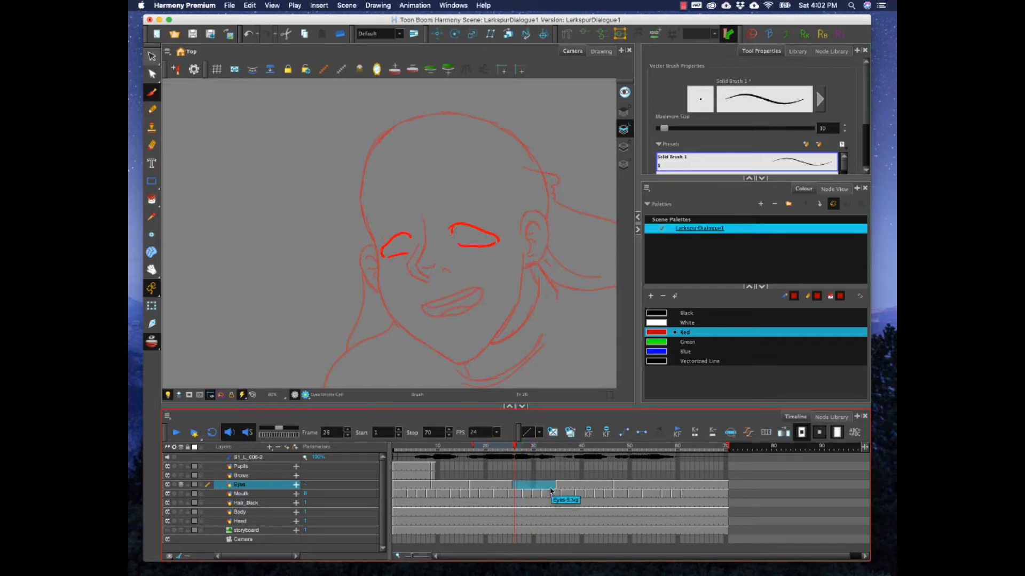
# Step: Extend the preceding eye drawing through frame 34 of the Eyes layer and play back the animation
pyautogui.click(554, 488)
pyautogui.click(561, 485)
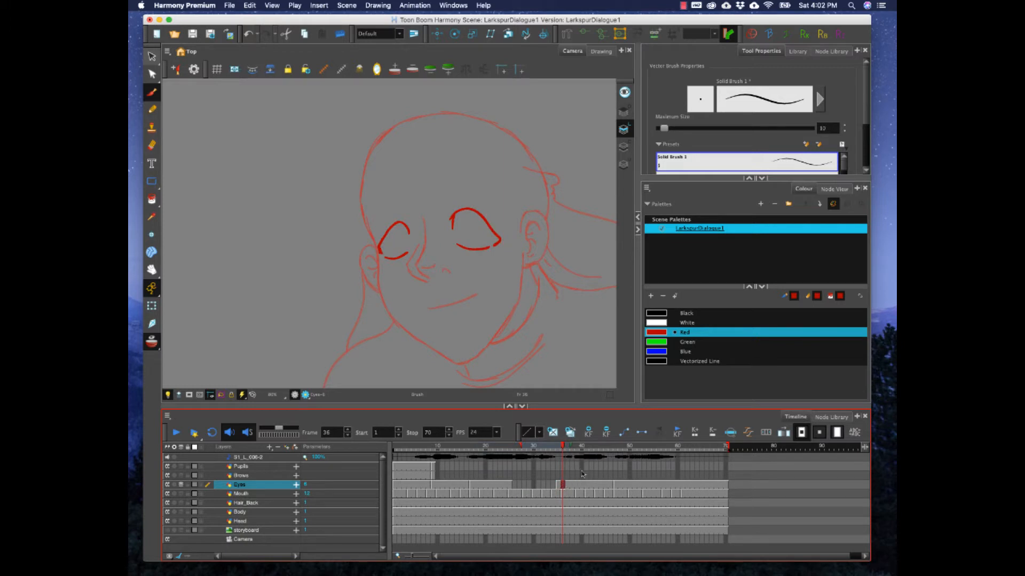
pyautogui.click(617, 484)
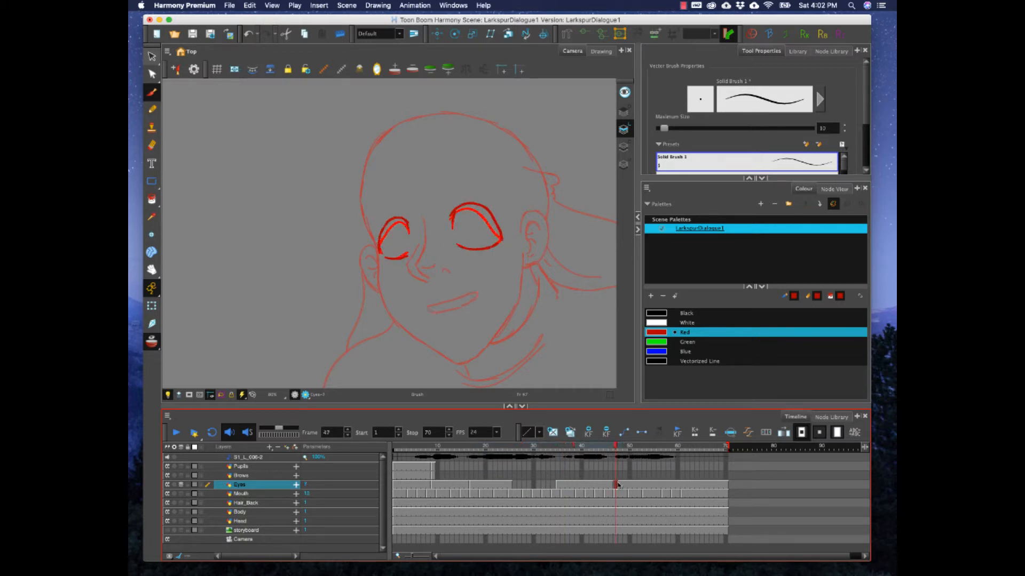
pyautogui.click(561, 486)
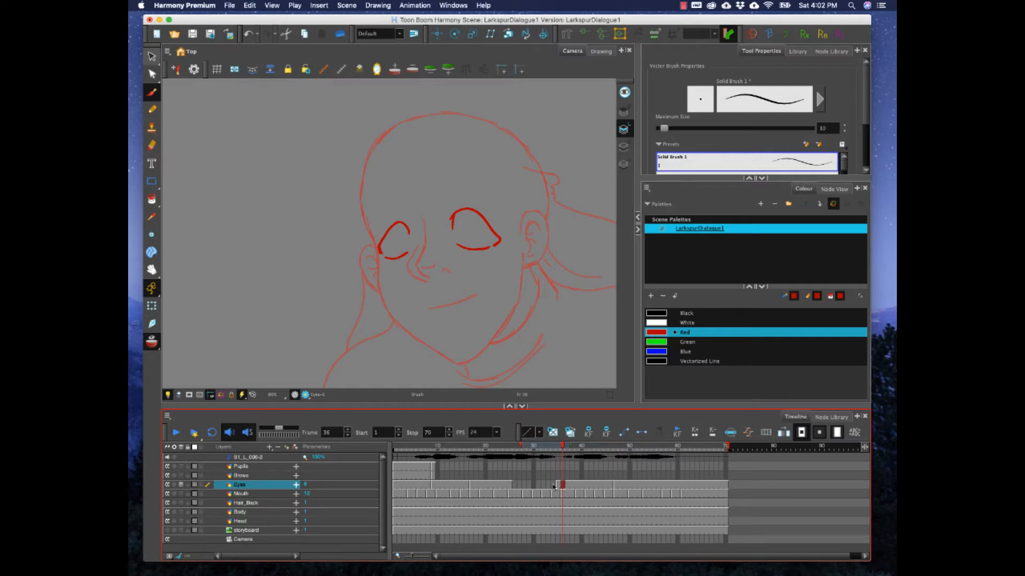
pyautogui.click(554, 486)
pyautogui.press('F5')
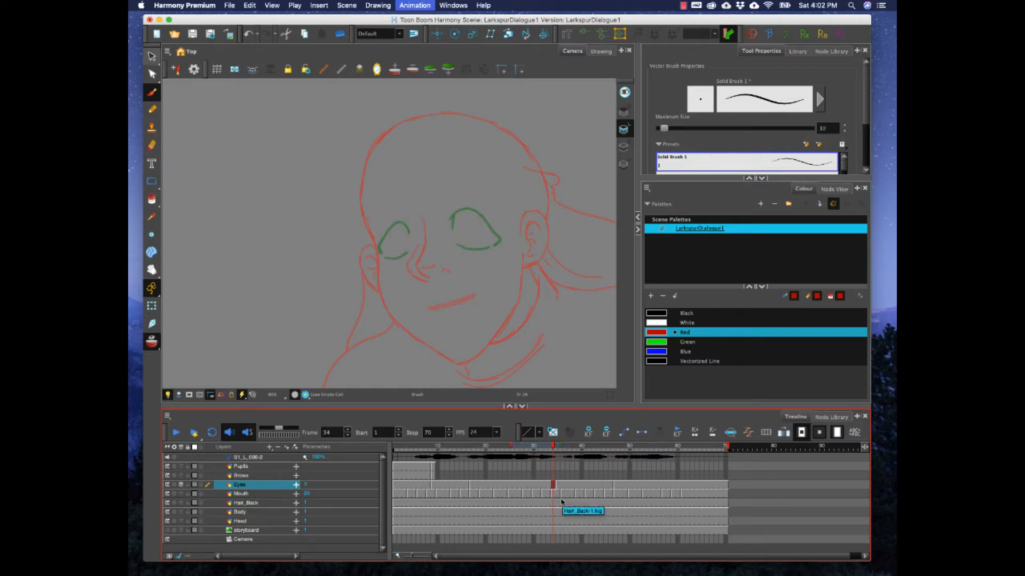
pyautogui.click(415, 448)
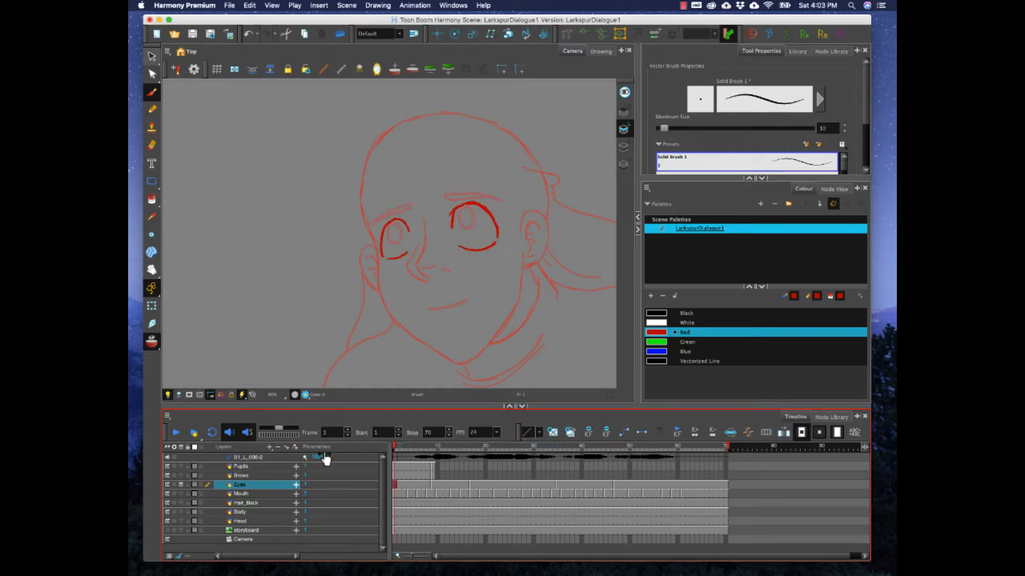
pyautogui.click(176, 433)
pyautogui.click(176, 435)
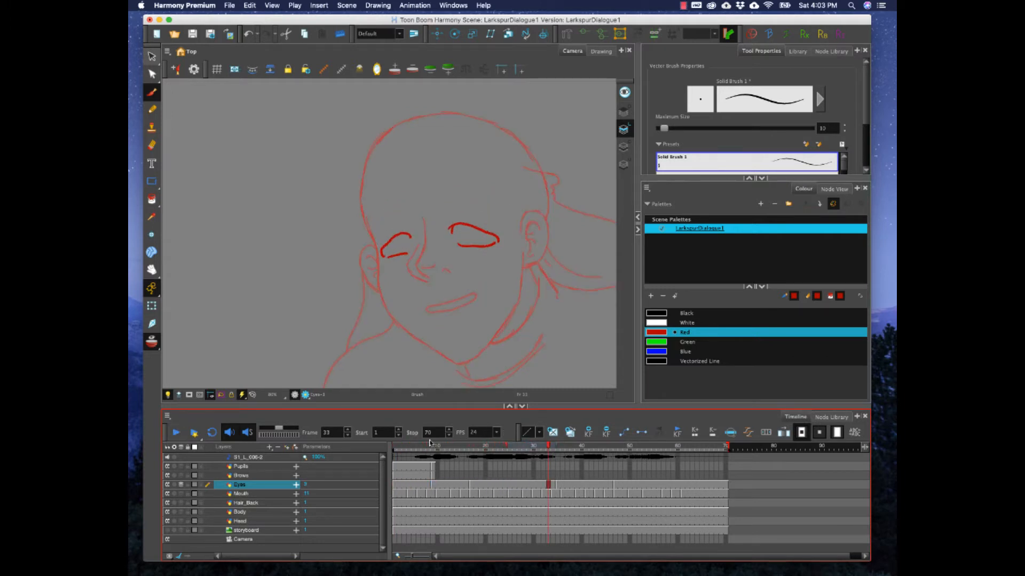
# Step: Shift the second drawings on the Eyes, Brows and Pupils layers to start at frame 6, and play back the result
pyautogui.moveTo(416, 449); pyautogui.dragTo(433, 491)
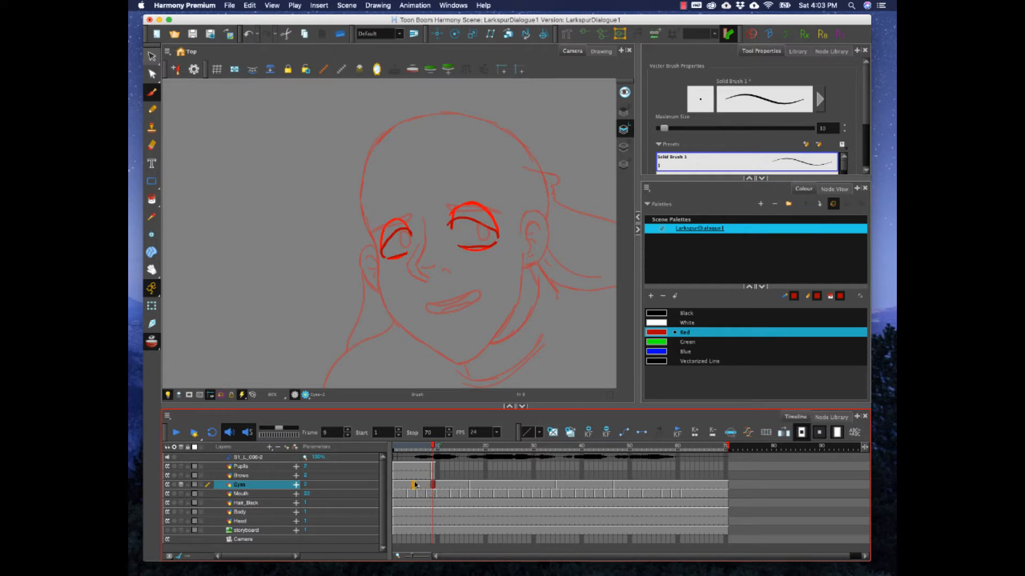
pyautogui.click(432, 476)
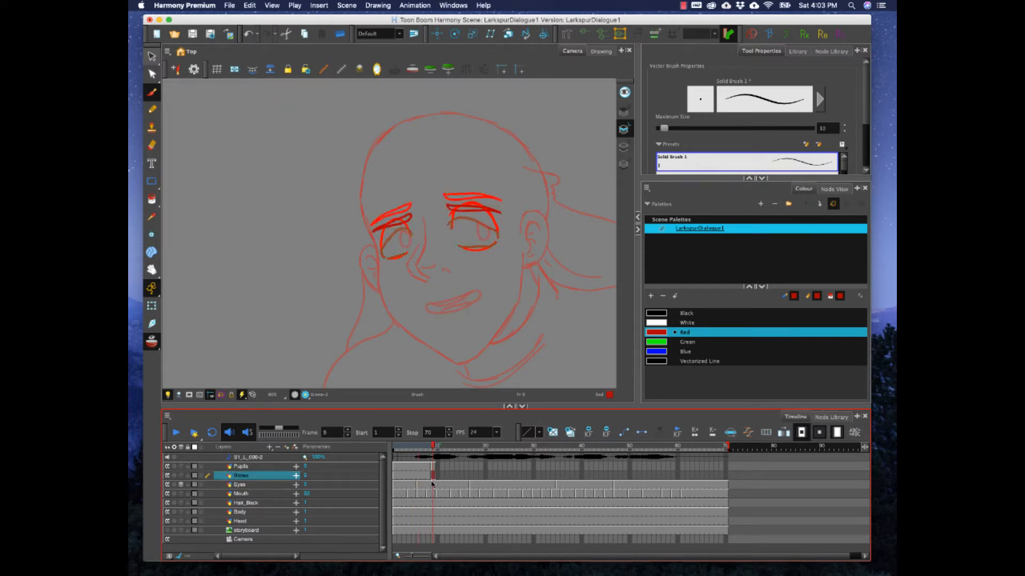
pyautogui.click(433, 467)
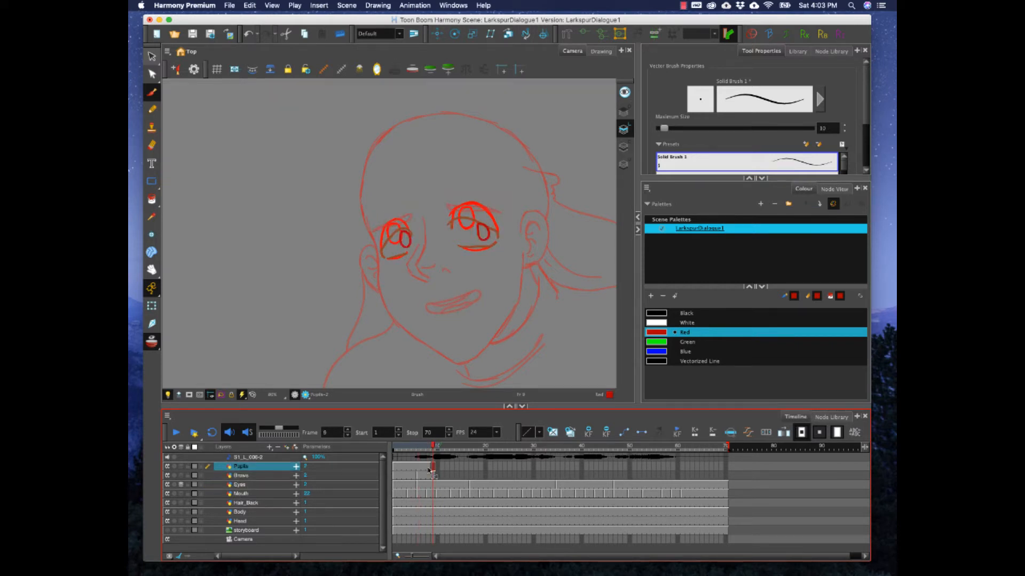
pyautogui.click(420, 467)
pyautogui.moveTo(420, 453); pyautogui.dragTo(394, 451)
pyautogui.click(175, 434)
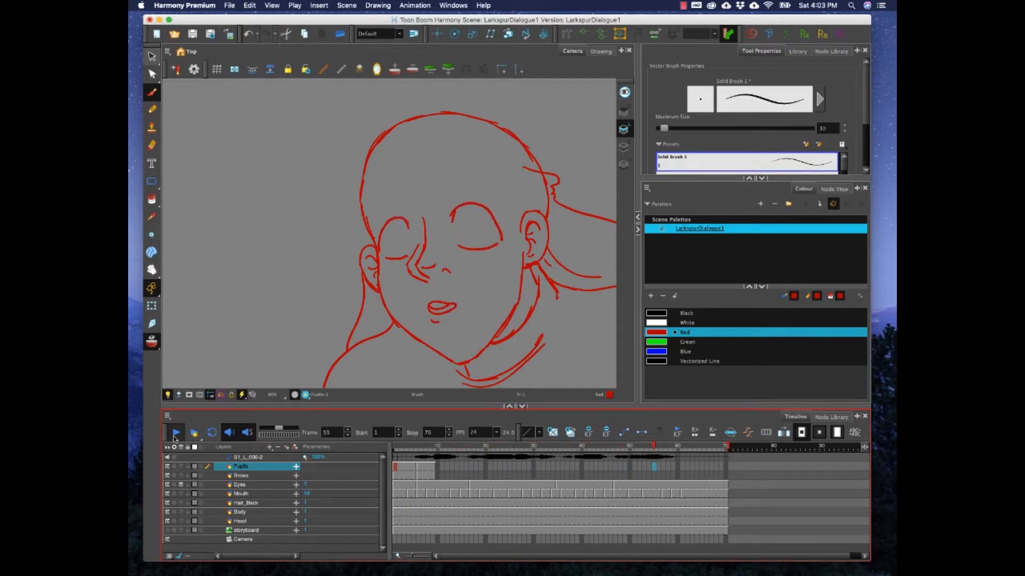
pyautogui.click(175, 435)
# Step: Place the wide-open eye drawing before the half-open one on the Eyes layer, starting them at frames 32 and 48
pyautogui.click(558, 486)
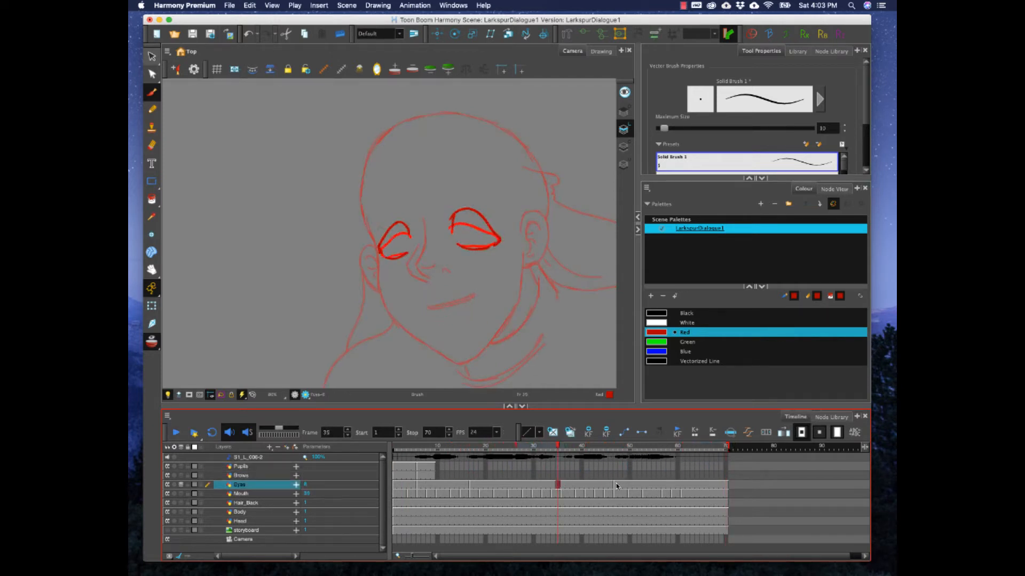
pyautogui.click(616, 485)
pyautogui.click(559, 487)
pyautogui.click(615, 486)
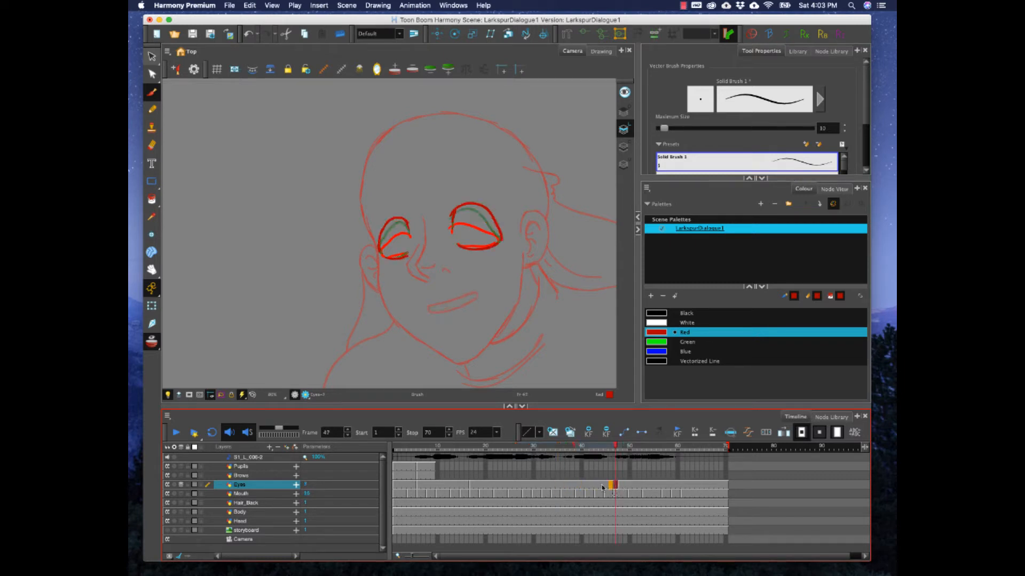
pyautogui.click(543, 486)
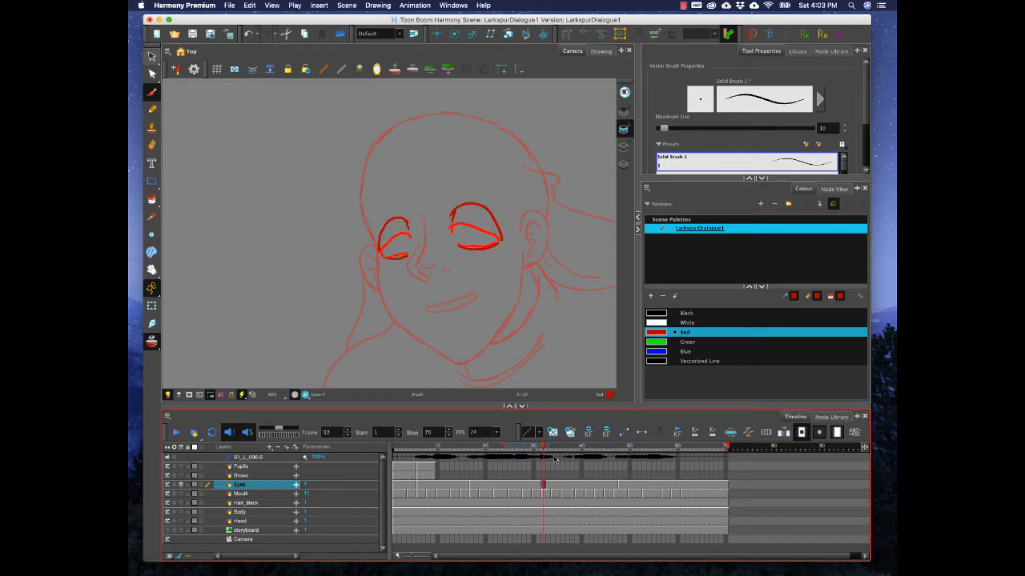
# Step: Retime the Eyes layer so the wide-open drawing starts at frame 38 and the half-open drawing at frame 51
pyautogui.moveTo(544, 447)
pyautogui.mouseDown()
pyautogui.moveTo(525, 452)
pyautogui.moveTo(577, 449)
pyautogui.mouseUp()
pyautogui.click(543, 487)
pyautogui.moveTo(543, 487); pyautogui.dragTo(571, 486)
pyautogui.moveTo(575, 447); pyautogui.dragTo(633, 455)
pyautogui.click(620, 486)
pyautogui.click(621, 486)
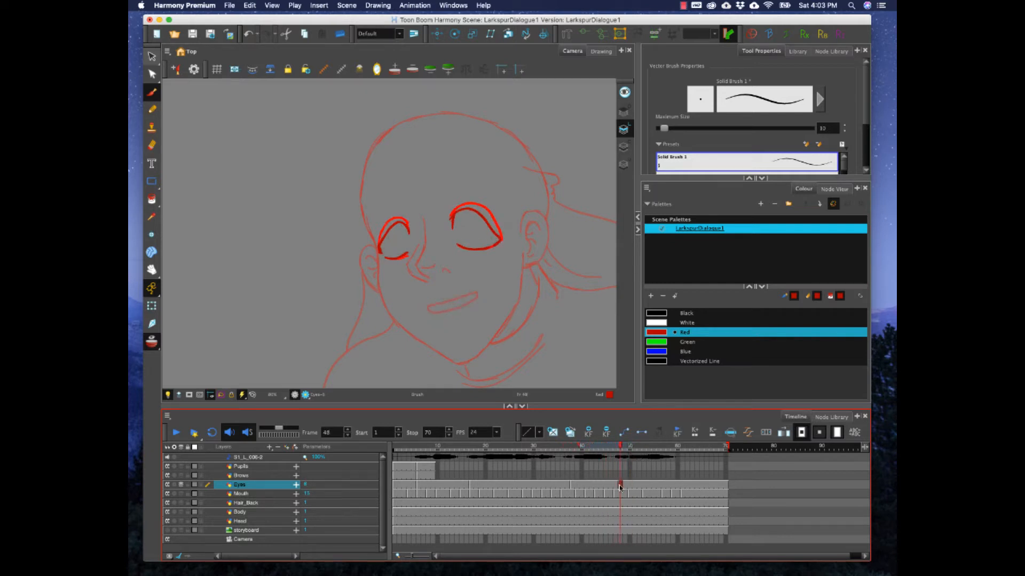
pyautogui.click(634, 487)
pyautogui.moveTo(631, 450); pyautogui.dragTo(622, 452)
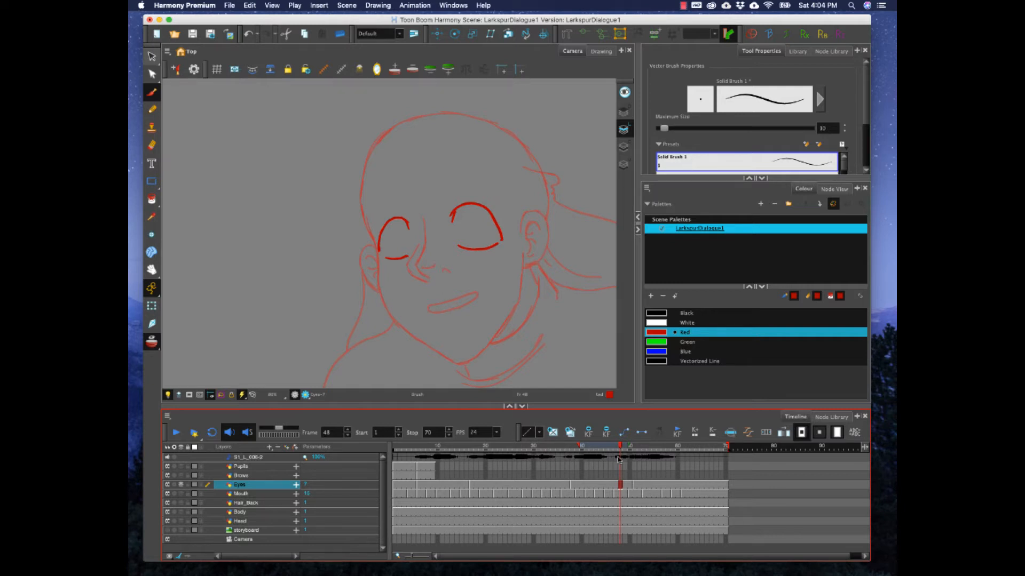
# Step: Review the eye timing against the dialogue by scrubbing the timeline and playing the animation
pyautogui.moveTo(465, 447)
pyautogui.mouseDown()
pyautogui.moveTo(398, 449)
pyautogui.moveTo(599, 448)
pyautogui.moveTo(628, 467)
pyautogui.mouseUp()
pyautogui.click(448, 441)
pyautogui.click(176, 433)
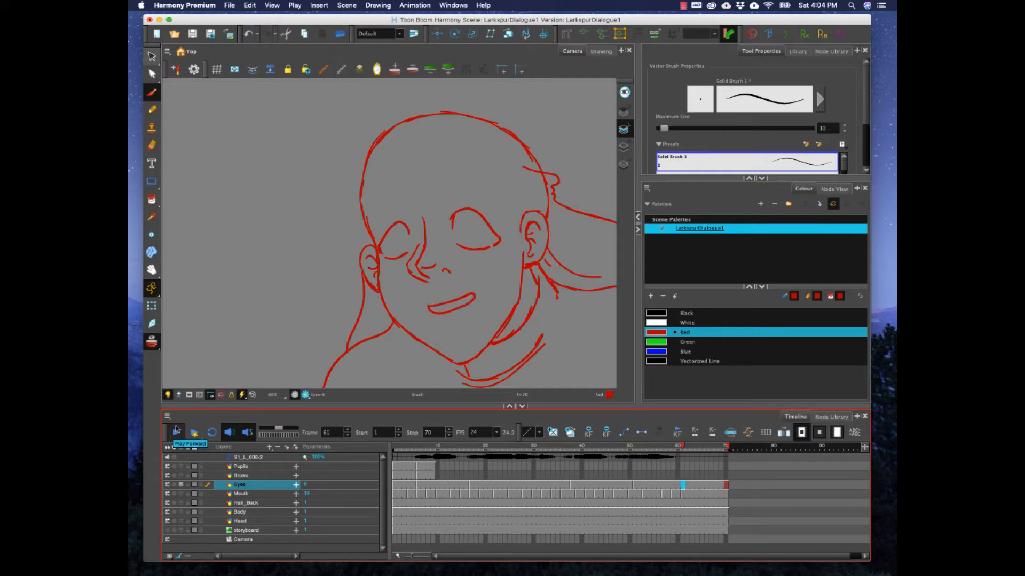
pyautogui.click(452, 449)
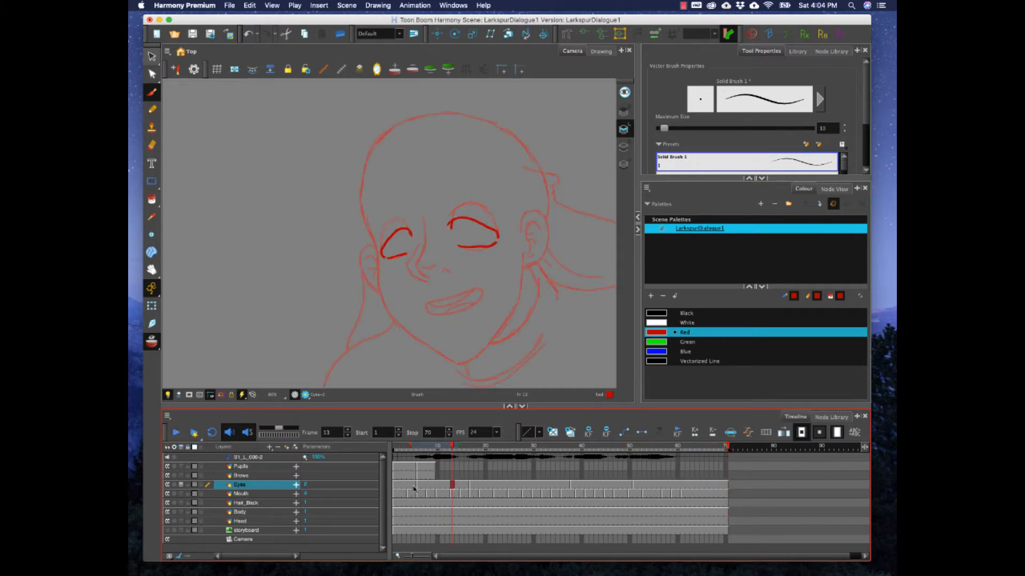
pyautogui.moveTo(435, 448); pyautogui.dragTo(385, 455)
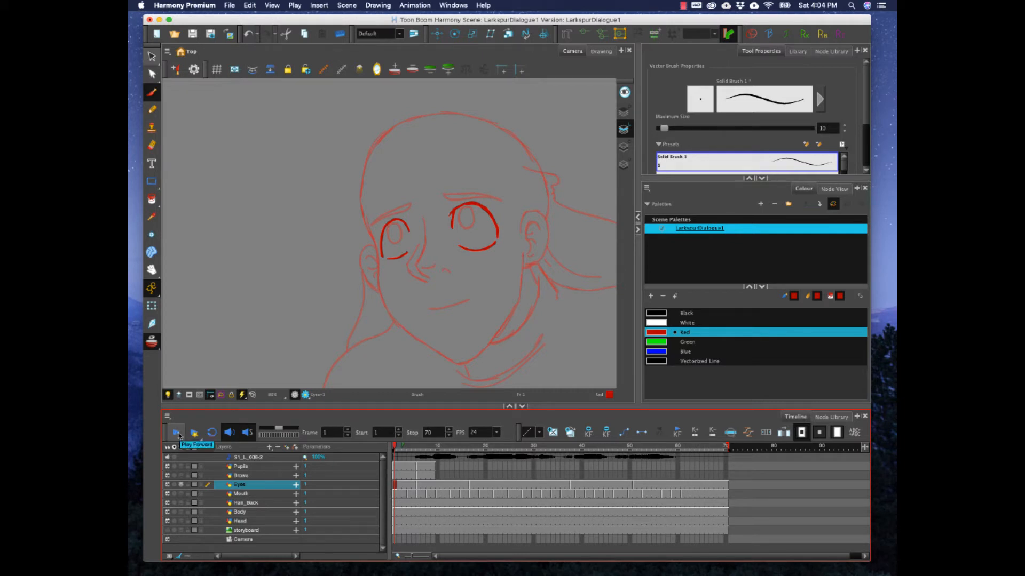
pyautogui.click(177, 433)
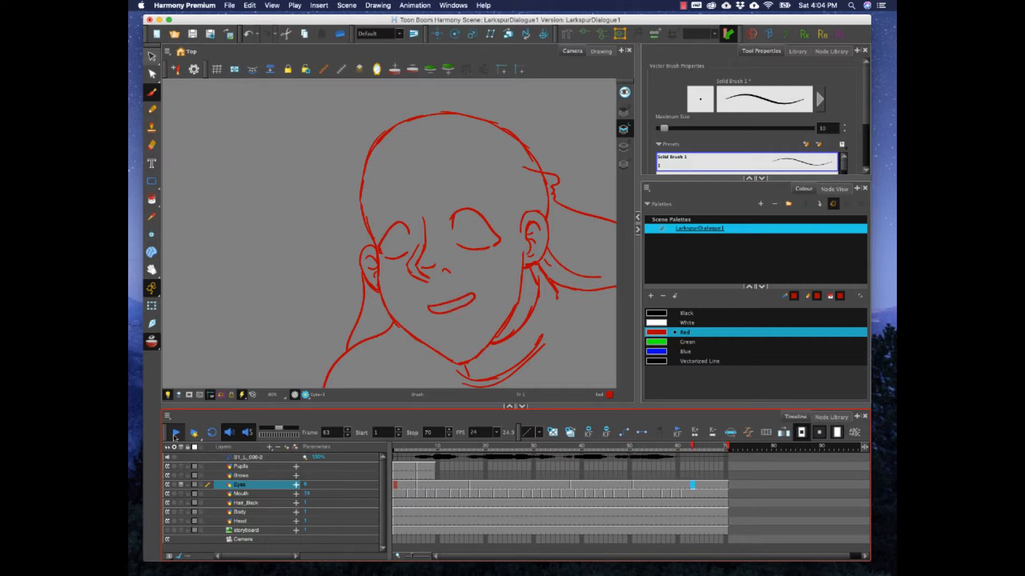
pyautogui.click(176, 434)
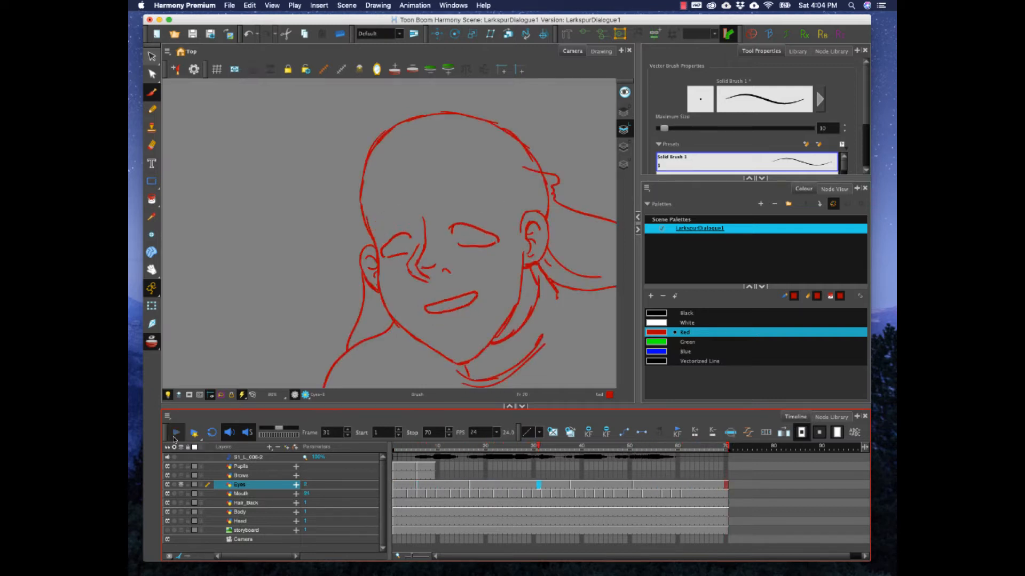
# Step: Delay the narrowed eye drawing on the Eyes layer so it starts at frame 24, and play back the animation
pyautogui.click(472, 485)
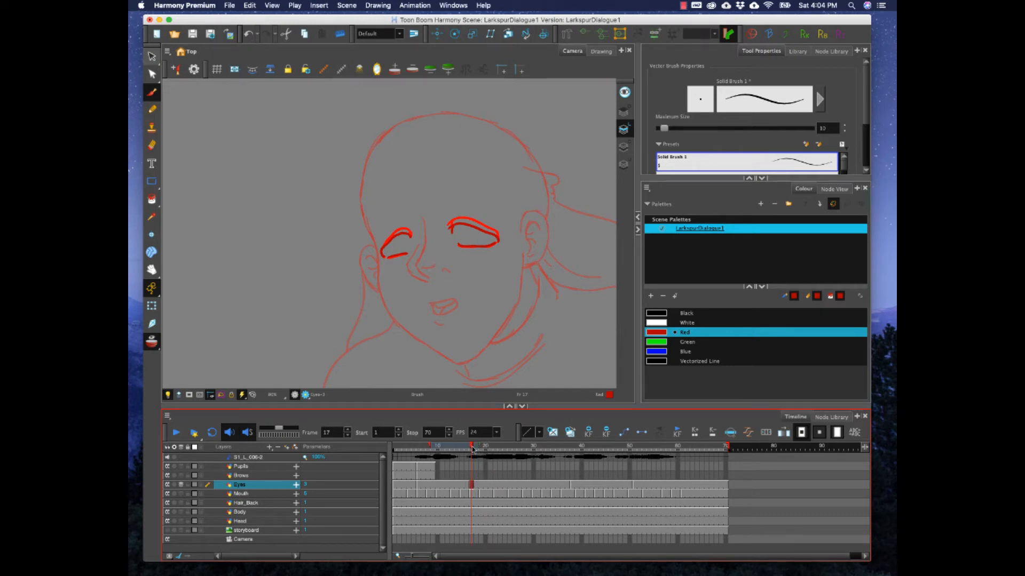
pyautogui.moveTo(475, 449); pyautogui.dragTo(515, 450)
pyautogui.click(472, 485)
pyautogui.click(514, 485)
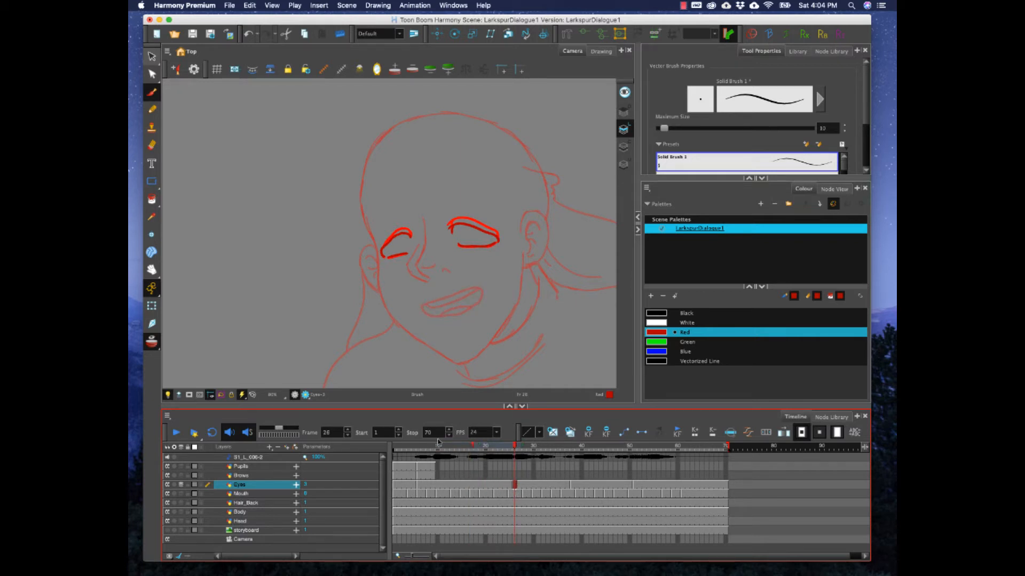
pyautogui.click(176, 433)
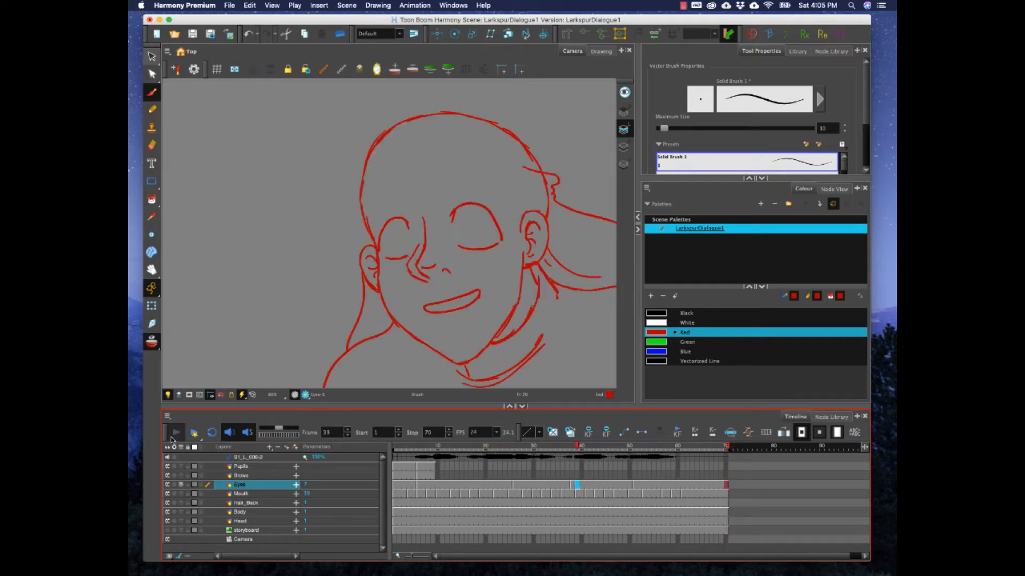
pyautogui.click(172, 439)
pyautogui.click(515, 487)
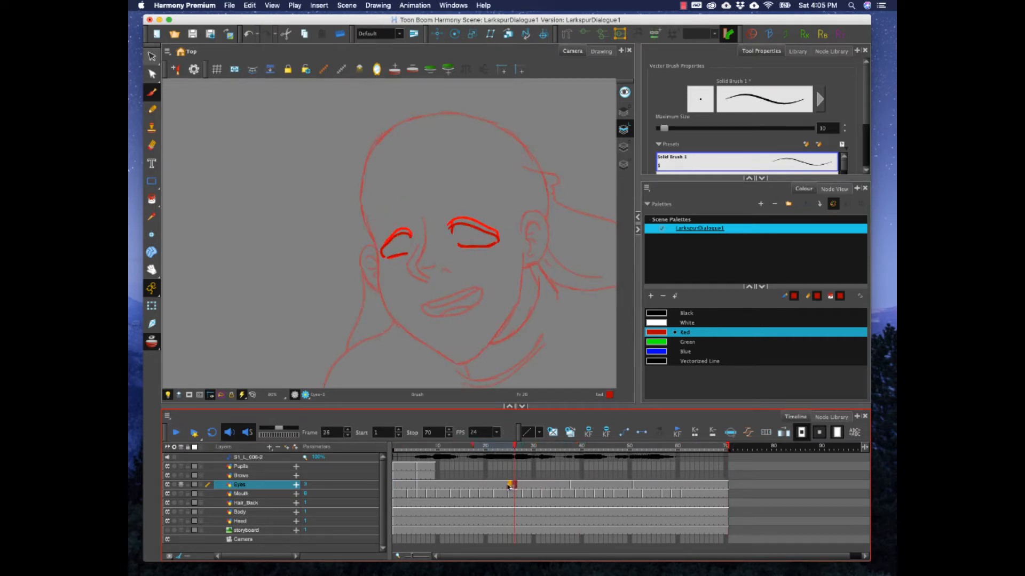
pyautogui.click(398, 447)
pyautogui.click(176, 434)
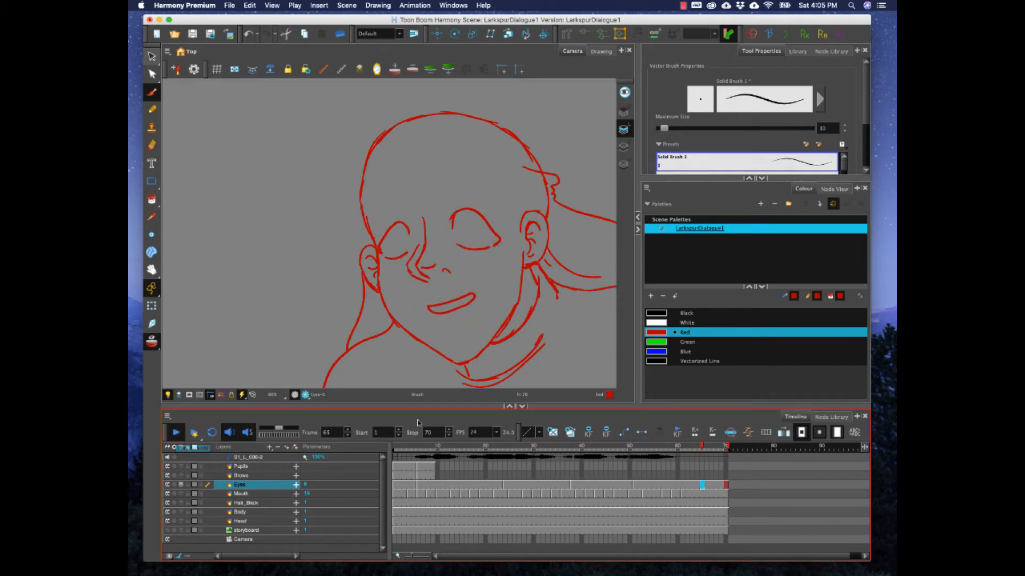
# Step: Delete the pupils at frame 6 of the Pupils layer and redraw both inside the eyes with the Brush
pyautogui.click(395, 468)
pyautogui.click(404, 468)
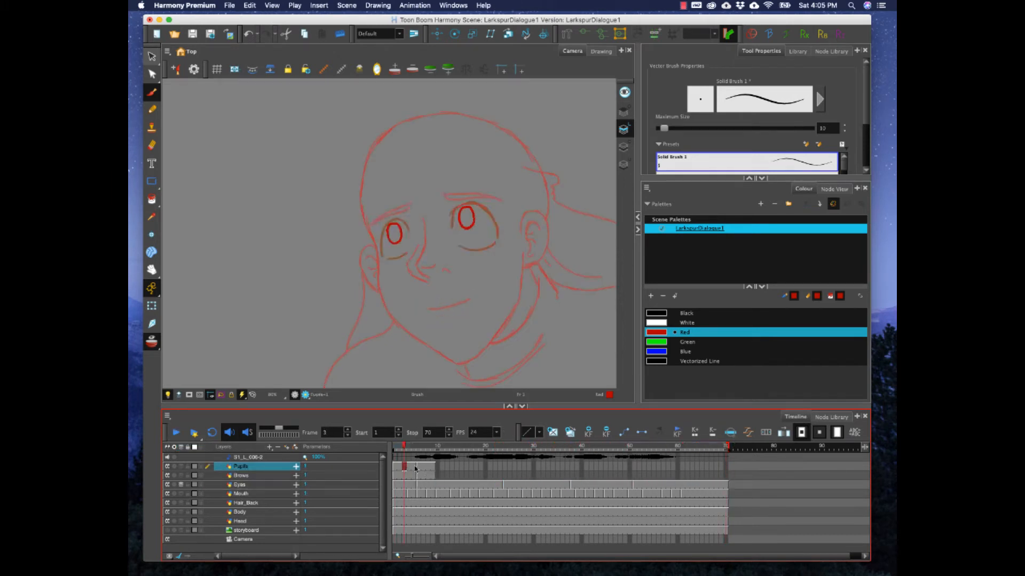
pyautogui.click(415, 468)
pyautogui.click(419, 468)
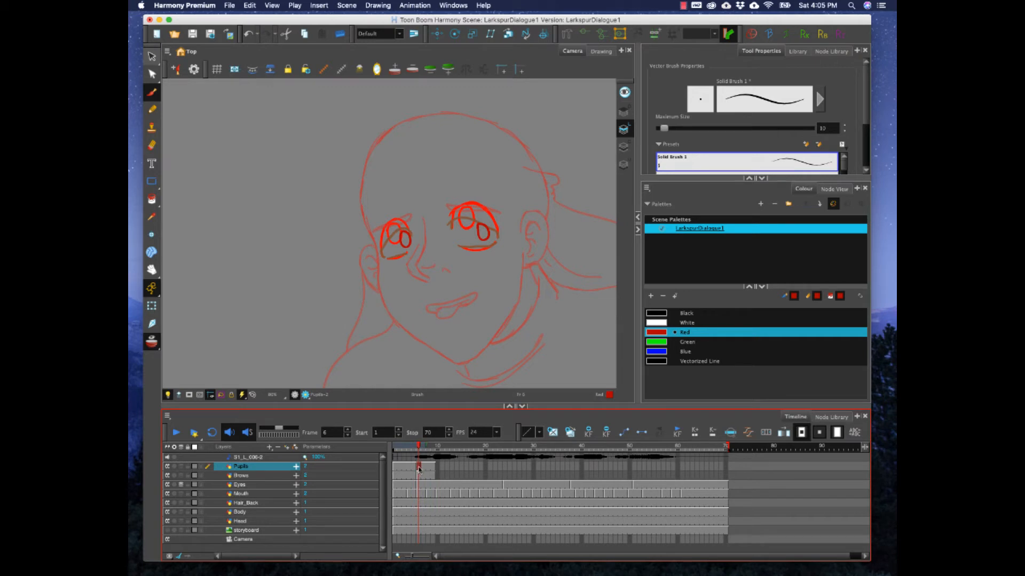
pyautogui.click(152, 60)
pyautogui.moveTo(412, 226)
pyautogui.mouseDown()
pyautogui.moveTo(397, 224)
pyautogui.moveTo(474, 199)
pyautogui.moveTo(458, 196)
pyautogui.mouseUp()
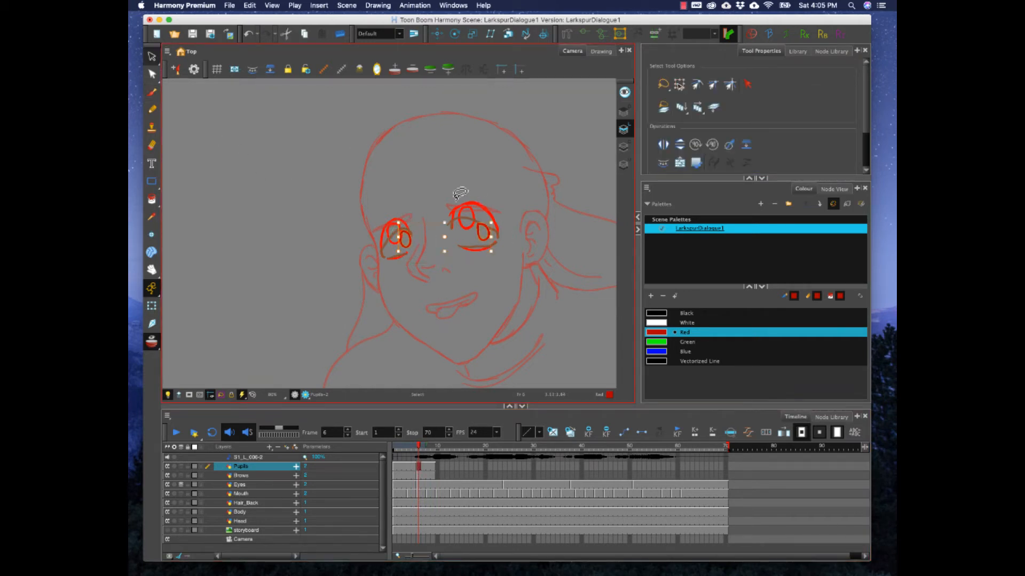
pyautogui.press('Delete')
pyautogui.hotkey('alt', 'b')
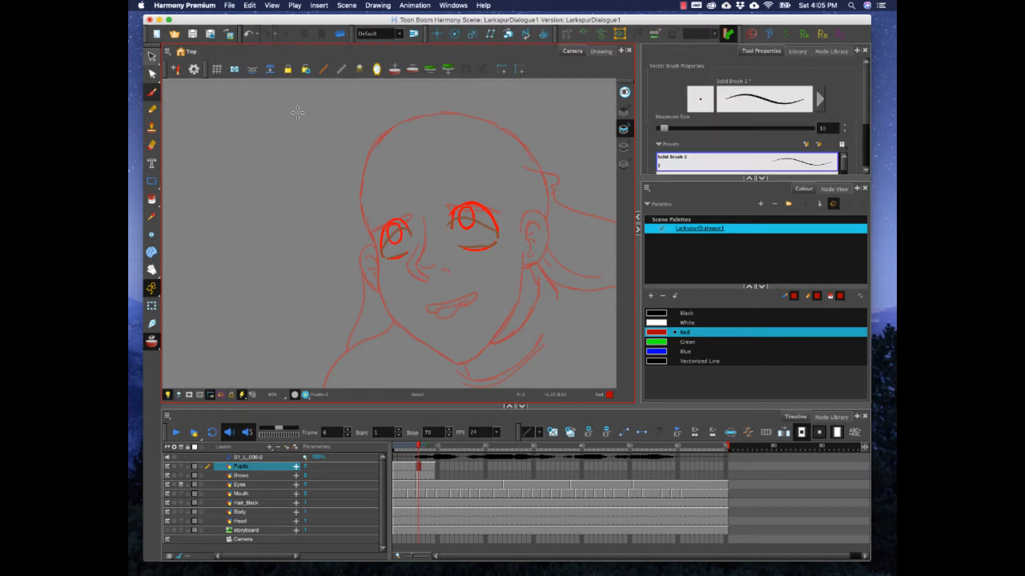
pyautogui.moveTo(398, 248)
pyautogui.mouseDown()
pyautogui.moveTo(410, 238)
pyautogui.moveTo(396, 234)
pyautogui.moveTo(399, 249)
pyautogui.mouseUp()
pyautogui.moveTo(479, 223)
pyautogui.mouseDown()
pyautogui.moveTo(481, 247)
pyautogui.moveTo(492, 231)
pyautogui.moveTo(480, 243)
pyautogui.mouseUp()
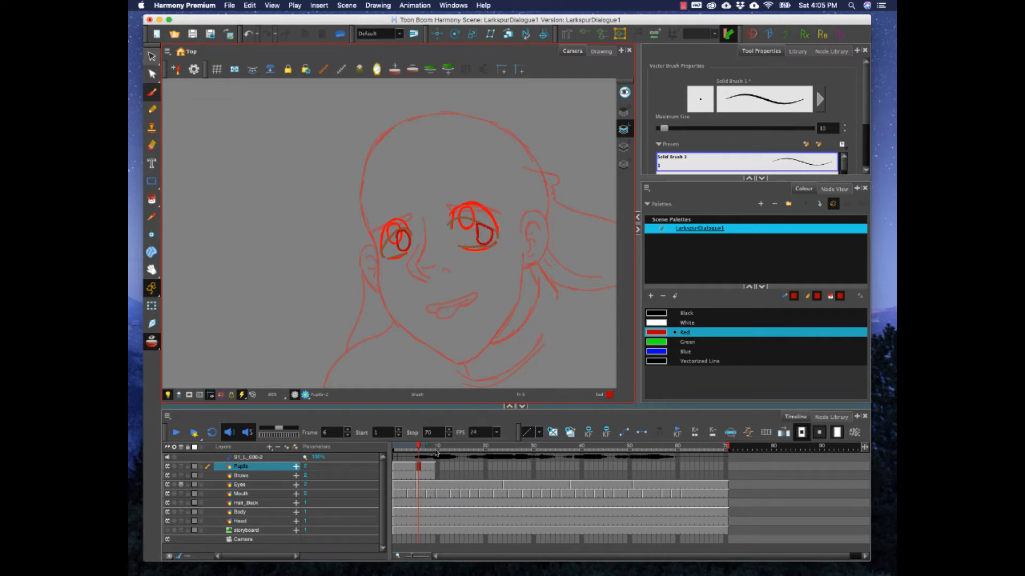
# Step: Clear the exposures at frames 4 and 5 of the Pupils layer
pyautogui.click(413, 468)
pyautogui.click(407, 470)
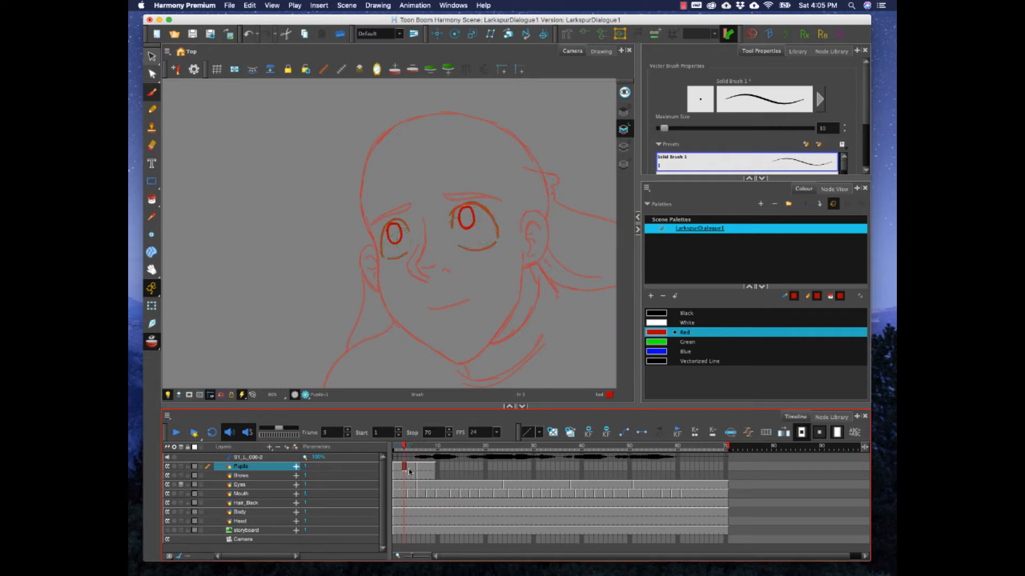
pyautogui.moveTo(409, 467); pyautogui.dragTo(417, 467)
pyautogui.press('Delete')
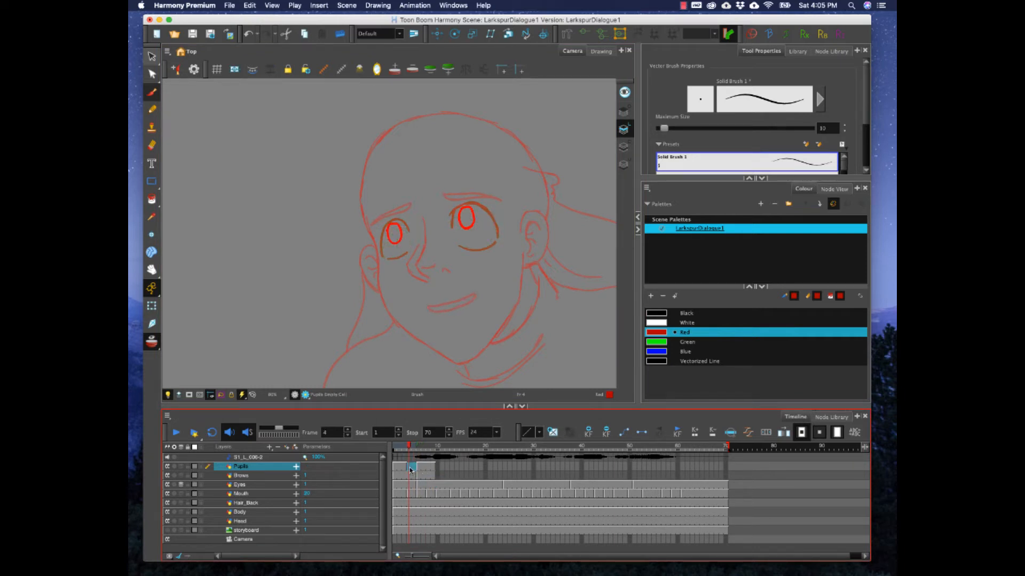
# Step: Draw in-between pupils for both eyes at frame 4 of the Pupils layer with the Brush, redoing the first attempt
pyautogui.press(',')
pyautogui.press('.')
pyautogui.click(412, 468)
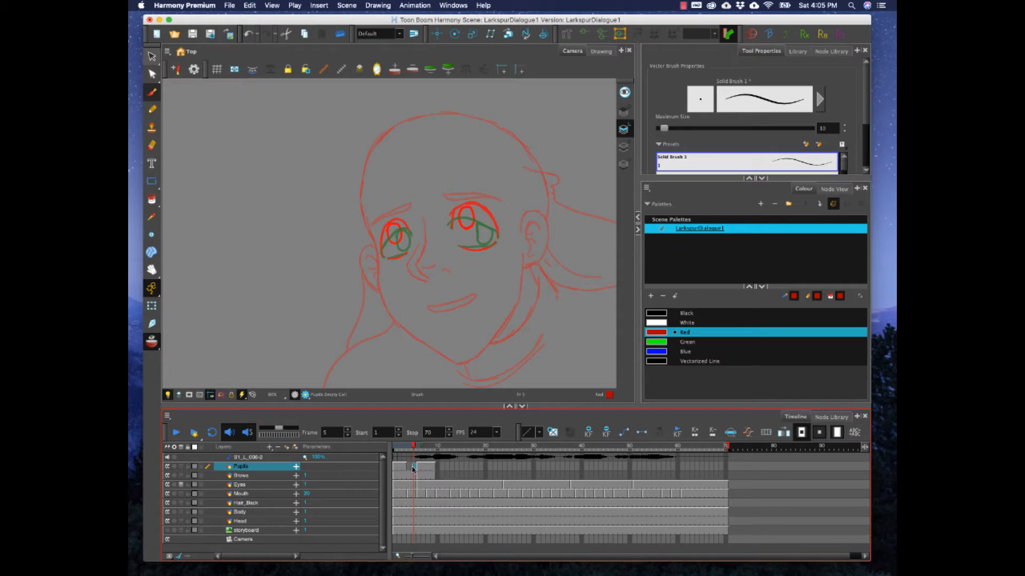
pyautogui.click(410, 468)
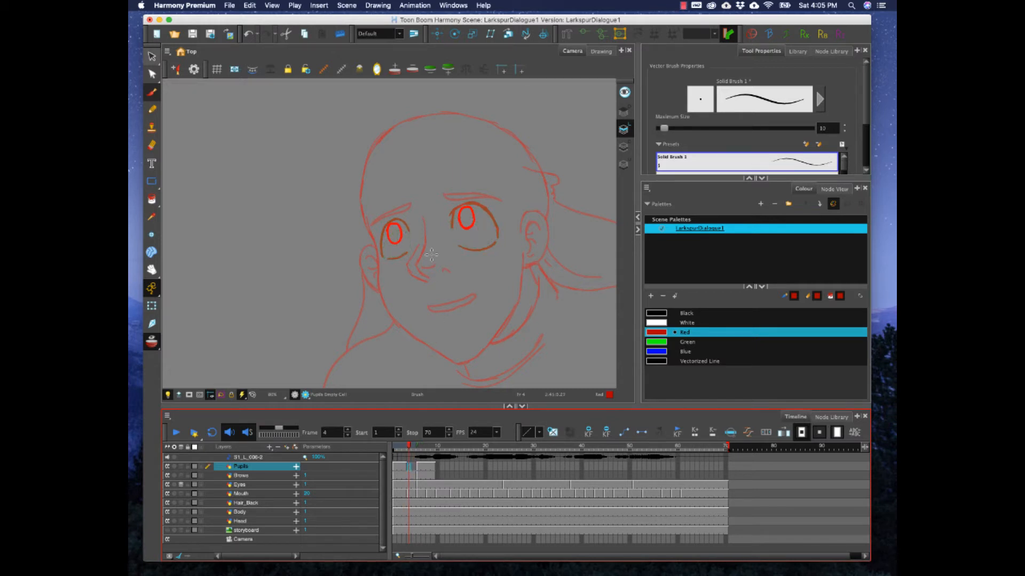
pyautogui.click(415, 447)
pyautogui.click(410, 446)
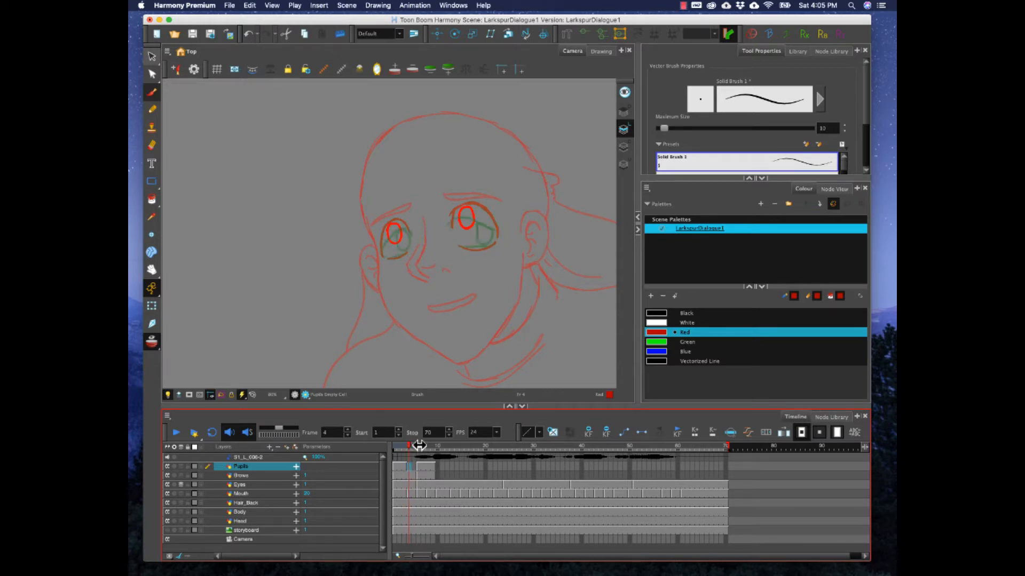
pyautogui.moveTo(395, 229)
pyautogui.mouseDown()
pyautogui.moveTo(406, 240)
pyautogui.moveTo(399, 229)
pyautogui.mouseUp()
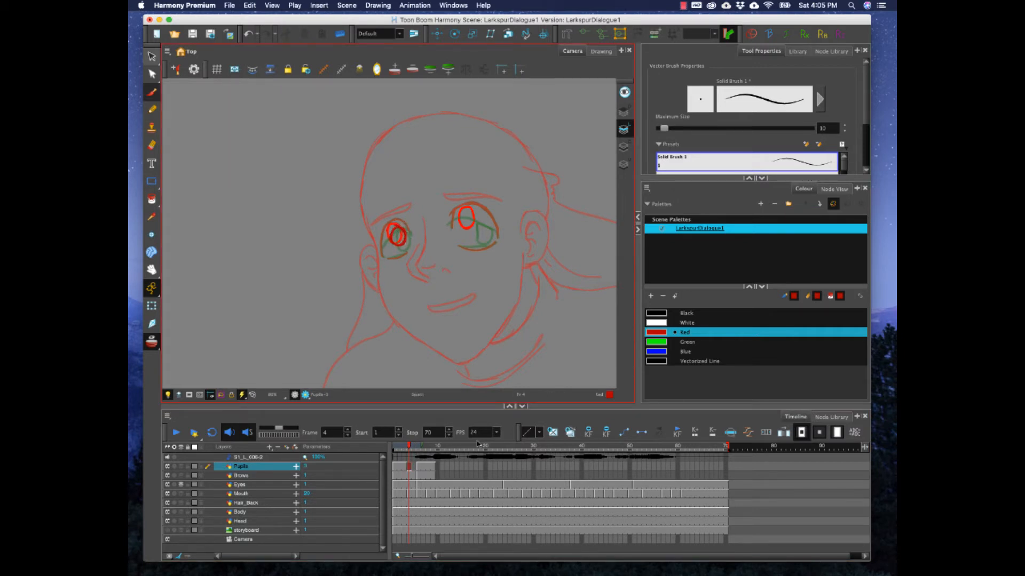
pyautogui.press('super+z')
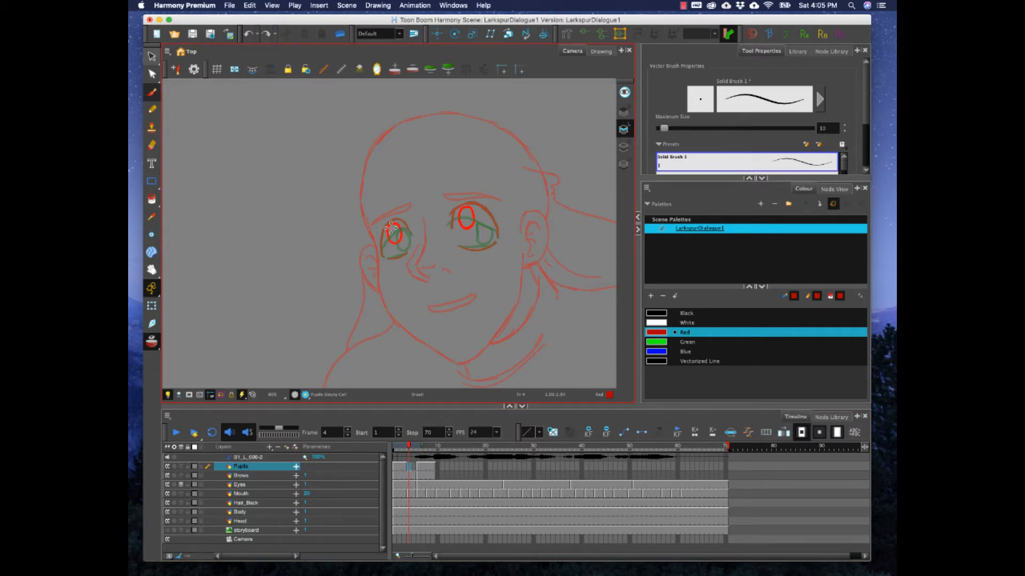
pyautogui.moveTo(393, 234)
pyautogui.mouseDown()
pyautogui.moveTo(400, 247)
pyautogui.moveTo(405, 235)
pyautogui.moveTo(393, 233)
pyautogui.mouseUp()
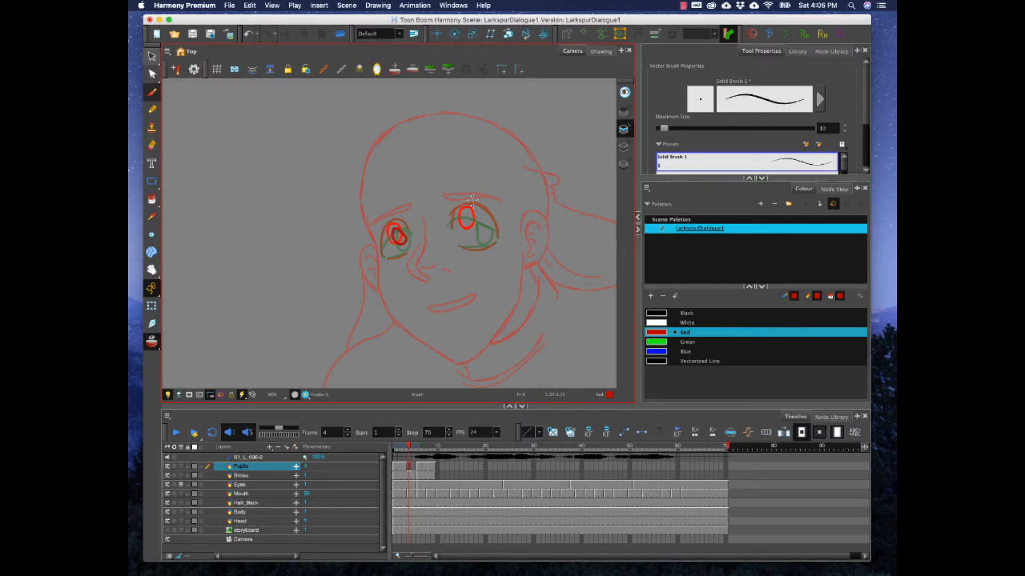
pyautogui.moveTo(476, 229)
pyautogui.mouseDown()
pyautogui.moveTo(468, 215)
pyautogui.moveTo(480, 240)
pyautogui.moveTo(483, 224)
pyautogui.moveTo(476, 231)
pyautogui.moveTo(471, 221)
pyautogui.mouseUp()
# Step: Replace the in-between pupils at frame 5 of the Pupils layer with new ones drawn slightly closer to the next pose
pyautogui.click(411, 469)
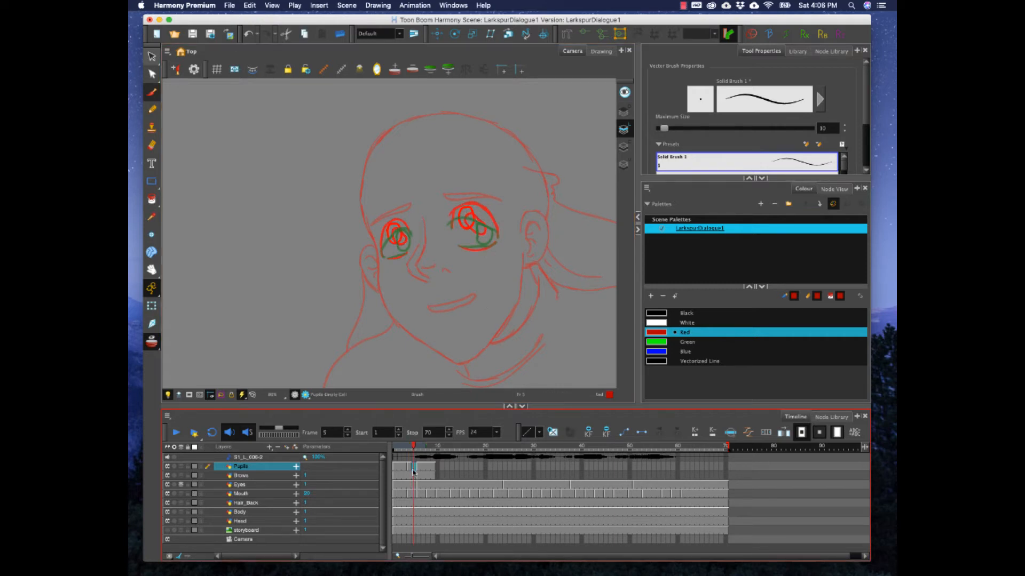
pyautogui.click(416, 466)
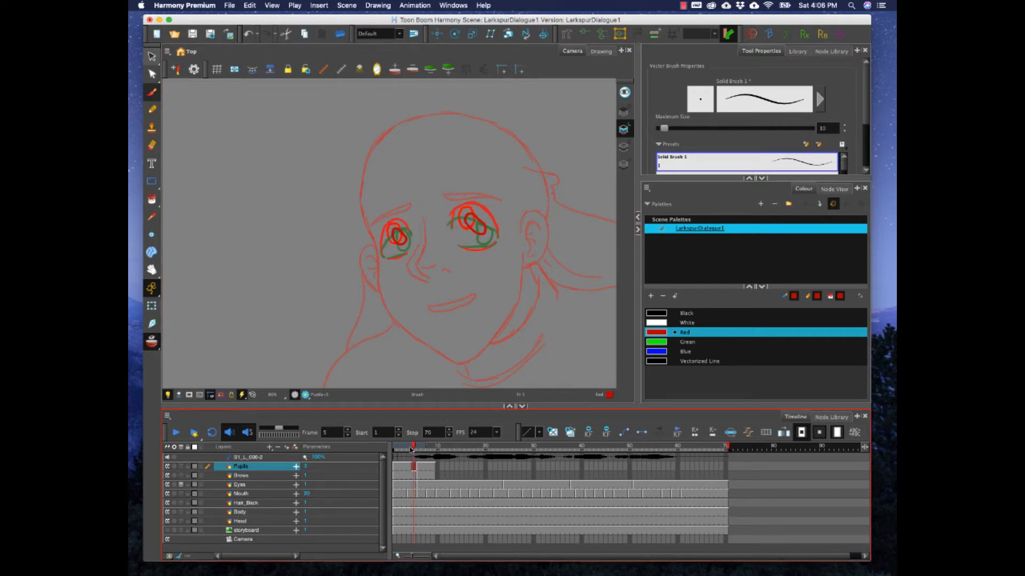
pyautogui.click(411, 450)
pyautogui.click(414, 467)
pyautogui.press('Delete')
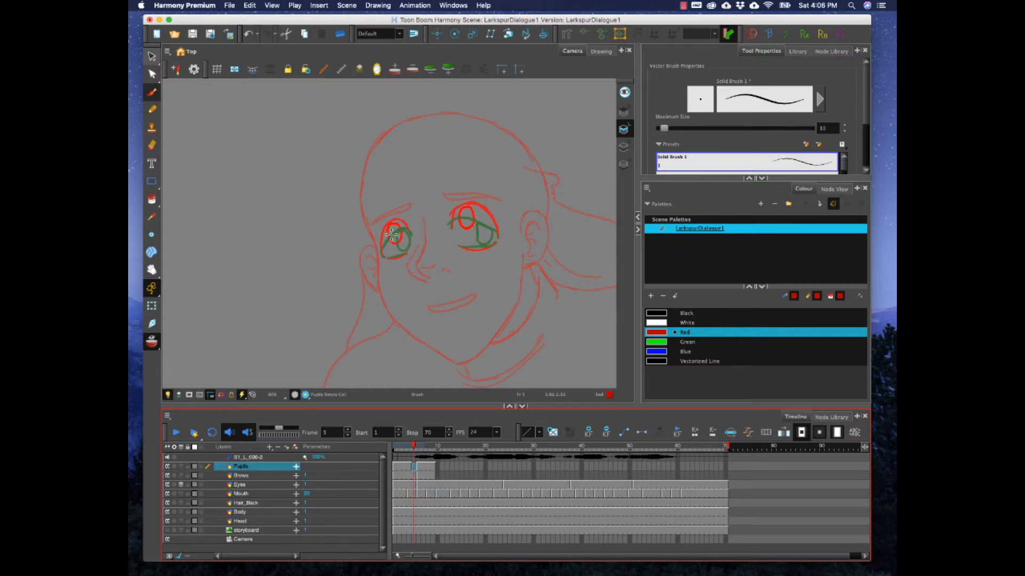
pyautogui.moveTo(392, 234)
pyautogui.mouseDown()
pyautogui.moveTo(409, 250)
pyautogui.moveTo(409, 231)
pyautogui.moveTo(394, 228)
pyautogui.moveTo(399, 241)
pyautogui.mouseUp()
pyautogui.moveTo(471, 227)
pyautogui.mouseDown()
pyautogui.moveTo(489, 234)
pyautogui.moveTo(472, 211)
pyautogui.moveTo(463, 227)
pyautogui.moveTo(483, 229)
pyautogui.mouseUp()
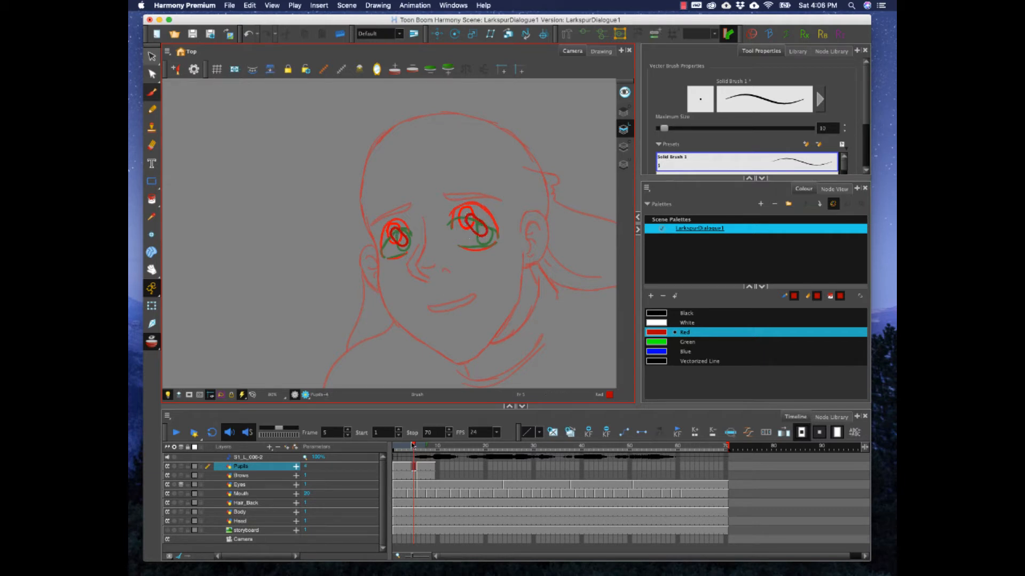
# Step: Play back the animation from the start and delete the in-between pupils at frame 5 of the Pupils layer
pyautogui.click(395, 446)
pyautogui.click(176, 434)
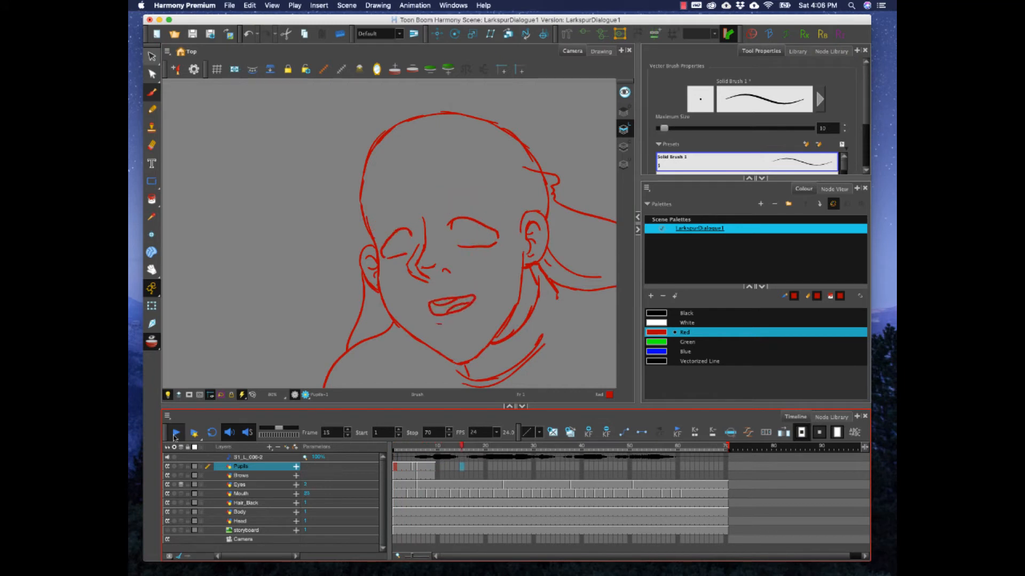
pyautogui.click(177, 435)
pyautogui.click(414, 448)
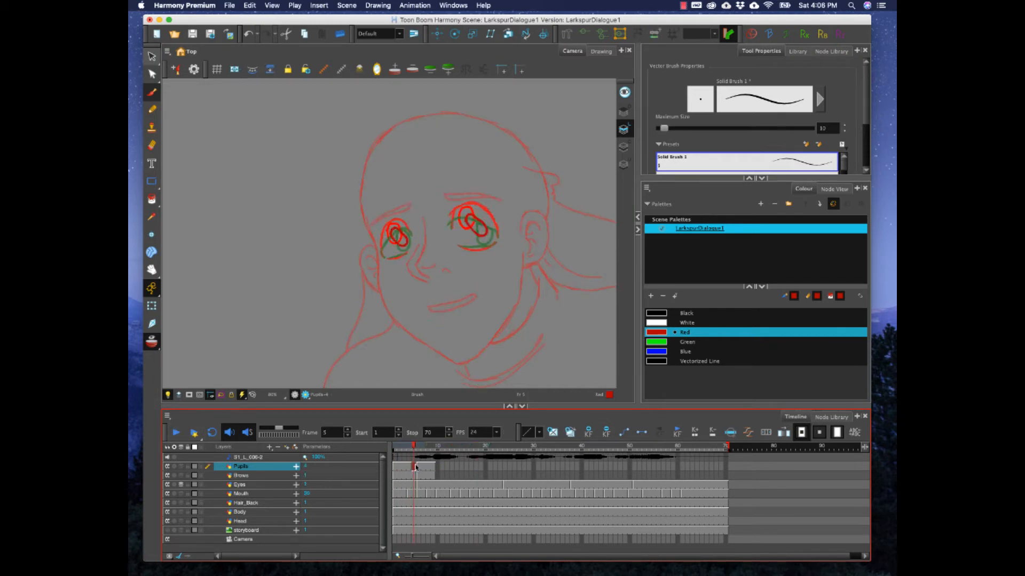
pyautogui.press('Delete')
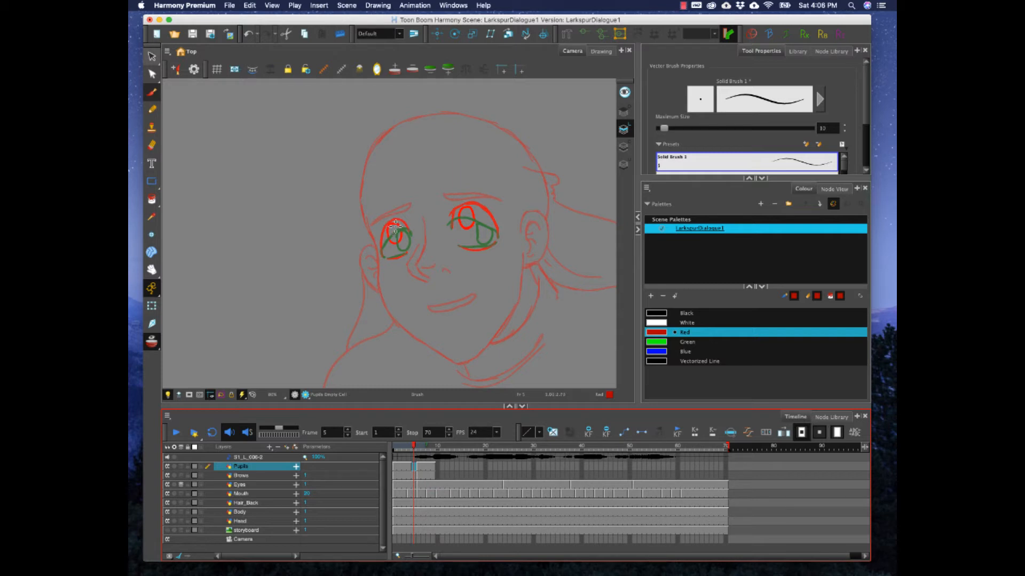
# Step: Clear frame 5 of the Eyes layer and draw in-between eyes there, with upper lids between the open and narrowed poses
pyautogui.click(414, 486)
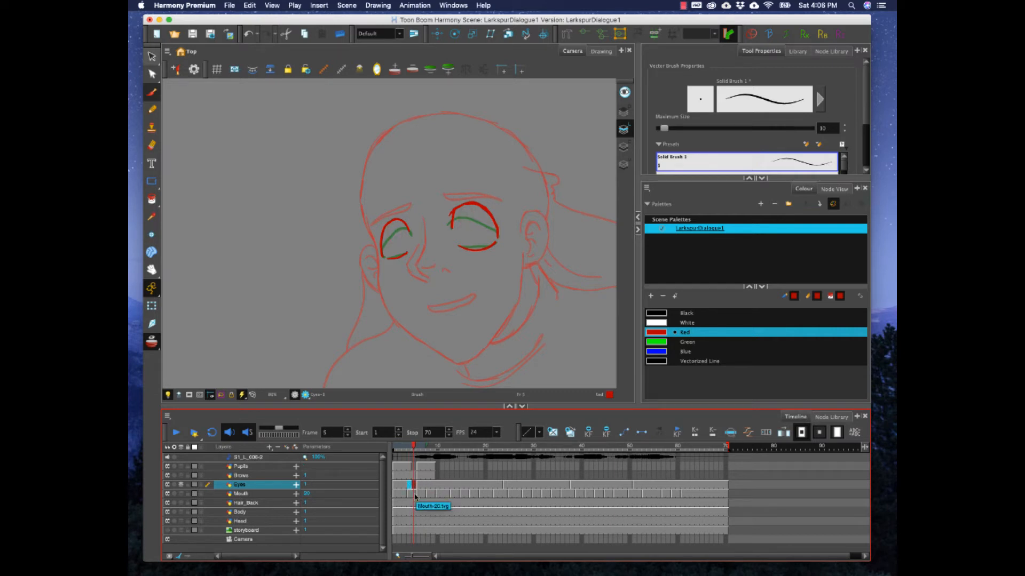
pyautogui.click(417, 485)
pyautogui.press('Delete')
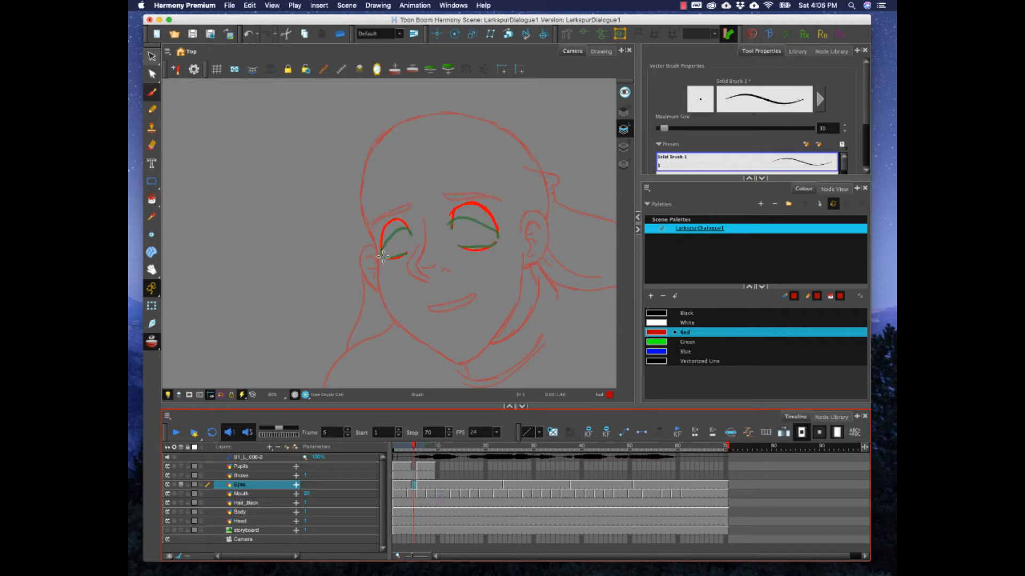
pyautogui.moveTo(383, 257)
pyautogui.mouseDown()
pyautogui.moveTo(380, 241)
pyautogui.moveTo(403, 220)
pyautogui.moveTo(412, 236)
pyautogui.moveTo(469, 208)
pyautogui.moveTo(497, 231)
pyautogui.moveTo(466, 249)
pyautogui.moveTo(483, 250)
pyautogui.mouseUp()
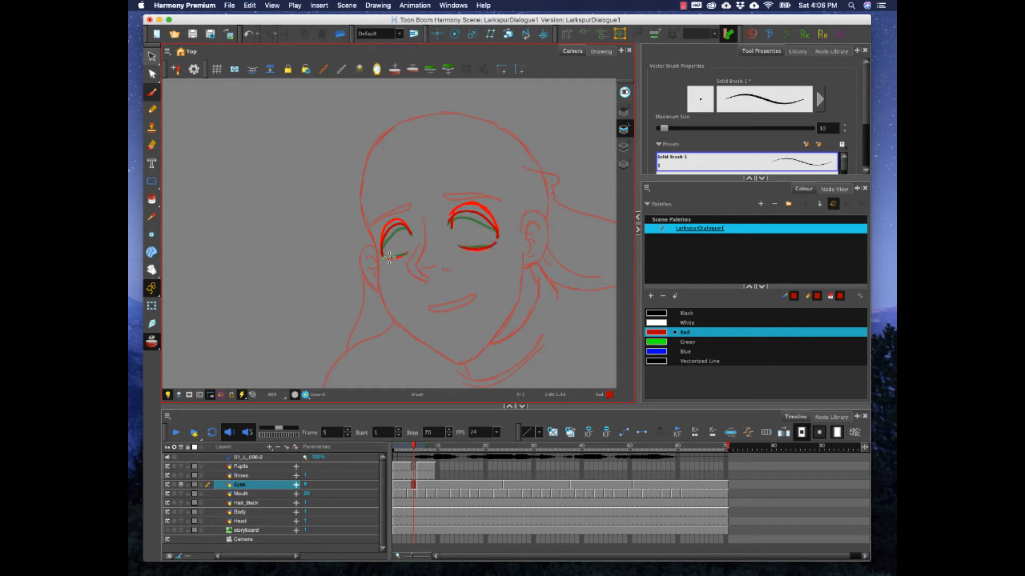
pyautogui.moveTo(390, 258); pyautogui.dragTo(405, 254)
pyautogui.press('super+z')
# Step: Shift the in-between eyes earlier than frame 5 and draw a second, narrower in-between at frame 5 of the Eyes layer
pyautogui.click(409, 485)
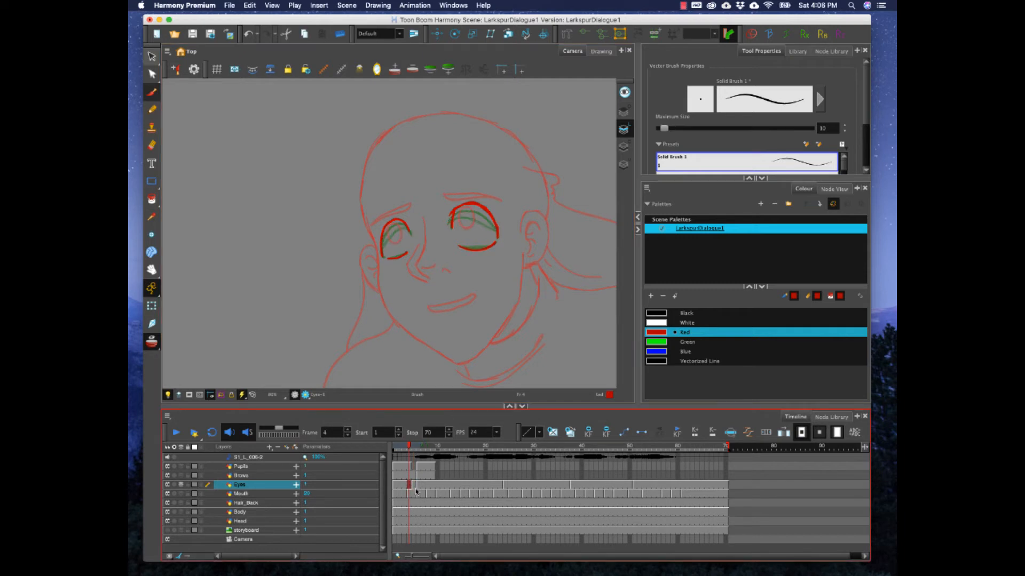
pyautogui.moveTo(409, 448); pyautogui.dragTo(461, 448)
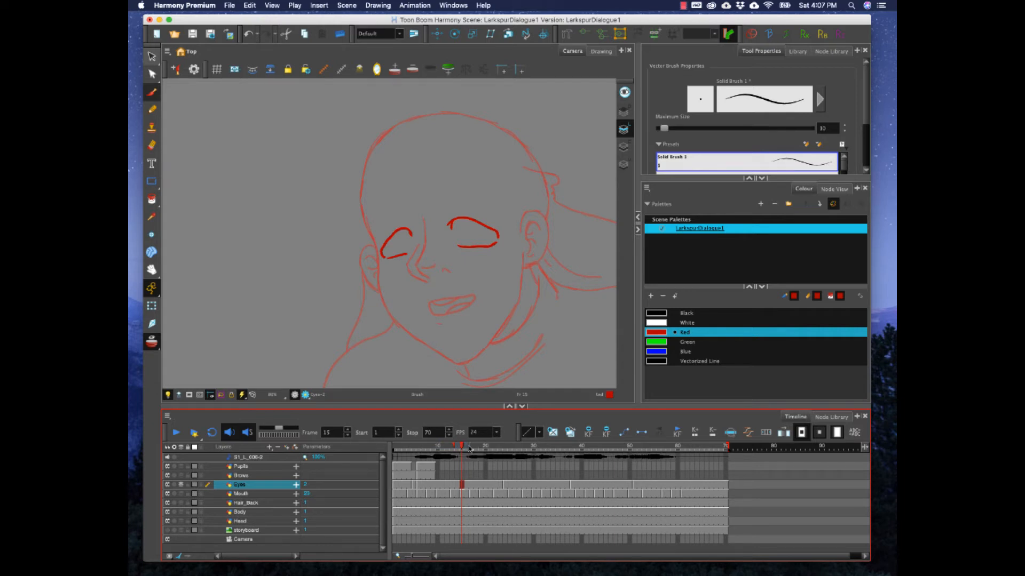
pyautogui.moveTo(462, 449); pyautogui.dragTo(415, 457)
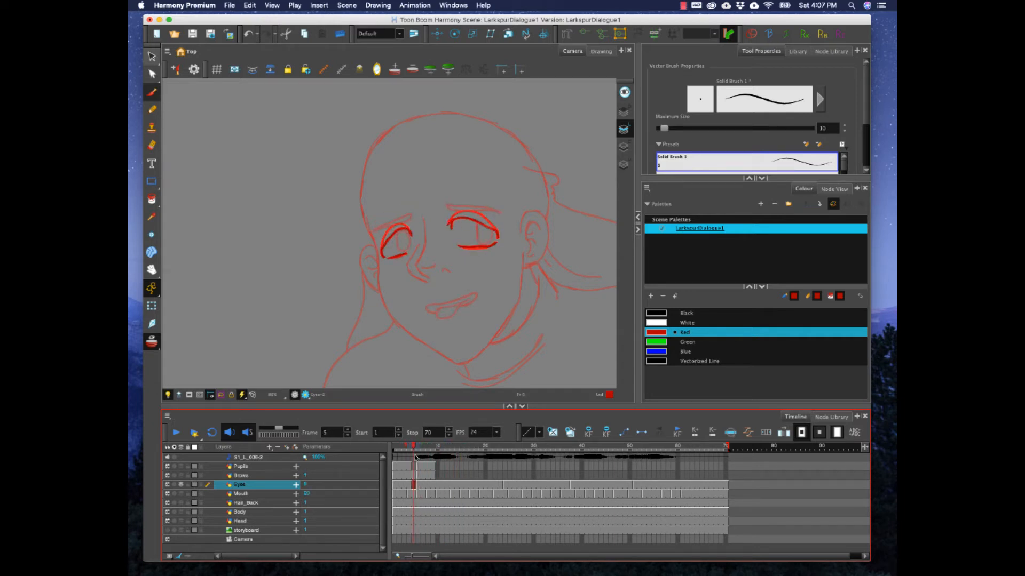
pyautogui.click(409, 486)
pyautogui.click(413, 486)
pyautogui.press('Delete')
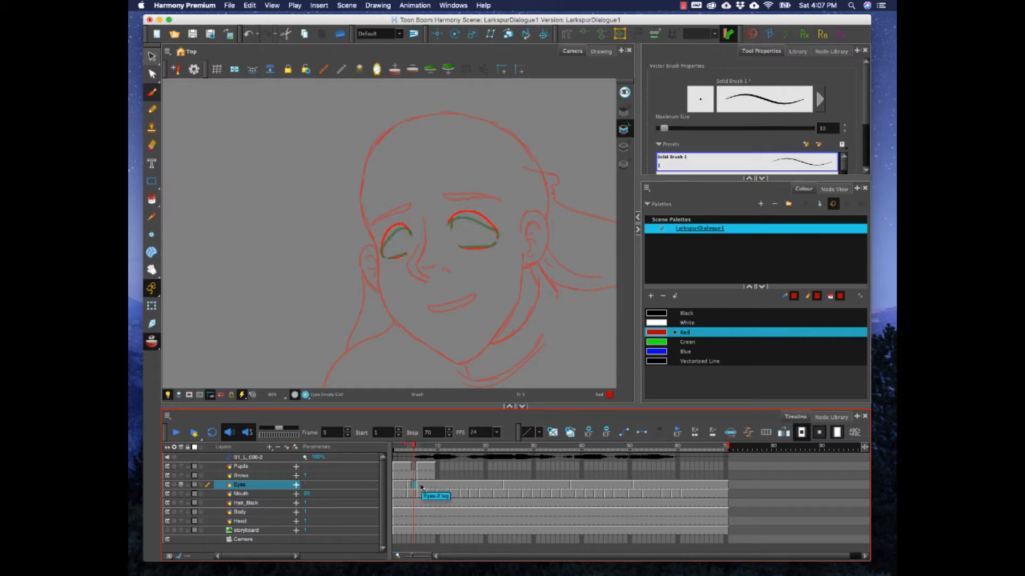
pyautogui.moveTo(383, 256)
pyautogui.mouseDown()
pyautogui.moveTo(410, 230)
pyautogui.moveTo(404, 254)
pyautogui.mouseUp()
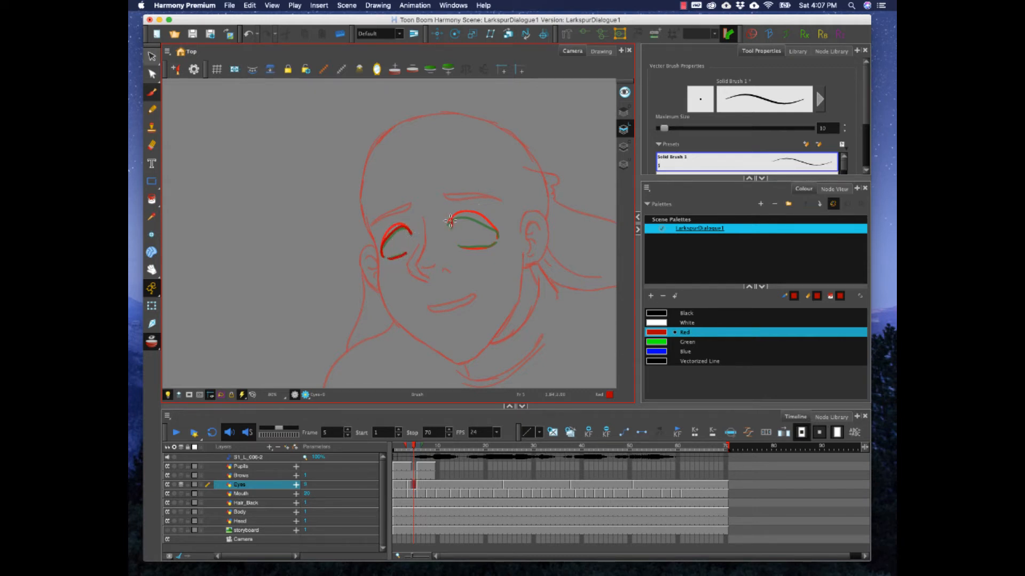
pyautogui.moveTo(450, 220)
pyautogui.mouseDown()
pyautogui.moveTo(483, 212)
pyautogui.moveTo(451, 218)
pyautogui.moveTo(471, 213)
pyautogui.moveTo(497, 230)
pyautogui.moveTo(461, 245)
pyautogui.moveTo(495, 244)
pyautogui.moveTo(468, 248)
pyautogui.moveTo(497, 242)
pyautogui.mouseUp()
pyautogui.press('super+z')
pyautogui.press('super+z')
# Step: Play the opening of the animation and compare the eye drawings at frames 3 to 7 of the Eyes layer
pyautogui.moveTo(414, 451)
pyautogui.mouseDown()
pyautogui.moveTo(404, 450)
pyautogui.moveTo(426, 451)
pyautogui.moveTo(395, 452)
pyautogui.mouseUp()
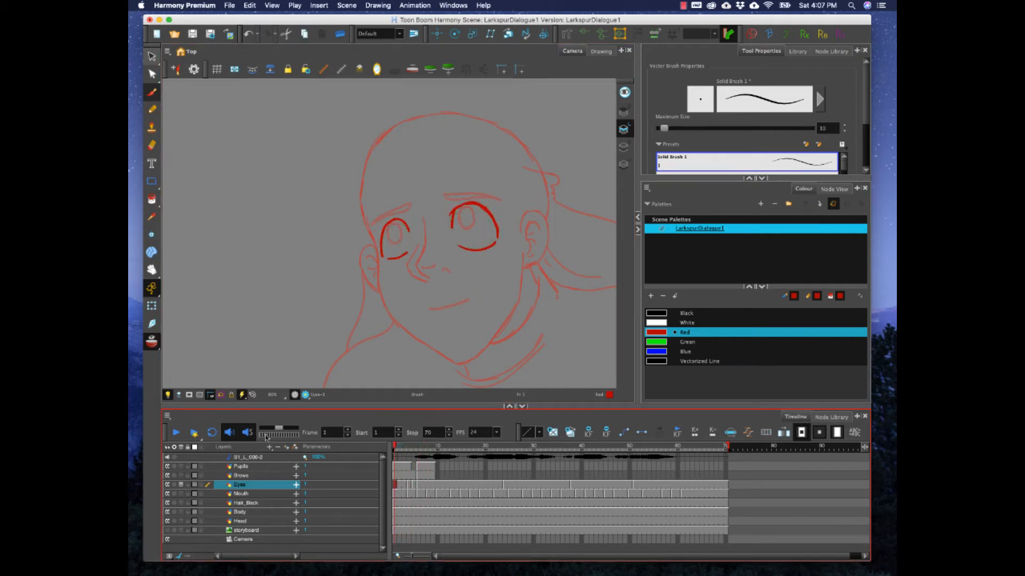
pyautogui.click(175, 434)
pyautogui.click(175, 434)
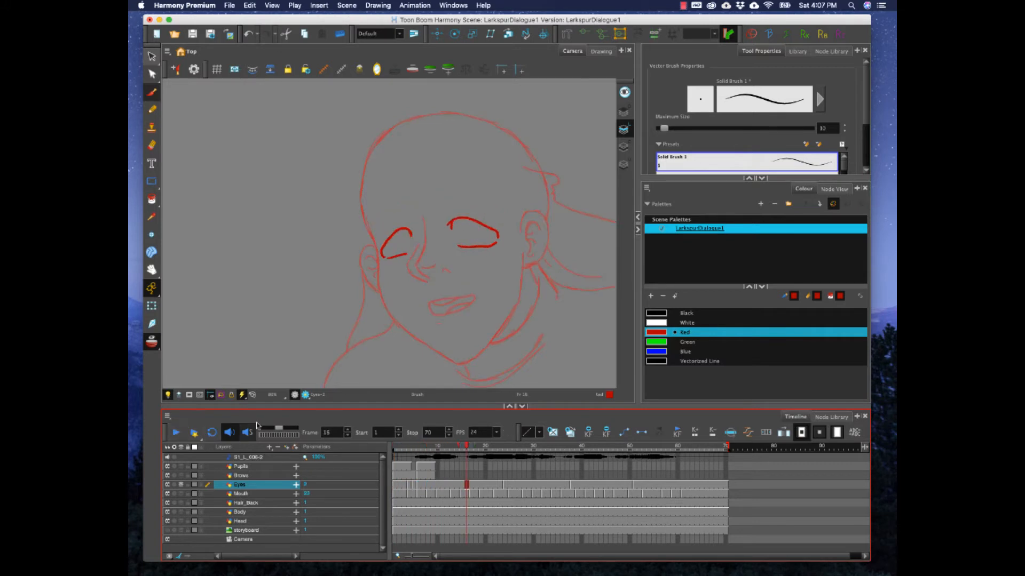
pyautogui.click(409, 486)
pyautogui.press('Left')
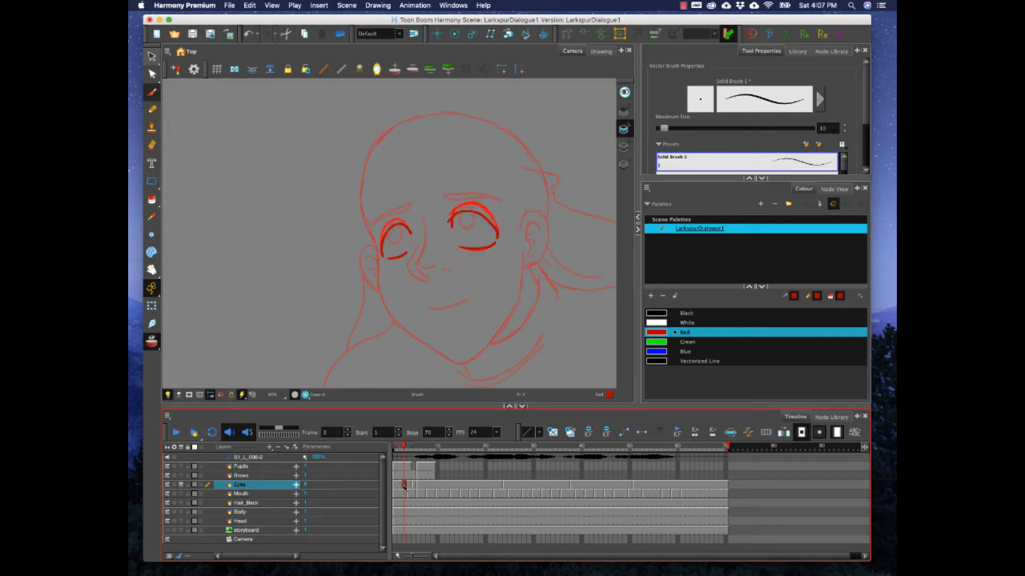
pyautogui.click(414, 486)
pyautogui.click(404, 487)
pyautogui.click(418, 487)
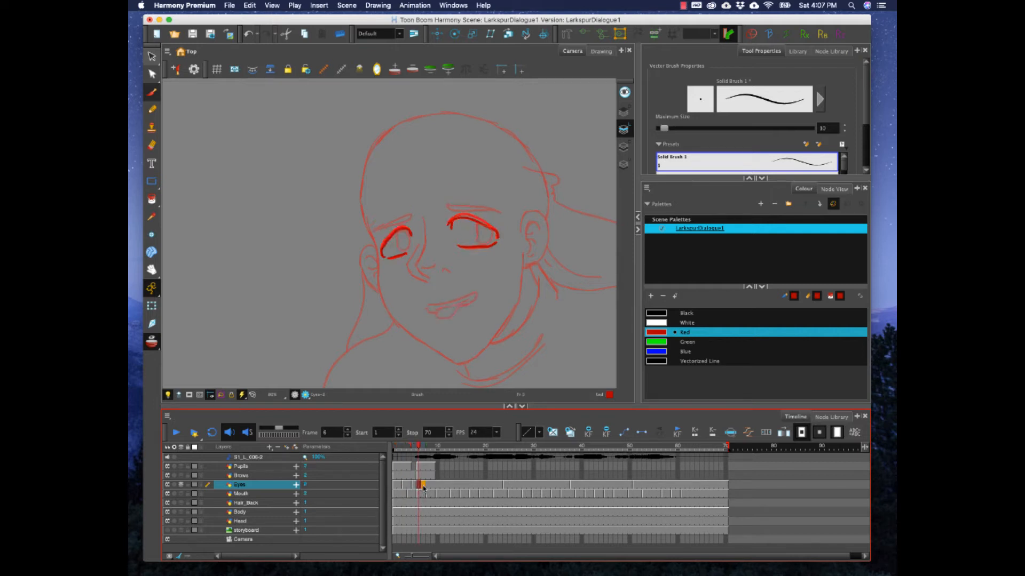
pyautogui.click(423, 487)
# Step: Replay the opening from frame 1 and scrub up to frame 6 to check the timing of the narrowing eyes
pyautogui.moveTo(423, 450); pyautogui.dragTo(335, 441)
pyautogui.click(176, 433)
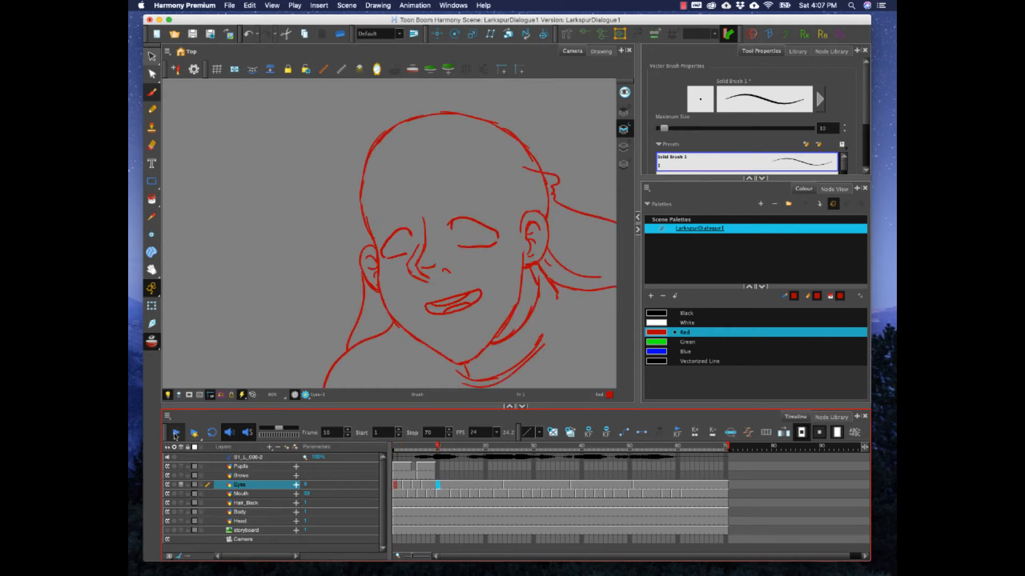
pyautogui.click(176, 433)
pyautogui.moveTo(418, 447)
pyautogui.mouseDown()
pyautogui.moveTo(409, 448)
pyautogui.moveTo(418, 449)
pyautogui.mouseUp()
pyautogui.click(423, 488)
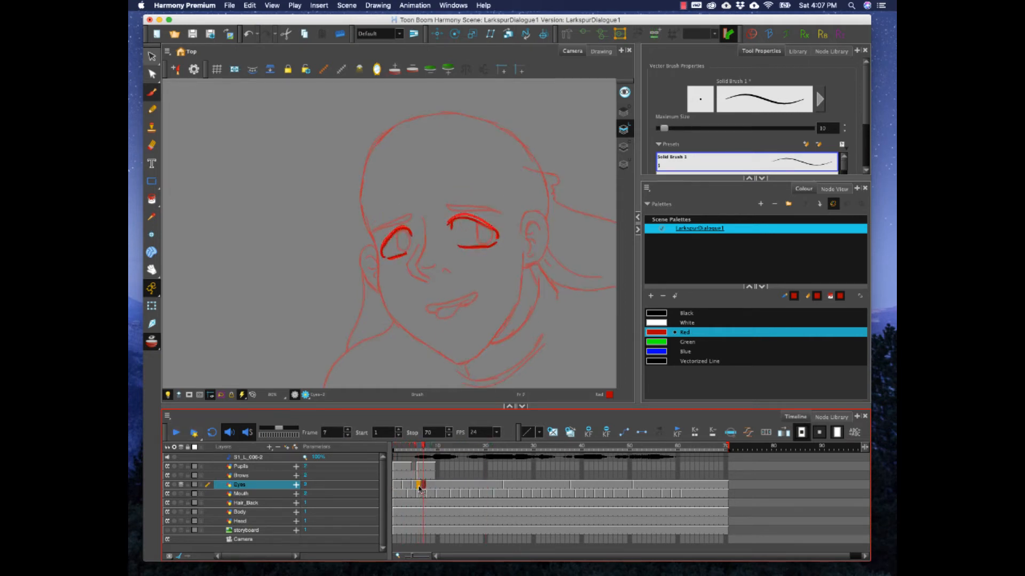
pyautogui.click(396, 449)
pyautogui.click(176, 433)
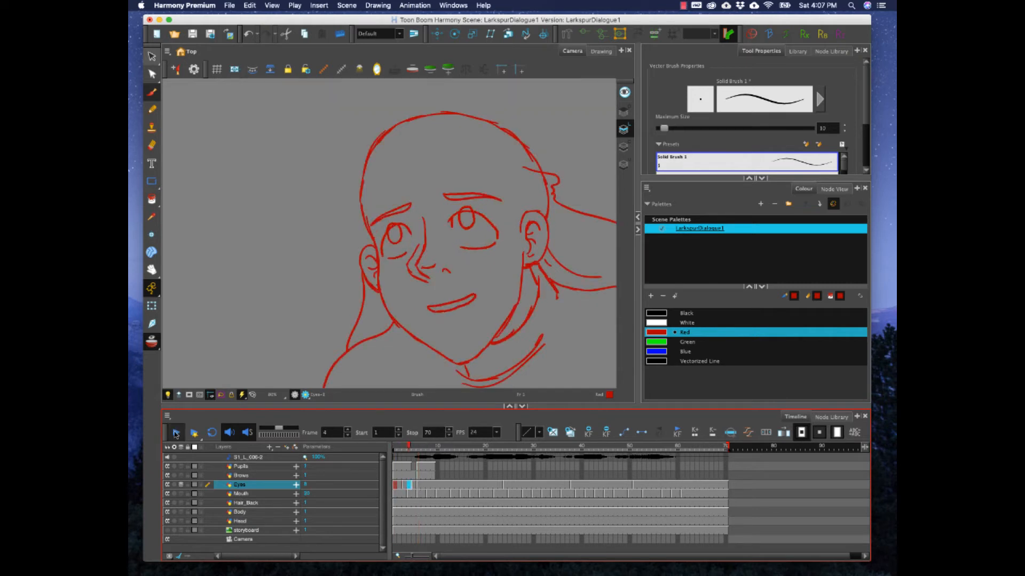
pyautogui.click(176, 433)
pyautogui.click(401, 449)
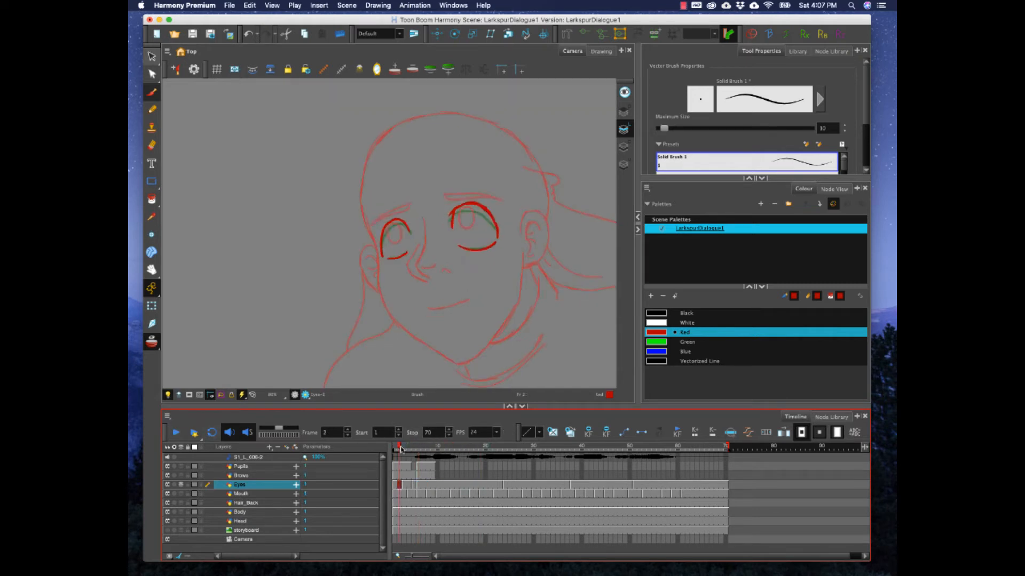
pyautogui.moveTo(402, 449); pyautogui.dragTo(419, 452)
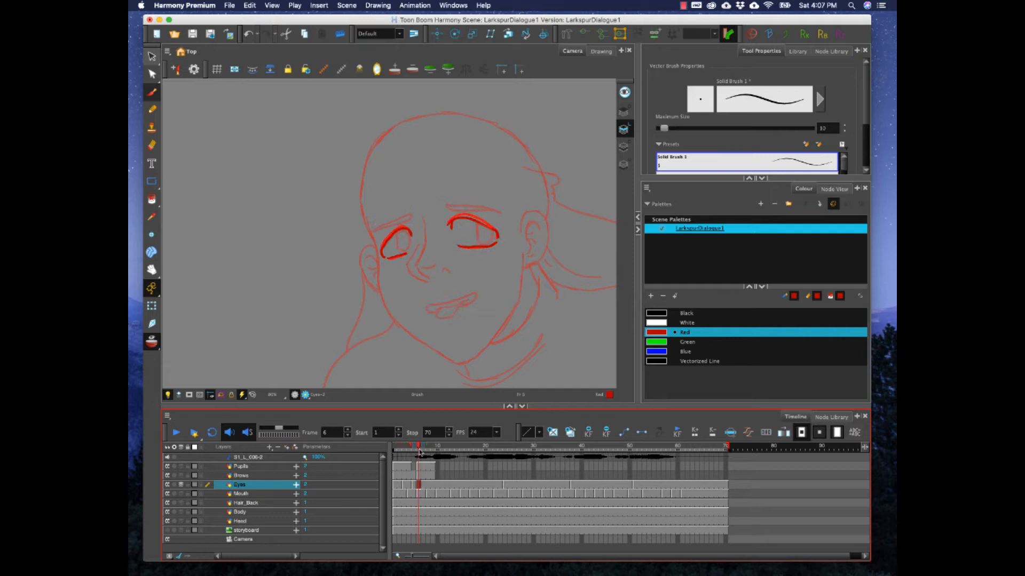
# Step: Flip back and forth between the eye drawings at frames 1 to 7 to examine lid spacing, and play the animation again
pyautogui.click(424, 486)
pyautogui.click(415, 486)
pyautogui.click(404, 487)
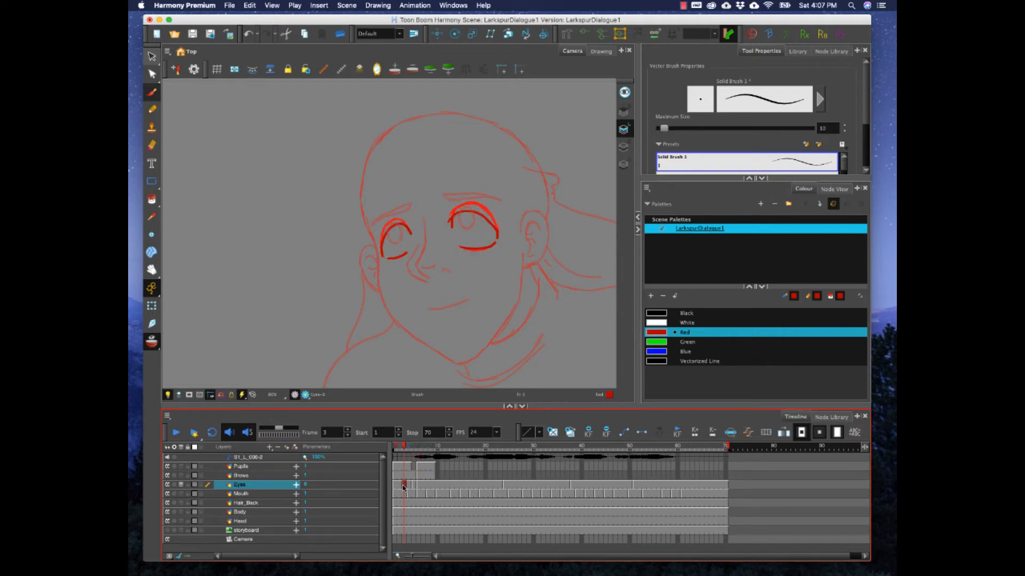
pyautogui.click(400, 487)
pyautogui.click(414, 487)
pyautogui.click(399, 488)
pyautogui.click(413, 487)
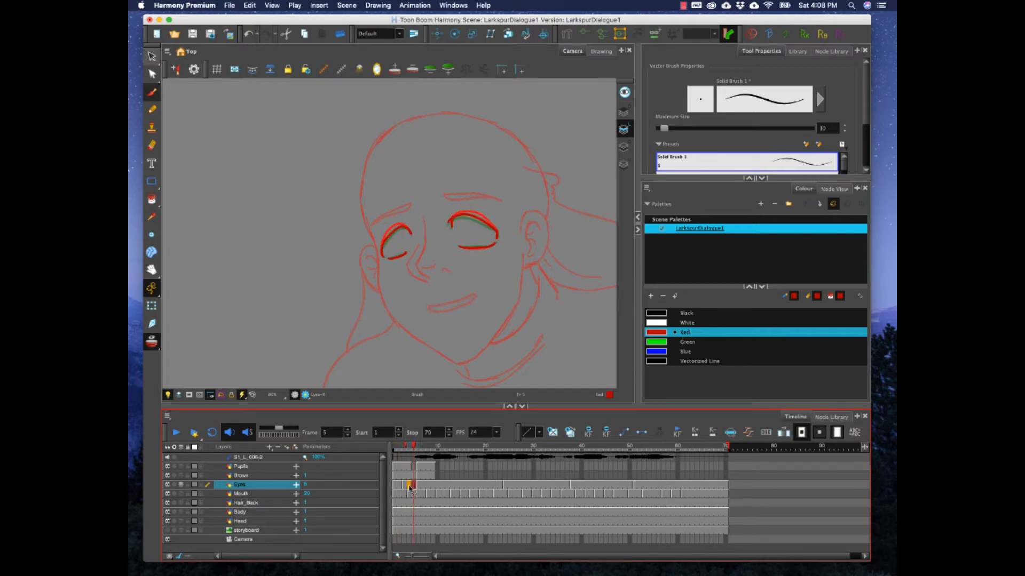
pyautogui.click(409, 487)
pyautogui.click(399, 487)
pyautogui.click(395, 486)
pyautogui.click(175, 435)
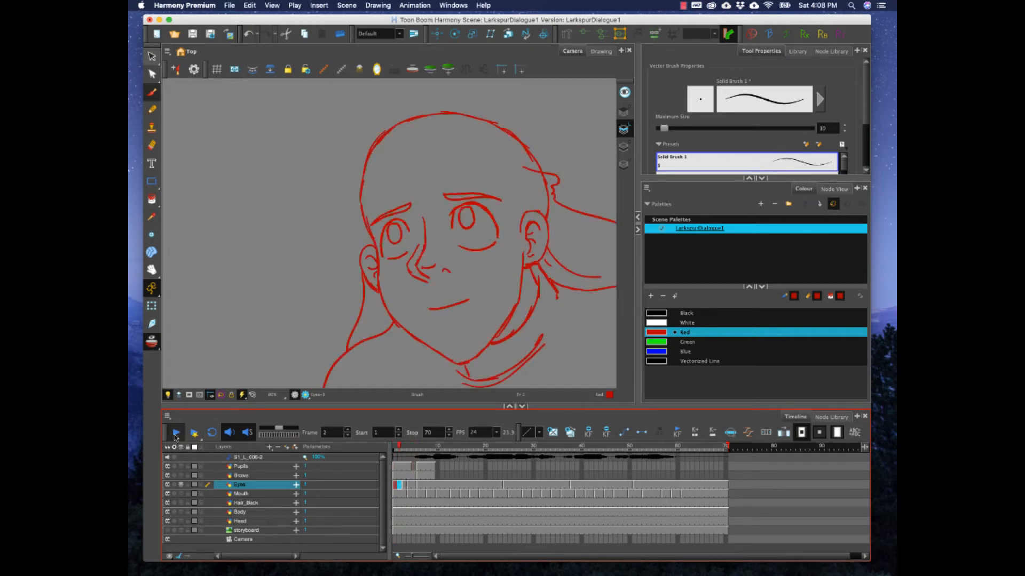
# Step: Clear frame 5 of the Eyes layer and redraw both eyes there as a narrowed in-between
pyautogui.click(415, 486)
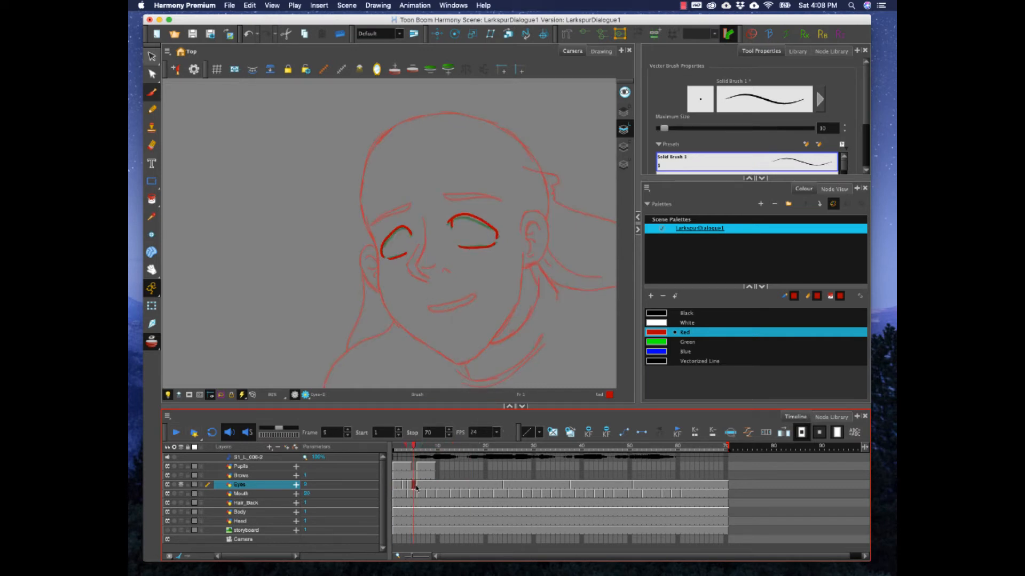
pyautogui.press('Delete')
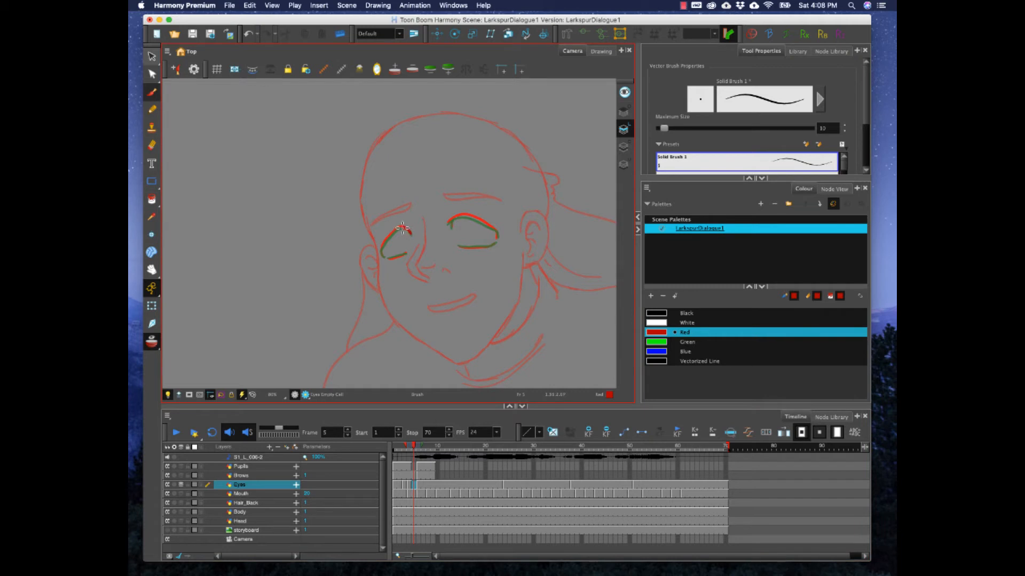
pyautogui.moveTo(403, 228); pyautogui.dragTo(385, 257)
pyautogui.moveTo(451, 222)
pyautogui.mouseDown()
pyautogui.moveTo(476, 216)
pyautogui.moveTo(497, 238)
pyautogui.moveTo(463, 247)
pyautogui.moveTo(496, 240)
pyautogui.mouseUp()
pyautogui.press('super+z')
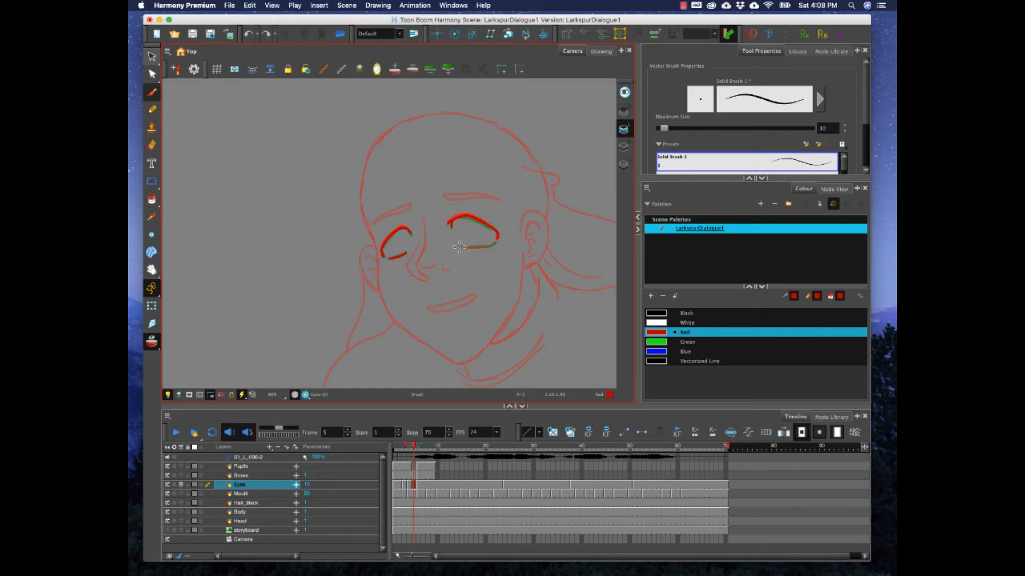
pyautogui.moveTo(478, 246); pyautogui.dragTo(498, 241)
# Step: Replace the frame 2 drawing of the Eyes layer with an in-between slightly narrower than frame 1, and play the opening
pyautogui.click(401, 486)
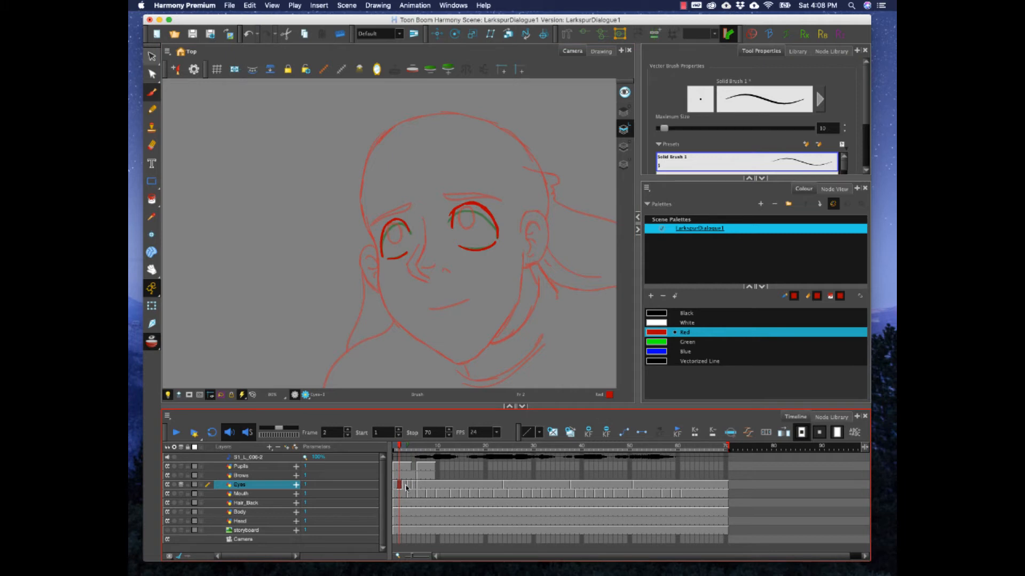
pyautogui.press('Delete')
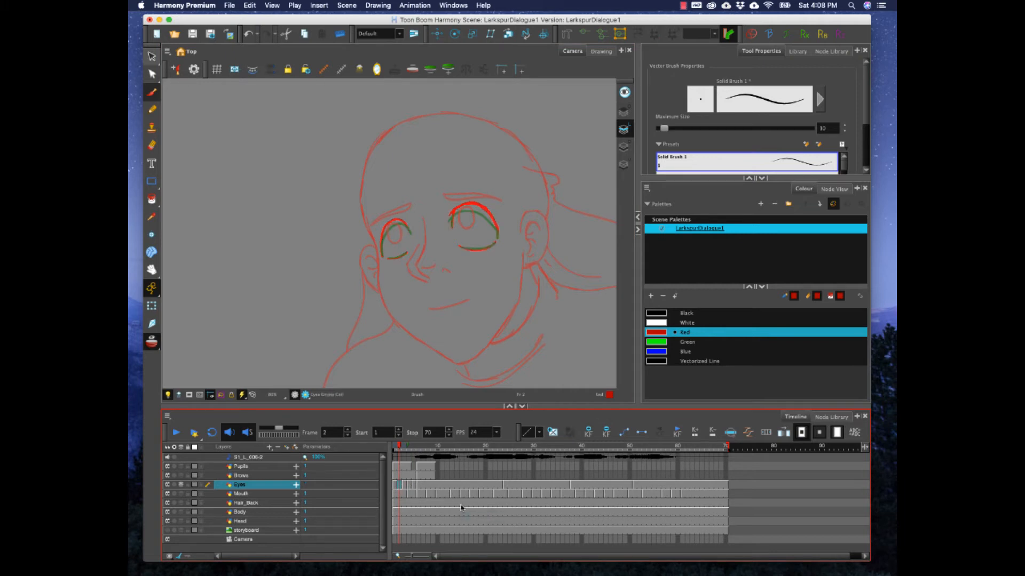
pyautogui.moveTo(382, 256)
pyautogui.mouseDown()
pyautogui.moveTo(398, 221)
pyautogui.moveTo(409, 229)
pyautogui.moveTo(474, 207)
pyautogui.moveTo(496, 230)
pyautogui.moveTo(471, 250)
pyautogui.moveTo(498, 241)
pyautogui.mouseUp()
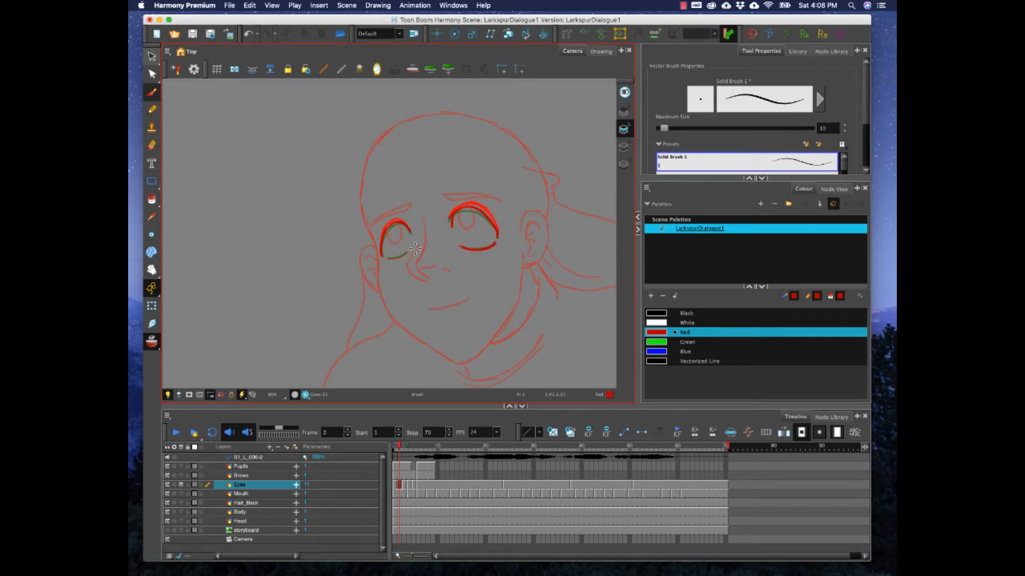
pyautogui.moveTo(405, 255); pyautogui.dragTo(412, 247)
pyautogui.moveTo(394, 449)
pyautogui.mouseDown()
pyautogui.moveTo(428, 457)
pyautogui.moveTo(393, 458)
pyautogui.mouseUp()
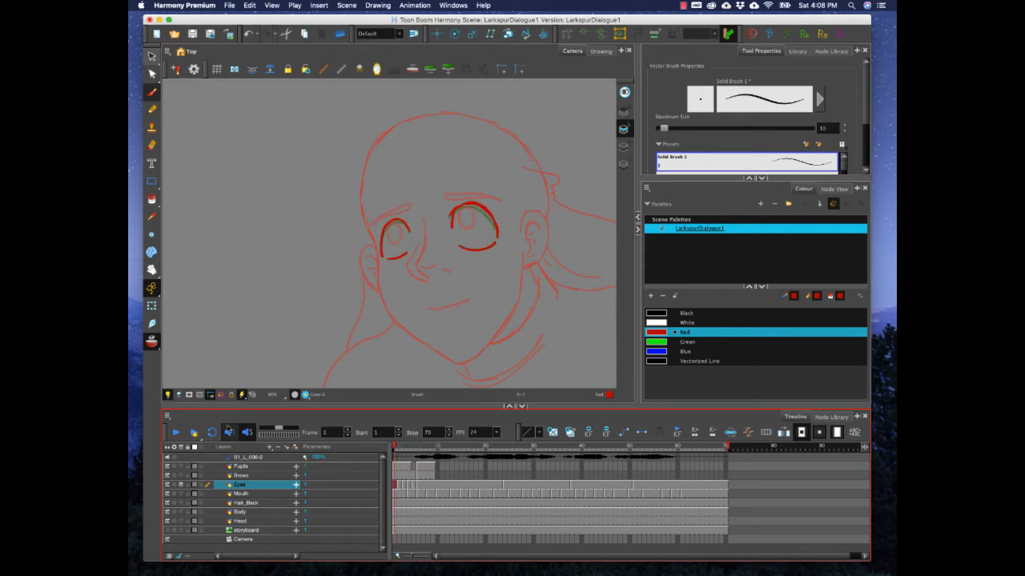
pyautogui.click(176, 432)
pyautogui.click(176, 433)
# Step: Clear the eye drawings at frames 3 to 5 of the Eyes layer
pyautogui.click(399, 485)
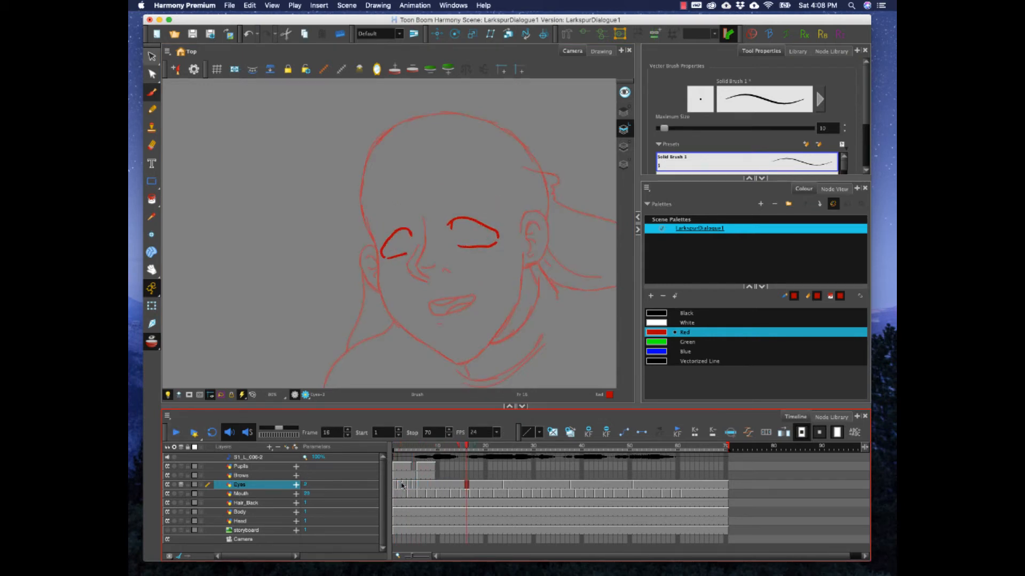
pyautogui.moveTo(410, 485); pyautogui.dragTo(415, 489)
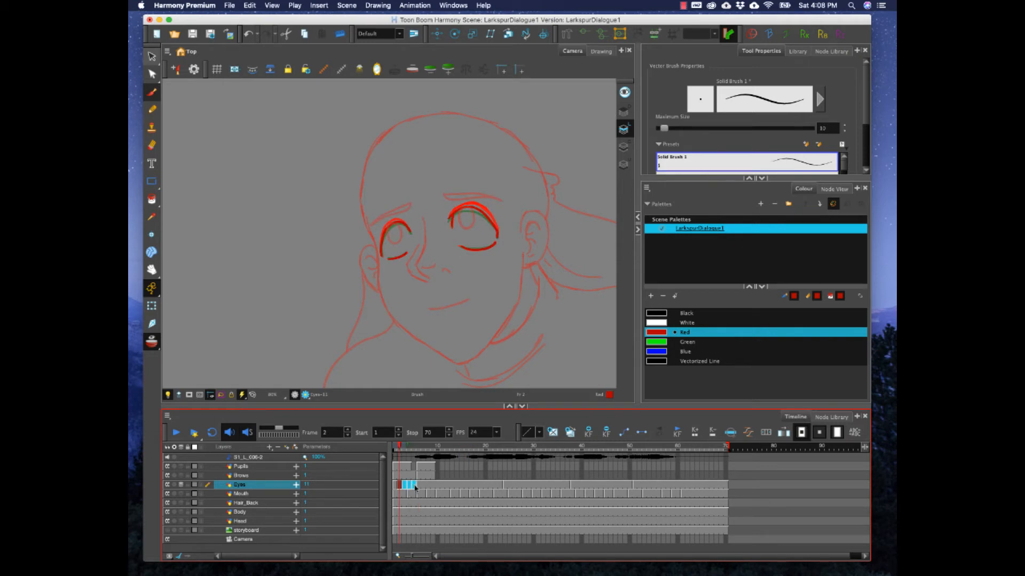
pyautogui.press('Delete')
pyautogui.click(414, 486)
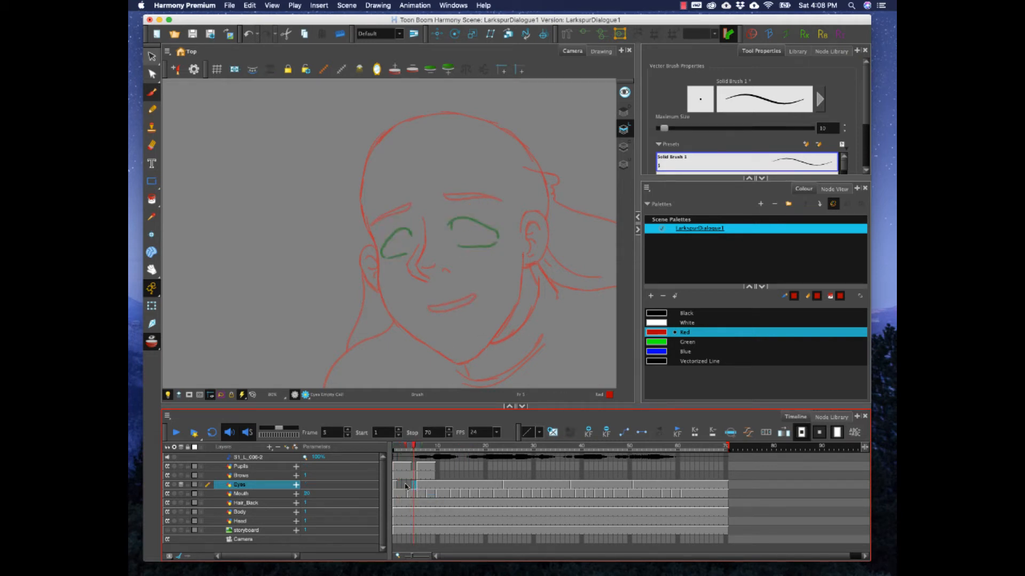
pyautogui.click(406, 486)
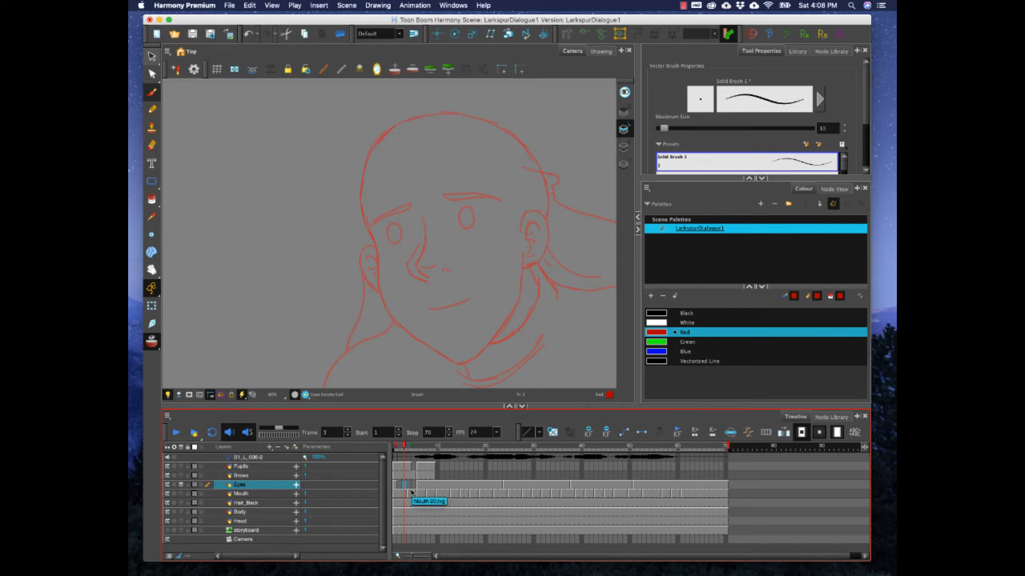
pyautogui.hotkey('ctrl', 'v')
# Step: Try a strongly narrowed in-between of both eyes at frame 4 of the Eyes layer, and clear the drawing
pyautogui.click(412, 485)
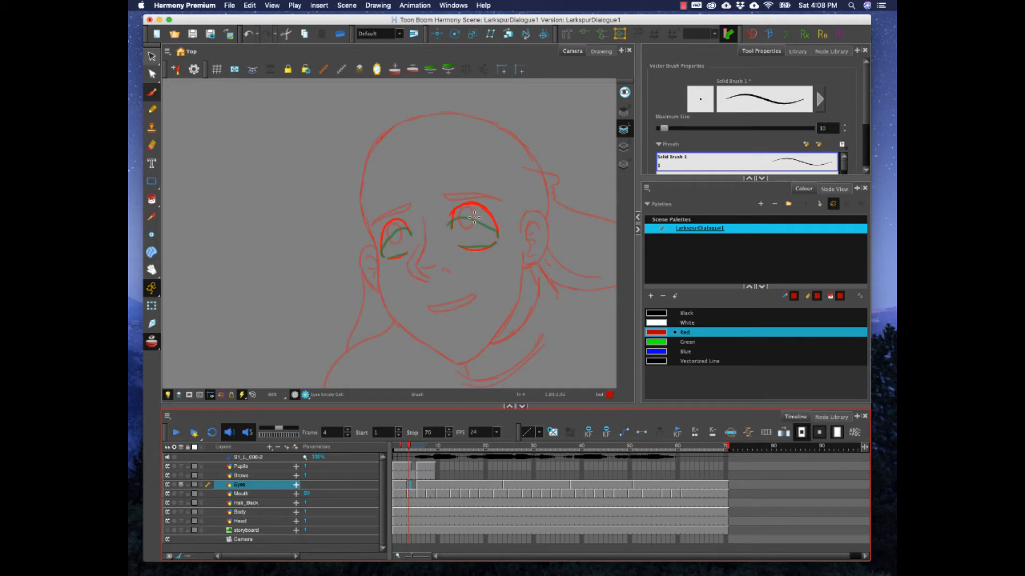
pyautogui.moveTo(450, 227)
pyautogui.mouseDown()
pyautogui.moveTo(455, 216)
pyautogui.moveTo(484, 221)
pyautogui.moveTo(498, 231)
pyautogui.moveTo(460, 247)
pyautogui.moveTo(494, 245)
pyautogui.mouseUp()
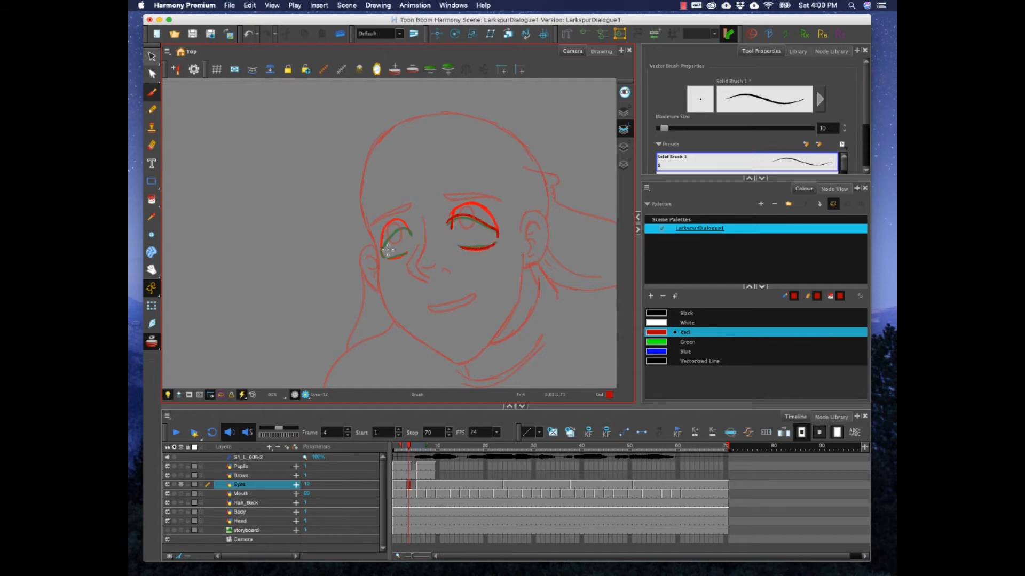
pyautogui.moveTo(386, 259); pyautogui.dragTo(382, 258)
pyautogui.moveTo(409, 229)
pyautogui.mouseDown()
pyautogui.moveTo(388, 226)
pyautogui.moveTo(384, 257)
pyautogui.mouseUp()
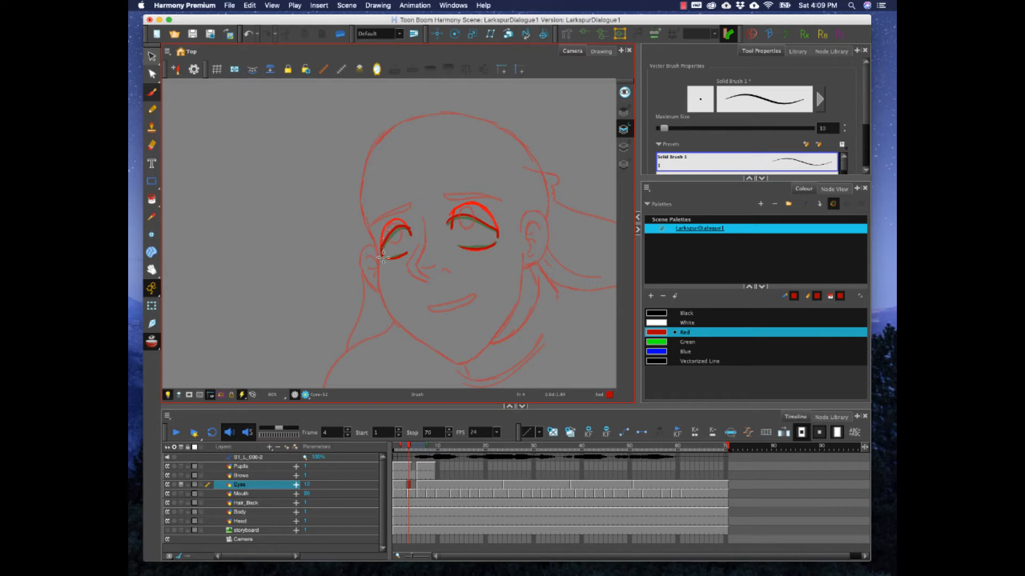
pyautogui.click(410, 486)
pyautogui.press('Delete')
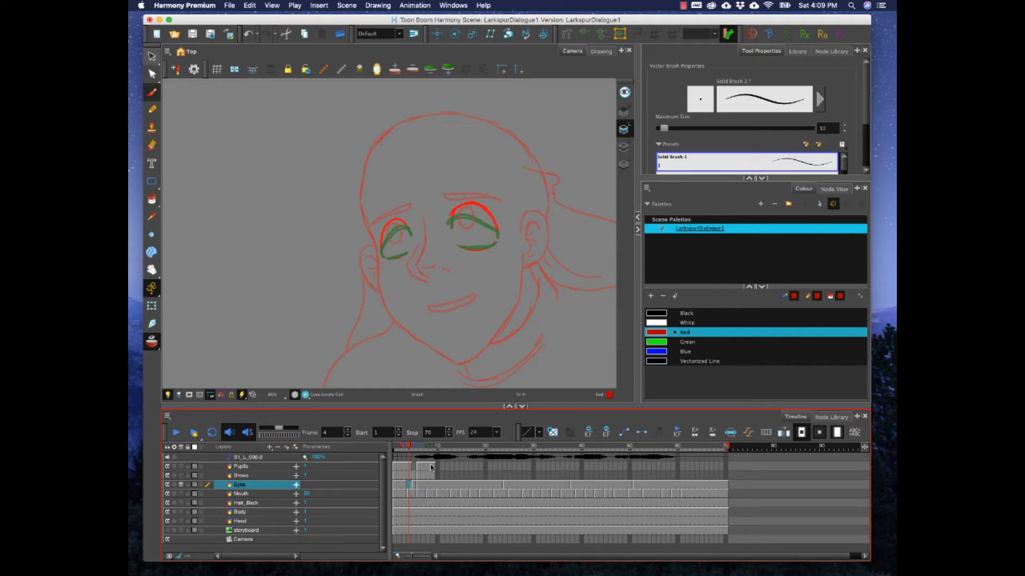
# Step: Shorten the forward onion skin range and draw a more open in-between of both eyes at frame 4 of the Eyes layer
pyautogui.moveTo(426, 446); pyautogui.dragTo(413, 446)
pyautogui.moveTo(452, 227)
pyautogui.mouseDown()
pyautogui.moveTo(470, 206)
pyautogui.moveTo(497, 230)
pyautogui.moveTo(475, 250)
pyautogui.moveTo(492, 246)
pyautogui.mouseUp()
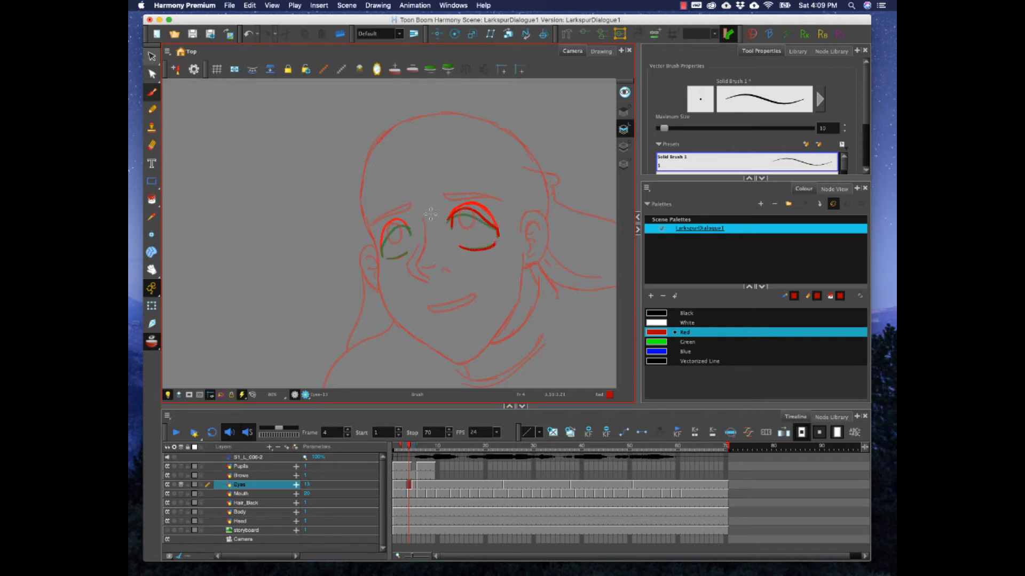
pyautogui.moveTo(410, 232)
pyautogui.mouseDown()
pyautogui.moveTo(395, 219)
pyautogui.moveTo(381, 249)
pyautogui.moveTo(405, 256)
pyautogui.moveTo(407, 241)
pyautogui.mouseUp()
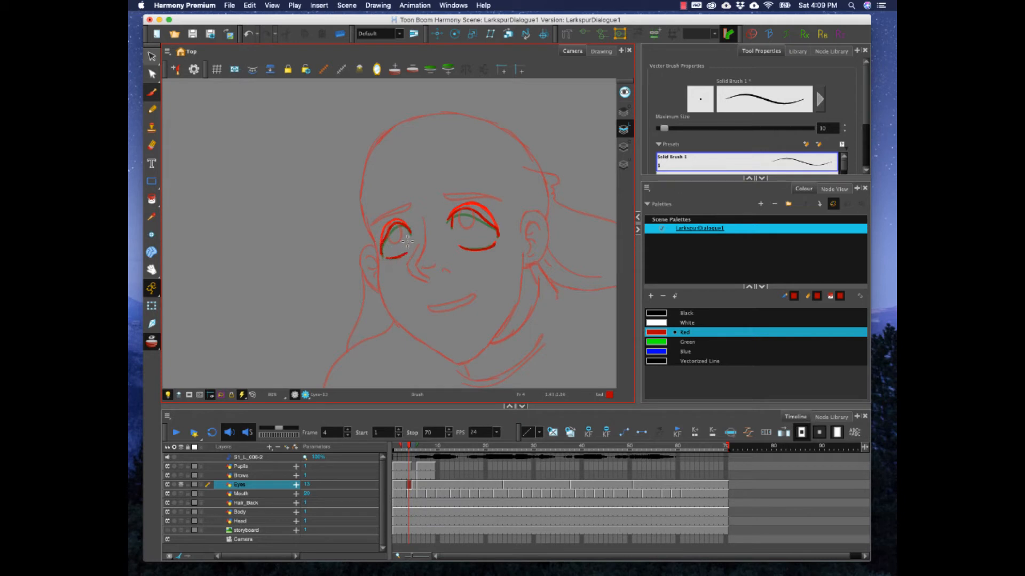
pyautogui.moveTo(414, 486)
pyautogui.mouseDown()
pyautogui.moveTo(443, 480)
pyautogui.moveTo(398, 449)
pyautogui.moveTo(423, 448)
pyautogui.moveTo(396, 452)
pyautogui.mouseUp()
# Step: Clear the brow drawings at frames 4 and 5 and draw lowered in-between brows at frame 4 of the Brows layer
pyautogui.click(409, 475)
pyautogui.click(409, 476)
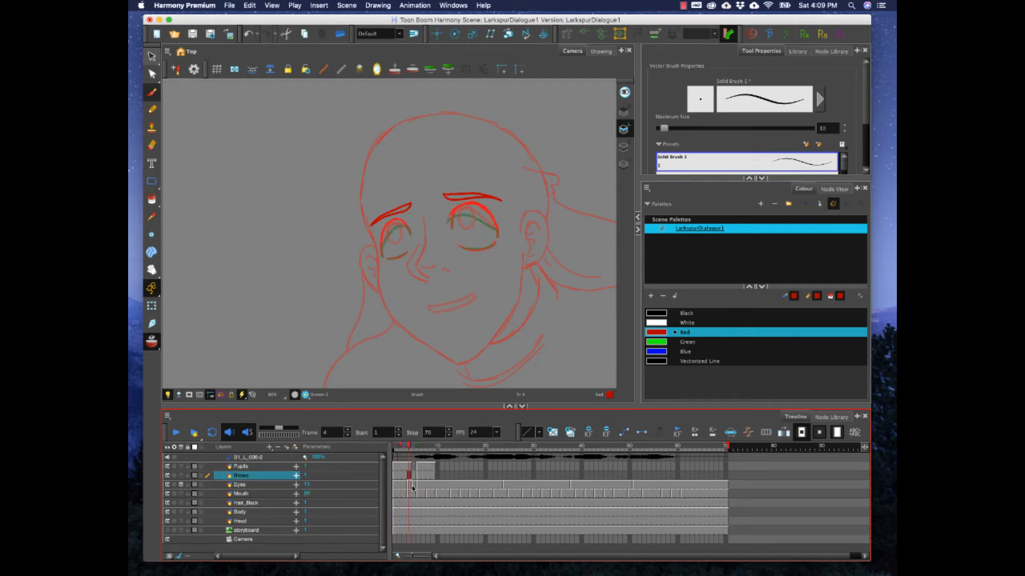
pyautogui.click(416, 475)
pyautogui.press('Delete')
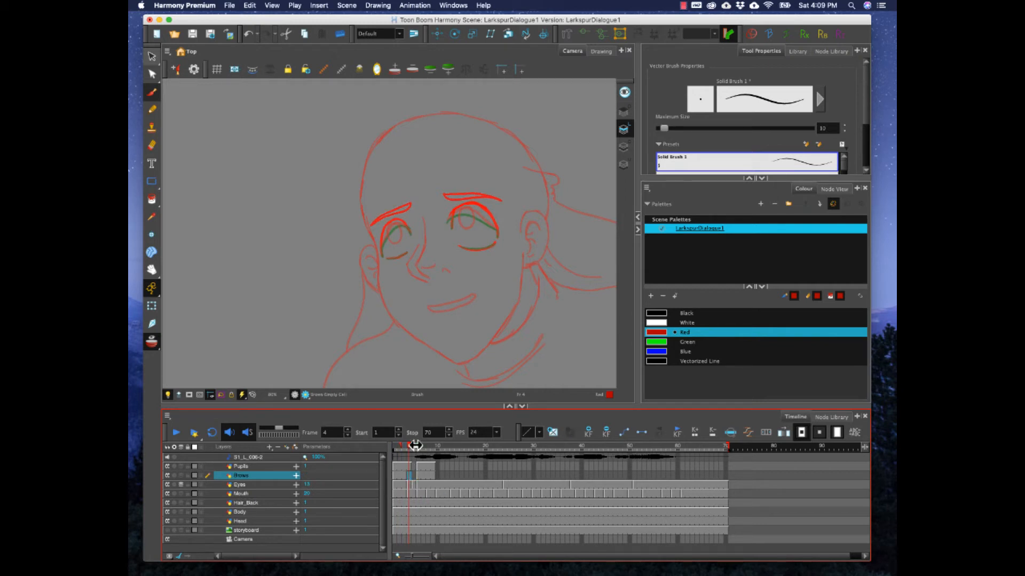
pyautogui.moveTo(417, 446); pyautogui.dragTo(426, 446)
pyautogui.moveTo(409, 214)
pyautogui.mouseDown()
pyautogui.moveTo(372, 227)
pyautogui.moveTo(419, 205)
pyautogui.moveTo(496, 207)
pyautogui.mouseUp()
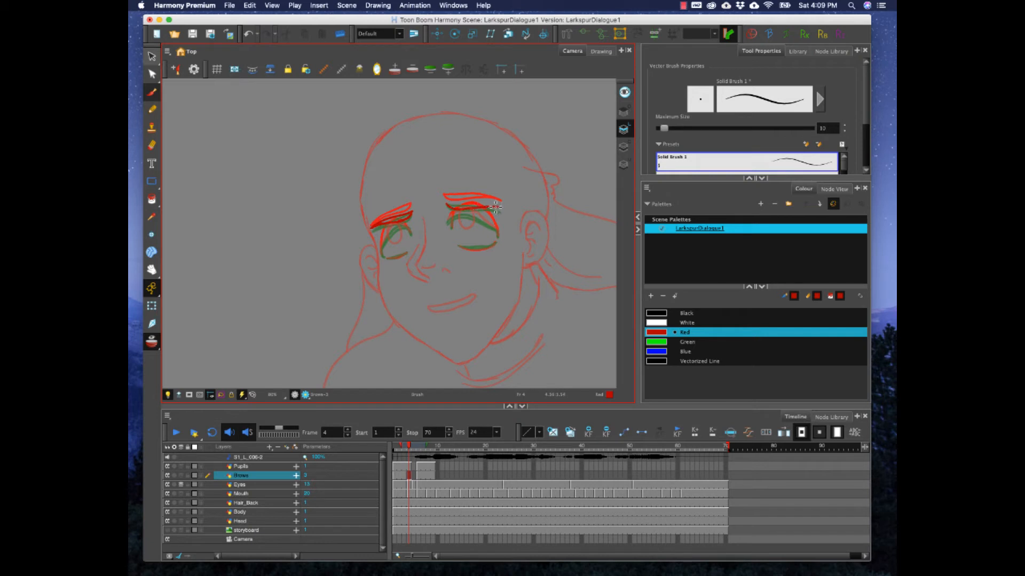
pyautogui.hotkey('ctrl', 'z')
pyautogui.moveTo(454, 210)
pyautogui.mouseDown()
pyautogui.moveTo(498, 207)
pyautogui.moveTo(458, 209)
pyautogui.moveTo(500, 207)
pyautogui.moveTo(447, 205)
pyautogui.mouseUp()
pyautogui.hotkey('ctrl', 'z')
# Step: Hold the in-between brow drawing through frame 5 of the Brows layer and play the opening
pyautogui.click(415, 472)
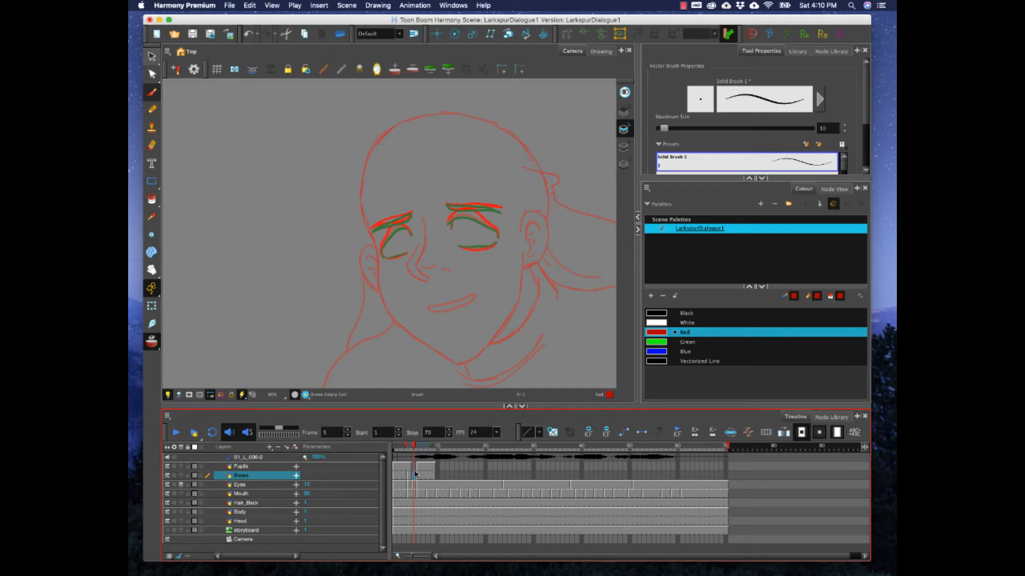
pyautogui.press('F5')
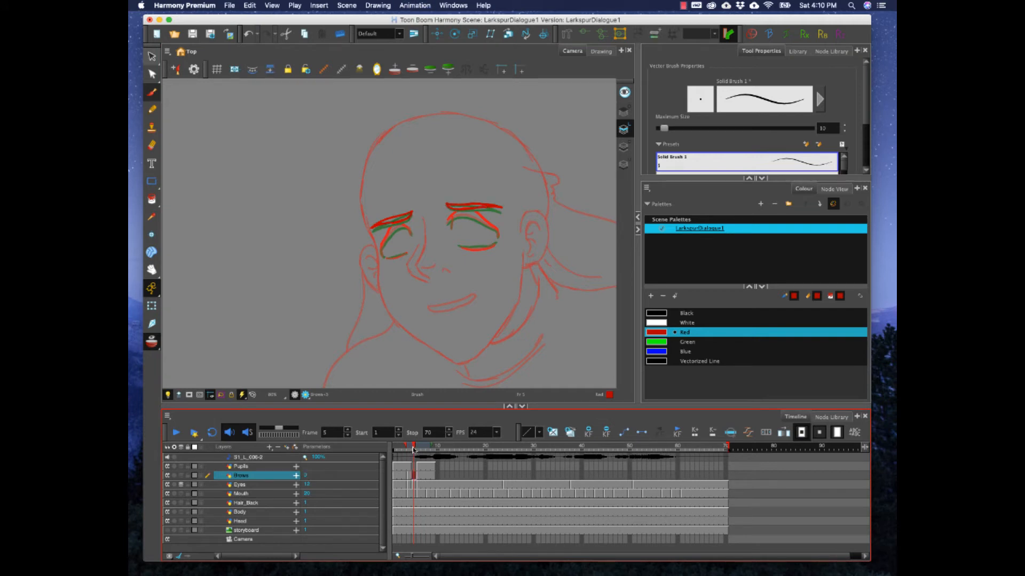
pyautogui.click(175, 433)
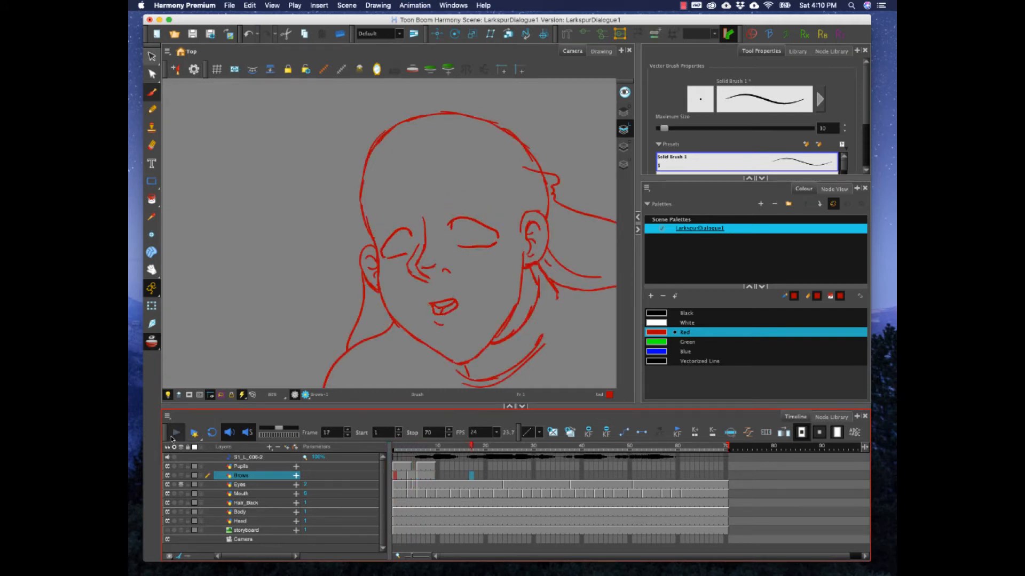
pyautogui.click(172, 436)
# Step: Replace the drawing at frame 23 of the Eyes layer with an in-between of the narrowing eyes, and play the animation from frame 1
pyautogui.moveTo(416, 447); pyautogui.dragTo(506, 472)
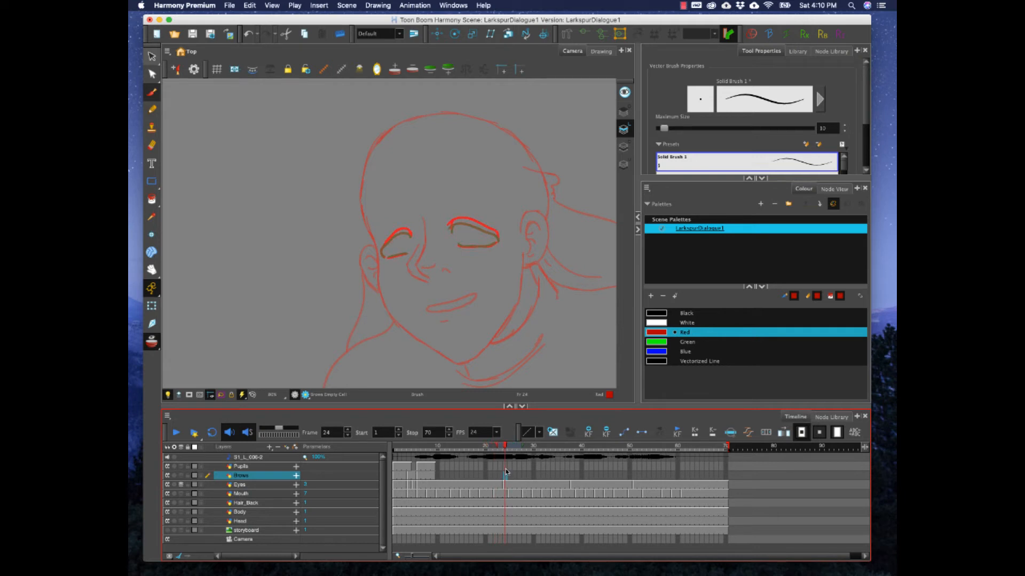
pyautogui.click(497, 487)
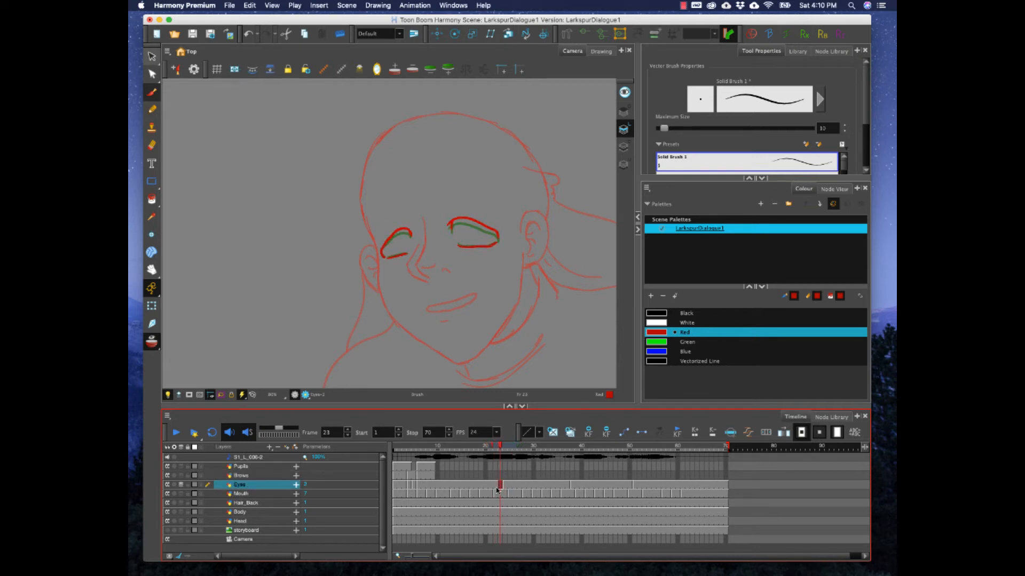
pyautogui.press('Delete')
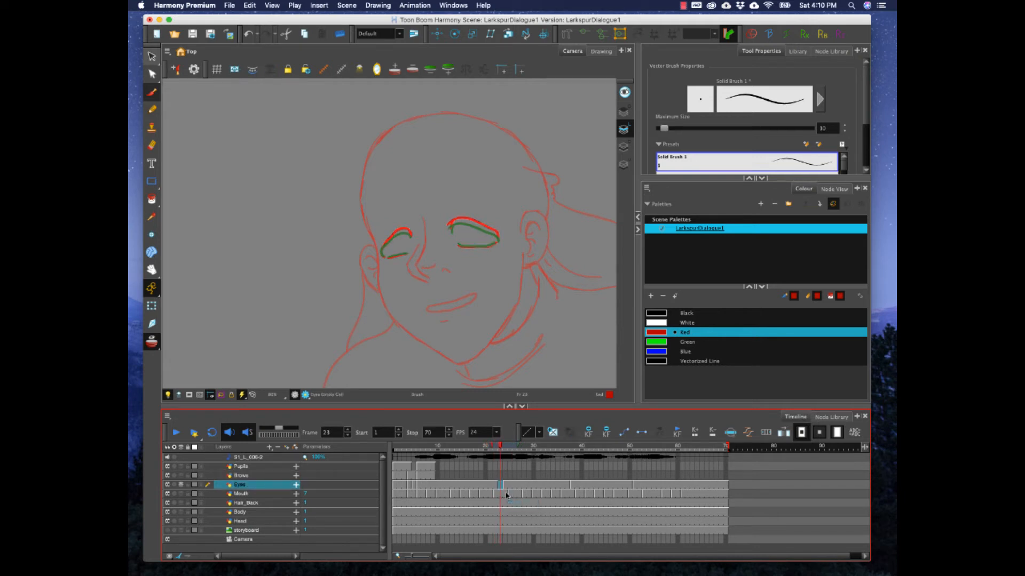
pyautogui.moveTo(411, 232)
pyautogui.mouseDown()
pyautogui.moveTo(385, 244)
pyautogui.moveTo(391, 257)
pyautogui.mouseUp()
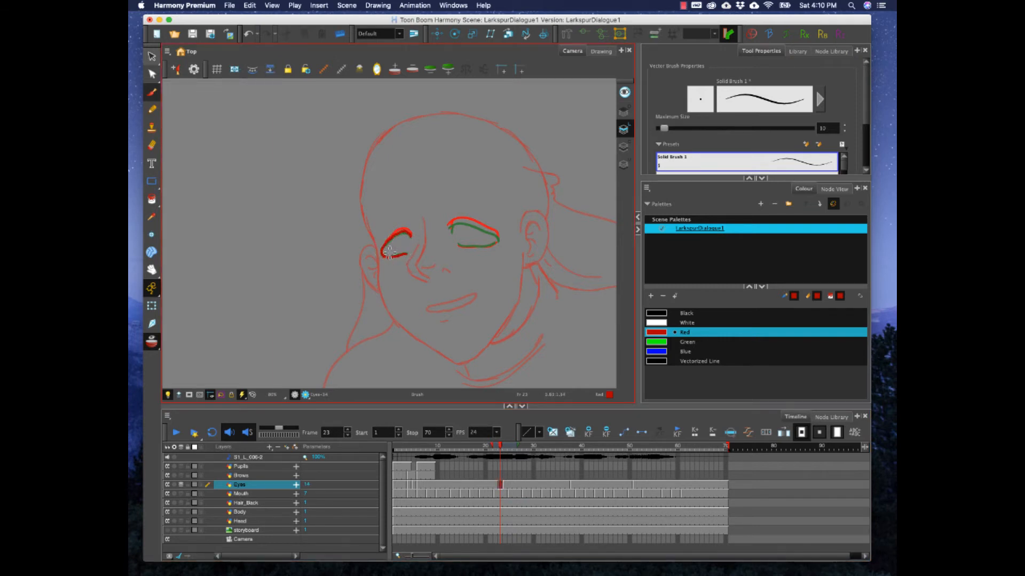
pyautogui.moveTo(451, 226)
pyautogui.mouseDown()
pyautogui.moveTo(476, 223)
pyautogui.moveTo(500, 238)
pyautogui.mouseUp()
pyautogui.moveTo(505, 487)
pyautogui.mouseDown()
pyautogui.moveTo(493, 487)
pyautogui.moveTo(510, 487)
pyautogui.mouseUp()
pyautogui.moveTo(505, 453); pyautogui.dragTo(393, 451)
pyautogui.click(175, 434)
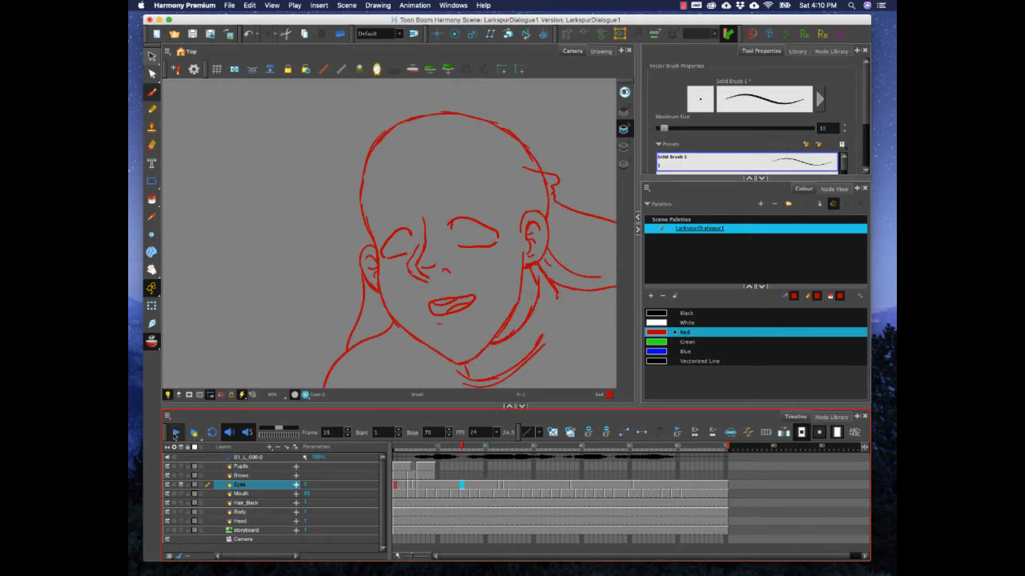
pyautogui.click(175, 435)
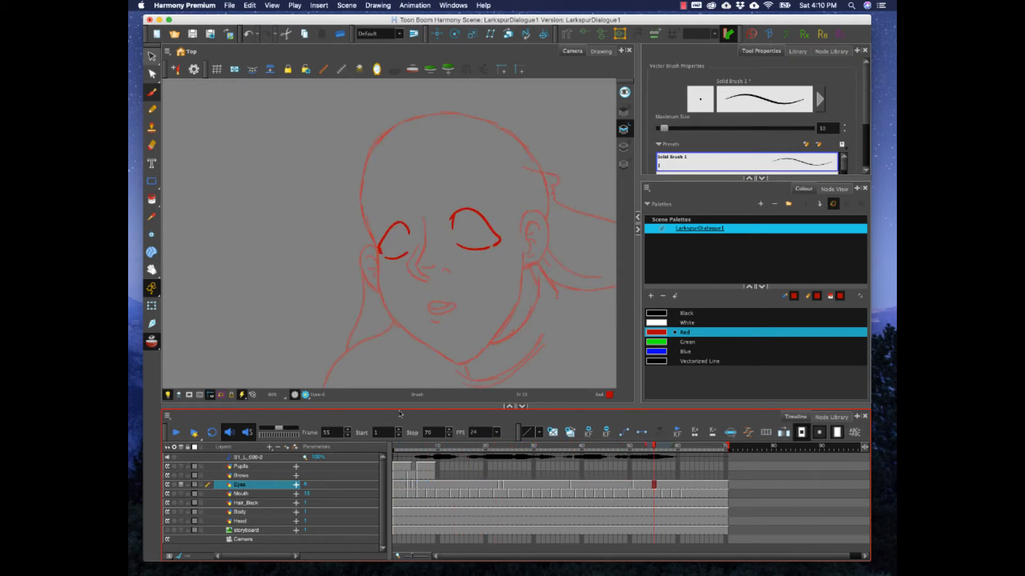
# Step: Clear the eye drawings at frames 35 to 37 and draw a mostly open in-between at frame 35 of the Eyes layer
pyautogui.moveTo(552, 451); pyautogui.dragTo(569, 451)
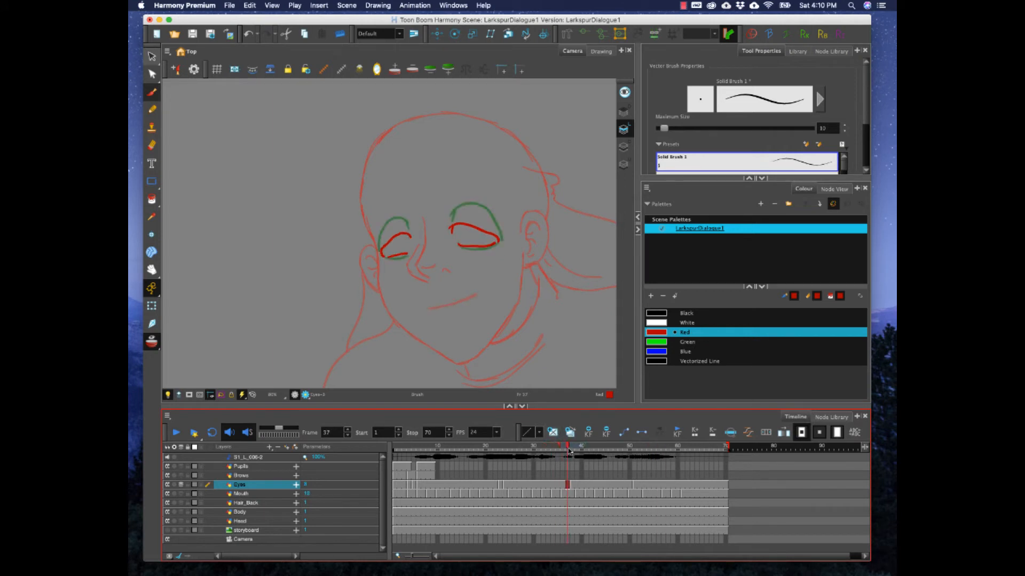
pyautogui.click(563, 487)
pyautogui.press(',')
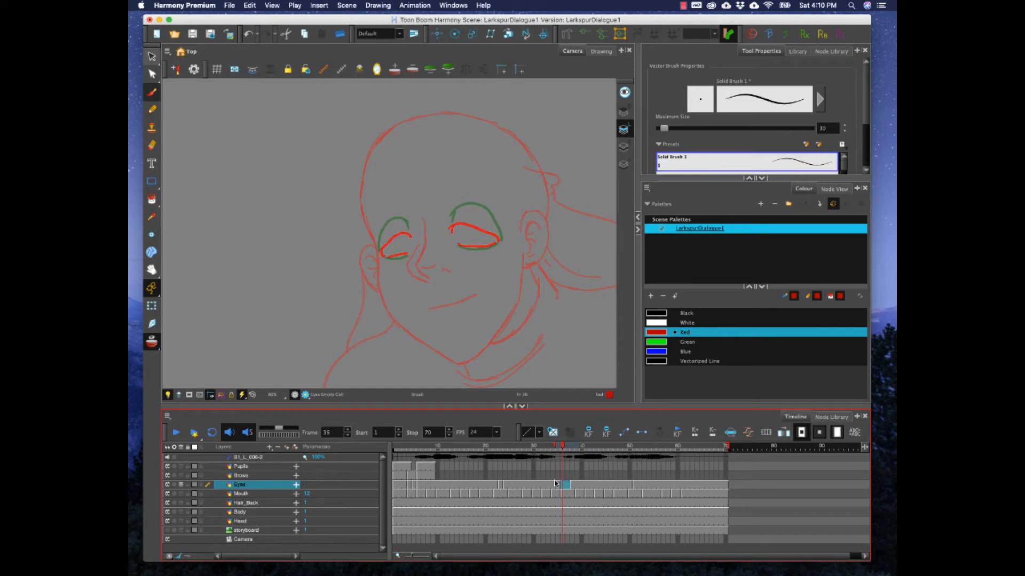
pyautogui.click(562, 484)
pyautogui.press('Delete')
pyautogui.moveTo(451, 231)
pyautogui.mouseDown()
pyautogui.moveTo(474, 209)
pyautogui.moveTo(500, 239)
pyautogui.moveTo(494, 244)
pyautogui.mouseUp()
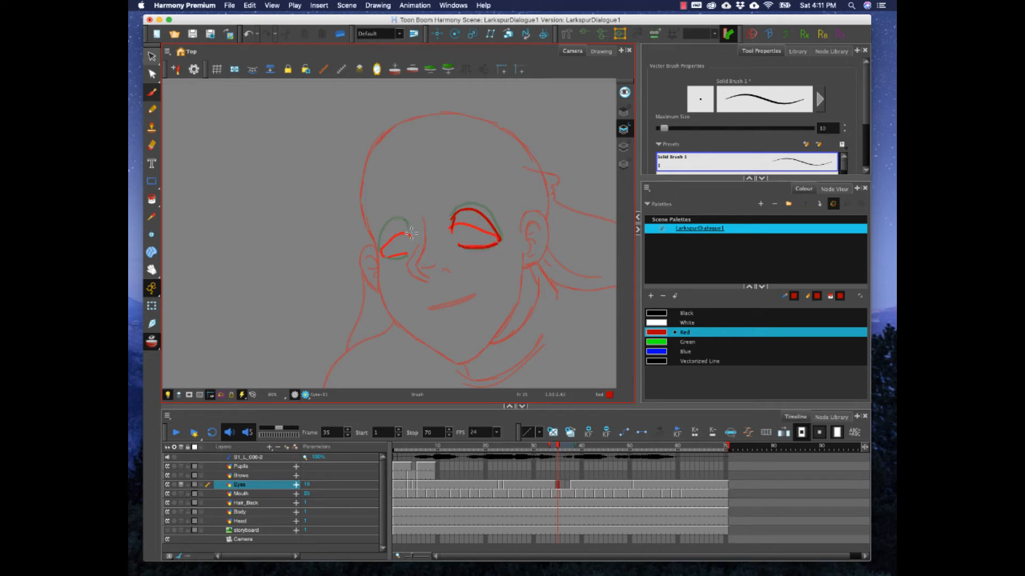
pyautogui.moveTo(398, 222)
pyautogui.mouseDown()
pyautogui.moveTo(383, 233)
pyautogui.moveTo(381, 256)
pyautogui.mouseUp()
# Step: Draw a second, slightly wider in-between of both opening eyes at frame 36 of the Eyes layer
pyautogui.click(563, 490)
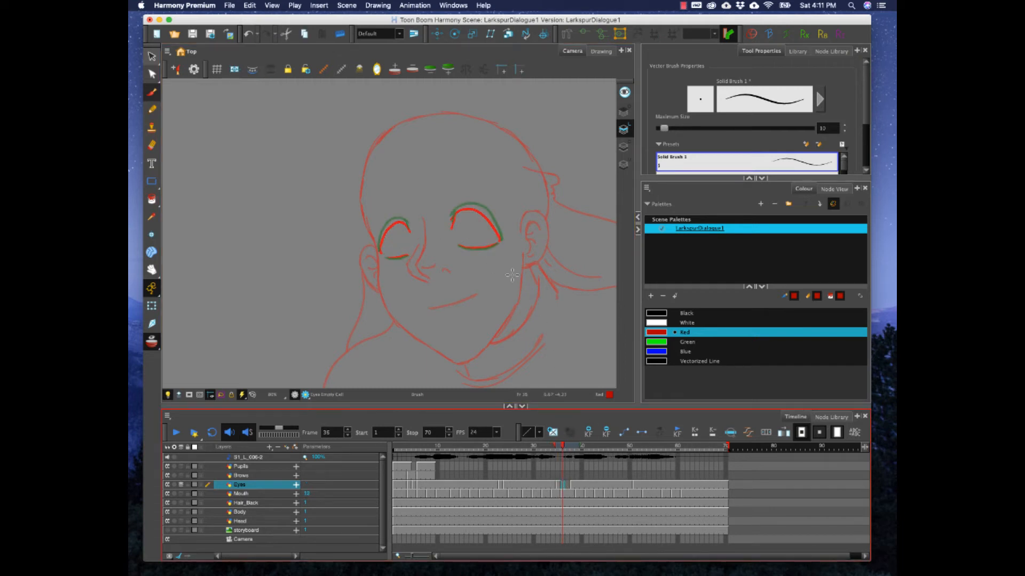
pyautogui.moveTo(452, 221); pyautogui.dragTo(470, 207)
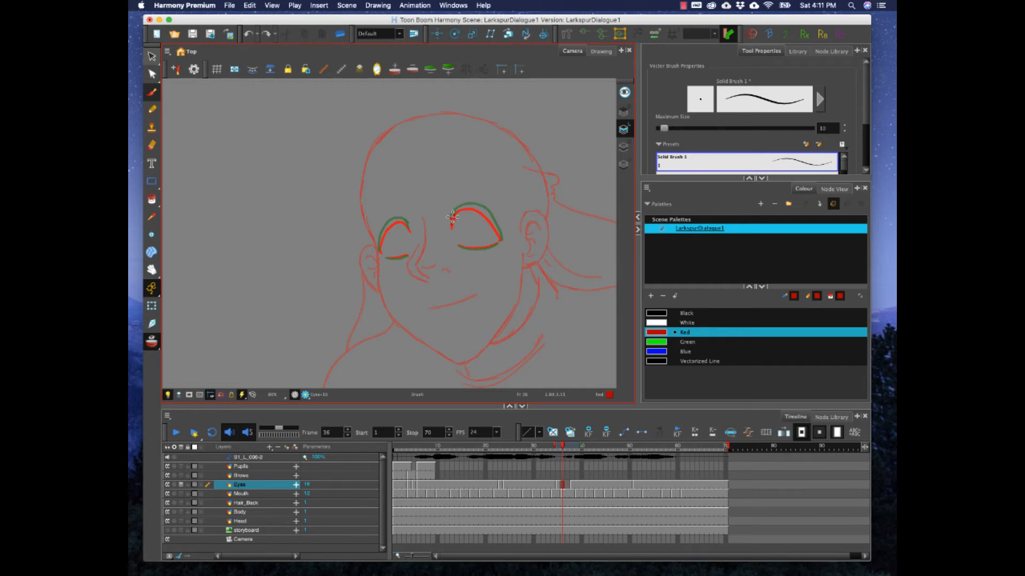
pyautogui.moveTo(452, 216)
pyautogui.mouseDown()
pyautogui.moveTo(462, 206)
pyautogui.moveTo(487, 216)
pyautogui.moveTo(497, 230)
pyautogui.moveTo(479, 248)
pyautogui.moveTo(497, 243)
pyautogui.mouseUp()
pyautogui.moveTo(406, 223)
pyautogui.mouseDown()
pyautogui.moveTo(386, 221)
pyautogui.moveTo(378, 250)
pyautogui.moveTo(408, 252)
pyautogui.mouseUp()
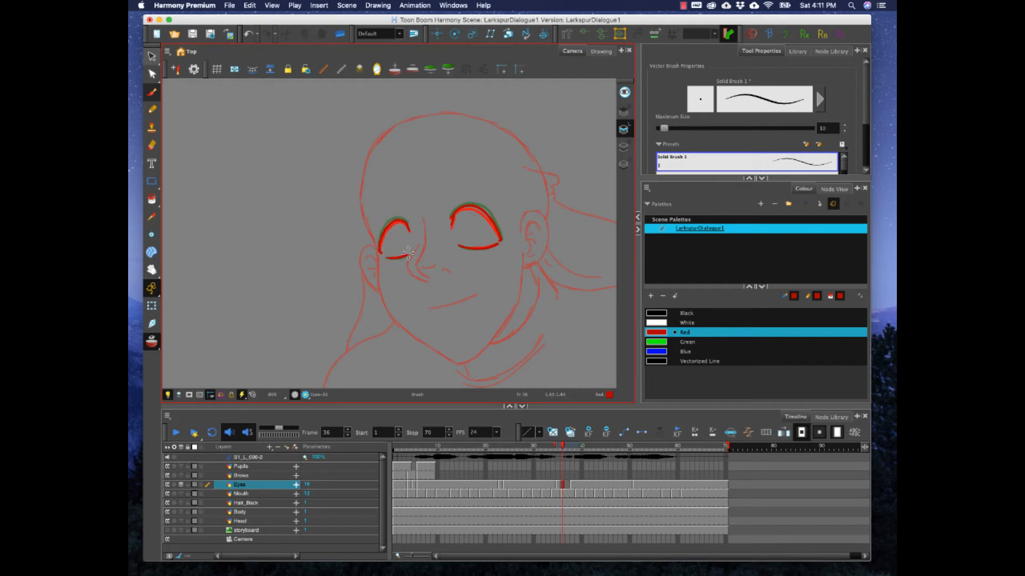
# Step: Draw a nearly fully open in-between of both eyes at frame 37 of the Eyes layer and play the animation
pyautogui.click(568, 485)
pyautogui.moveTo(451, 224)
pyautogui.mouseDown()
pyautogui.moveTo(454, 213)
pyautogui.moveTo(488, 211)
pyautogui.moveTo(471, 203)
pyautogui.moveTo(486, 208)
pyautogui.moveTo(500, 235)
pyautogui.moveTo(476, 250)
pyautogui.mouseUp()
pyautogui.press('super+z')
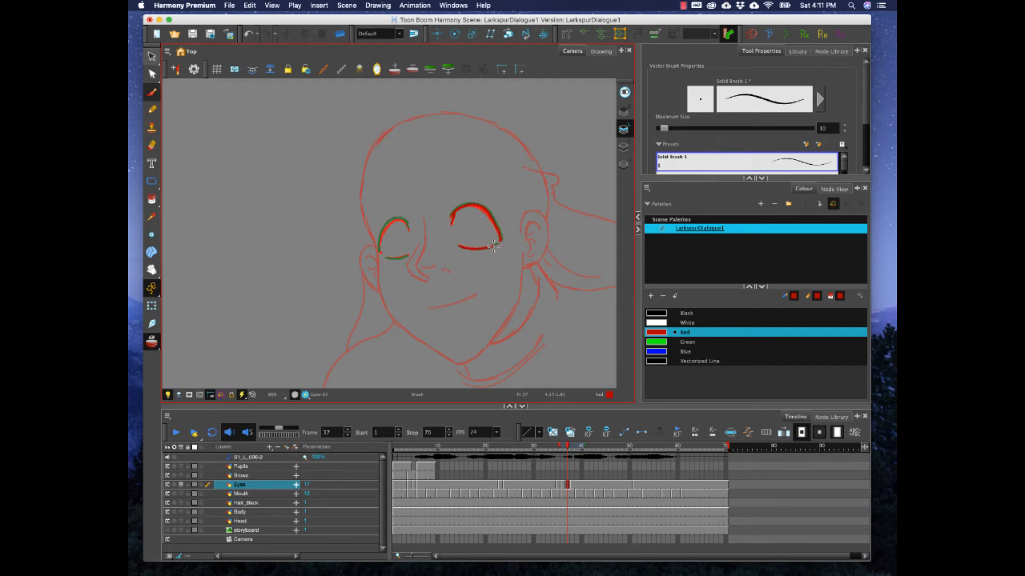
pyautogui.moveTo(408, 227)
pyautogui.mouseDown()
pyautogui.moveTo(386, 221)
pyautogui.moveTo(378, 246)
pyautogui.mouseUp()
pyautogui.moveTo(566, 446); pyautogui.dragTo(510, 446)
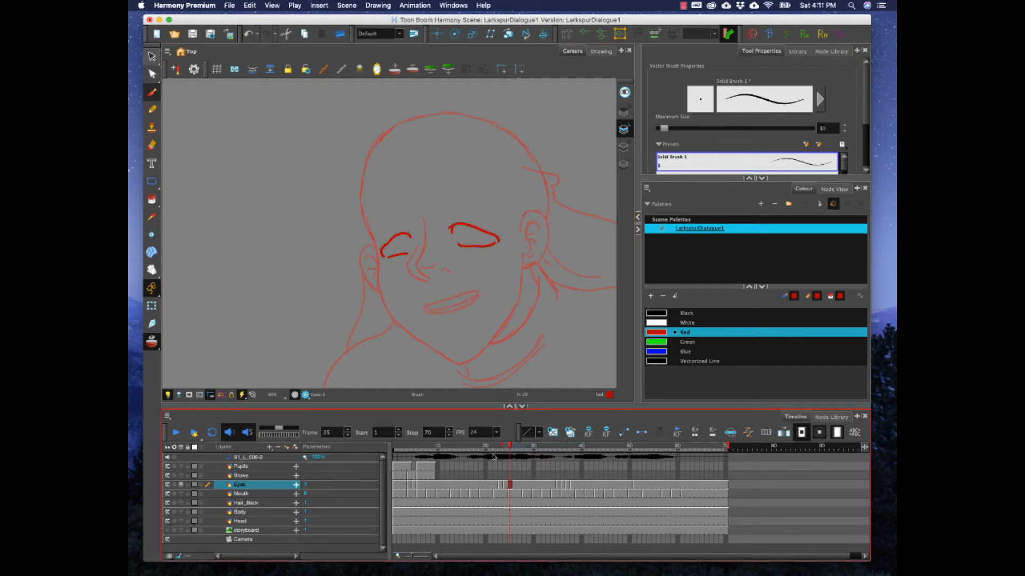
pyautogui.click(175, 433)
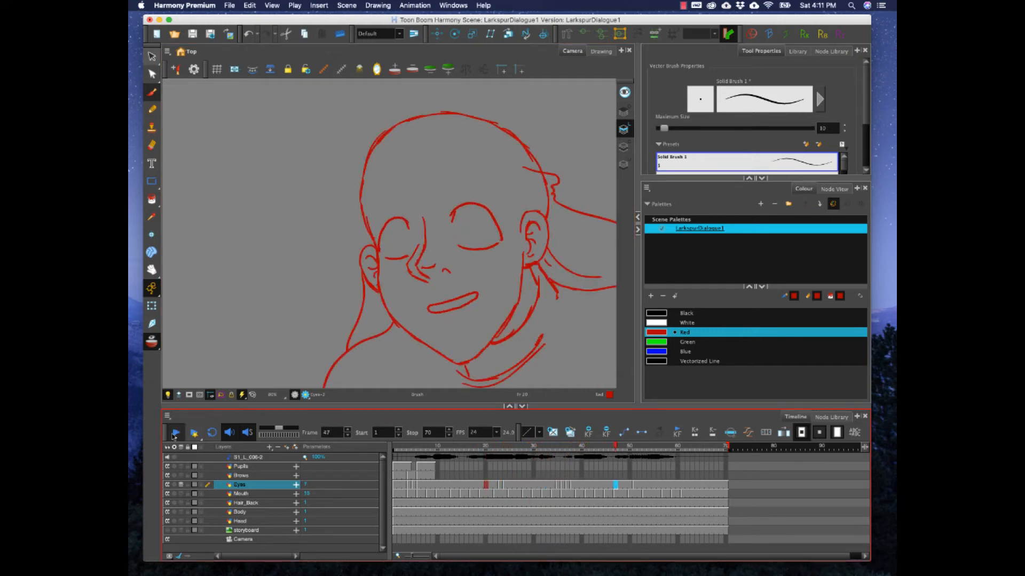
pyautogui.click(174, 435)
# Step: Clear the eye drawings at frames 48 to 50 of the Eyes layer and draw a slightly lowered in-between of both eyes at frame 48
pyautogui.click(629, 485)
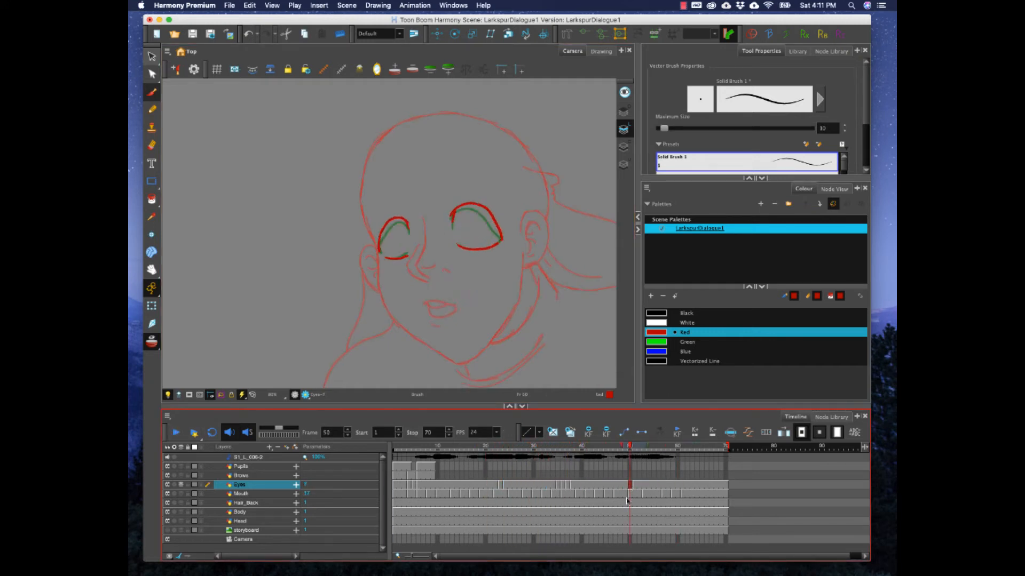
pyautogui.press('Delete')
pyautogui.click(623, 485)
pyautogui.click(622, 485)
pyautogui.press('Delete')
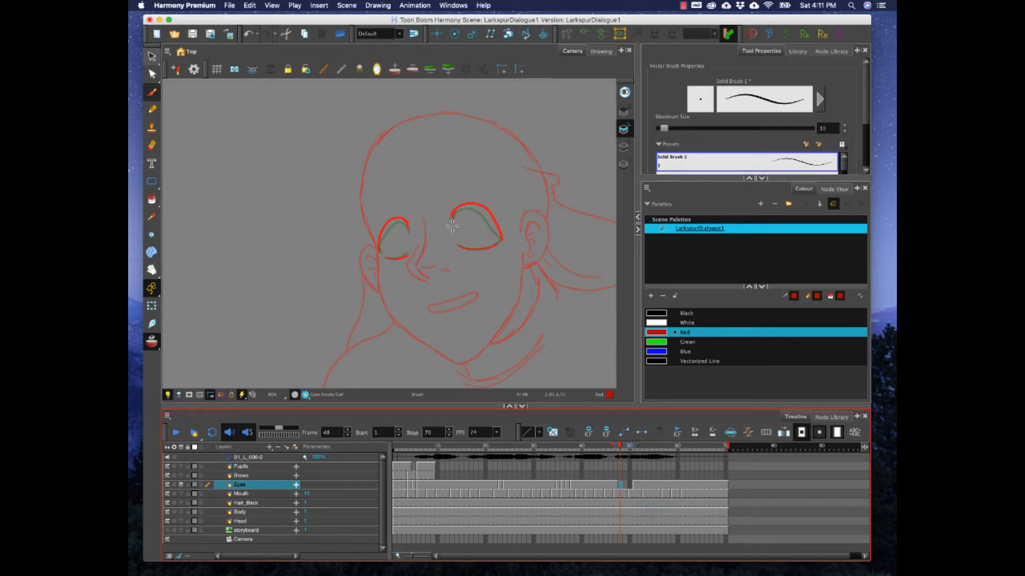
pyautogui.moveTo(452, 227)
pyautogui.mouseDown()
pyautogui.moveTo(447, 211)
pyautogui.moveTo(478, 207)
pyautogui.moveTo(502, 243)
pyautogui.mouseUp()
pyautogui.moveTo(479, 249); pyautogui.dragTo(495, 245)
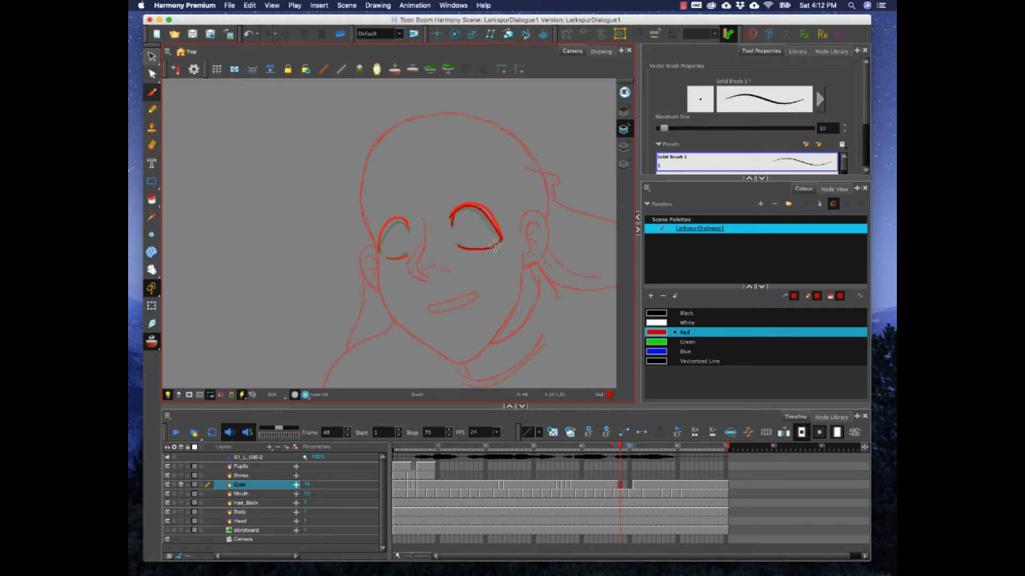
pyautogui.moveTo(408, 230)
pyautogui.mouseDown()
pyautogui.moveTo(405, 218)
pyautogui.moveTo(389, 219)
pyautogui.moveTo(378, 248)
pyautogui.moveTo(399, 258)
pyautogui.moveTo(472, 206)
pyautogui.moveTo(502, 241)
pyautogui.moveTo(470, 249)
pyautogui.moveTo(482, 250)
pyautogui.mouseUp()
# Step: Draw a second, slightly narrower in-between of both lowering eyes at frame 49 of the Eyes layer
pyautogui.click(625, 485)
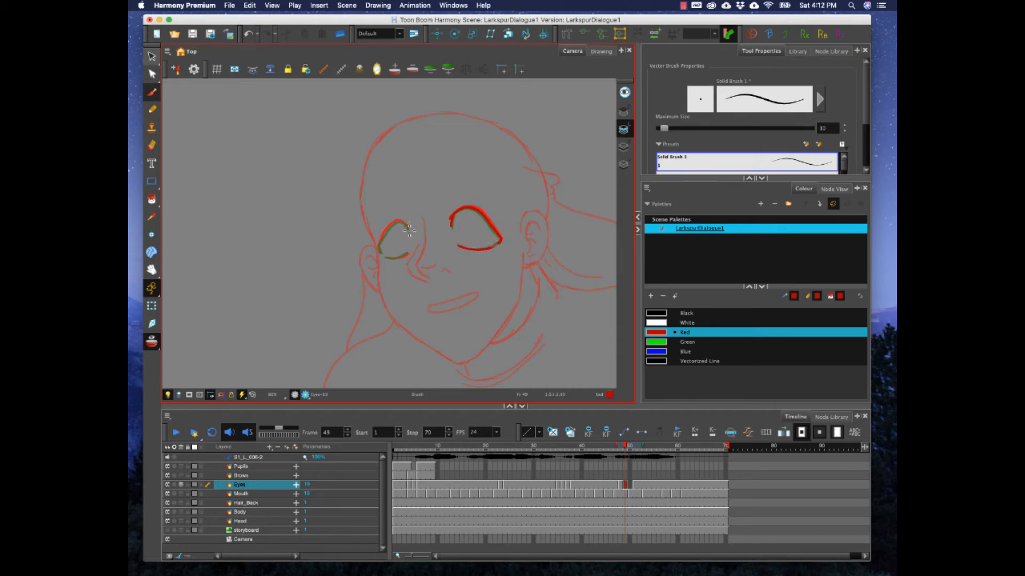
pyautogui.moveTo(409, 231)
pyautogui.mouseDown()
pyautogui.moveTo(395, 219)
pyautogui.moveTo(381, 240)
pyautogui.moveTo(381, 252)
pyautogui.moveTo(405, 257)
pyautogui.mouseUp()
pyautogui.hotkey('ctrl', 'z')
# Step: Draw the last in-between of the lowering eyes at frame 50 of the Eyes layer and play the animation from frame 1
pyautogui.click(629, 485)
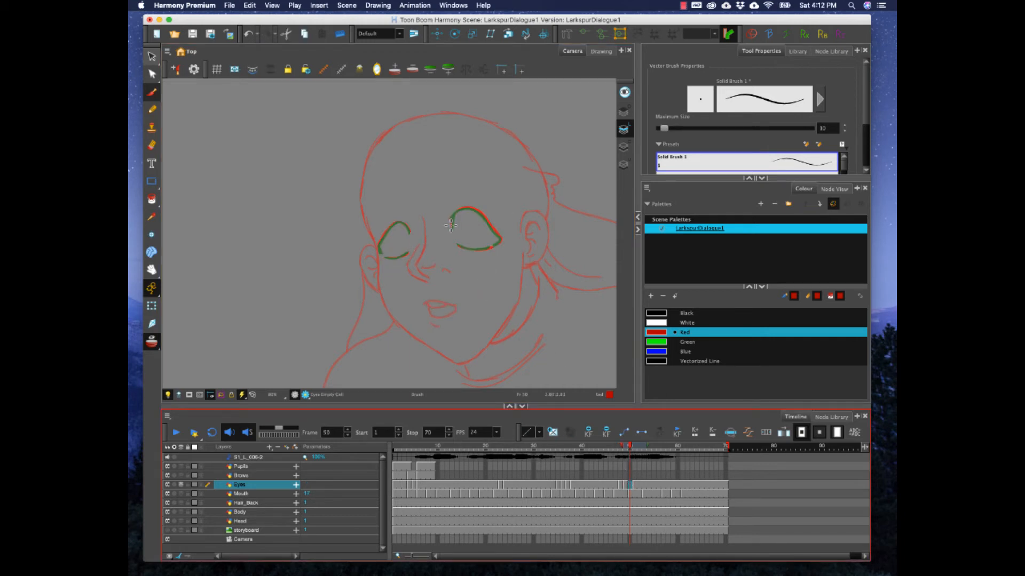
pyautogui.moveTo(451, 227)
pyautogui.mouseDown()
pyautogui.moveTo(456, 210)
pyautogui.moveTo(477, 210)
pyautogui.moveTo(492, 230)
pyautogui.moveTo(484, 248)
pyautogui.mouseUp()
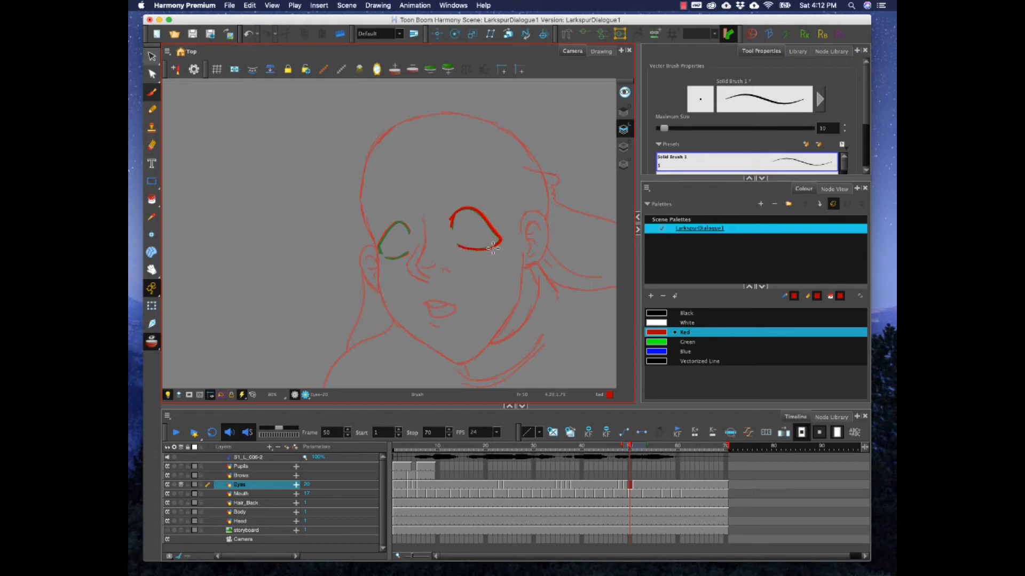
pyautogui.moveTo(409, 232)
pyautogui.mouseDown()
pyautogui.moveTo(397, 222)
pyautogui.moveTo(376, 247)
pyautogui.moveTo(408, 253)
pyautogui.mouseUp()
pyautogui.click(398, 449)
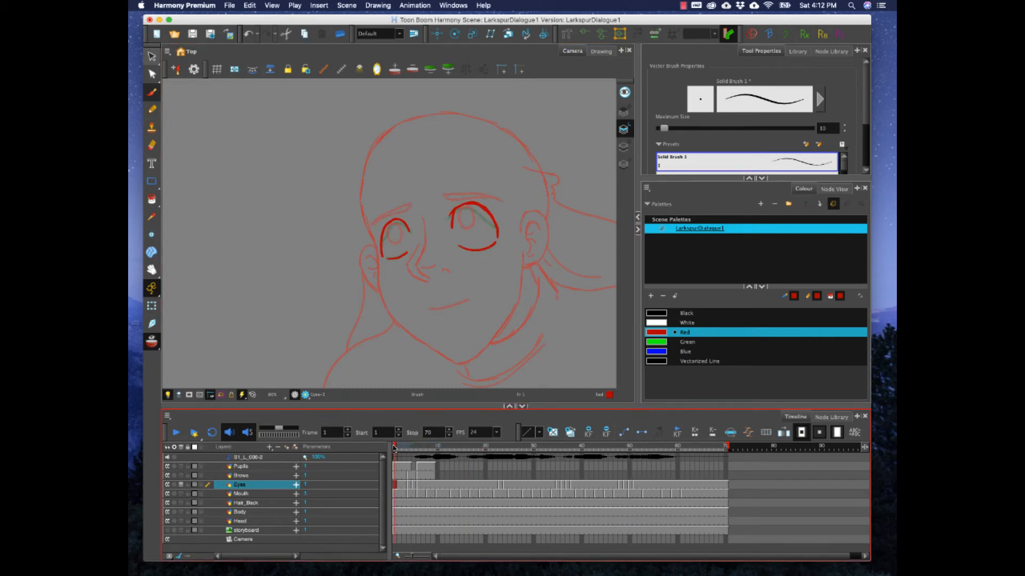
pyautogui.click(176, 434)
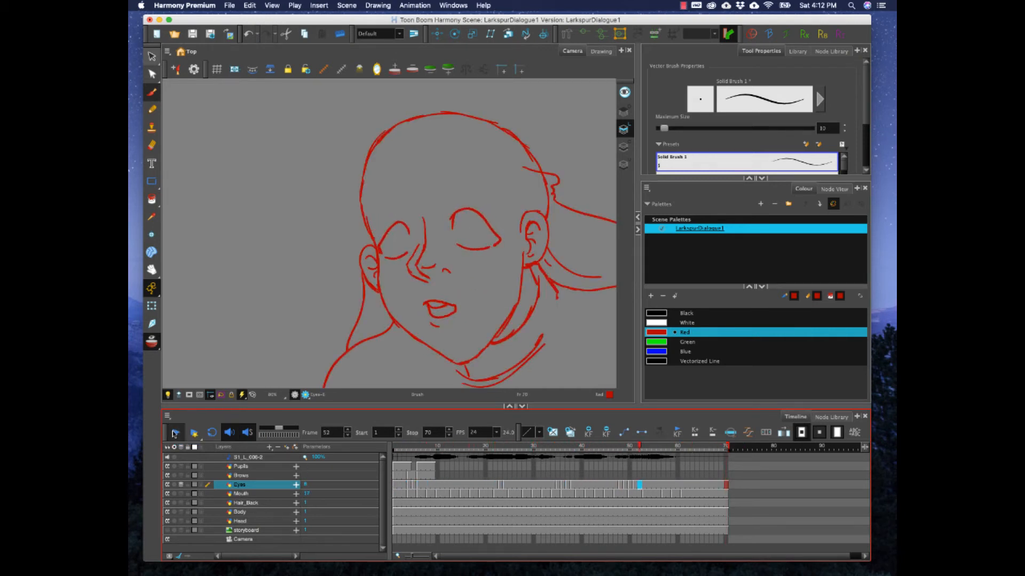
# Step: Turn off onion skinning and move the Eyes layer above the Brows layer, directly below Pupils
pyautogui.click(404, 475)
pyautogui.click(395, 468)
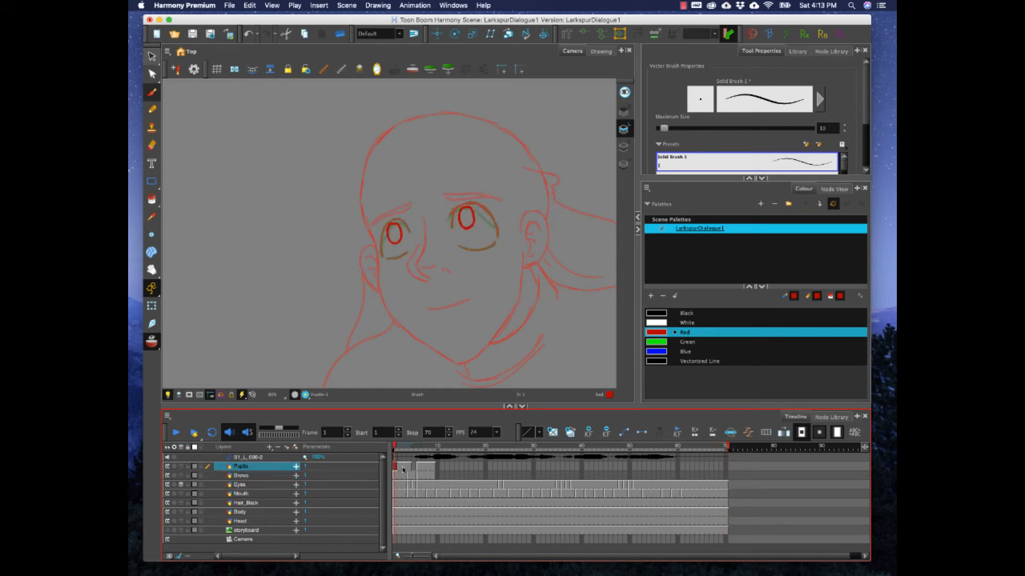
pyautogui.moveTo(402, 469); pyautogui.dragTo(417, 469)
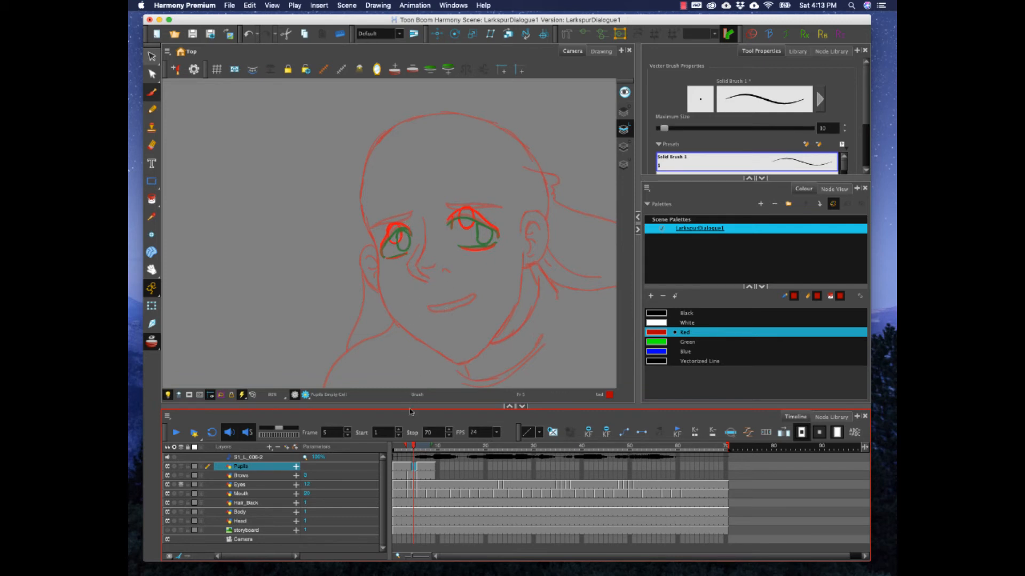
pyautogui.click(152, 341)
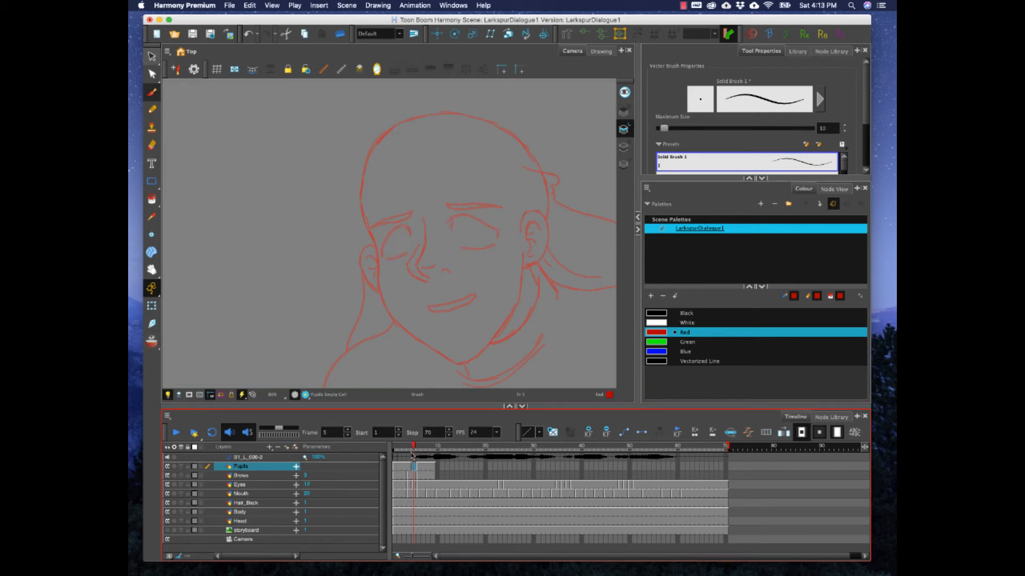
pyautogui.moveTo(414, 447); pyautogui.dragTo(414, 449)
pyautogui.click(413, 487)
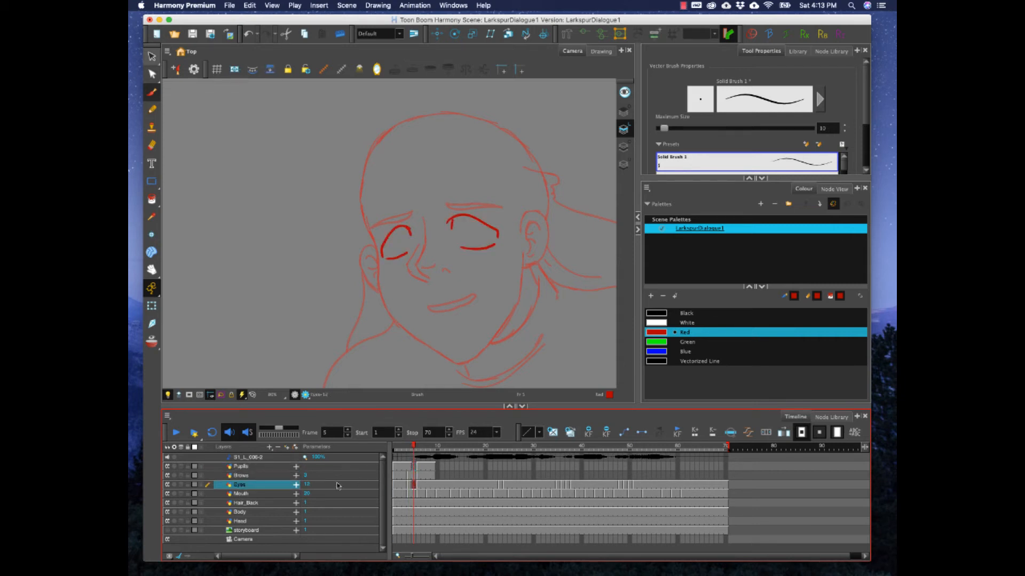
pyautogui.moveTo(250, 488); pyautogui.dragTo(254, 471)
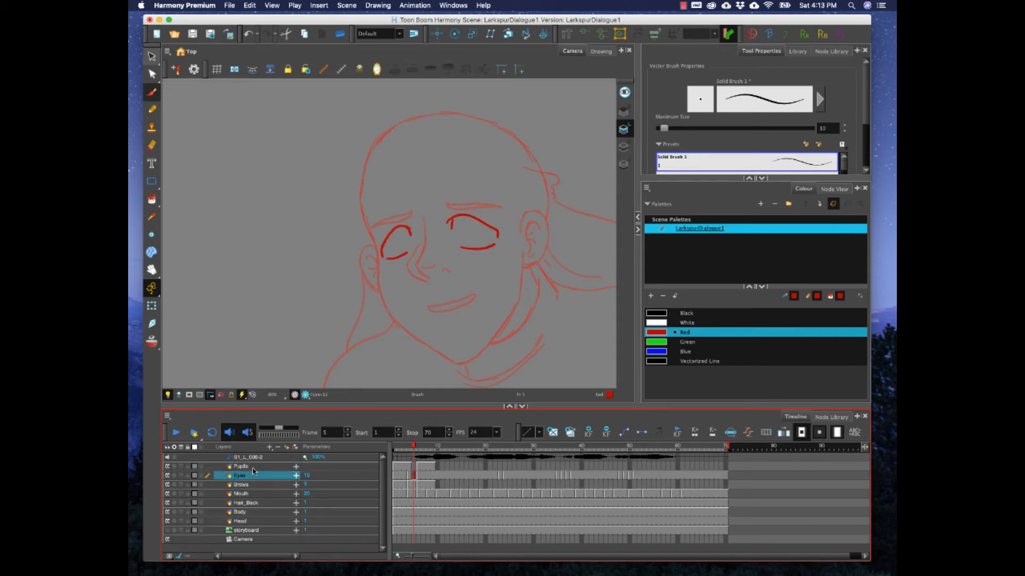
# Step: Clear the pupil drawing at frame 4 of the Pupils layer and turn onion skinning back on
pyautogui.click(414, 468)
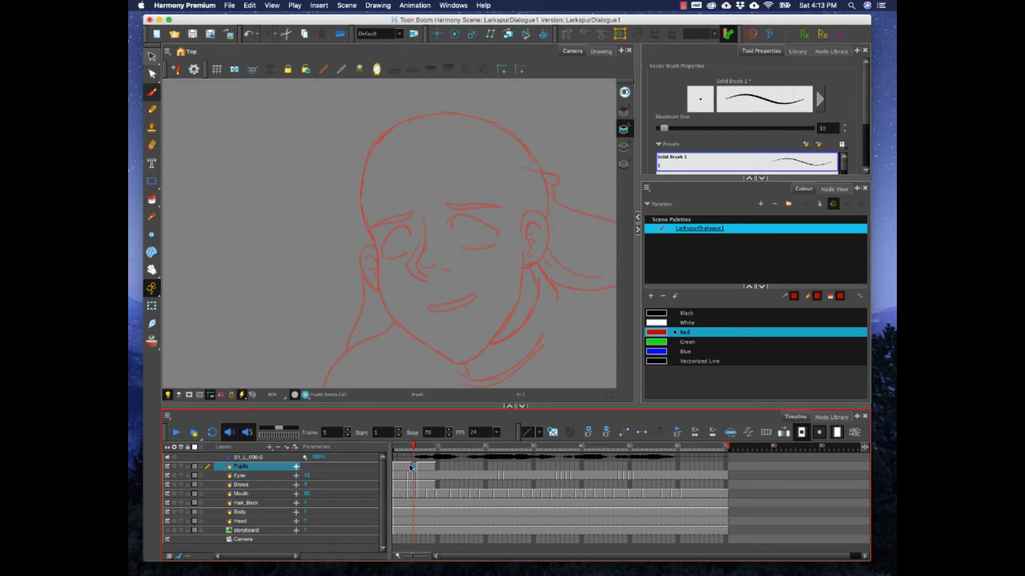
pyautogui.click(410, 467)
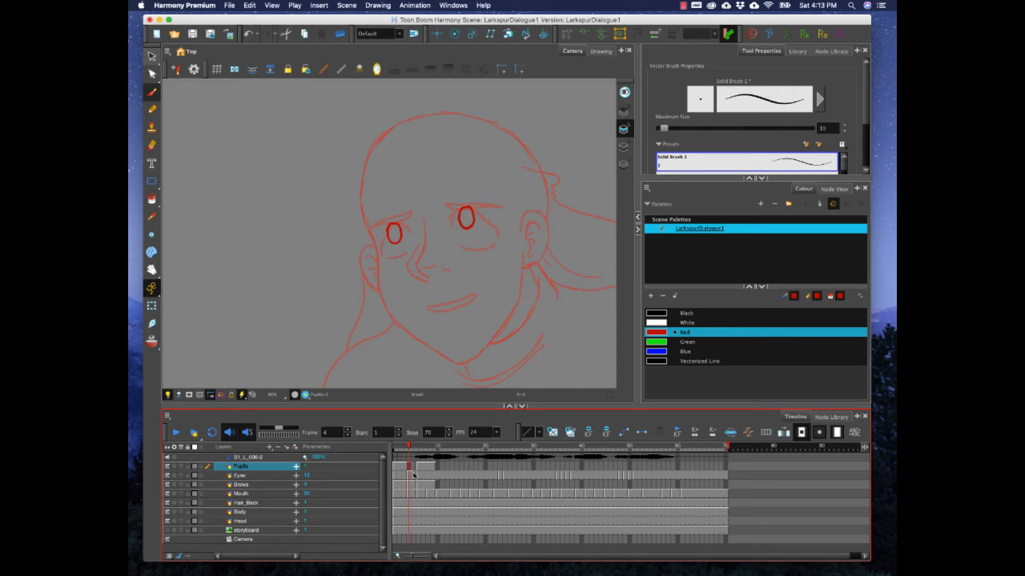
pyautogui.press('Delete')
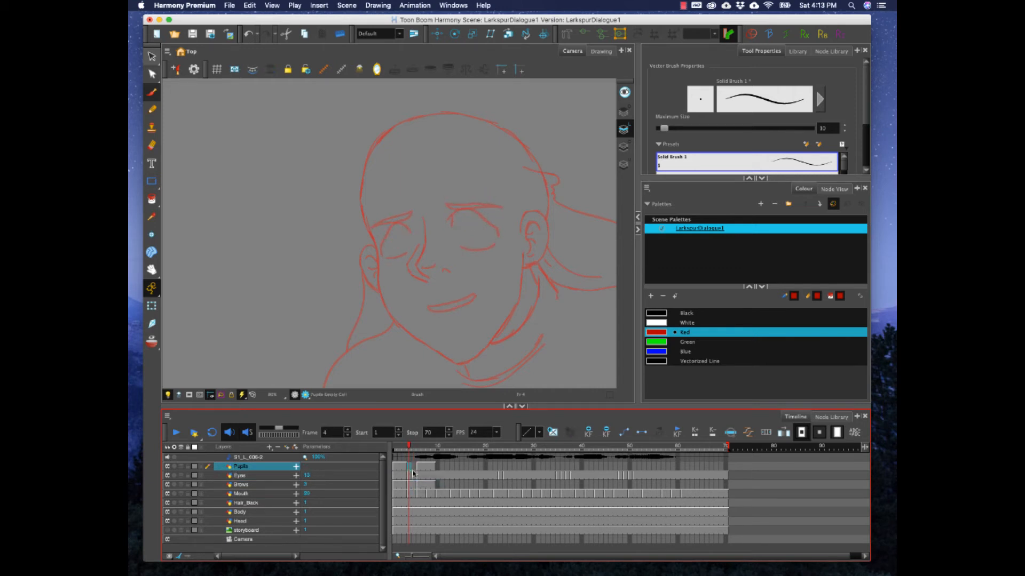
pyautogui.click(151, 341)
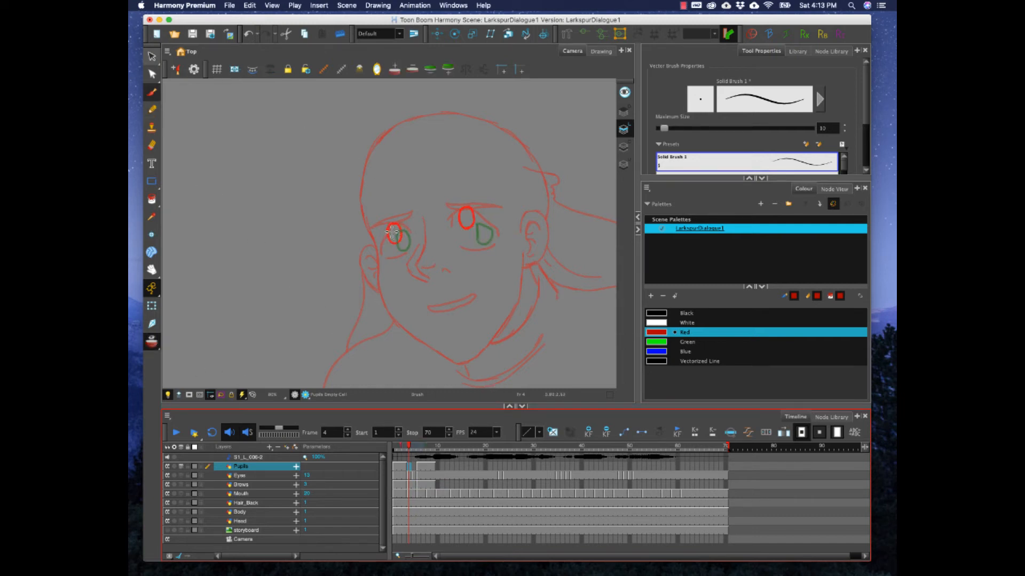
# Step: Draw an in-between of both pupils at frame 4 of the Pupils layer, redoing the outlines until they sit close to the first pose
pyautogui.moveTo(402, 232)
pyautogui.mouseDown()
pyautogui.moveTo(394, 243)
pyautogui.moveTo(400, 234)
pyautogui.mouseUp()
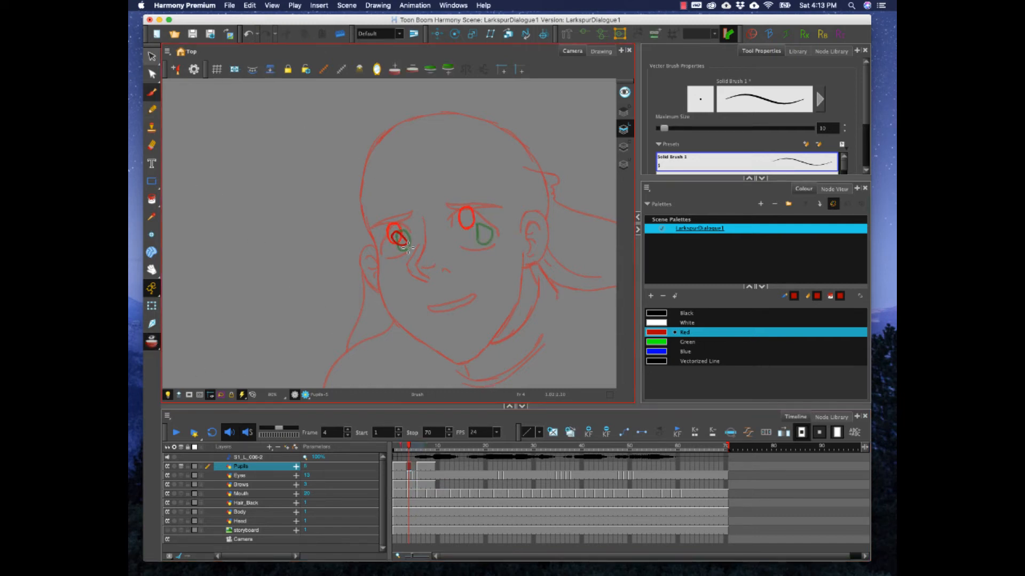
pyautogui.press('super+z')
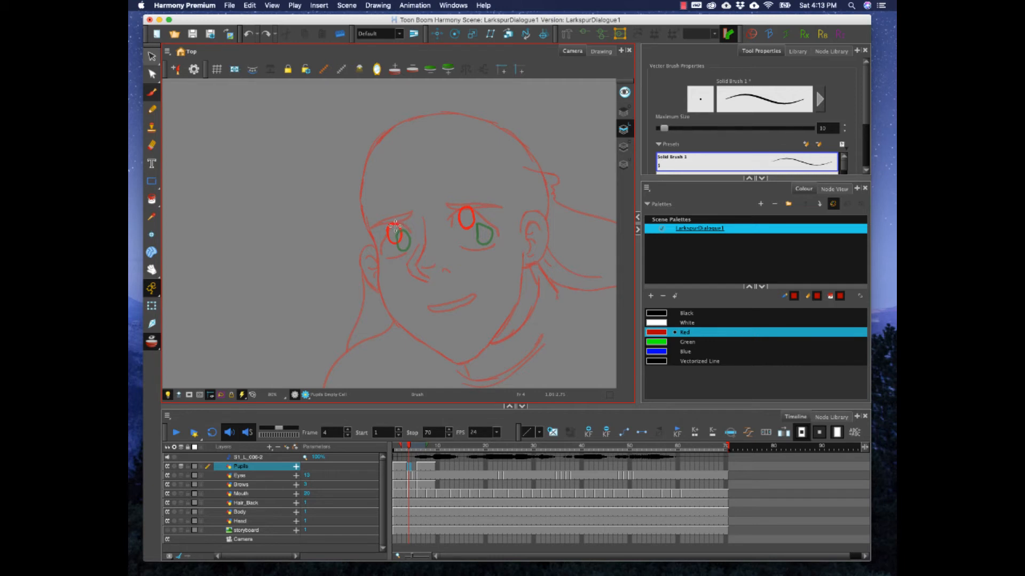
pyautogui.moveTo(394, 227)
pyautogui.mouseDown()
pyautogui.moveTo(400, 243)
pyautogui.moveTo(399, 223)
pyautogui.mouseUp()
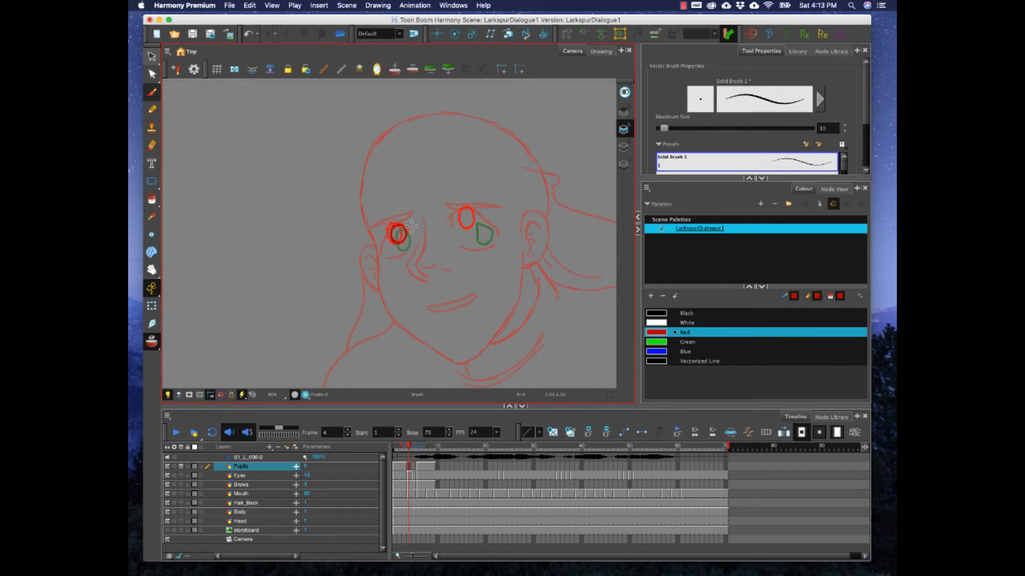
pyautogui.press('super+z')
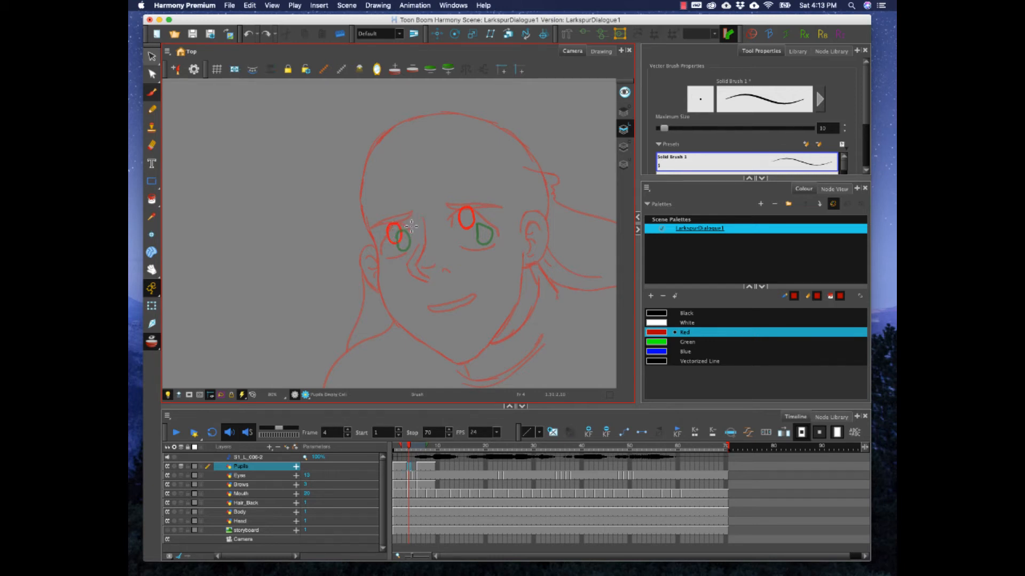
pyautogui.moveTo(399, 231)
pyautogui.mouseDown()
pyautogui.moveTo(392, 241)
pyautogui.moveTo(401, 244)
pyautogui.moveTo(398, 231)
pyautogui.mouseUp()
pyautogui.press('super+z')
pyautogui.moveTo(392, 229)
pyautogui.mouseDown()
pyautogui.moveTo(396, 241)
pyautogui.moveTo(399, 223)
pyautogui.moveTo(394, 245)
pyautogui.moveTo(401, 224)
pyautogui.moveTo(396, 246)
pyautogui.moveTo(404, 235)
pyautogui.moveTo(391, 229)
pyautogui.mouseUp()
pyautogui.press('super+z')
pyautogui.press('super+z')
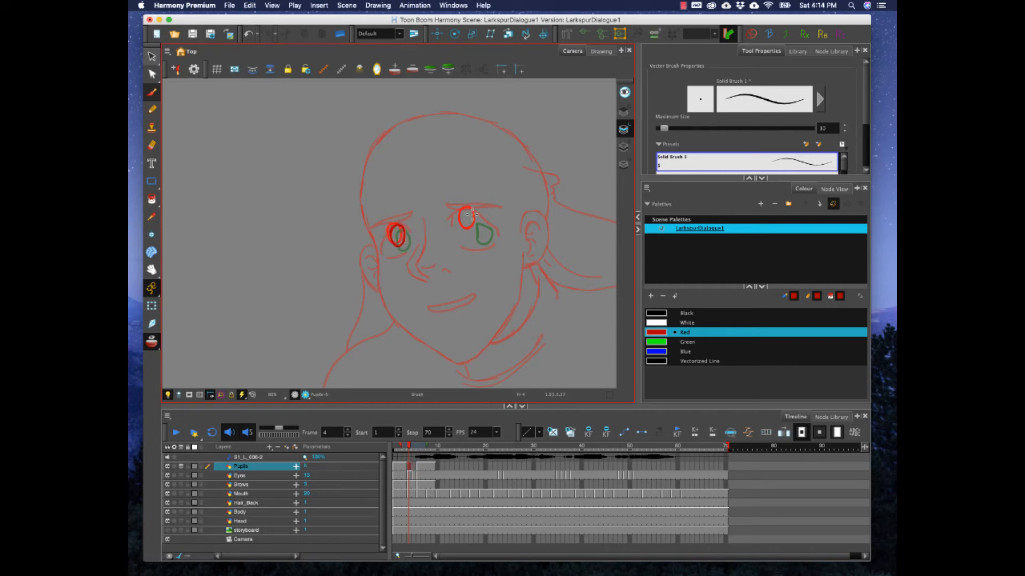
pyautogui.moveTo(469, 209)
pyautogui.mouseDown()
pyautogui.moveTo(460, 221)
pyautogui.moveTo(472, 235)
pyautogui.moveTo(483, 212)
pyautogui.moveTo(482, 229)
pyautogui.moveTo(468, 220)
pyautogui.moveTo(485, 241)
pyautogui.moveTo(490, 223)
pyautogui.moveTo(475, 213)
pyautogui.mouseUp()
pyautogui.press('super+z')
# Step: Draw a second in-between of both pupils at frame 5 of the Pupils layer, closer to the following pose
pyautogui.click(414, 466)
pyautogui.press('super+z')
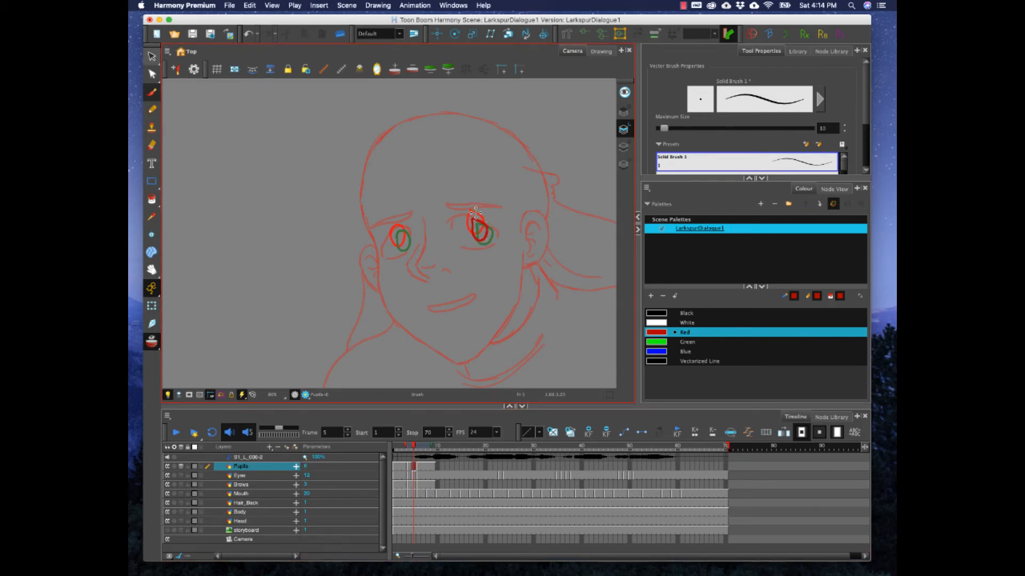
pyautogui.moveTo(395, 230)
pyautogui.mouseDown()
pyautogui.moveTo(398, 251)
pyautogui.moveTo(409, 245)
pyautogui.moveTo(393, 229)
pyautogui.mouseUp()
pyautogui.press('super+z')
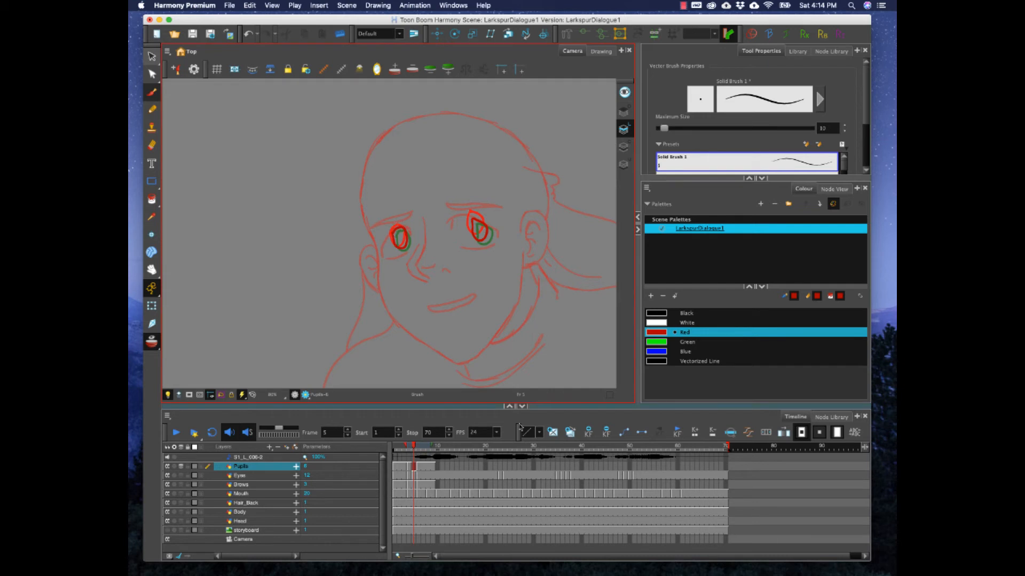
# Step: Extend the exposure of the second pupil pose through frame 22 of the Pupils layer
pyautogui.moveTo(414, 449); pyautogui.dragTo(500, 472)
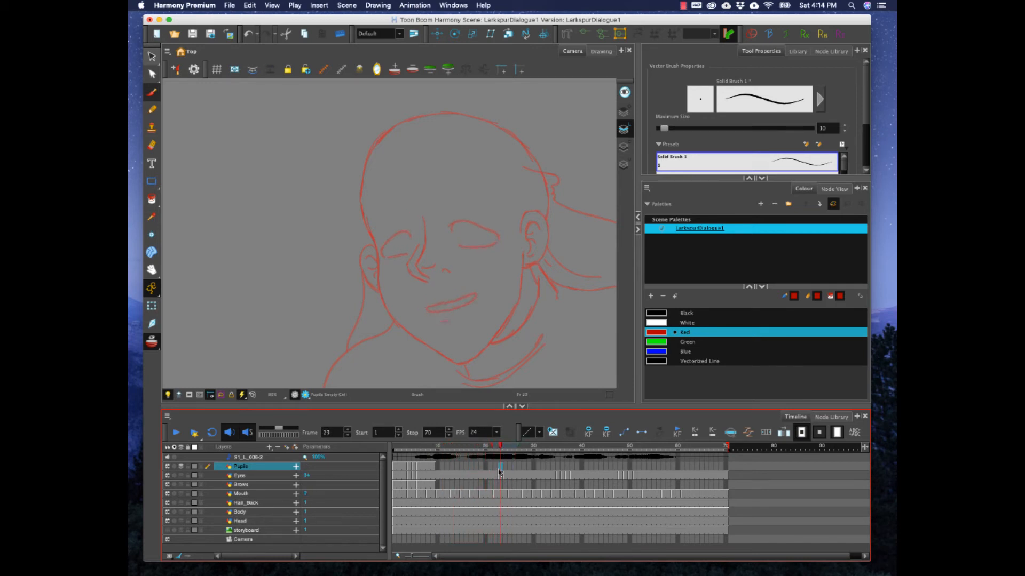
pyautogui.click(495, 467)
pyautogui.press('F5')
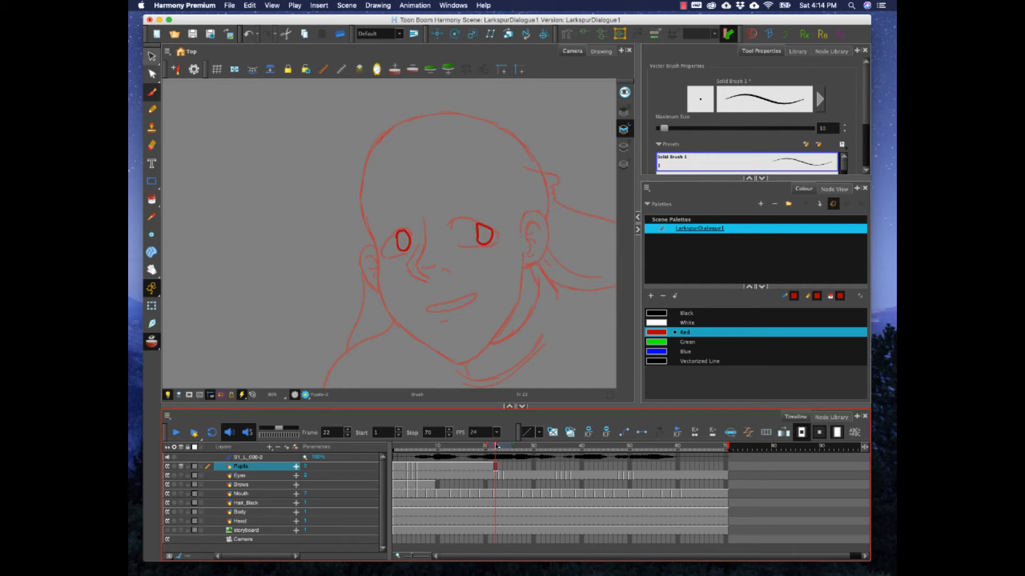
# Step: Draw slightly lowered pupils in both narrowed eyes at frame 24 of the Pupils layer and compare them with frame 23
pyautogui.moveTo(500, 448)
pyautogui.mouseDown()
pyautogui.moveTo(509, 448)
pyautogui.moveTo(492, 446)
pyautogui.mouseUp()
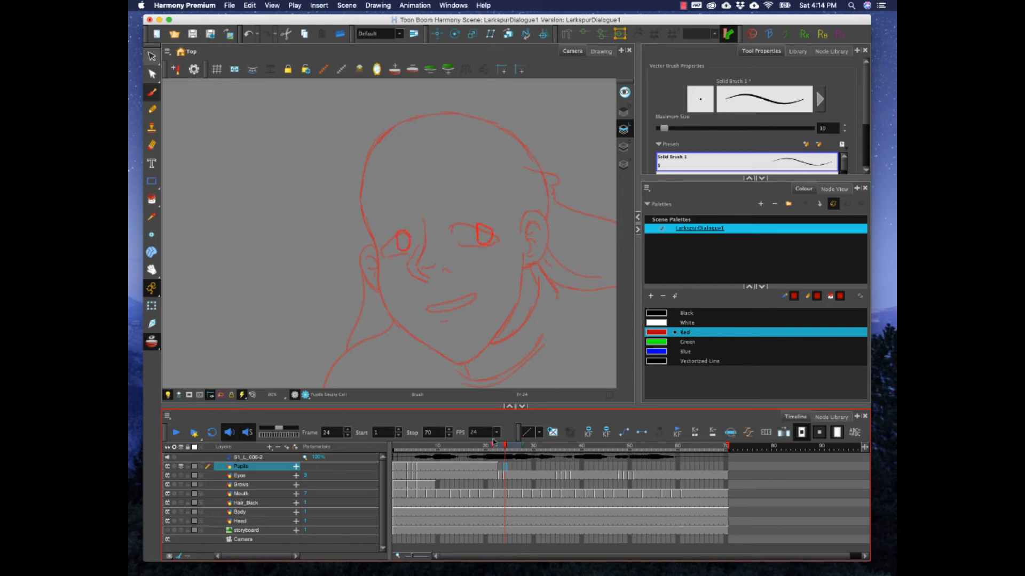
pyautogui.moveTo(398, 236)
pyautogui.mouseDown()
pyautogui.moveTo(399, 252)
pyautogui.moveTo(404, 232)
pyautogui.mouseUp()
pyautogui.moveTo(478, 225)
pyautogui.mouseDown()
pyautogui.moveTo(490, 233)
pyautogui.moveTo(479, 243)
pyautogui.moveTo(485, 249)
pyautogui.moveTo(494, 233)
pyautogui.moveTo(483, 247)
pyautogui.moveTo(491, 243)
pyautogui.moveTo(479, 226)
pyautogui.mouseUp()
pyautogui.press('super+z')
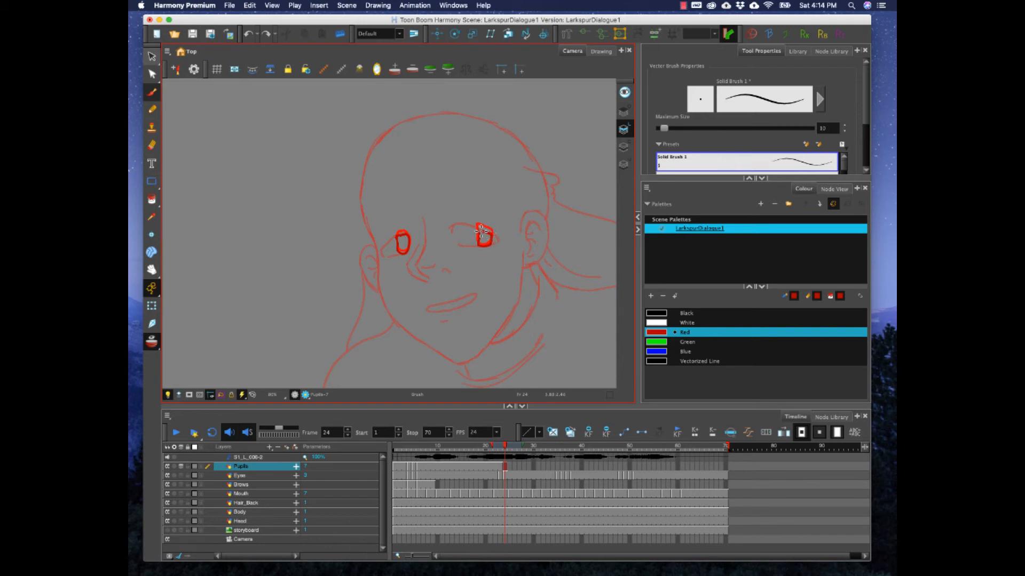
pyautogui.click(500, 447)
pyautogui.click(505, 448)
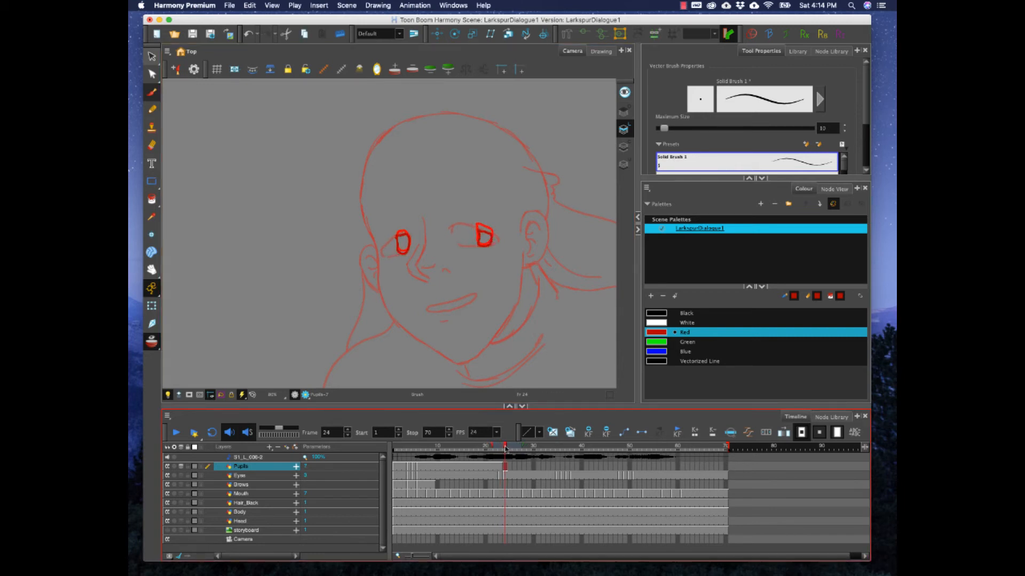
# Step: Clear the pupil drawing at frame 23 of the Pupils layer and draw an in-between of both pupils there
pyautogui.moveTo(509, 449); pyautogui.dragTo(499, 452)
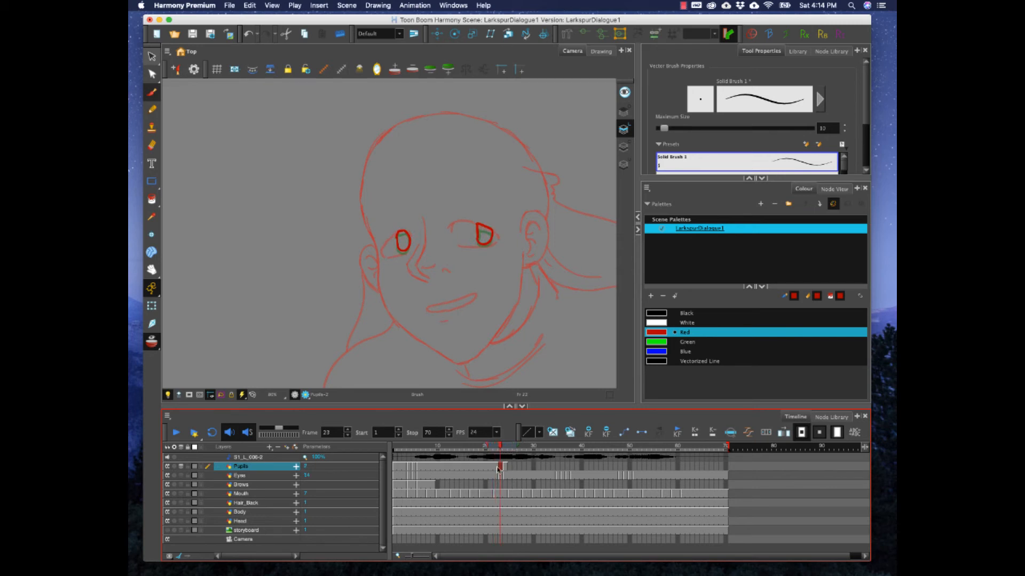
pyautogui.press('Delete')
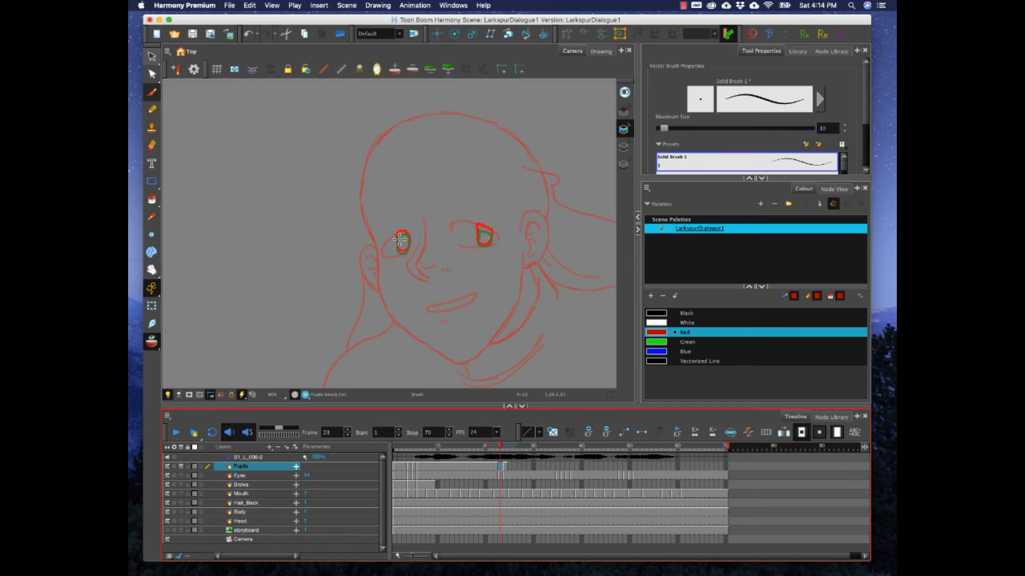
pyautogui.moveTo(397, 236)
pyautogui.mouseDown()
pyautogui.moveTo(408, 242)
pyautogui.moveTo(405, 255)
pyautogui.mouseUp()
pyautogui.press('super+z')
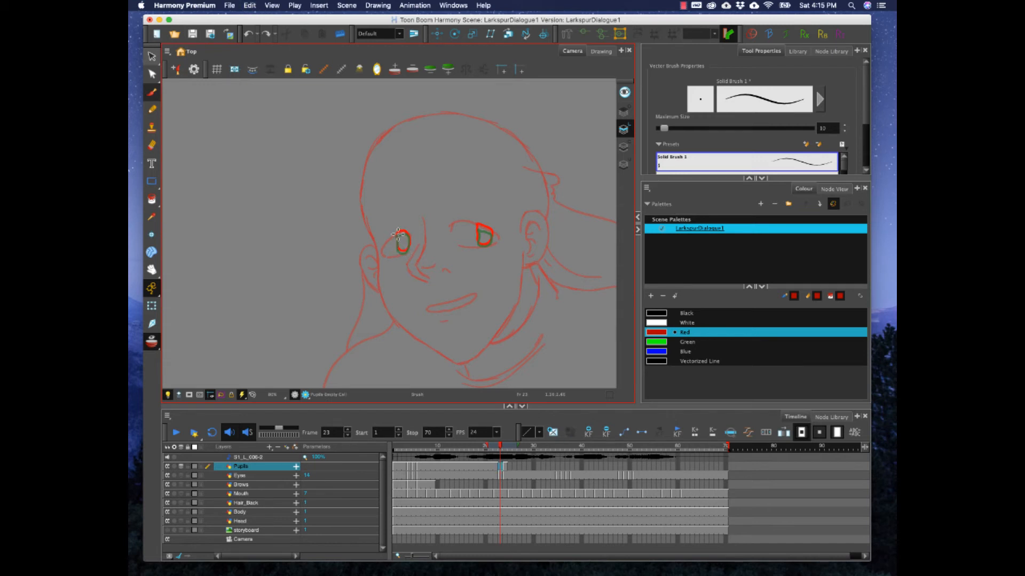
pyautogui.moveTo(397, 243)
pyautogui.mouseDown()
pyautogui.moveTo(399, 256)
pyautogui.moveTo(409, 251)
pyautogui.moveTo(409, 235)
pyautogui.moveTo(398, 241)
pyautogui.mouseUp()
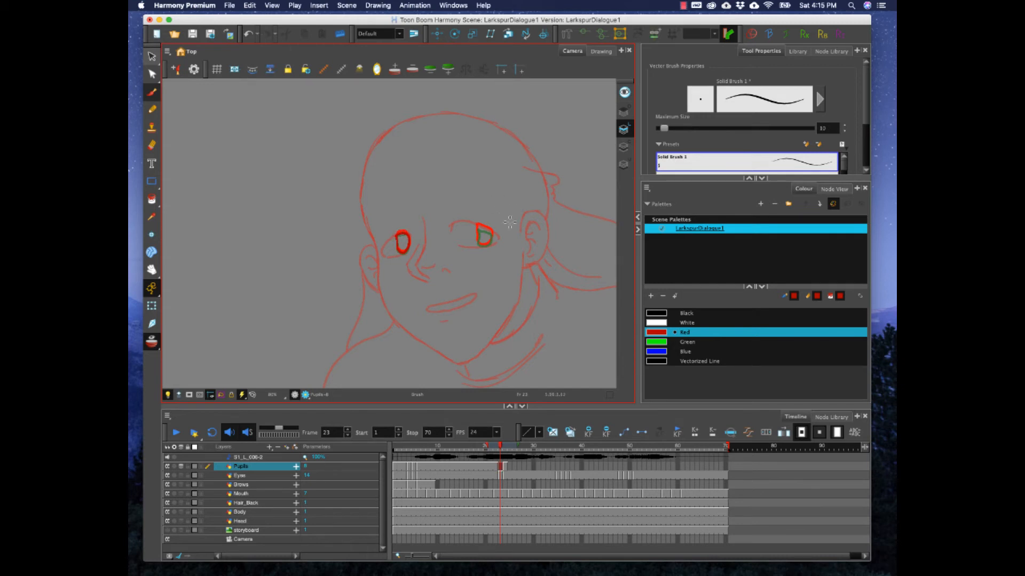
pyautogui.moveTo(479, 234)
pyautogui.mouseDown()
pyautogui.moveTo(488, 249)
pyautogui.moveTo(479, 226)
pyautogui.mouseUp()
pyautogui.moveTo(481, 245); pyautogui.dragTo(493, 229)
pyautogui.click(506, 468)
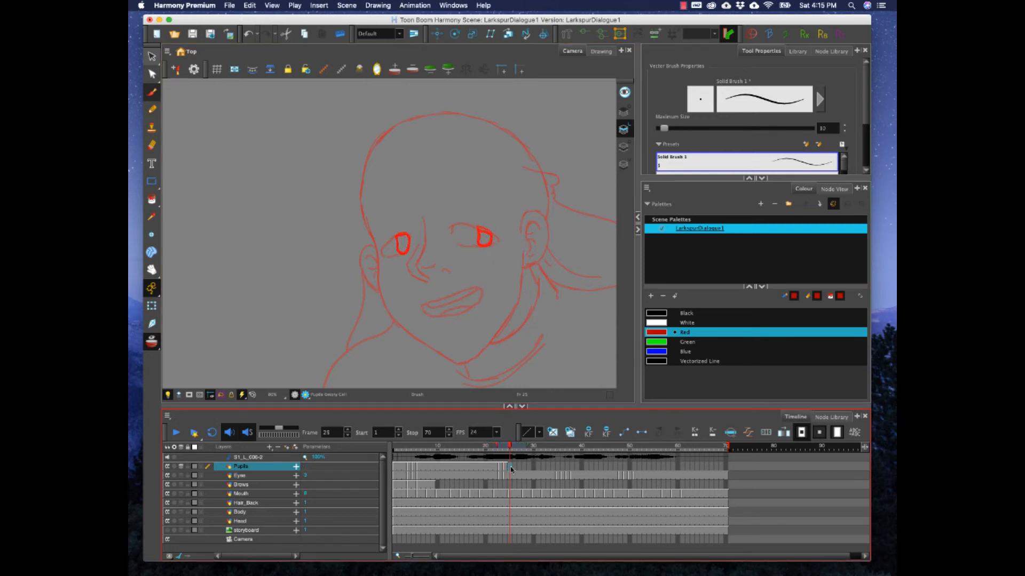
pyautogui.click(558, 471)
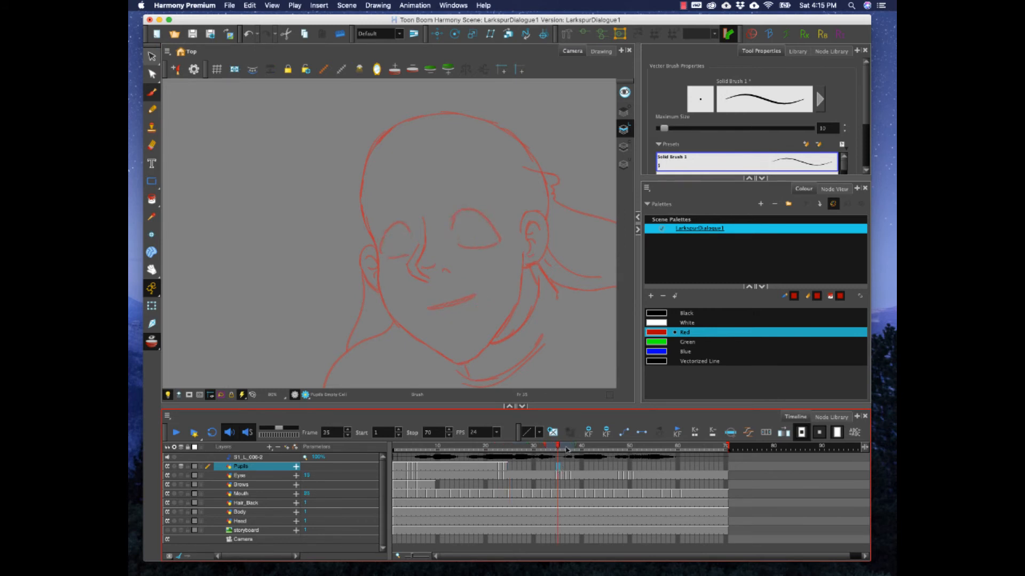
pyautogui.moveTo(567, 450)
pyautogui.mouseDown()
pyautogui.moveTo(586, 450)
pyautogui.moveTo(545, 454)
pyautogui.mouseUp()
pyautogui.moveTo(554, 457); pyautogui.dragTo(577, 457)
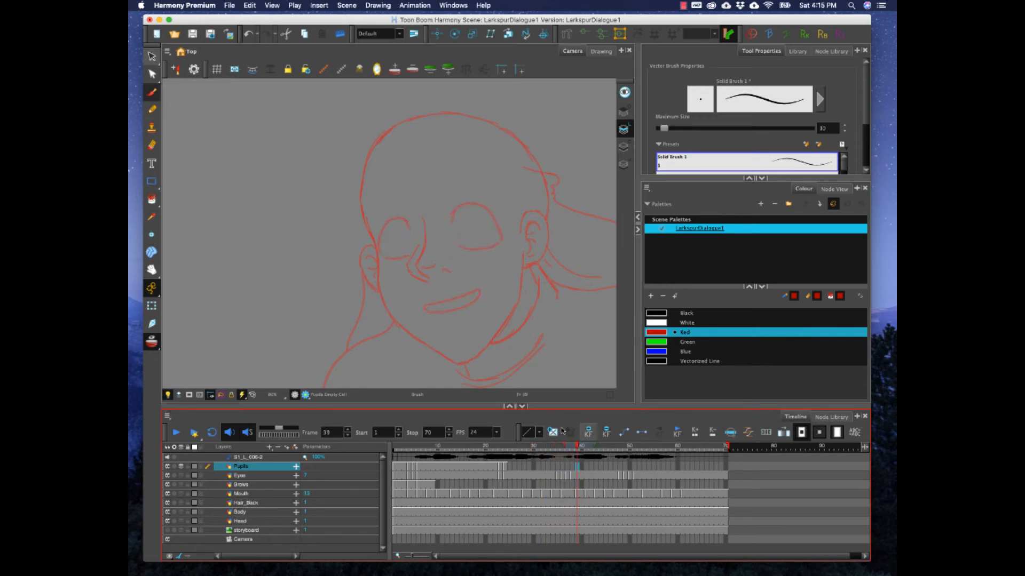
pyautogui.moveTo(391, 230); pyautogui.dragTo(393, 237)
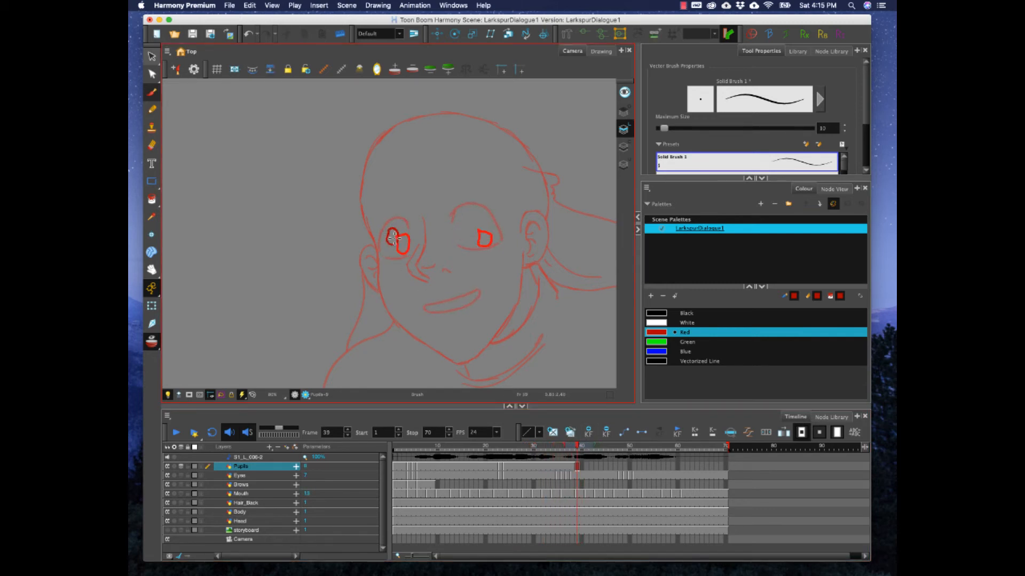
pyautogui.press('super+z')
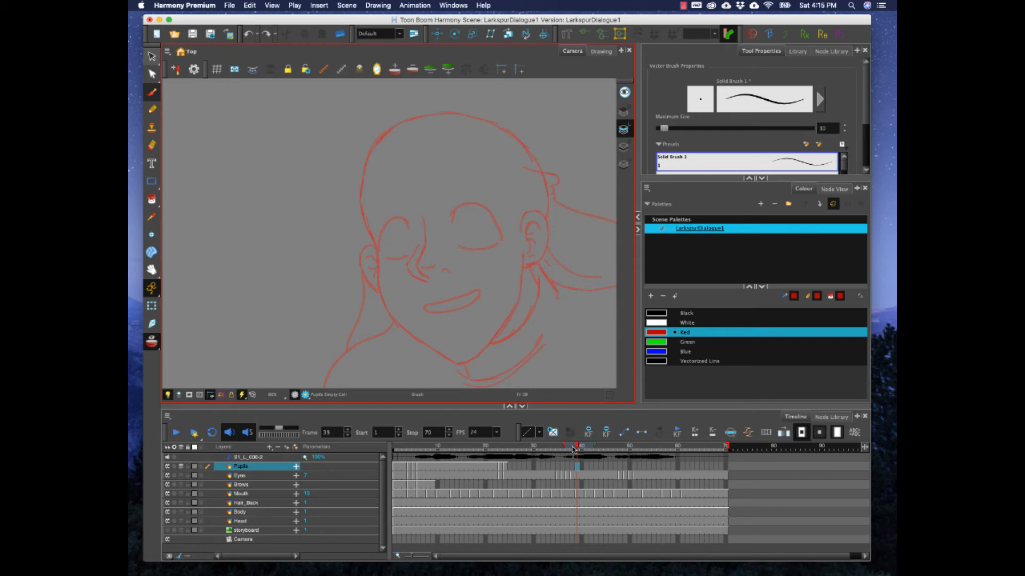
# Step: Extend the lowered pupil pose through frame 34 and draw both pupils rising in the opening eyes at frame 35 of the Pupils layer
pyautogui.moveTo(576, 449); pyautogui.dragTo(555, 461)
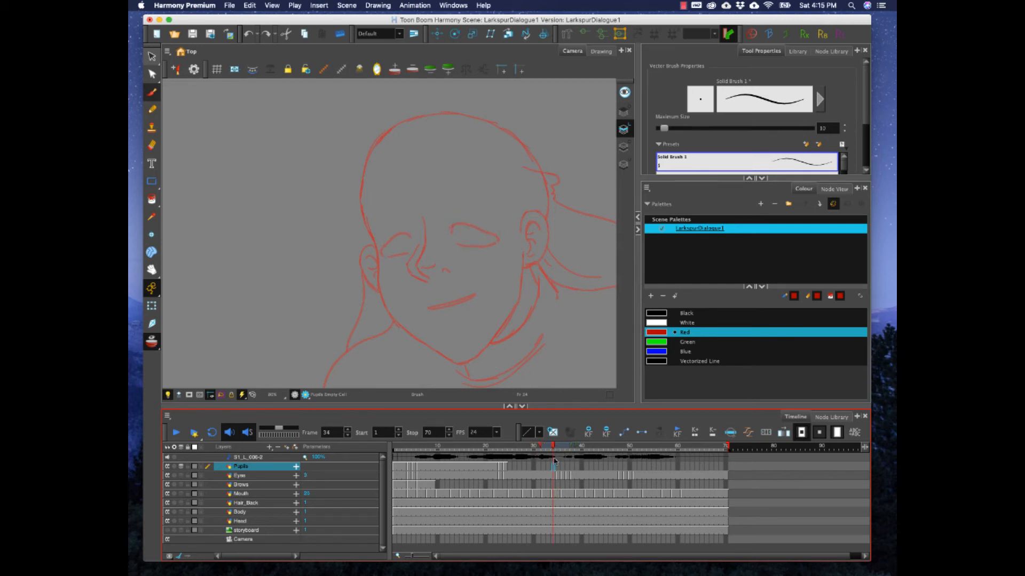
pyautogui.press('F5')
pyautogui.click(557, 466)
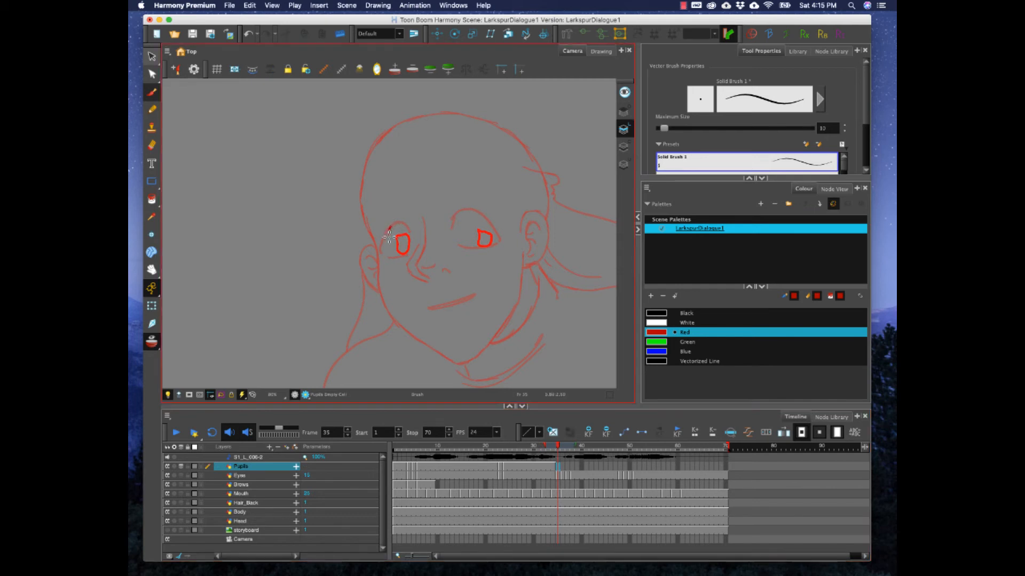
pyautogui.moveTo(392, 226)
pyautogui.mouseDown()
pyautogui.moveTo(403, 241)
pyautogui.moveTo(389, 231)
pyautogui.mouseUp()
pyautogui.moveTo(473, 210)
pyautogui.mouseDown()
pyautogui.moveTo(469, 233)
pyautogui.moveTo(486, 221)
pyautogui.moveTo(470, 215)
pyautogui.mouseUp()
pyautogui.click(563, 468)
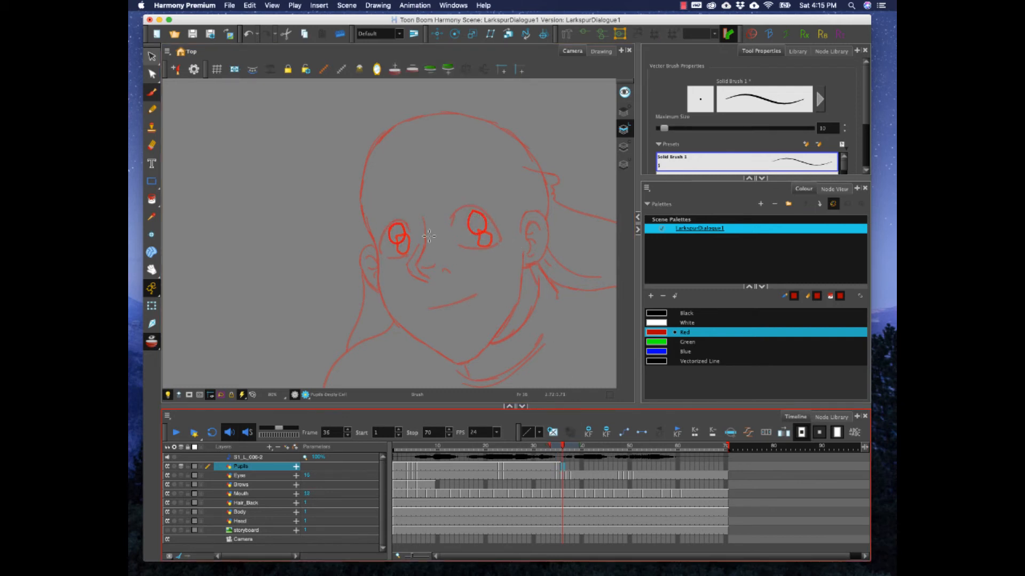
pyautogui.moveTo(388, 230)
pyautogui.mouseDown()
pyautogui.moveTo(388, 246)
pyautogui.moveTo(398, 221)
pyautogui.moveTo(385, 239)
pyautogui.moveTo(395, 230)
pyautogui.mouseUp()
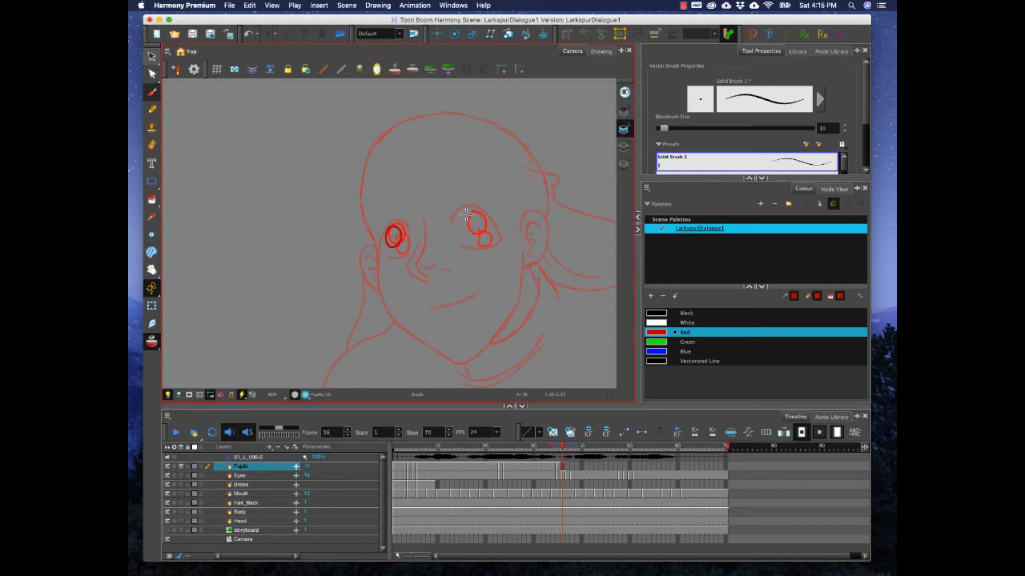
pyautogui.moveTo(477, 226); pyautogui.dragTo(461, 216)
pyautogui.press('super+z')
pyautogui.moveTo(459, 219)
pyautogui.mouseDown()
pyautogui.moveTo(474, 234)
pyautogui.moveTo(465, 228)
pyautogui.mouseUp()
pyautogui.press('super+z')
pyautogui.press('super+z')
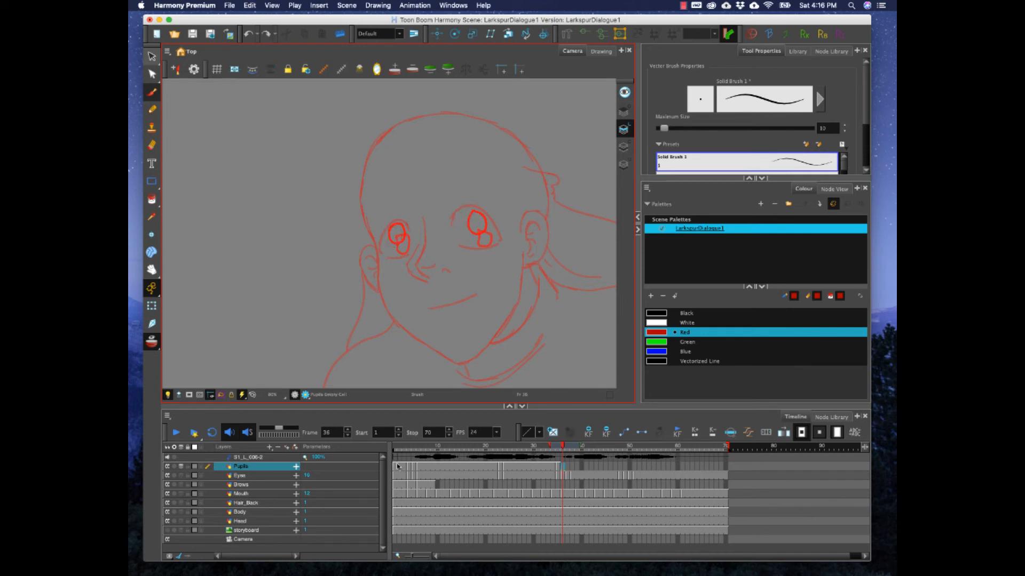
# Step: Copy both pupils from frame 1 of the Pupils layer and paste them into frame 36
pyautogui.click(397, 466)
pyautogui.click(152, 55)
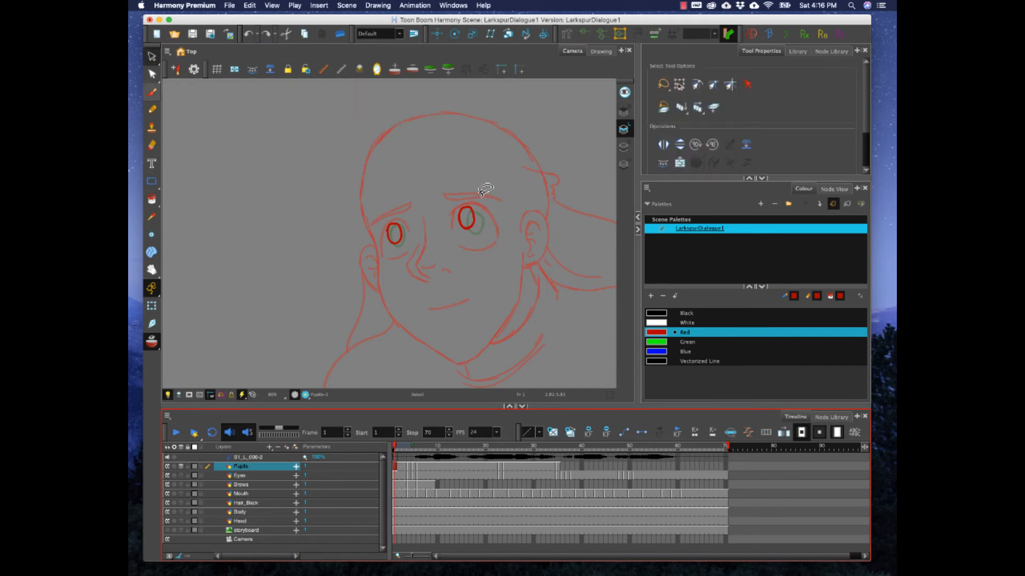
pyautogui.moveTo(484, 190)
pyautogui.mouseDown()
pyautogui.moveTo(504, 211)
pyautogui.moveTo(524, 204)
pyautogui.mouseUp()
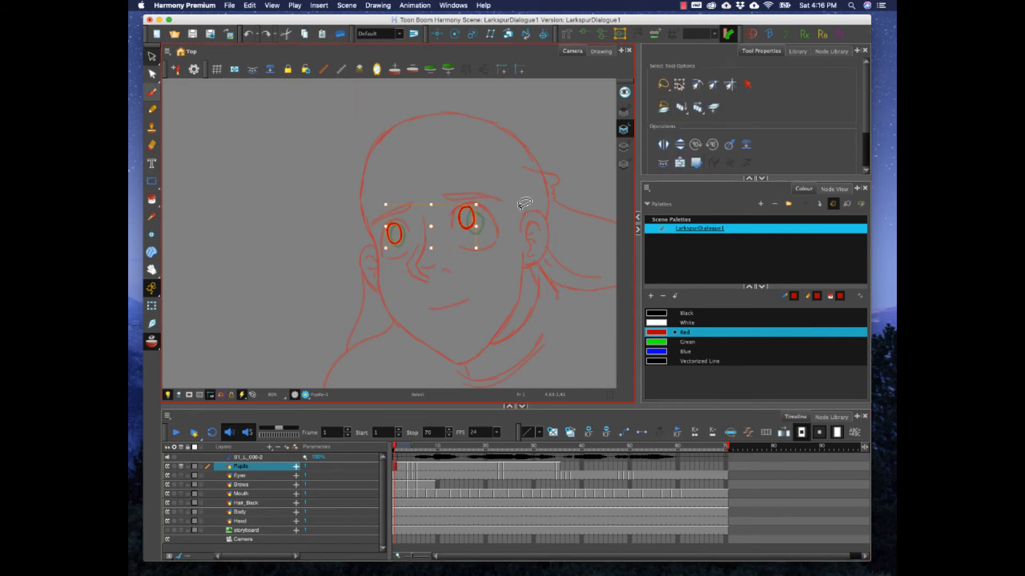
pyautogui.click(563, 467)
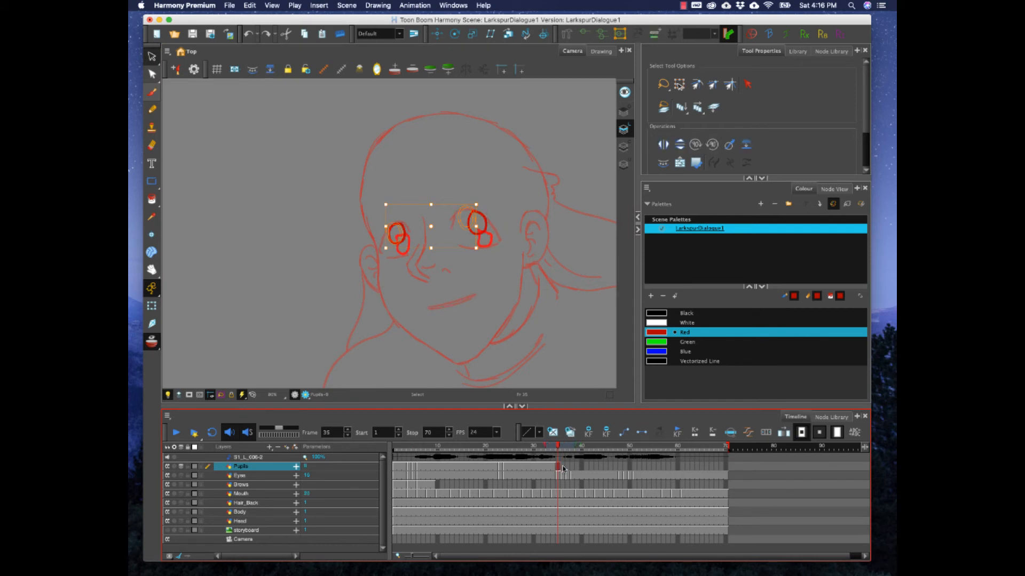
pyautogui.press('super+v')
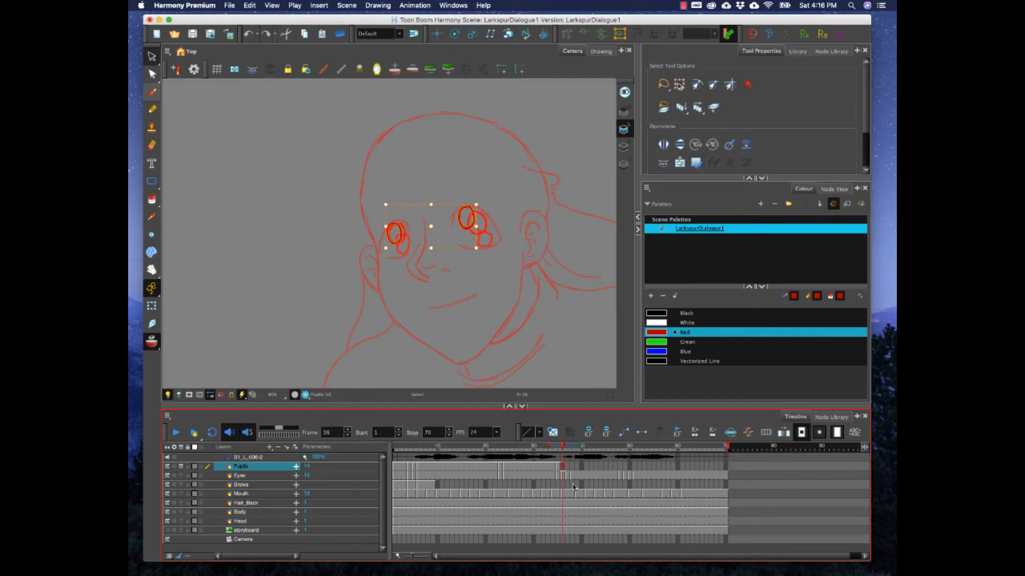
pyautogui.click(557, 314)
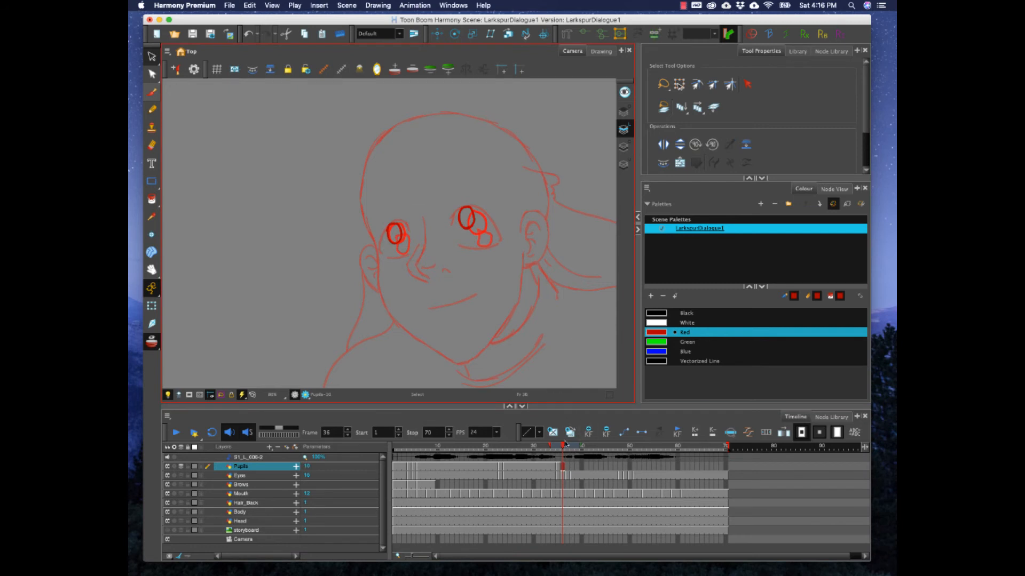
# Step: Extend the pasted pupils through frame 70, and clear the Pupils cells from frame 49 through frame 70
pyautogui.moveTo(562, 449); pyautogui.dragTo(726, 460)
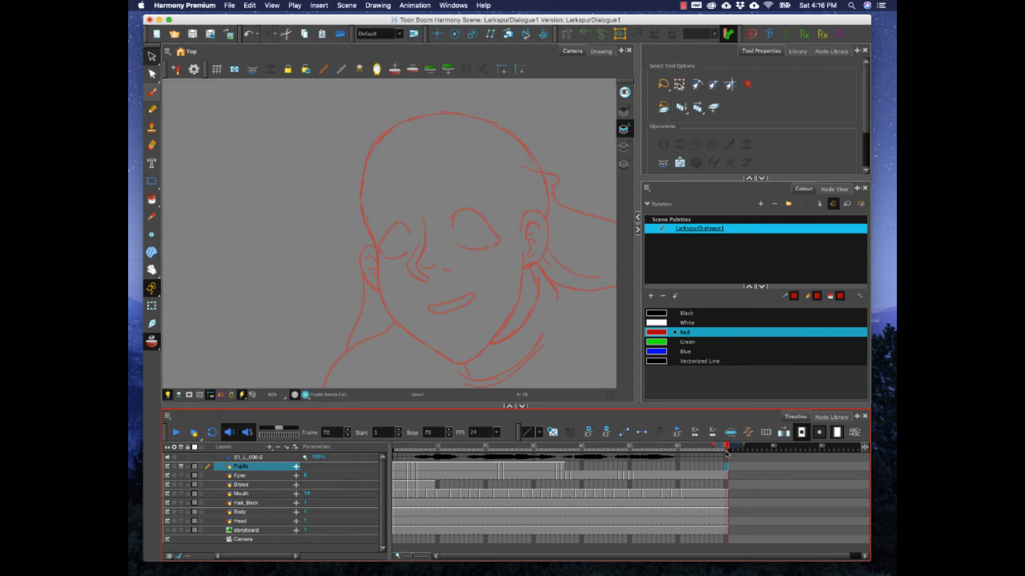
pyautogui.press('F5')
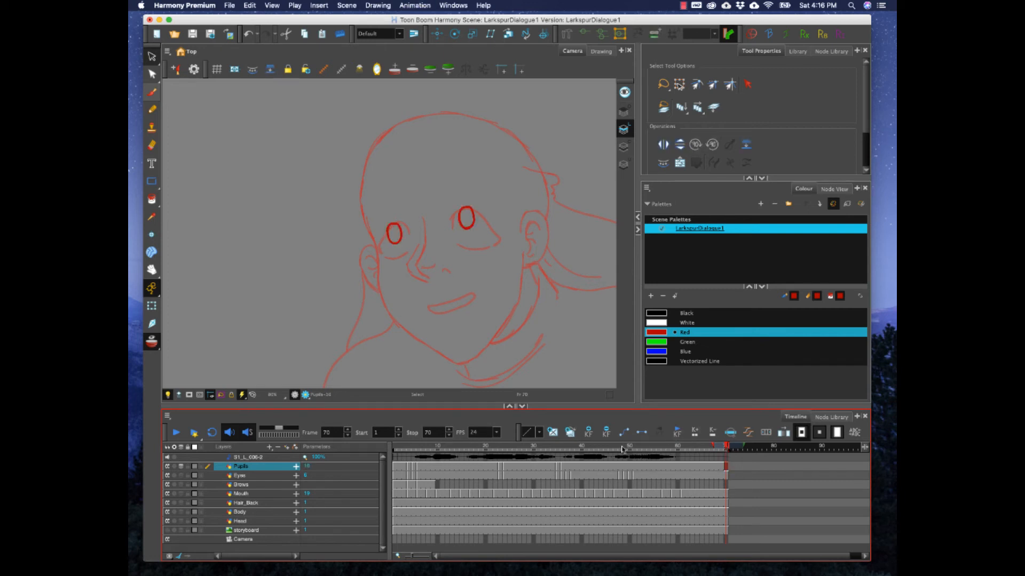
pyautogui.moveTo(622, 449)
pyautogui.mouseDown()
pyautogui.moveTo(607, 451)
pyautogui.moveTo(621, 452)
pyautogui.mouseUp()
pyautogui.click(625, 468)
pyautogui.keyDown('shift'); pyautogui.click(724, 468); pyautogui.keyUp('shift')
pyautogui.press('Delete')
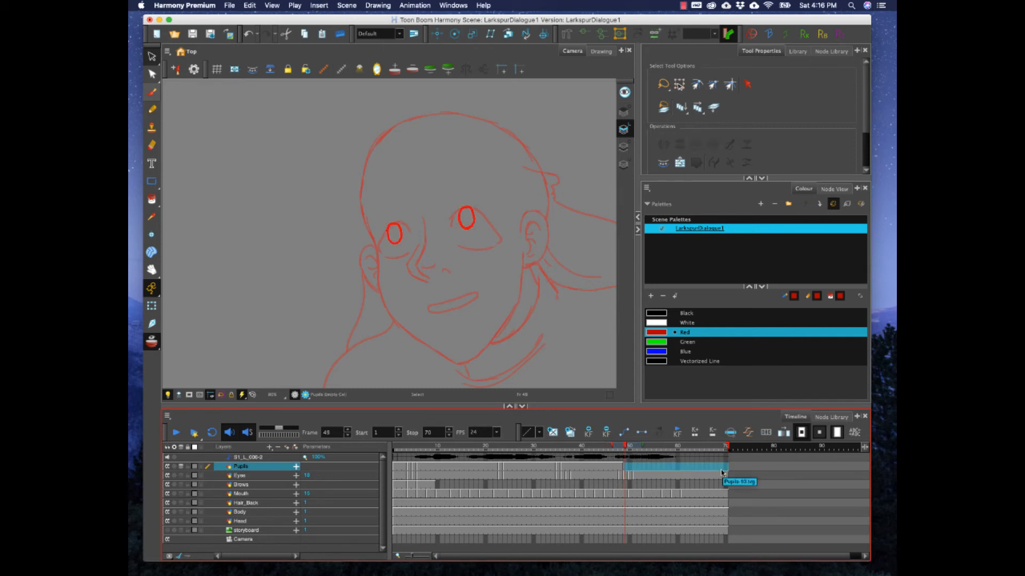
# Step: Draw slightly lowered pupils in both eyes at frame 49 of the Pupils layer and extend their exposure through frame 70
pyautogui.click(152, 92)
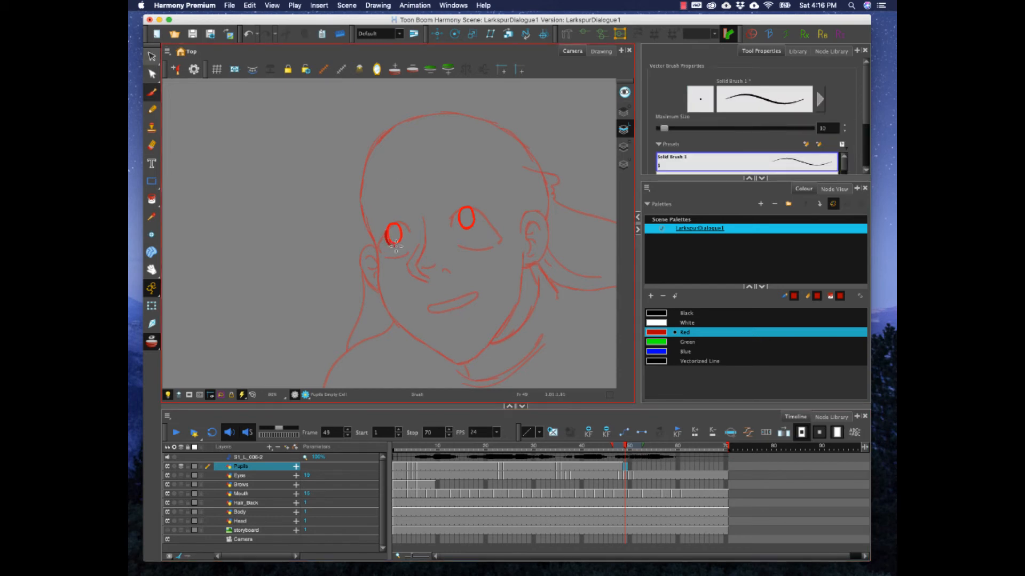
pyautogui.moveTo(395, 246); pyautogui.dragTo(396, 227)
pyautogui.moveTo(459, 213)
pyautogui.mouseDown()
pyautogui.moveTo(454, 228)
pyautogui.moveTo(473, 223)
pyautogui.moveTo(468, 209)
pyautogui.mouseUp()
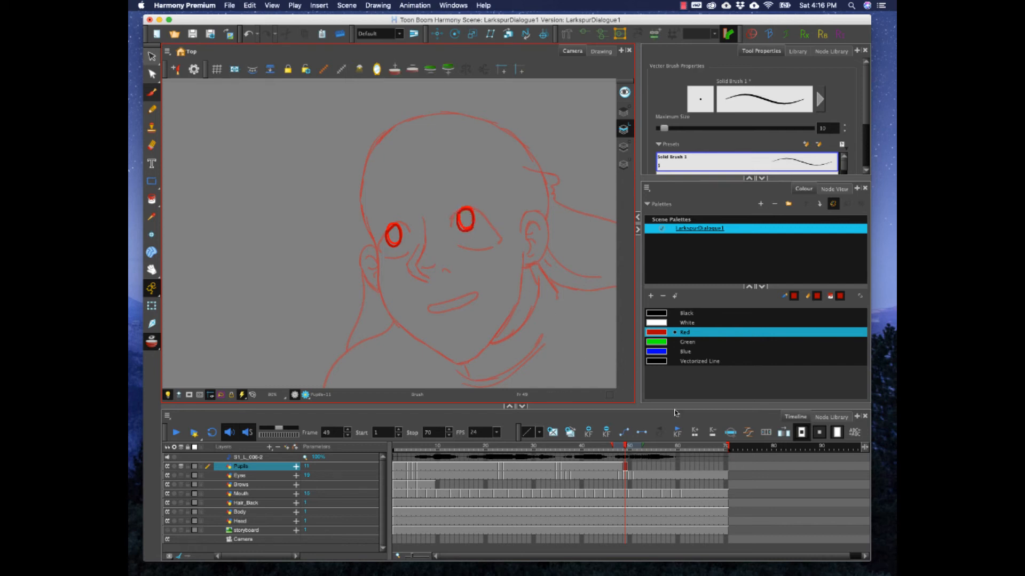
pyautogui.click(725, 467)
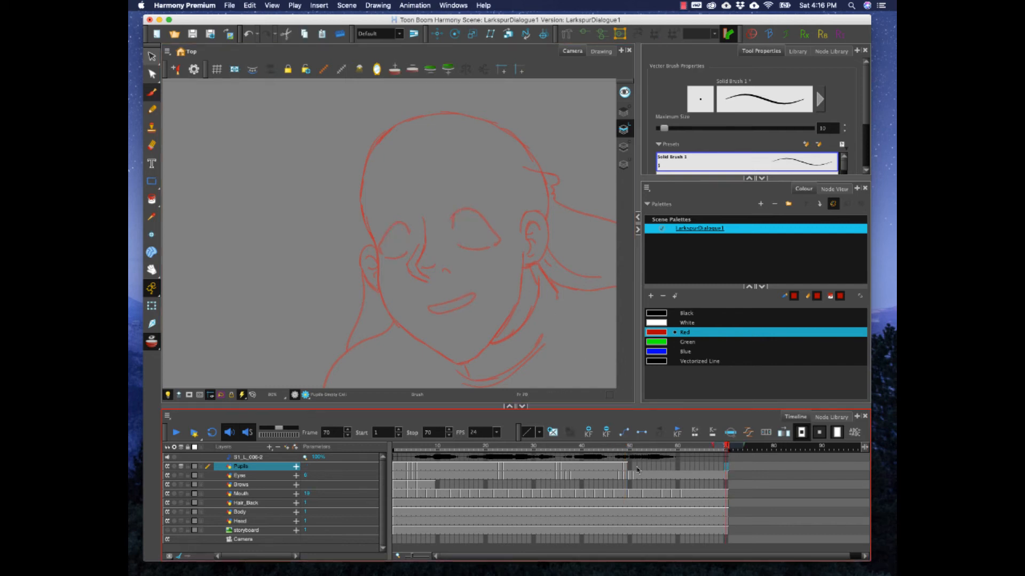
pyautogui.click(635, 468)
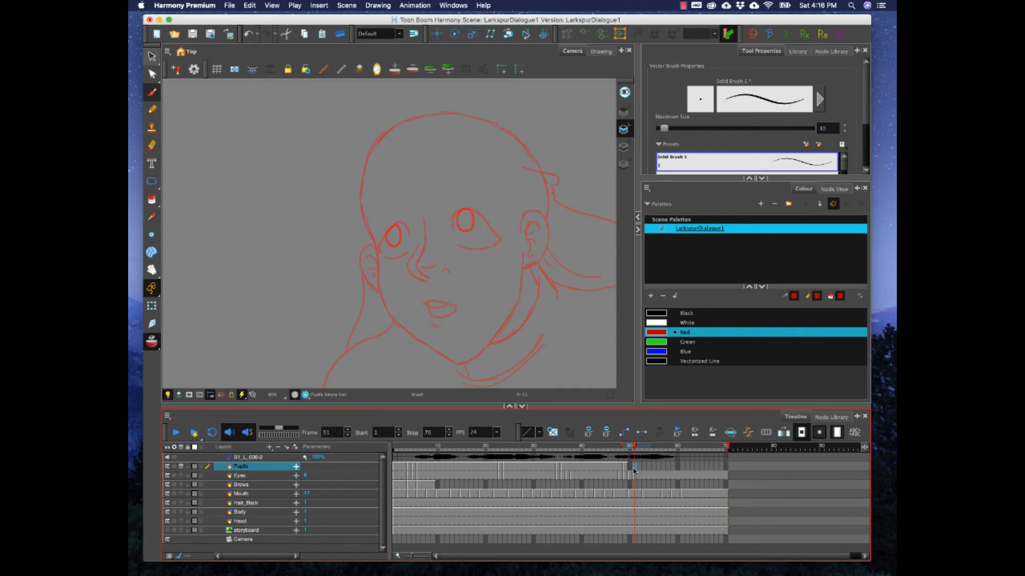
pyautogui.moveTo(636, 449); pyautogui.dragTo(734, 466)
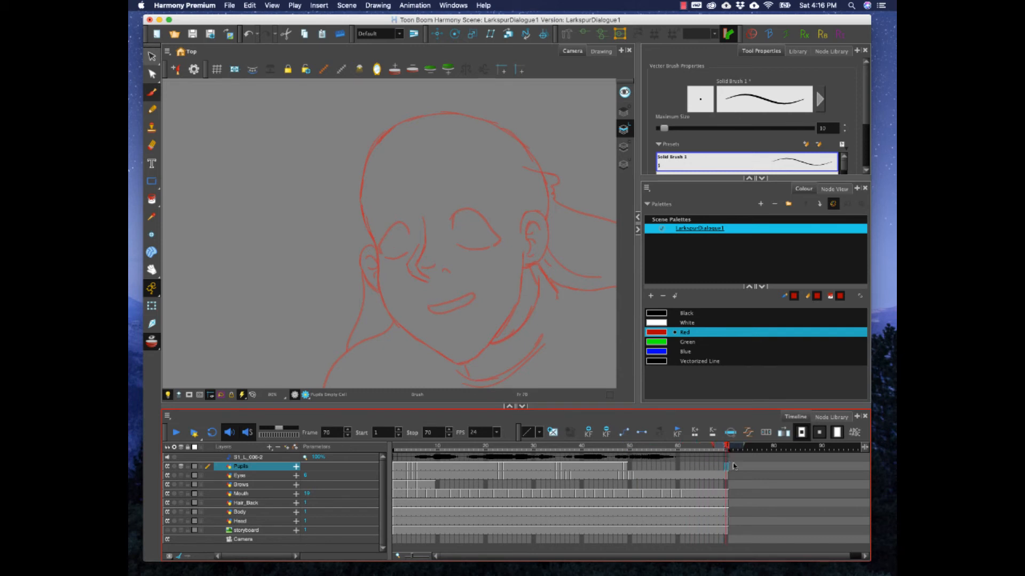
pyautogui.press('F5')
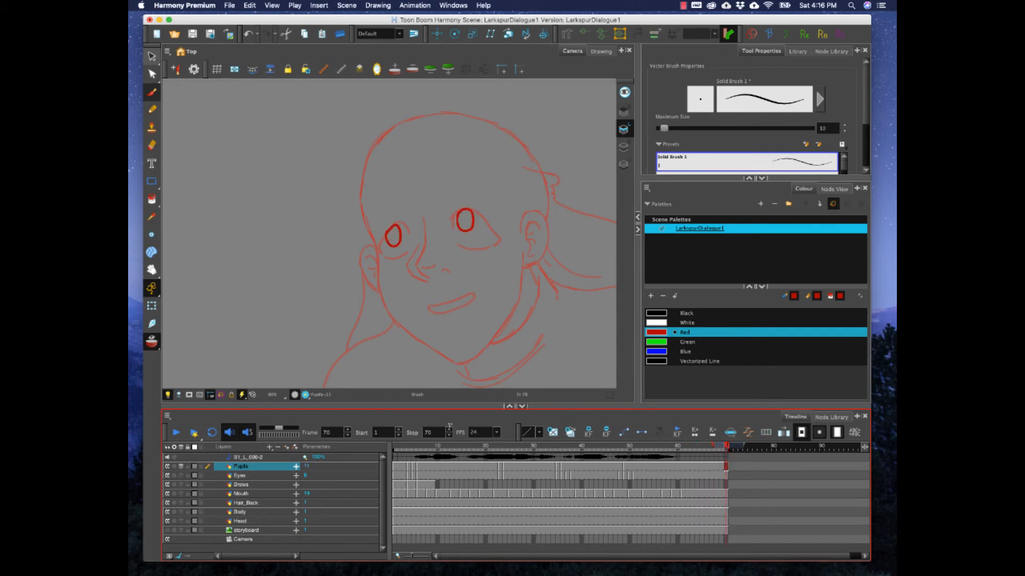
# Step: Play back the animation and redraw the pupil of the left-hand eye at frame 49 of the Pupils layer
pyautogui.click(176, 433)
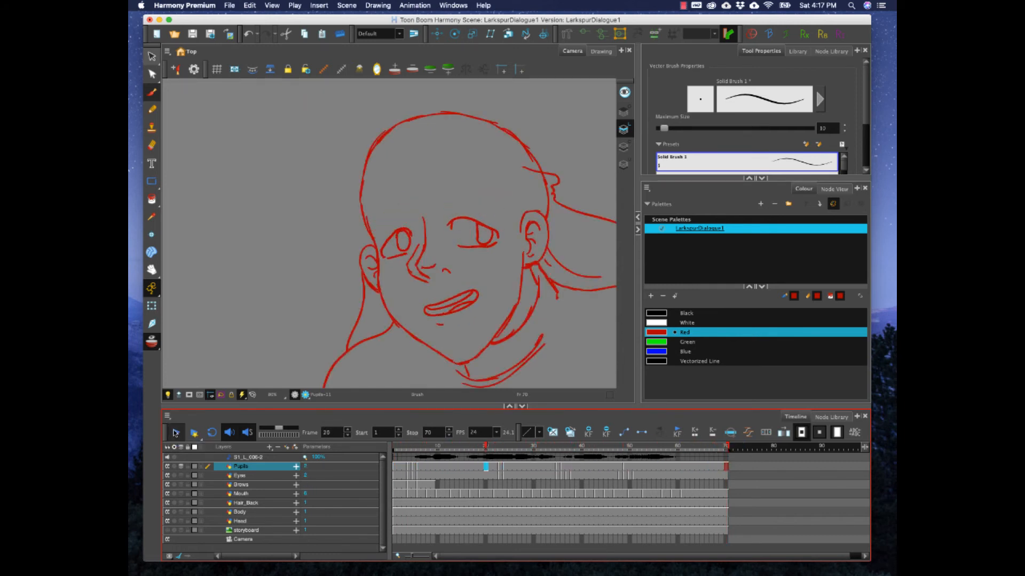
pyautogui.click(176, 432)
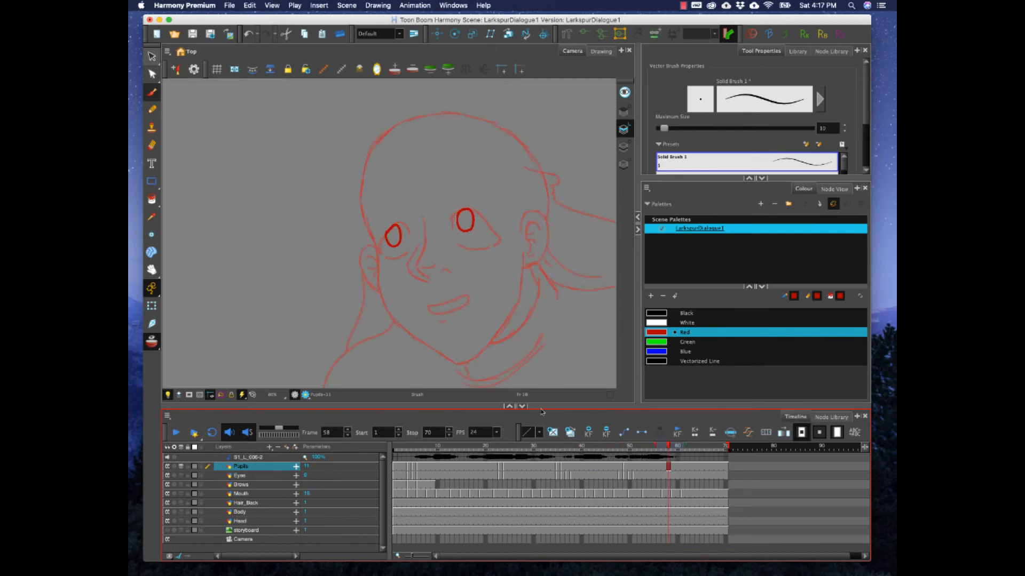
pyautogui.moveTo(640, 448); pyautogui.dragTo(624, 449)
pyautogui.moveTo(393, 222)
pyautogui.mouseDown()
pyautogui.moveTo(391, 242)
pyautogui.moveTo(402, 238)
pyautogui.mouseUp()
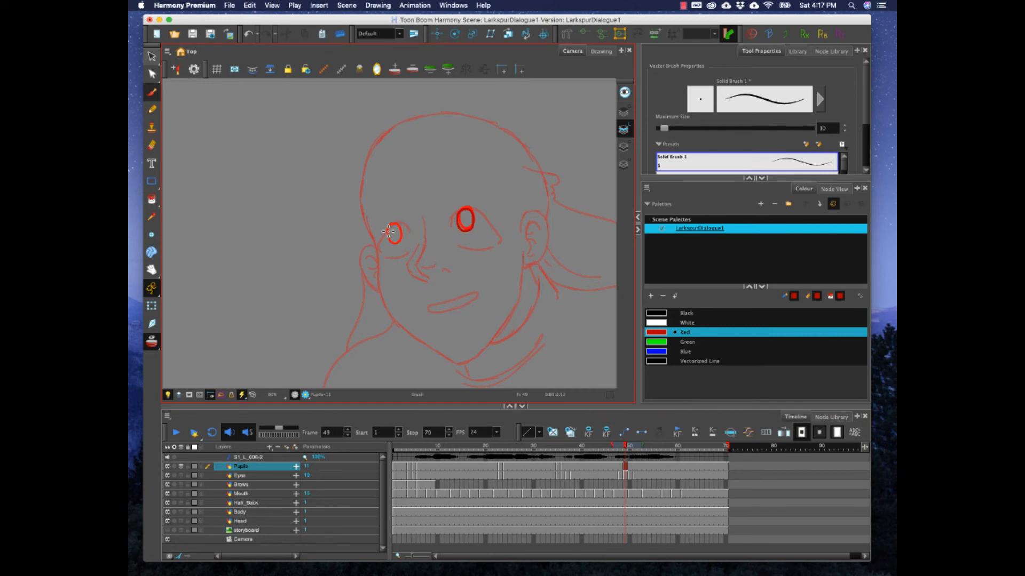
pyautogui.moveTo(401, 238)
pyautogui.mouseDown()
pyautogui.moveTo(398, 227)
pyautogui.moveTo(387, 238)
pyautogui.moveTo(393, 222)
pyautogui.mouseUp()
# Step: Clear frame 48 of the Pupils layer, draw an in-between of both pupils there and scrub through the movement
pyautogui.click(619, 448)
pyautogui.click(615, 450)
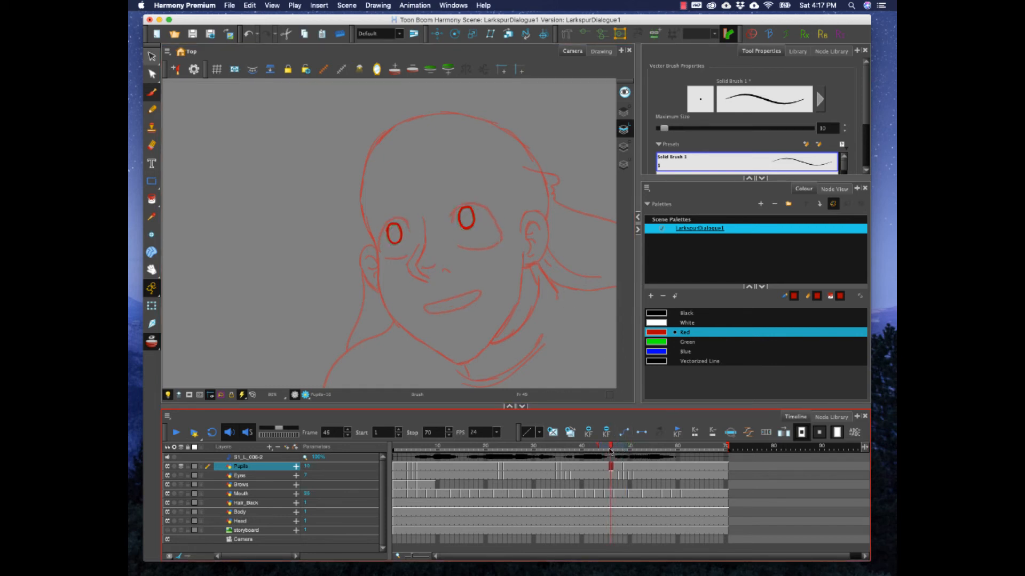
pyautogui.click(619, 450)
pyautogui.press('Delete')
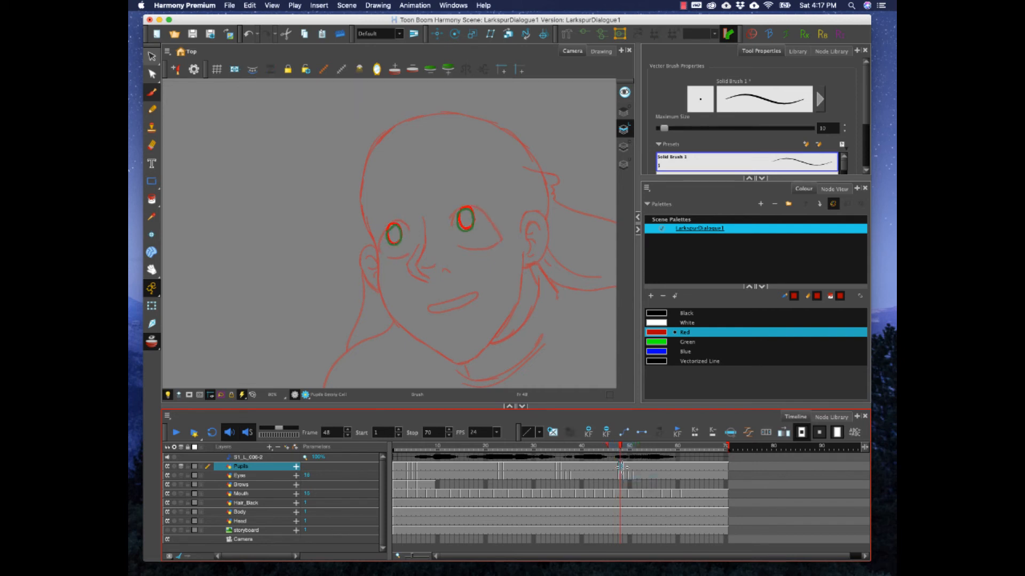
pyautogui.moveTo(387, 231)
pyautogui.mouseDown()
pyautogui.moveTo(387, 242)
pyautogui.moveTo(403, 233)
pyautogui.moveTo(393, 223)
pyautogui.moveTo(389, 238)
pyautogui.mouseUp()
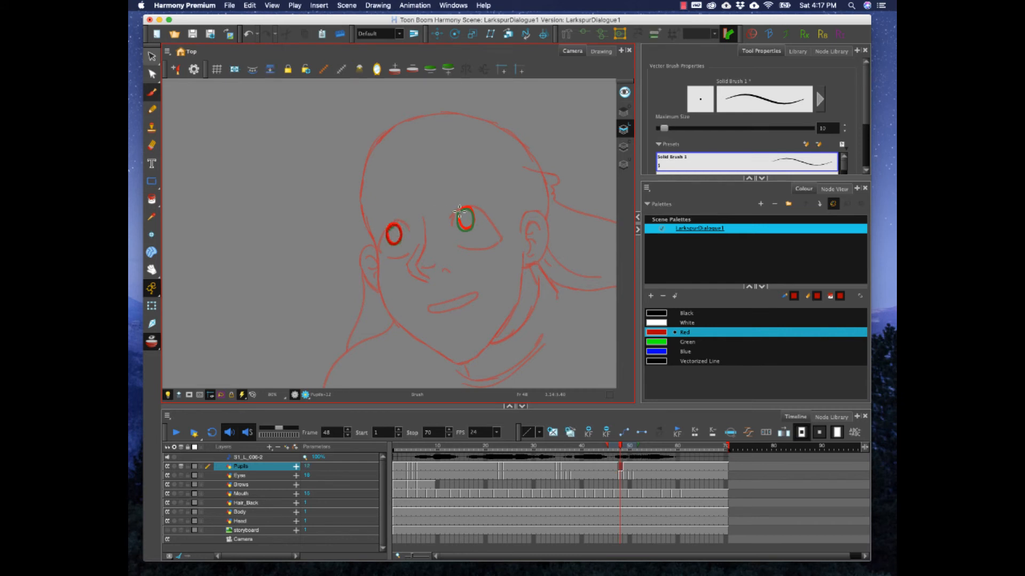
pyautogui.moveTo(458, 222); pyautogui.dragTo(467, 229)
pyautogui.moveTo(620, 450); pyautogui.dragTo(652, 455)
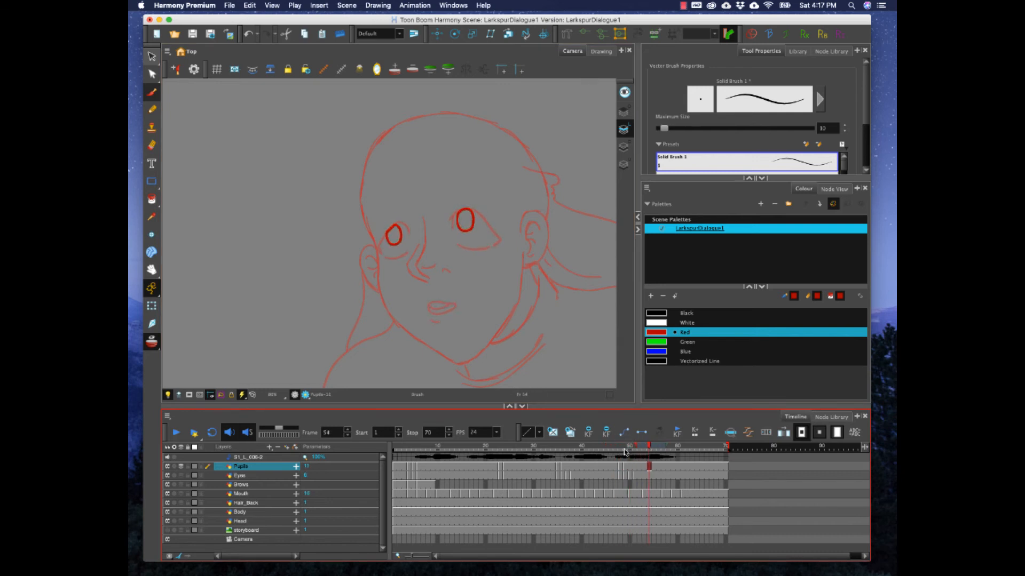
# Step: Play back the animation from the start and scrub through it to review the timing of the pupil movements
pyautogui.moveTo(624, 452); pyautogui.dragTo(547, 464)
pyautogui.moveTo(404, 452); pyautogui.dragTo(394, 452)
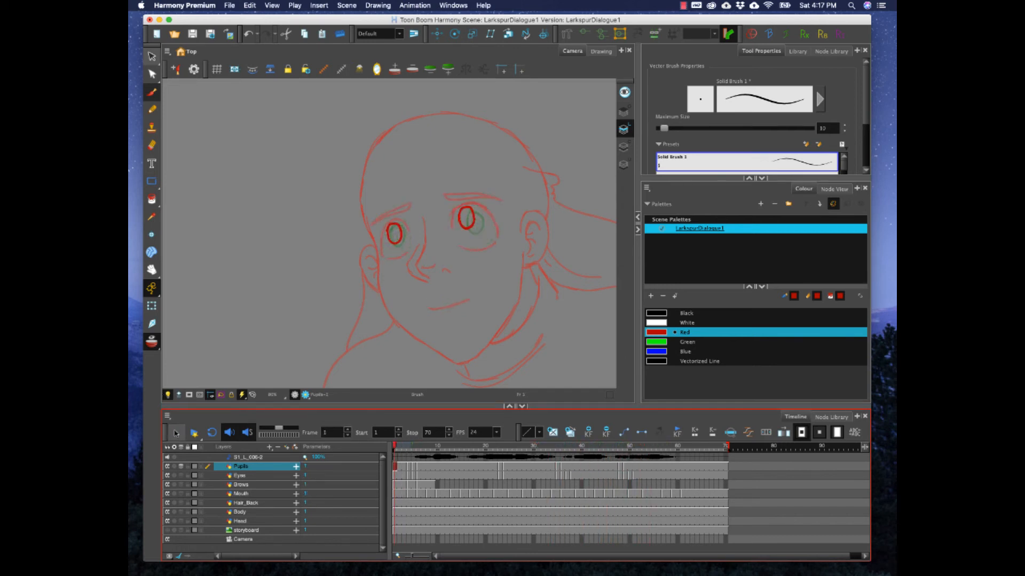
pyautogui.click(176, 433)
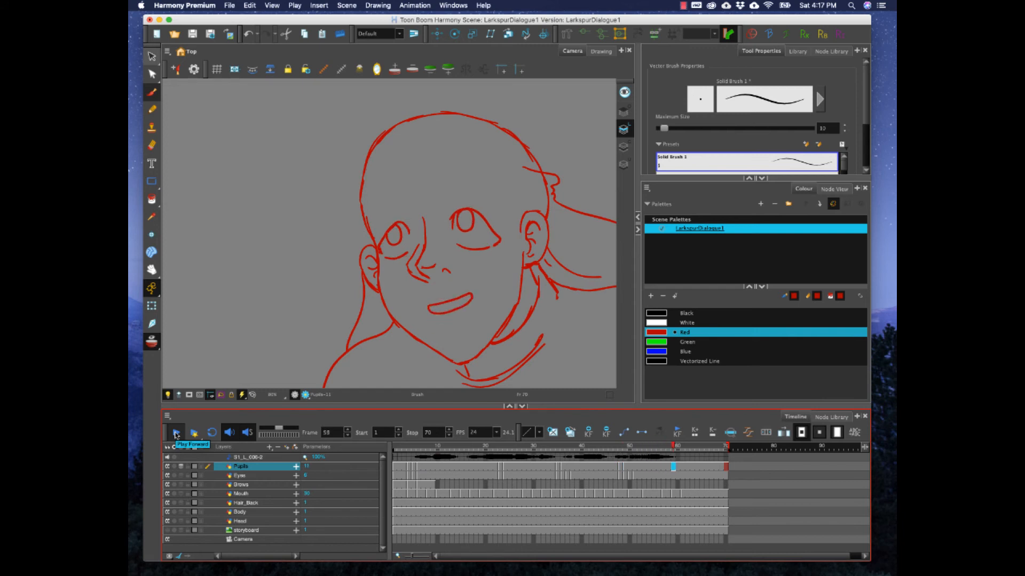
pyautogui.click(176, 435)
pyautogui.click(518, 448)
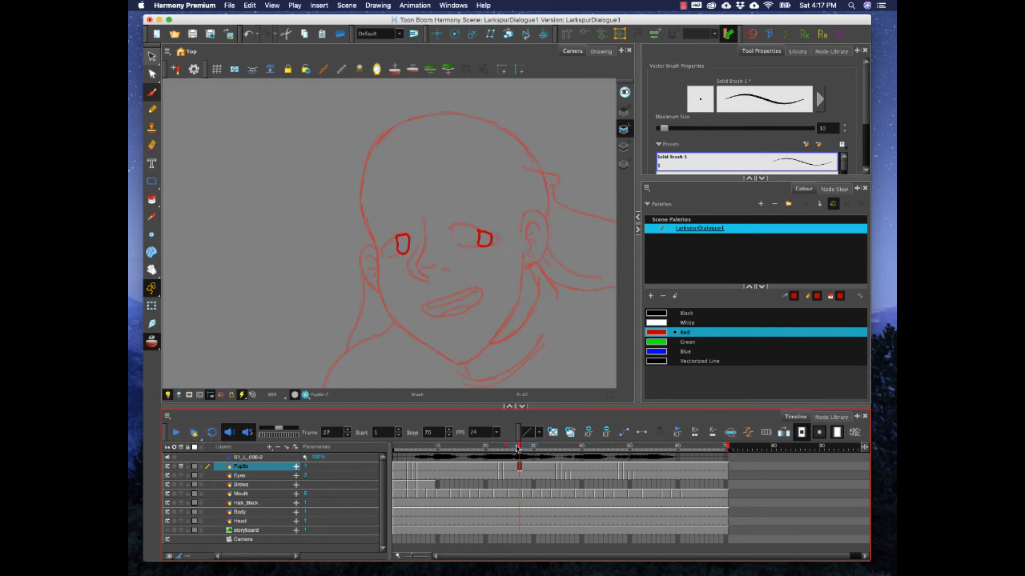
pyautogui.moveTo(518, 448); pyautogui.dragTo(479, 451)
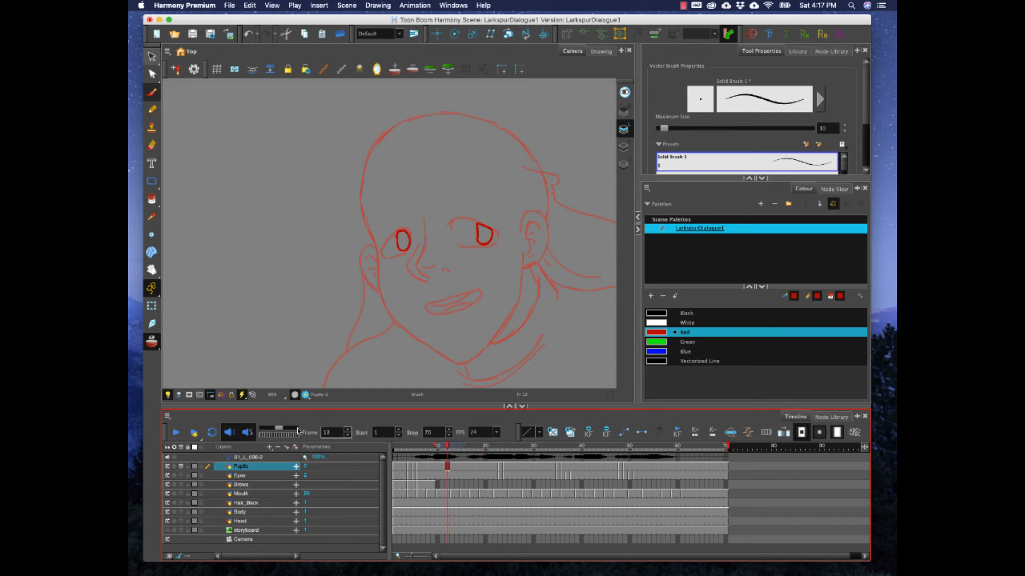
pyautogui.click(175, 434)
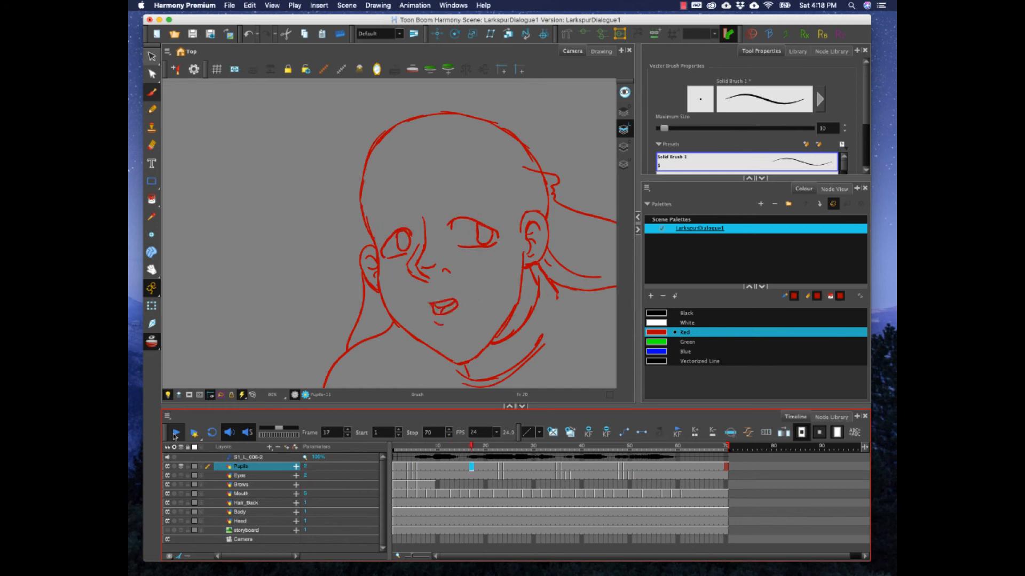
pyautogui.click(176, 436)
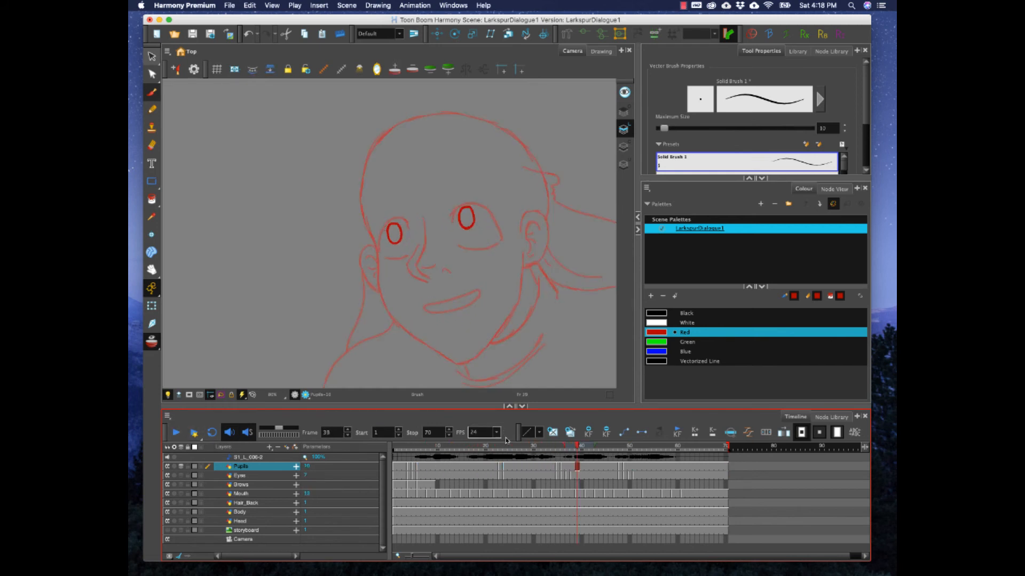
# Step: Move the in-between cells on the Pupils and Eyes layers from frame 23 to frame 17
pyautogui.click(501, 468)
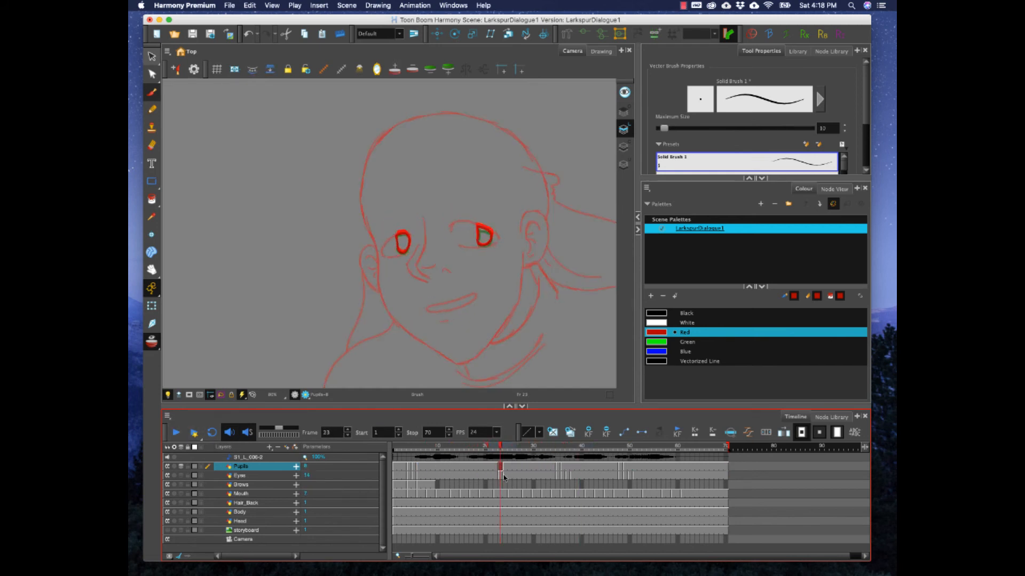
pyautogui.keyDown('shift'); pyautogui.click(503, 475); pyautogui.keyUp('shift')
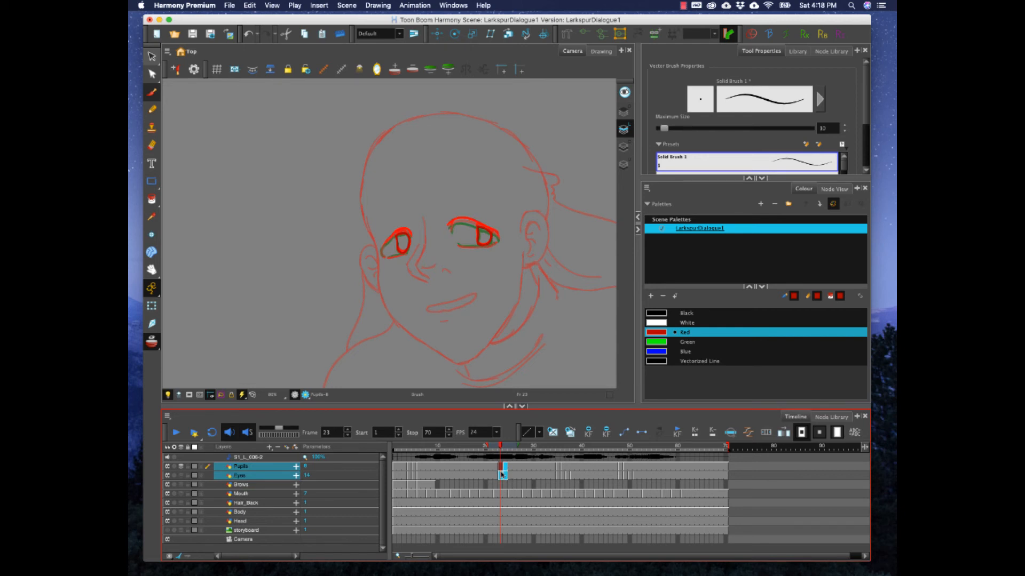
pyautogui.moveTo(500, 478); pyautogui.dragTo(473, 472)
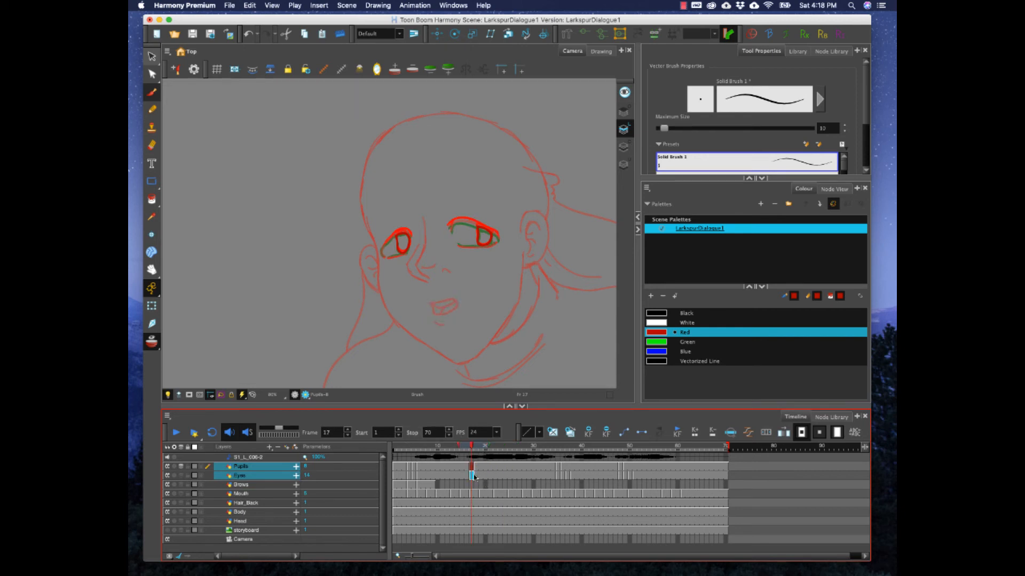
pyautogui.click(469, 479)
pyautogui.press('super+z')
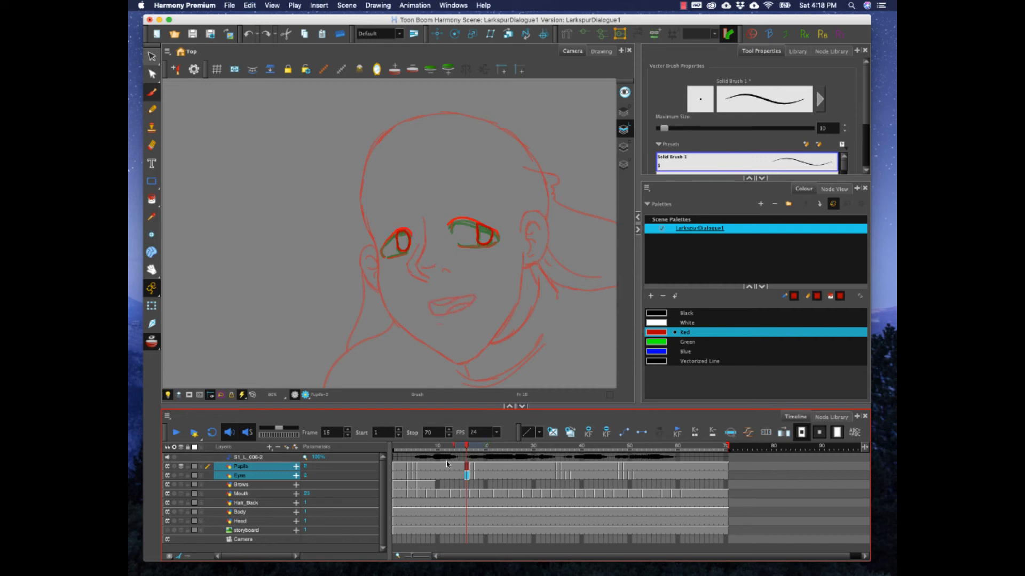
# Step: Play back the animation from frame 1 to check the earlier timing of the eyes and pupils
pyautogui.click(446, 466)
pyautogui.click(395, 447)
pyautogui.click(175, 435)
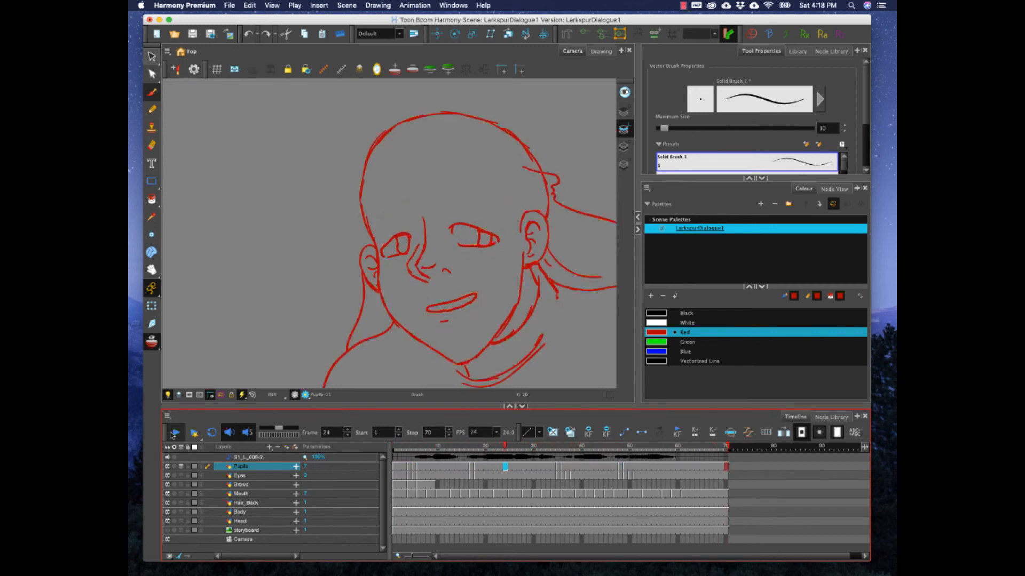
pyautogui.click(174, 433)
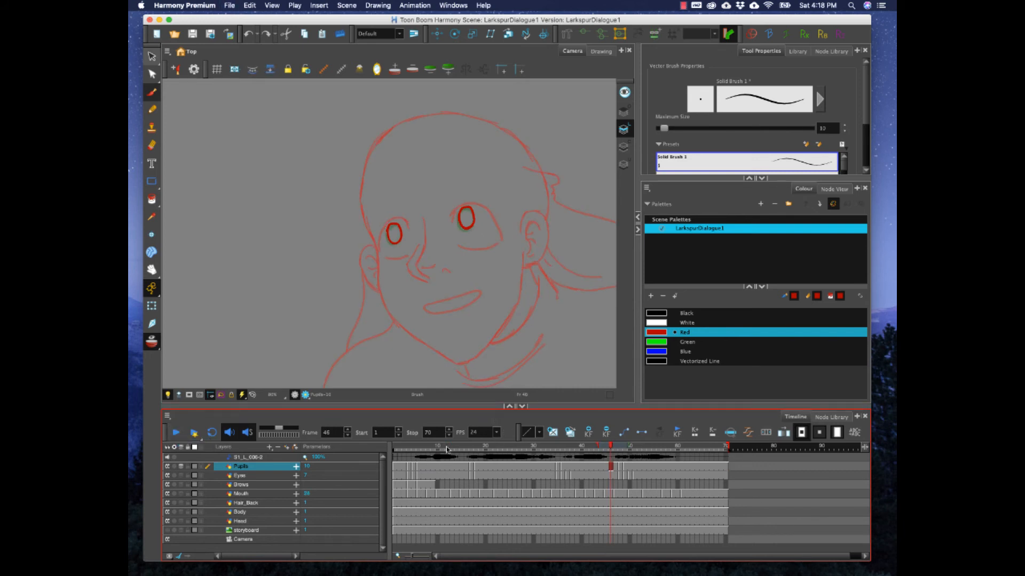
# Step: Clear frame 5 of the Brows layer and redraw both brows there as an in-between
pyautogui.moveTo(434, 446); pyautogui.dragTo(392, 450)
pyautogui.click(248, 485)
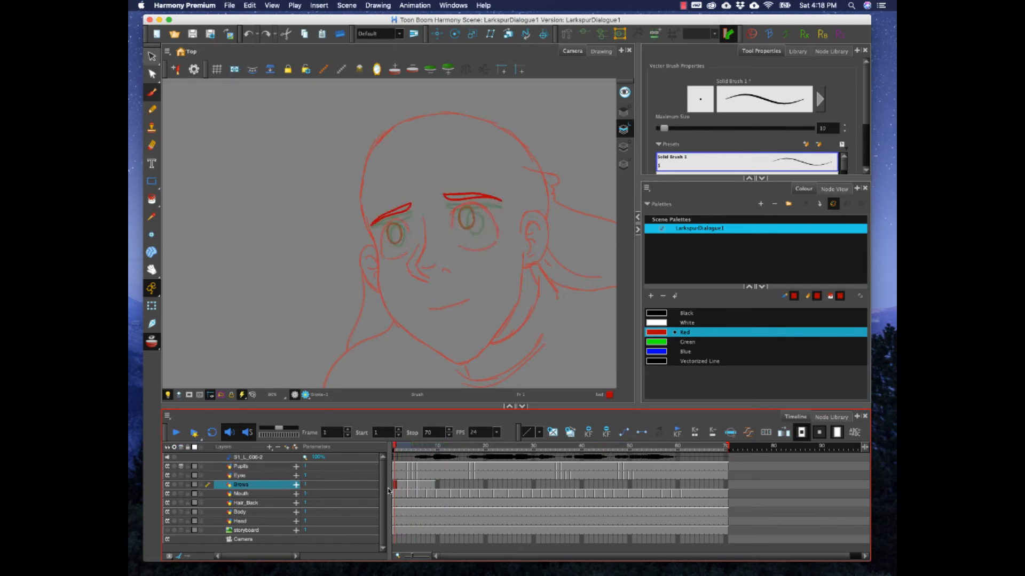
pyautogui.moveTo(394, 450); pyautogui.dragTo(414, 453)
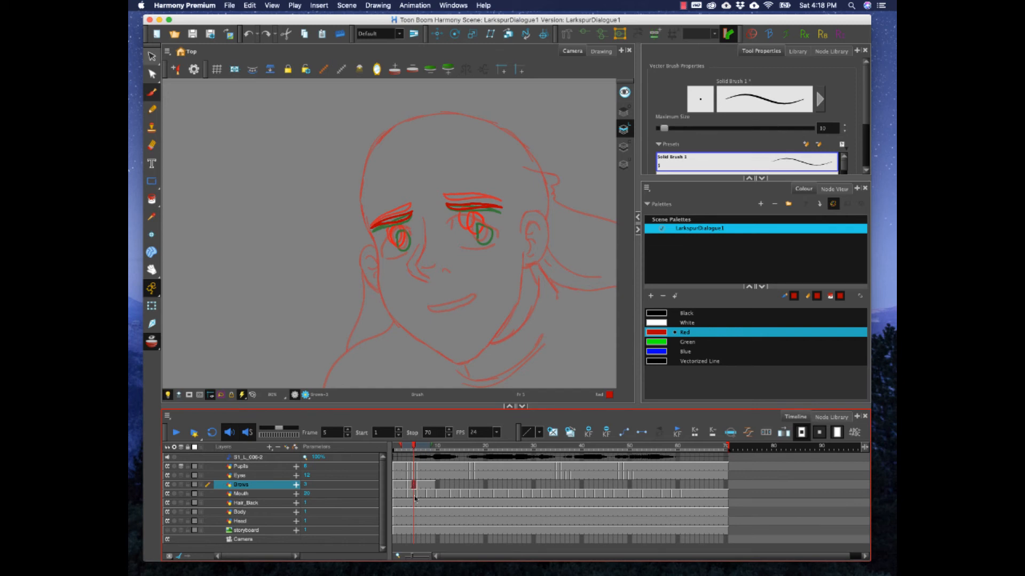
pyautogui.press('Delete')
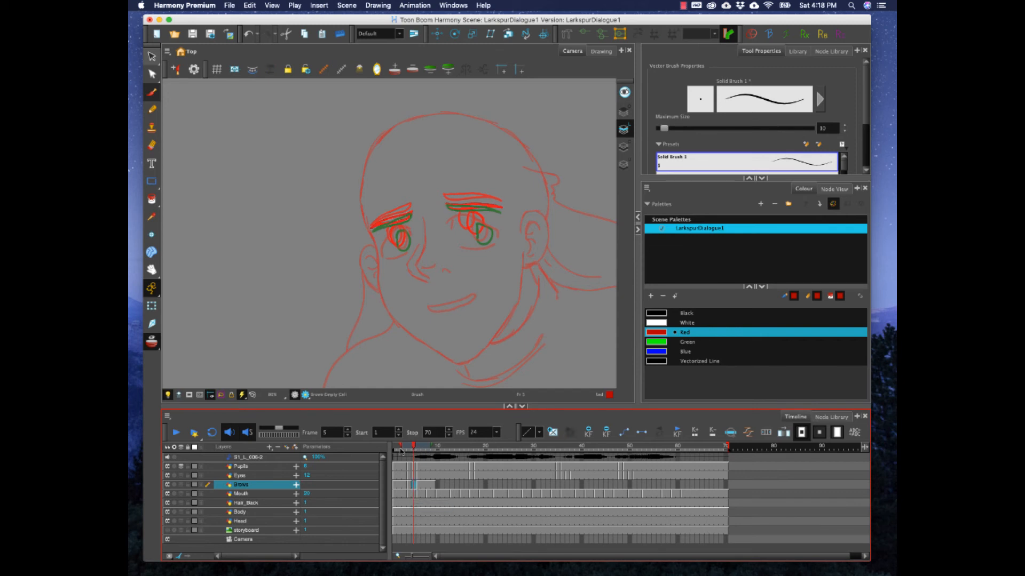
pyautogui.moveTo(400, 445); pyautogui.dragTo(405, 445)
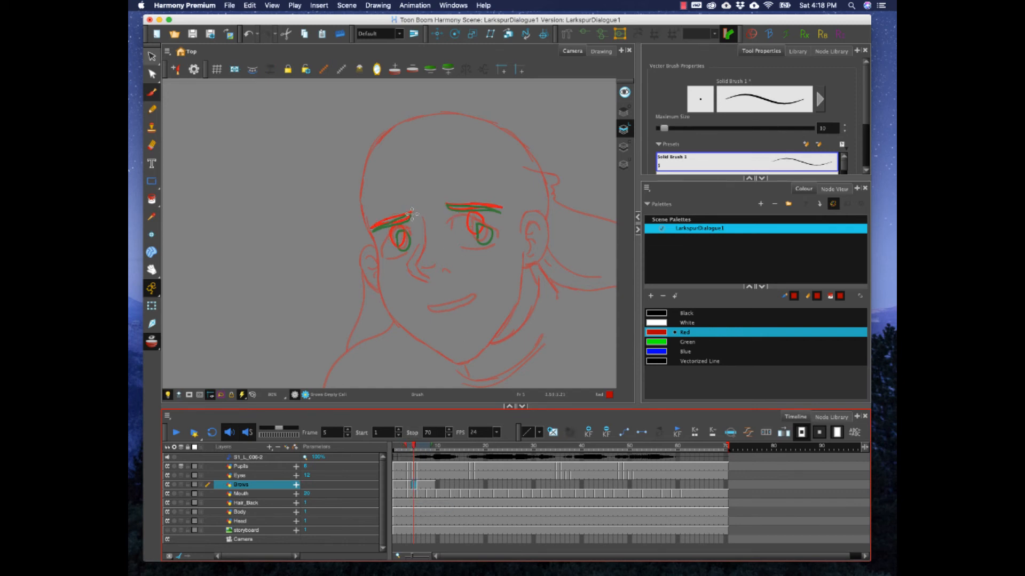
pyautogui.moveTo(412, 215)
pyautogui.mouseDown()
pyautogui.moveTo(372, 232)
pyautogui.moveTo(396, 218)
pyautogui.mouseUp()
pyautogui.moveTo(410, 214)
pyautogui.mouseDown()
pyautogui.moveTo(499, 211)
pyautogui.moveTo(447, 205)
pyautogui.mouseUp()
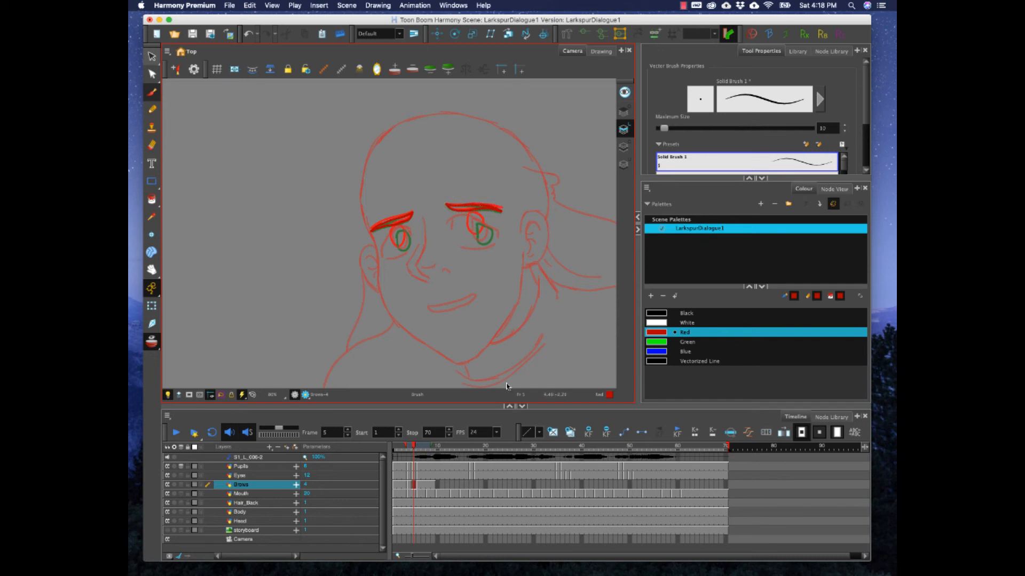
# Step: Extend the brows' exposure through frame 17 and draw both brows in a lowered pose at frame 18 of the Brows layer
pyautogui.moveTo(413, 447); pyautogui.dragTo(476, 457)
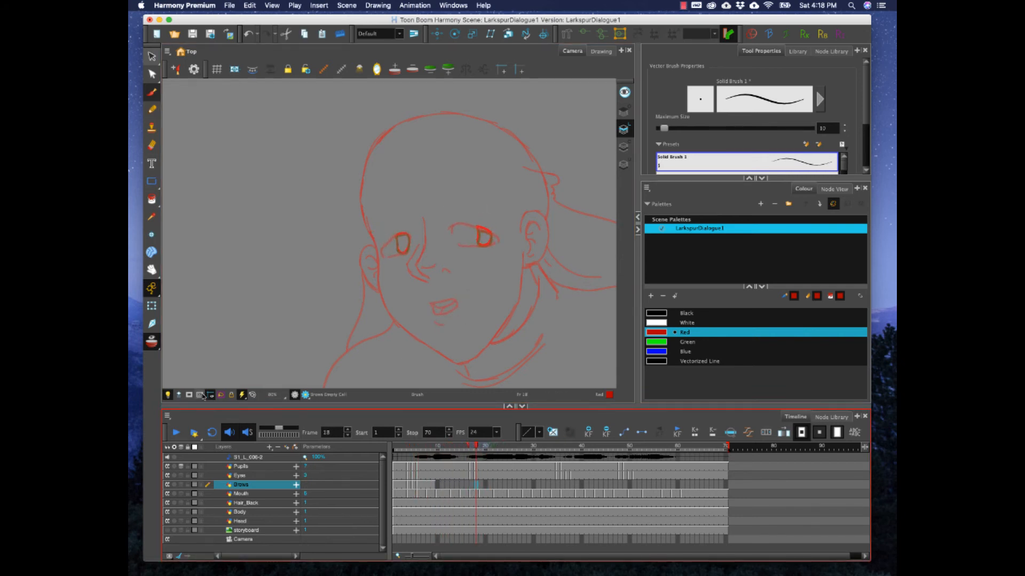
pyautogui.click(469, 482)
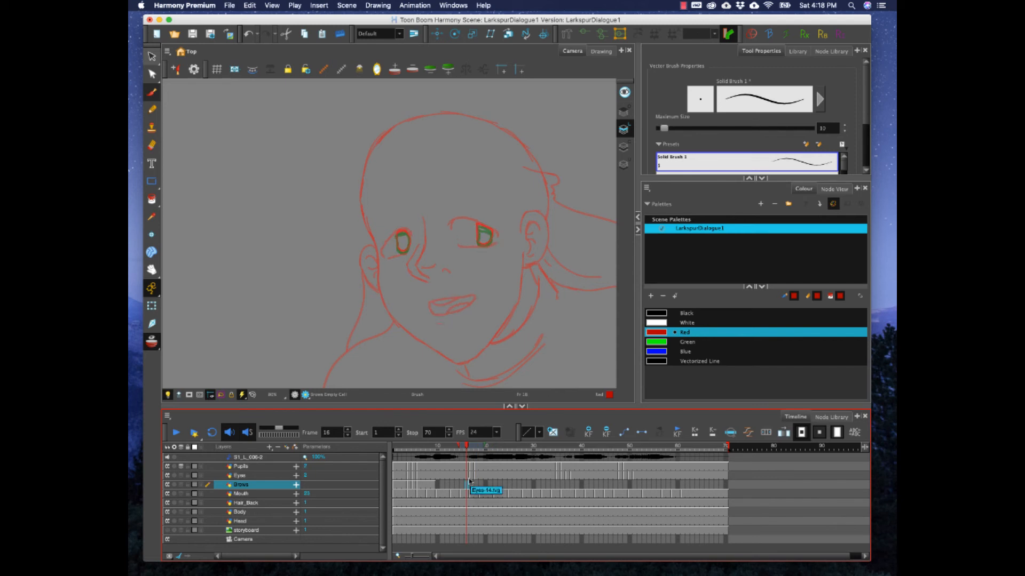
pyautogui.press('F5')
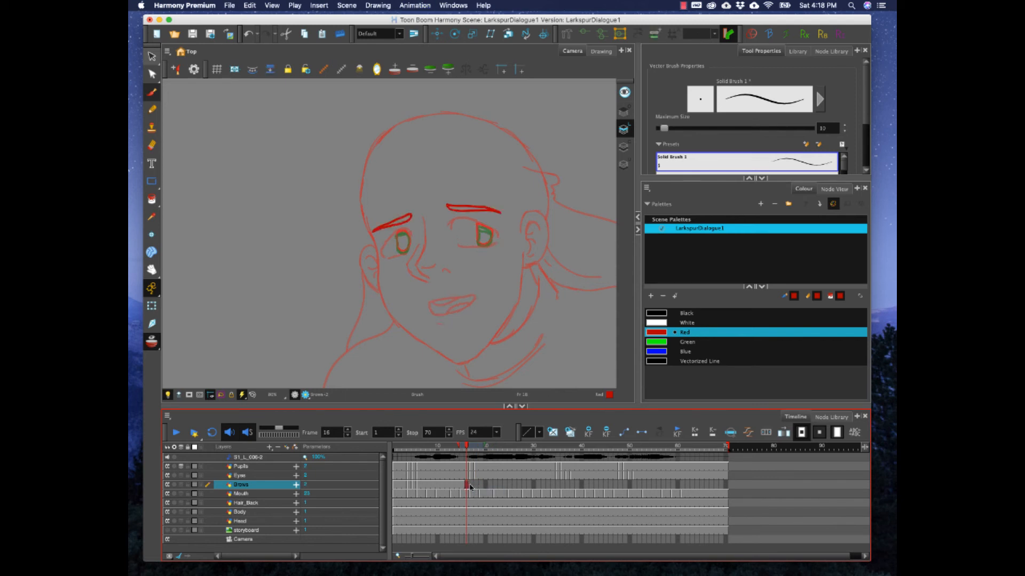
pyautogui.click(470, 485)
pyautogui.click(475, 485)
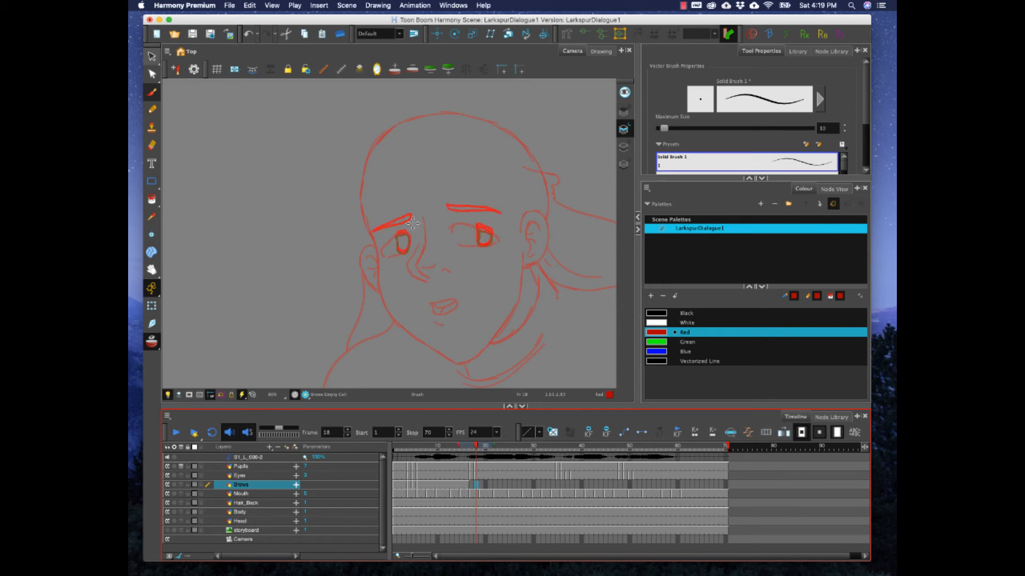
pyautogui.moveTo(412, 224)
pyautogui.mouseDown()
pyautogui.moveTo(374, 237)
pyautogui.moveTo(381, 230)
pyautogui.mouseUp()
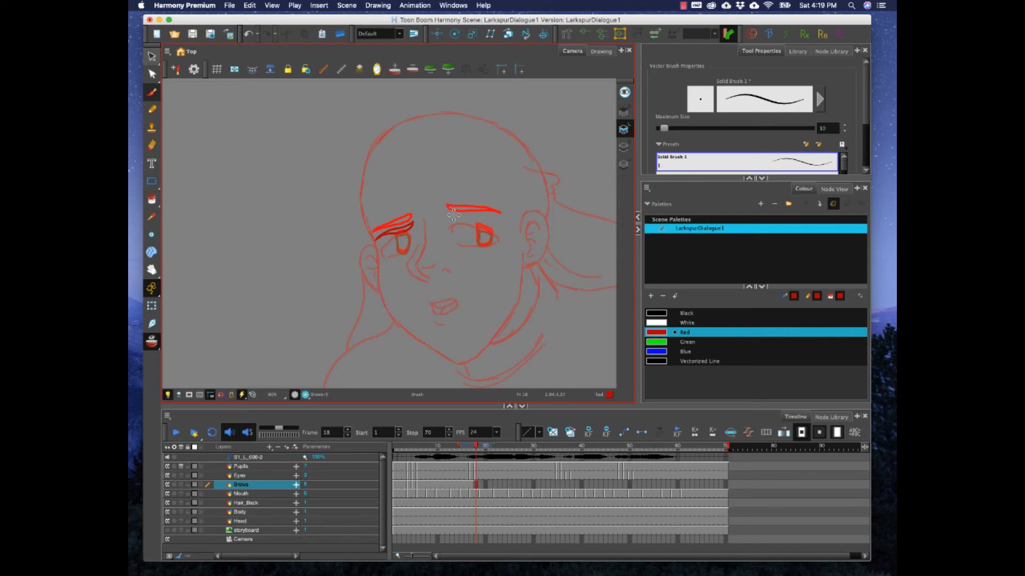
pyautogui.moveTo(453, 220)
pyautogui.mouseDown()
pyautogui.moveTo(504, 227)
pyautogui.moveTo(483, 212)
pyautogui.moveTo(448, 215)
pyautogui.mouseUp()
# Step: Clear the cells at frames 17, 16 and 15 of the Brows layer
pyautogui.click(472, 485)
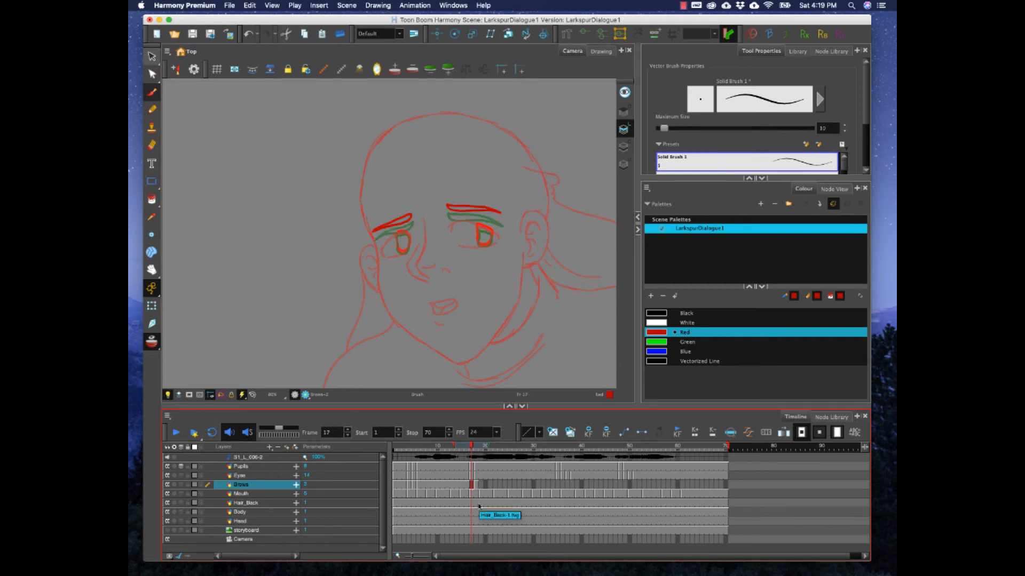
pyautogui.press('Delete')
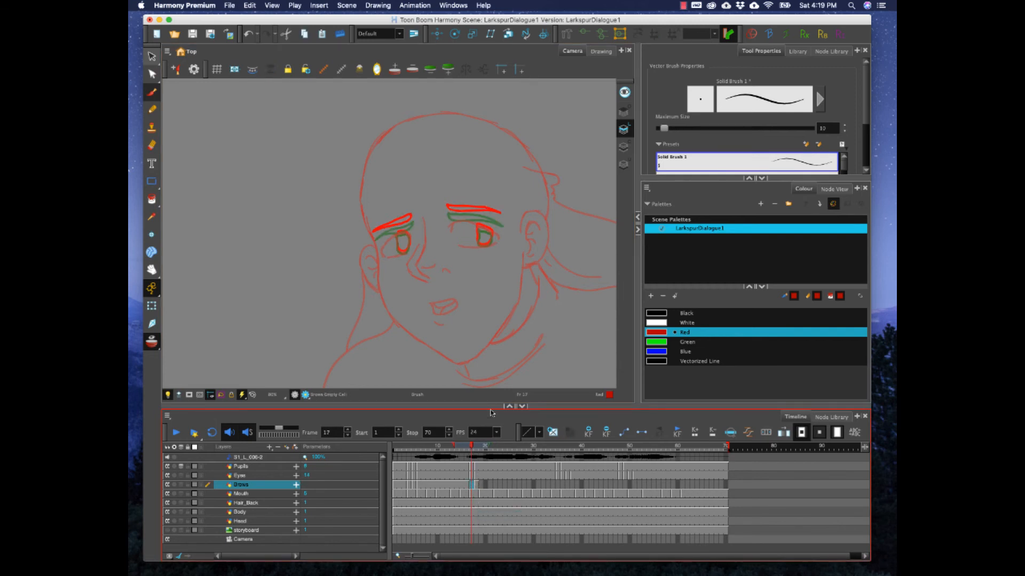
pyautogui.click(467, 485)
pyautogui.press('Delete')
pyautogui.click(462, 485)
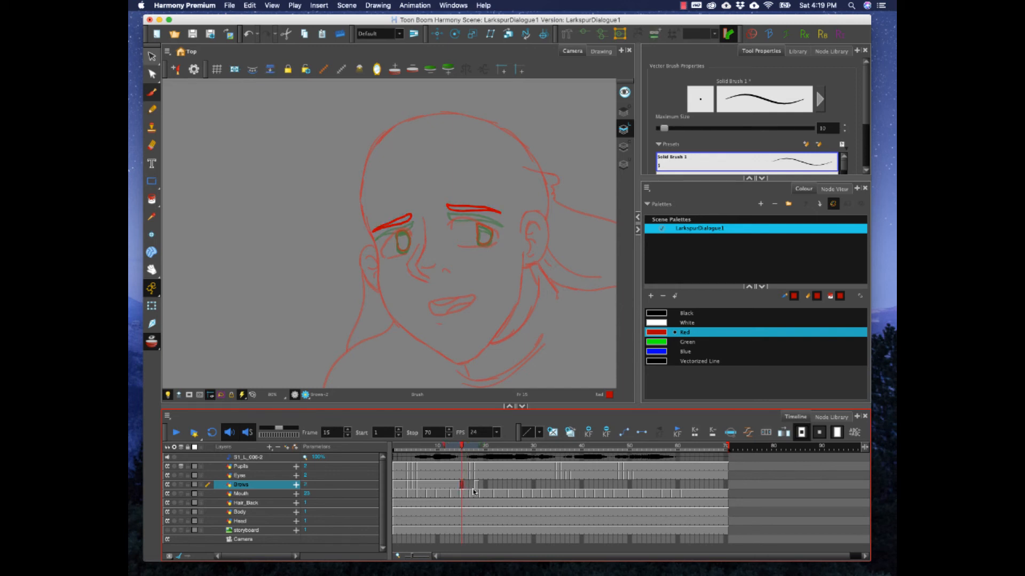
pyautogui.press('Delete')
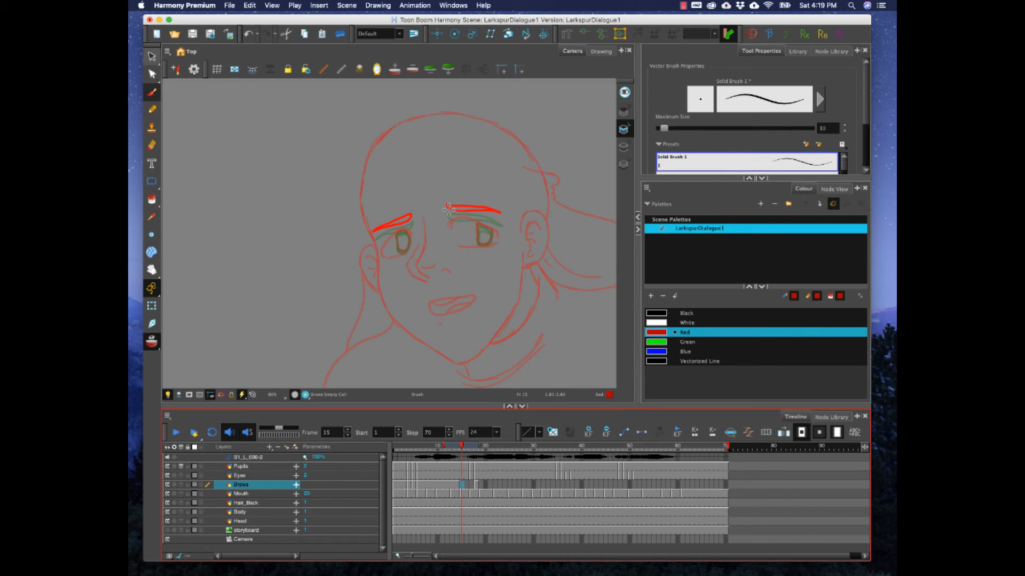
# Step: Draw both brows slightly lowered at frame 15 of the Brows layer, undoing and redrawing the first stroke
pyautogui.moveTo(446, 211); pyautogui.dragTo(502, 223)
pyautogui.press('super+z')
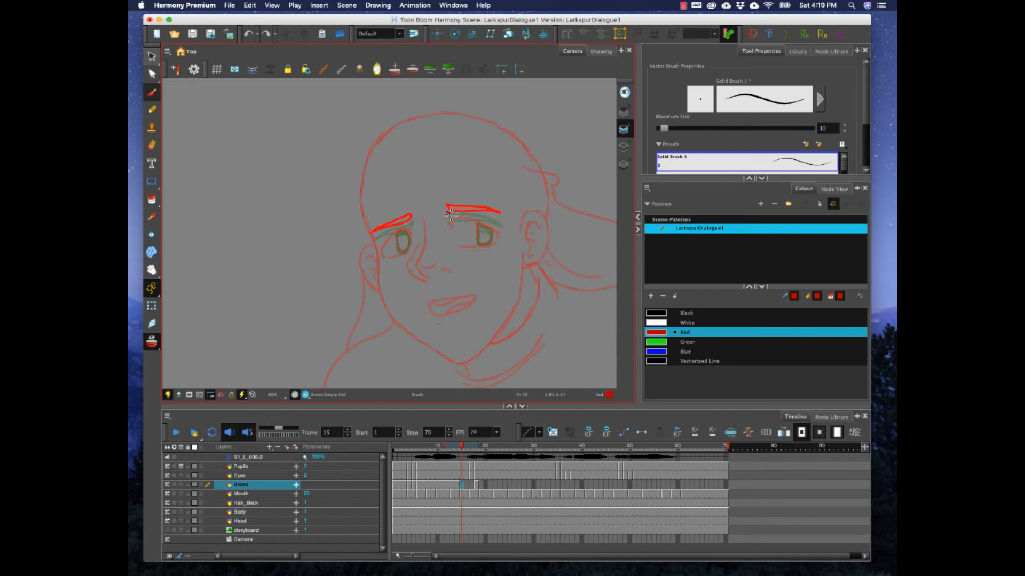
pyautogui.moveTo(464, 215)
pyautogui.mouseDown()
pyautogui.moveTo(502, 223)
pyautogui.moveTo(470, 209)
pyautogui.moveTo(410, 211)
pyautogui.moveTo(374, 237)
pyautogui.moveTo(411, 217)
pyautogui.mouseUp()
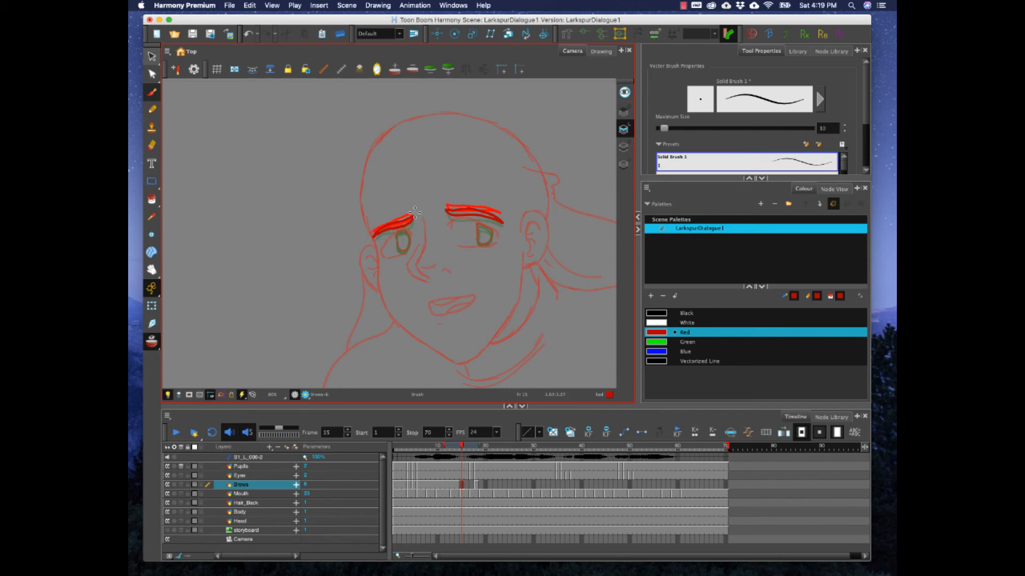
# Step: Draw in-betweens of both brows at frames 16 and 17, leading down to the lowered pose at frame 18
pyautogui.click(466, 487)
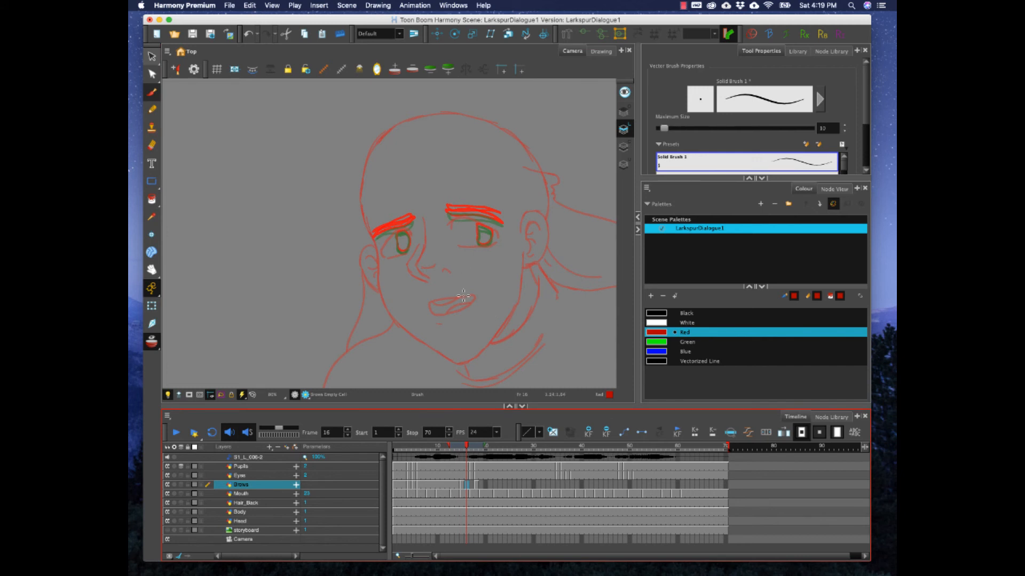
pyautogui.moveTo(455, 446); pyautogui.dragTo(459, 447)
pyautogui.moveTo(448, 214)
pyautogui.mouseDown()
pyautogui.moveTo(502, 225)
pyautogui.moveTo(443, 211)
pyautogui.moveTo(372, 238)
pyautogui.moveTo(416, 218)
pyautogui.moveTo(401, 222)
pyautogui.mouseUp()
pyautogui.click(472, 483)
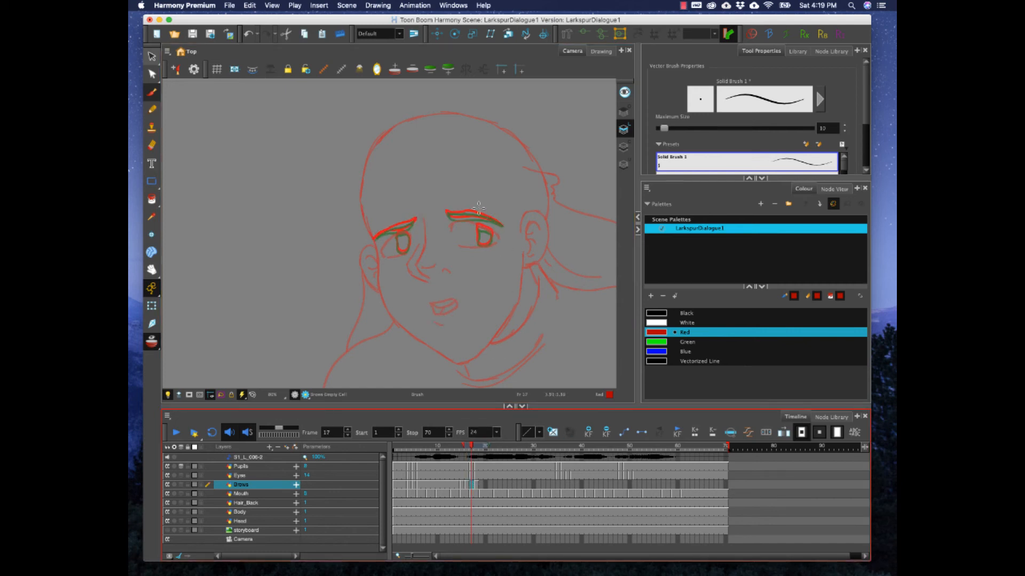
pyautogui.click(448, 215)
pyautogui.moveTo(448, 215)
pyautogui.mouseDown()
pyautogui.moveTo(502, 229)
pyautogui.moveTo(447, 212)
pyautogui.moveTo(374, 240)
pyautogui.moveTo(413, 222)
pyautogui.mouseUp()
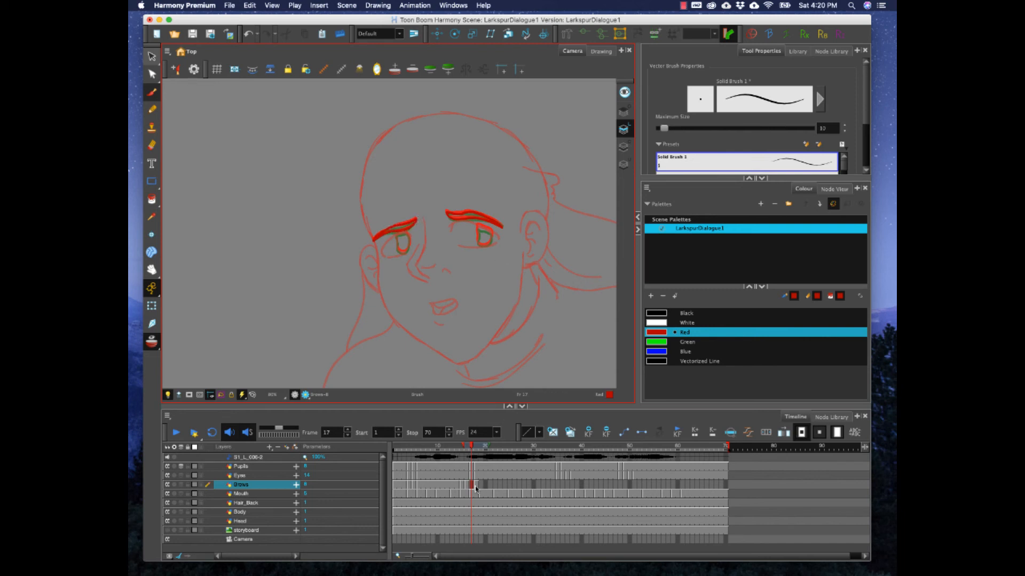
# Step: Extend the exposure of the lowered brows through frame 32 of the Brows layer
pyautogui.click(483, 485)
pyautogui.click(490, 485)
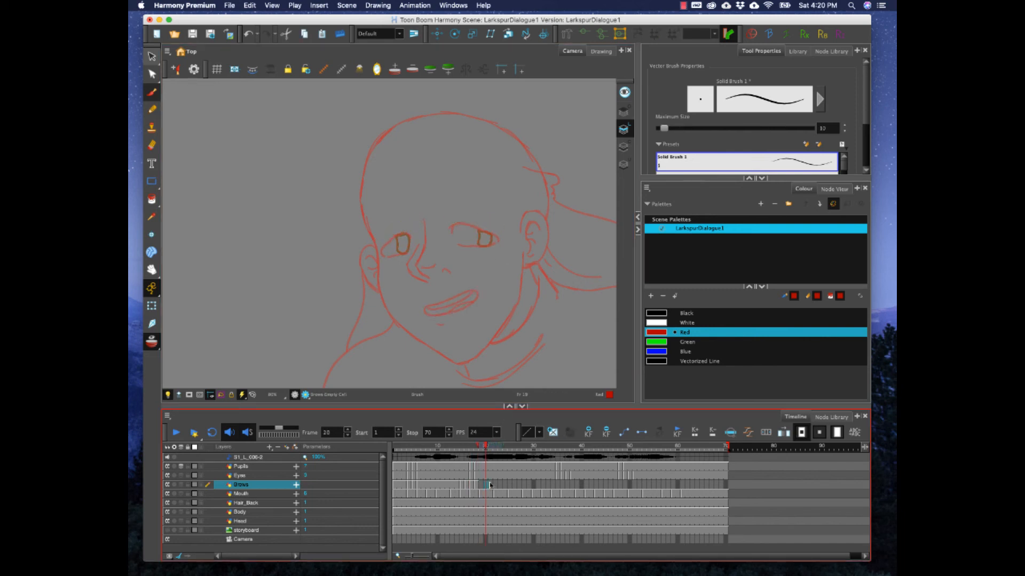
pyautogui.moveTo(465, 456)
pyautogui.mouseDown()
pyautogui.moveTo(451, 456)
pyautogui.moveTo(556, 457)
pyautogui.moveTo(545, 460)
pyautogui.mouseUp()
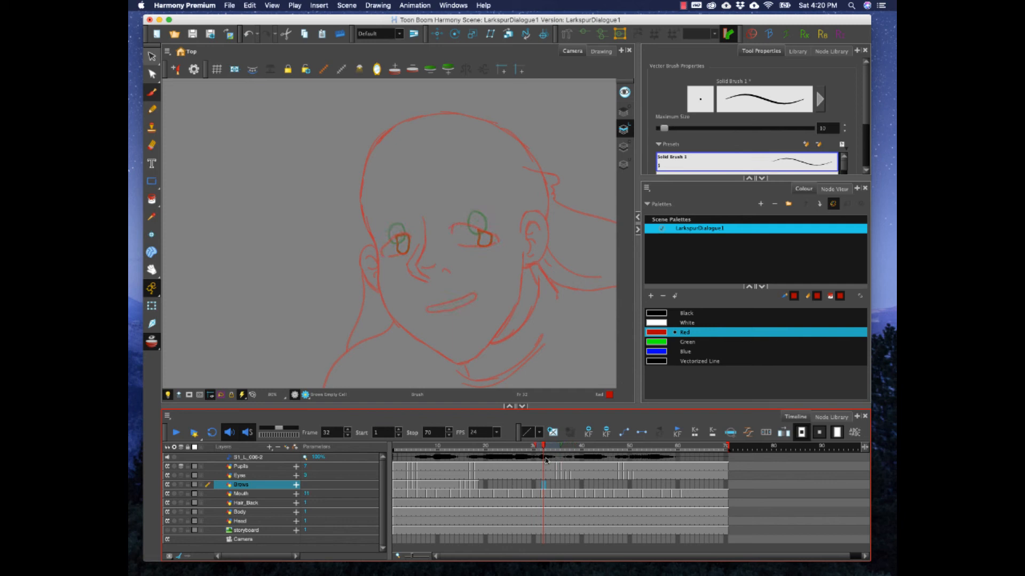
pyautogui.press('F5')
# Step: Draw both brows raised at frame 38 of the Brows layer, with small crease marks between them
pyautogui.click(557, 484)
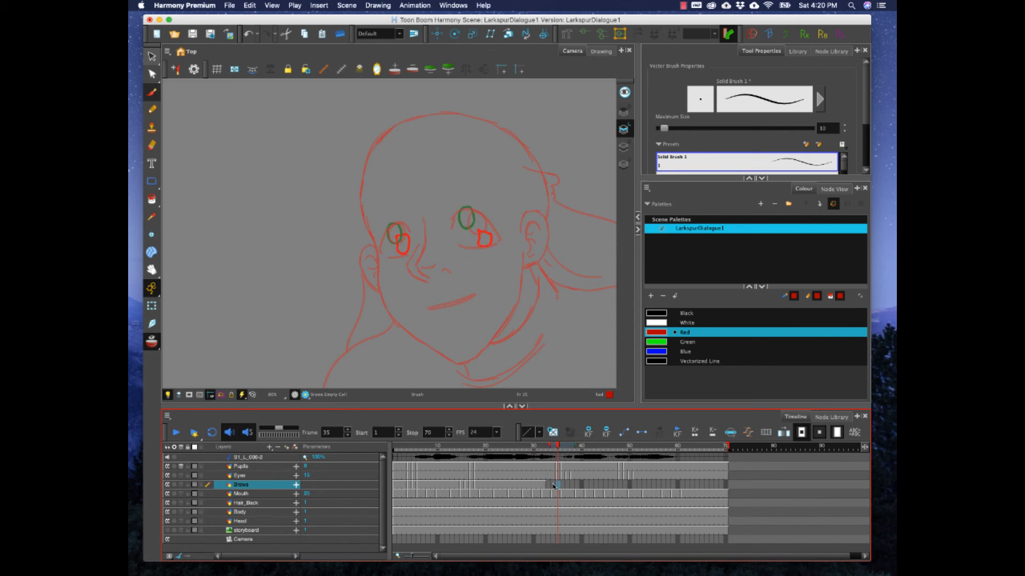
pyautogui.click(553, 485)
pyautogui.click(557, 446)
pyautogui.moveTo(557, 449); pyautogui.dragTo(573, 454)
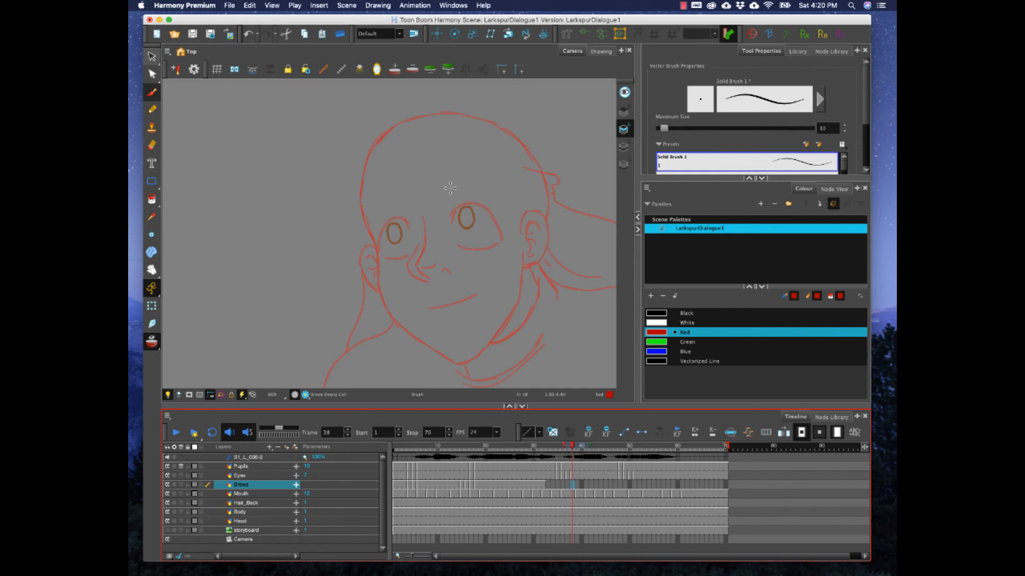
pyautogui.moveTo(450, 188)
pyautogui.mouseDown()
pyautogui.moveTo(504, 209)
pyautogui.moveTo(451, 187)
pyautogui.moveTo(367, 225)
pyautogui.moveTo(406, 199)
pyautogui.mouseUp()
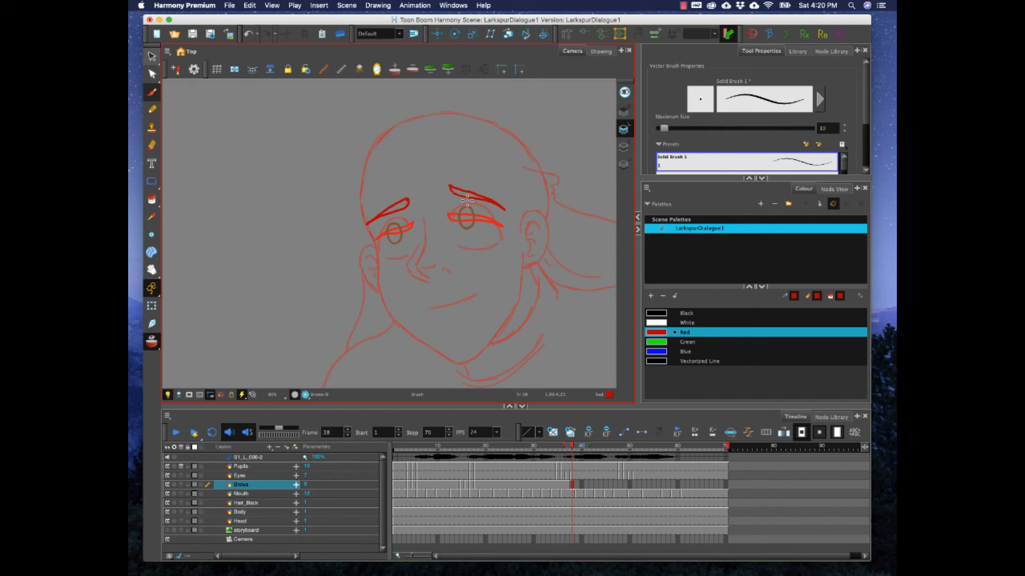
pyautogui.moveTo(449, 187); pyautogui.dragTo(450, 192)
pyautogui.moveTo(447, 184); pyautogui.dragTo(501, 208)
pyautogui.moveTo(459, 196)
pyautogui.mouseDown()
pyautogui.moveTo(490, 200)
pyautogui.moveTo(439, 185)
pyautogui.moveTo(454, 189)
pyautogui.mouseUp()
# Step: Clear the cells from frame 33 to frame 37 of the Brows layer
pyautogui.click(563, 486)
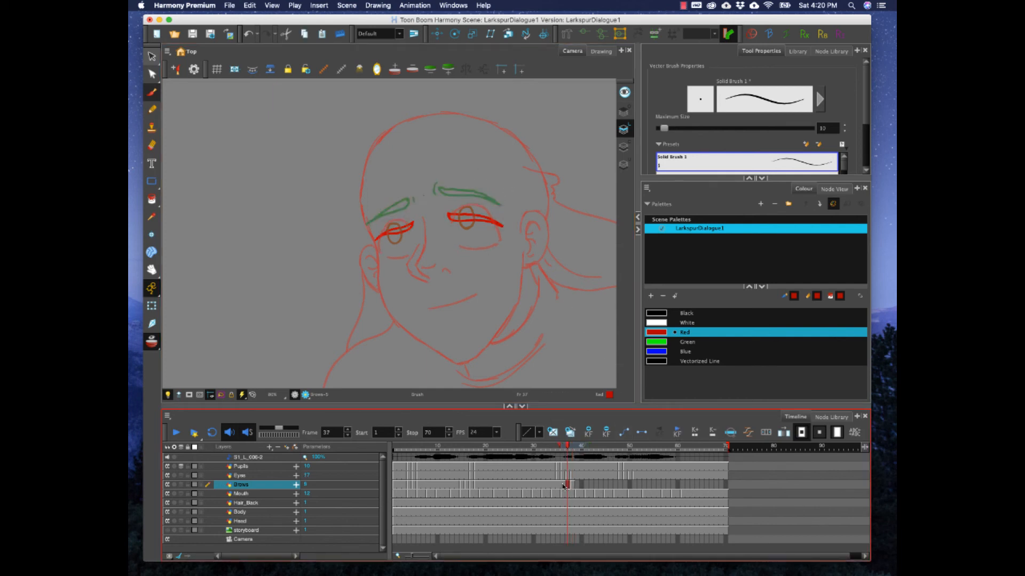
pyautogui.keyDown('shift'); pyautogui.click(548, 486); pyautogui.keyUp('shift')
pyautogui.press('Delete')
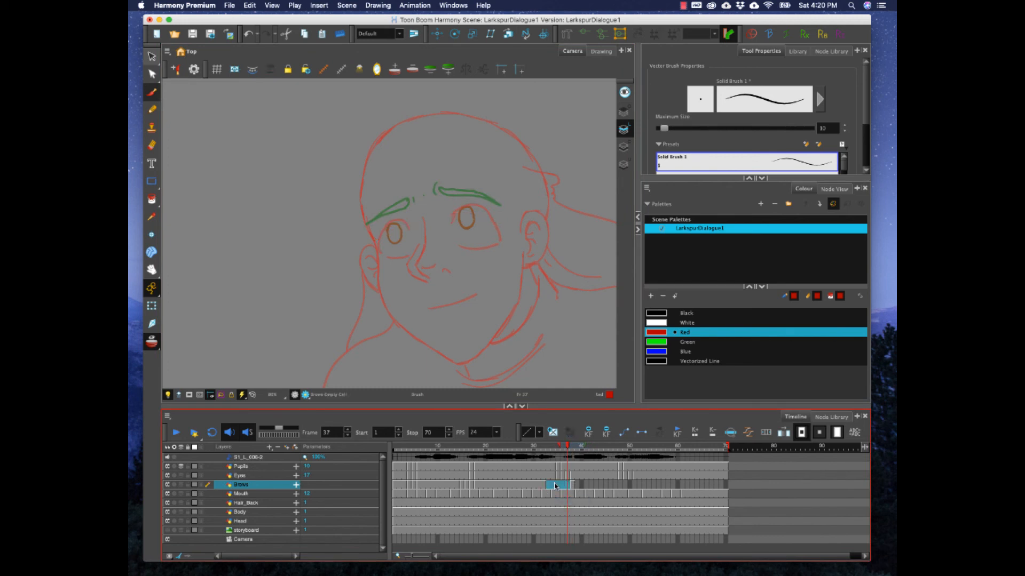
# Step: Draw both brows starting to rise at frame 33 of the Brows layer, undoing and redrawing the first attempt
pyautogui.click(548, 486)
pyautogui.click(564, 446)
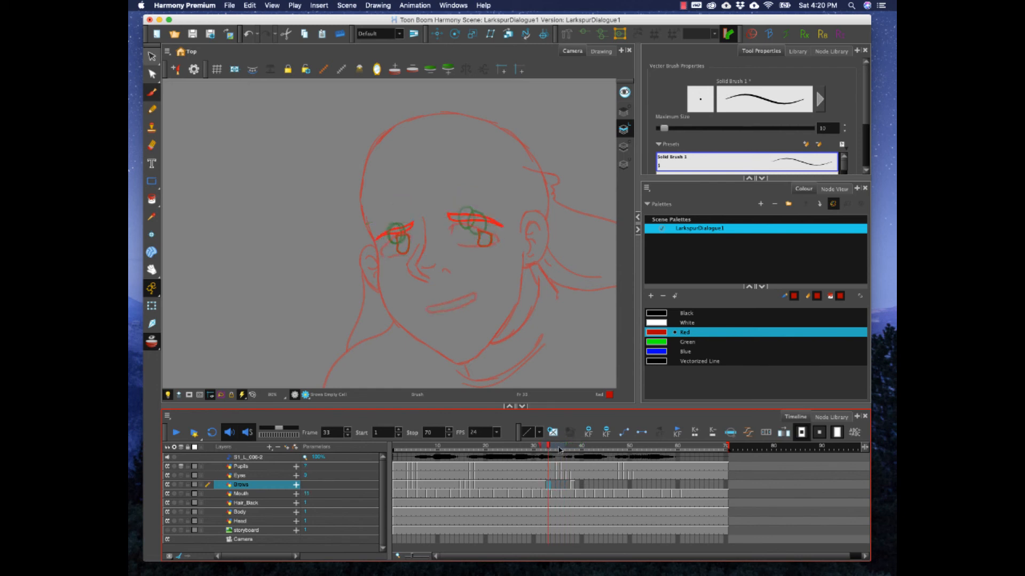
pyautogui.click(552, 453)
pyautogui.moveTo(445, 204)
pyautogui.mouseDown()
pyautogui.moveTo(502, 216)
pyautogui.moveTo(448, 212)
pyautogui.mouseUp()
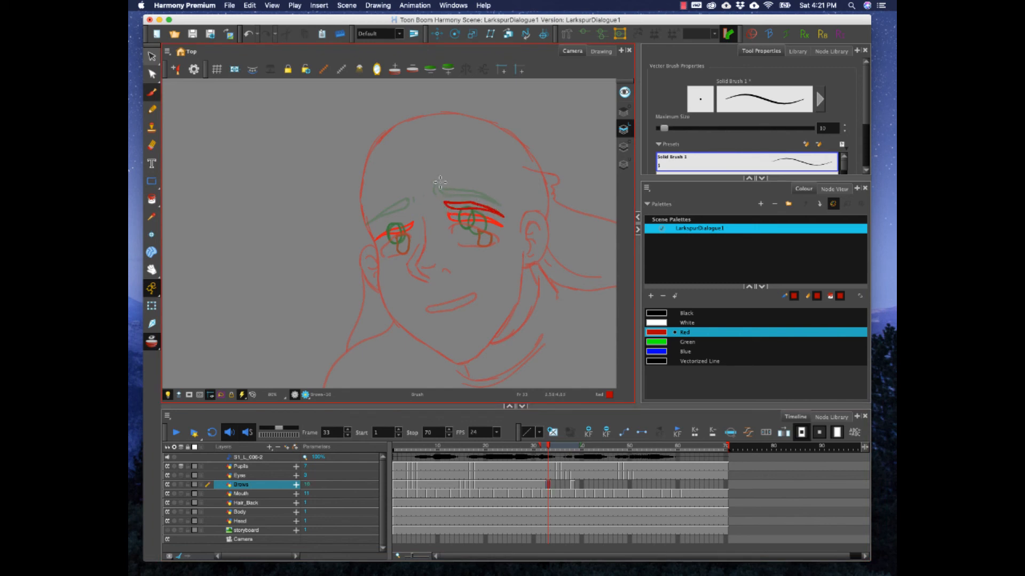
pyautogui.press('super+z')
pyautogui.press('super+z')
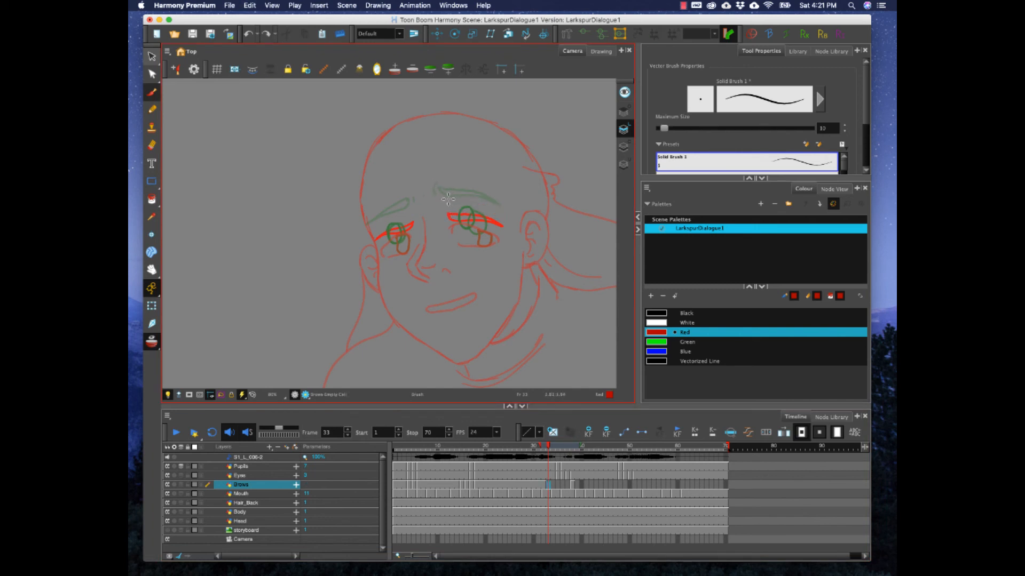
pyautogui.moveTo(452, 211)
pyautogui.mouseDown()
pyautogui.moveTo(500, 226)
pyautogui.moveTo(446, 204)
pyautogui.moveTo(373, 237)
pyautogui.moveTo(414, 212)
pyautogui.mouseUp()
# Step: Draw in-betweens of both brows at frames 34 and 35, moving up toward the raised pose at frame 38
pyautogui.click(554, 485)
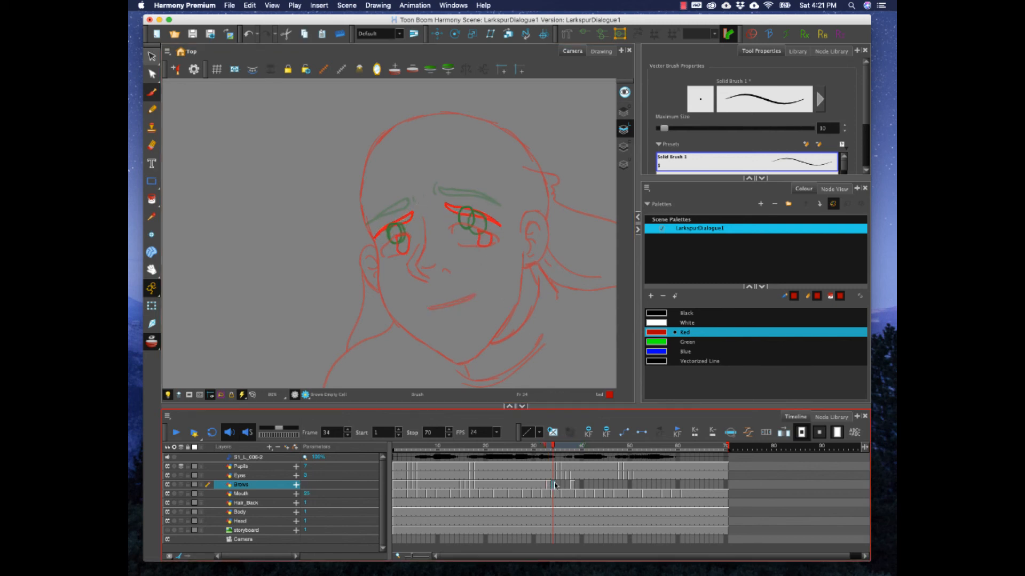
pyautogui.moveTo(443, 198)
pyautogui.mouseDown()
pyautogui.moveTo(502, 216)
pyautogui.moveTo(443, 194)
pyautogui.moveTo(367, 230)
pyautogui.moveTo(414, 199)
pyautogui.mouseUp()
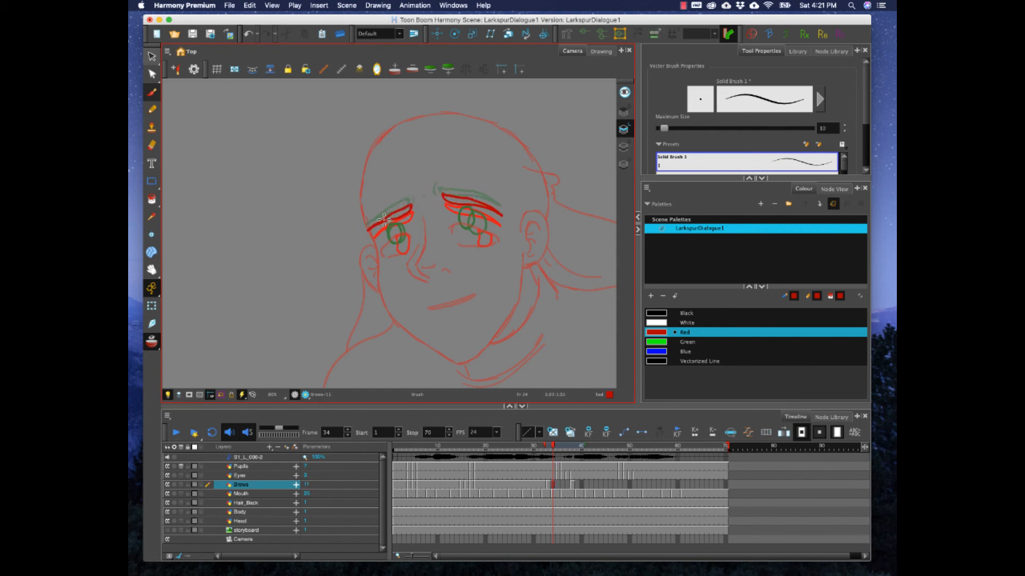
pyautogui.click(560, 486)
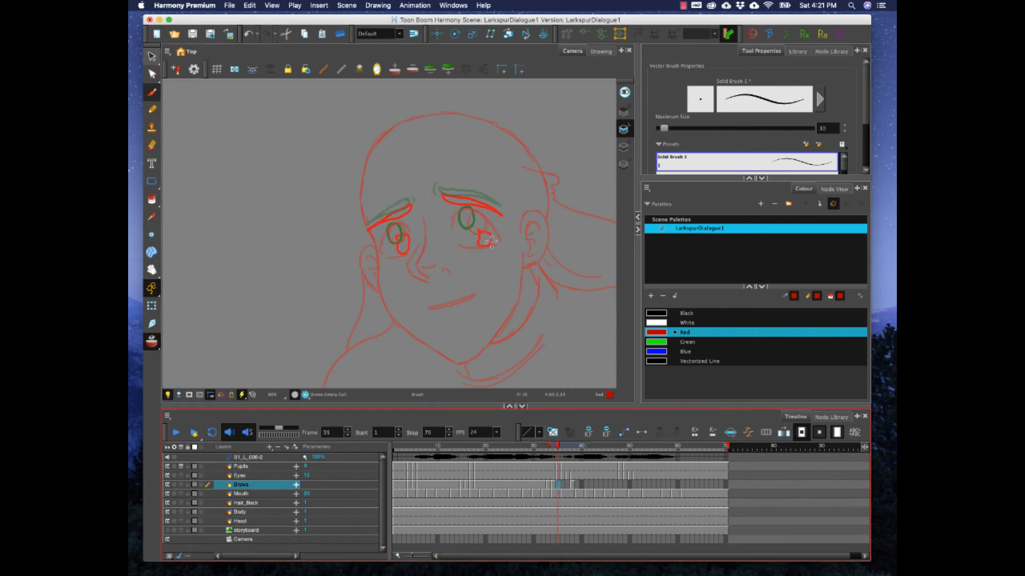
pyautogui.moveTo(462, 201)
pyautogui.mouseDown()
pyautogui.moveTo(503, 212)
pyautogui.moveTo(442, 192)
pyautogui.moveTo(368, 227)
pyautogui.moveTo(407, 200)
pyautogui.mouseUp()
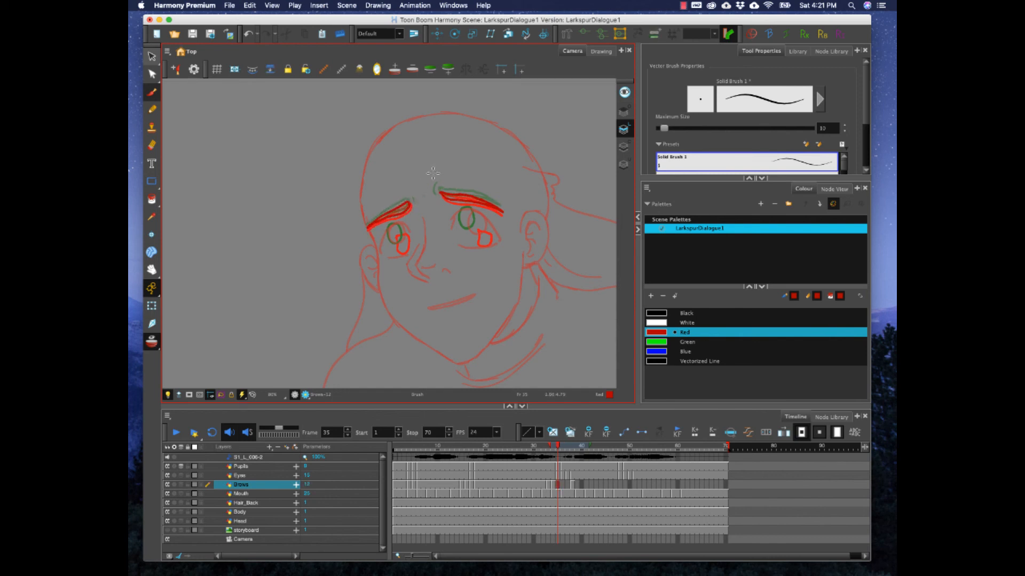
# Step: Draw in-betweens of both brows with crease marks at frames 36 and 37, easing into the raised pose at frame 38
pyautogui.click(562, 484)
pyautogui.moveTo(439, 191)
pyautogui.mouseDown()
pyautogui.moveTo(502, 209)
pyautogui.moveTo(440, 191)
pyautogui.moveTo(367, 227)
pyautogui.moveTo(409, 205)
pyautogui.mouseUp()
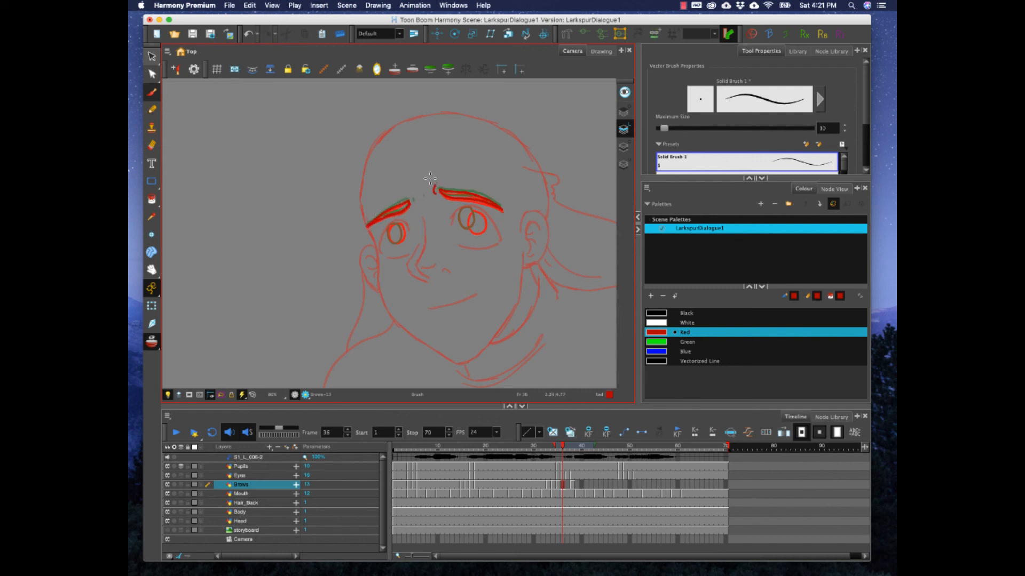
pyautogui.click(568, 485)
pyautogui.moveTo(444, 191)
pyautogui.mouseDown()
pyautogui.moveTo(500, 207)
pyautogui.moveTo(439, 190)
pyautogui.mouseUp()
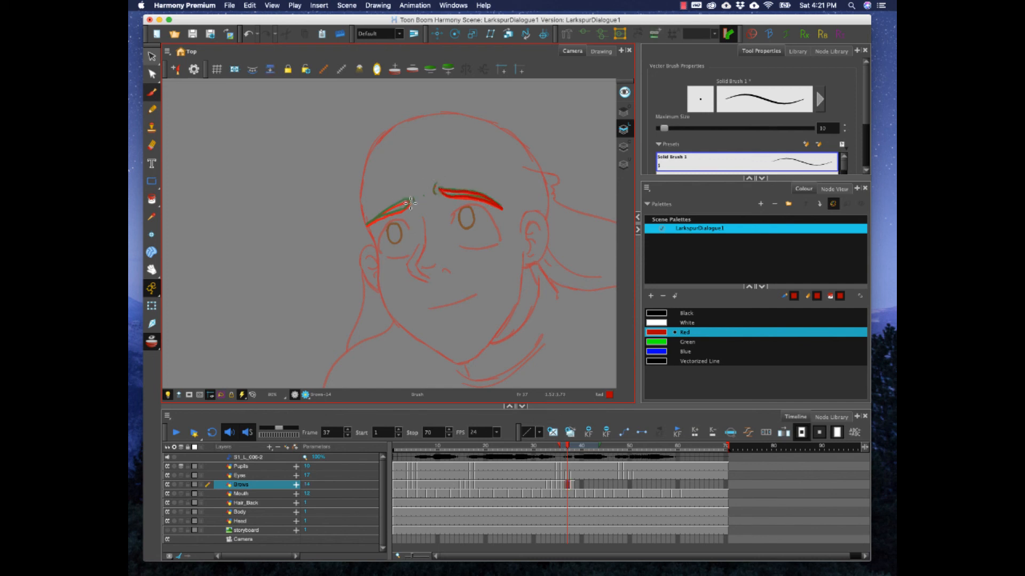
pyautogui.moveTo(391, 212)
pyautogui.mouseDown()
pyautogui.moveTo(368, 225)
pyautogui.moveTo(400, 204)
pyautogui.mouseUp()
pyautogui.moveTo(436, 193); pyautogui.dragTo(436, 186)
pyautogui.click(568, 450)
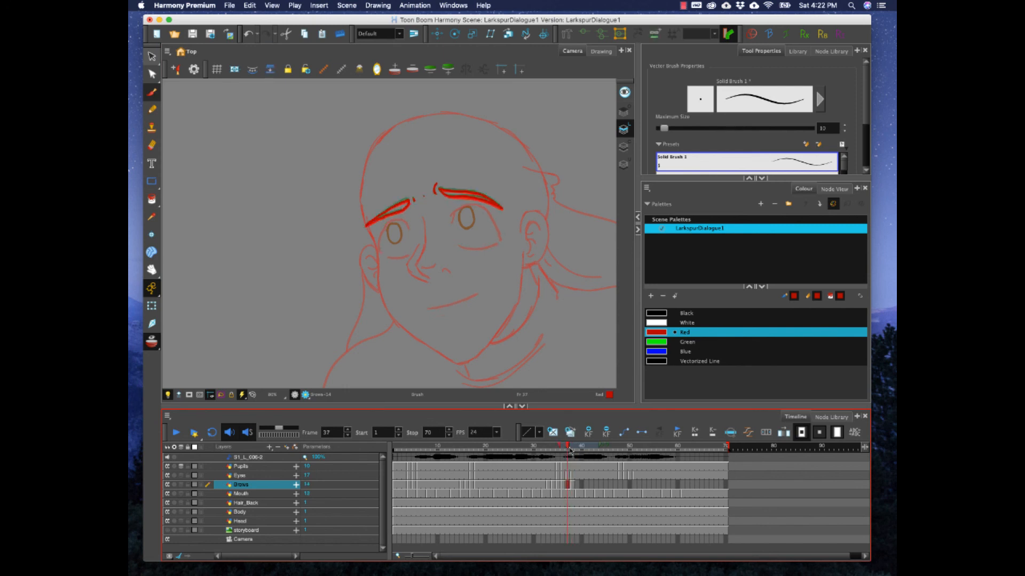
pyautogui.moveTo(568, 450); pyautogui.dragTo(619, 450)
pyautogui.click(634, 484)
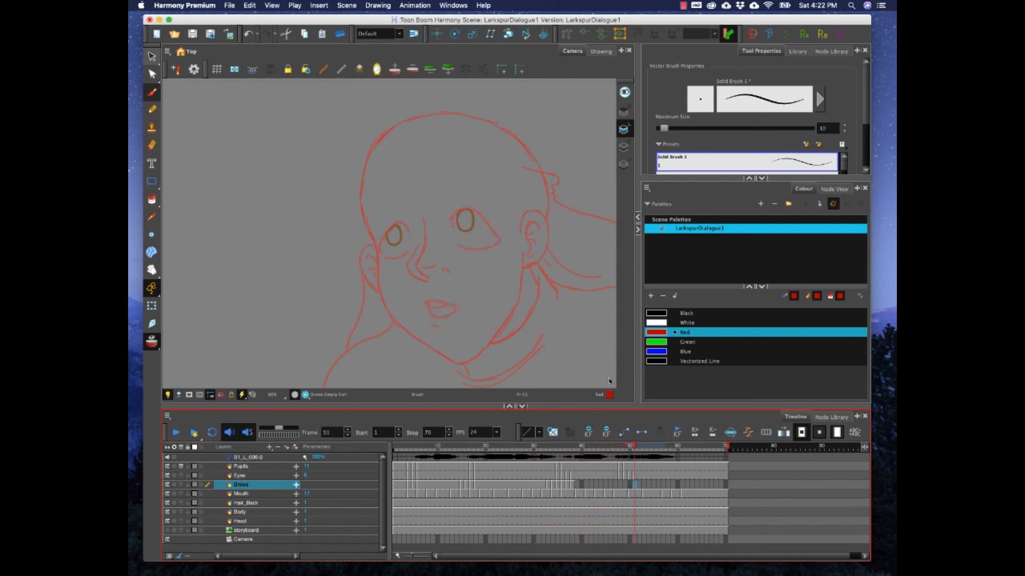
pyautogui.moveTo(446, 196)
pyautogui.mouseDown()
pyautogui.moveTo(503, 212)
pyautogui.moveTo(435, 185)
pyautogui.mouseUp()
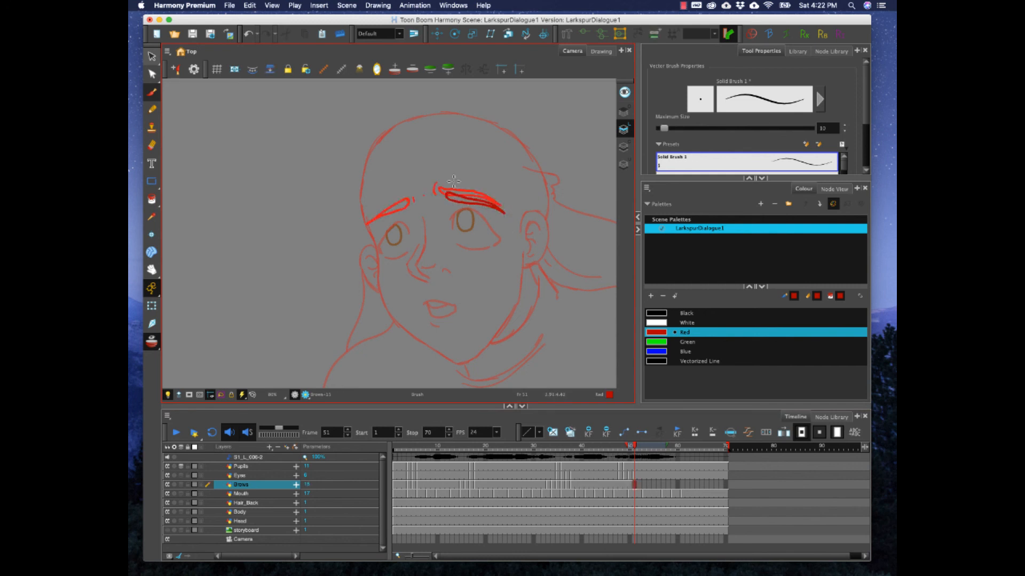
pyautogui.press('super+z')
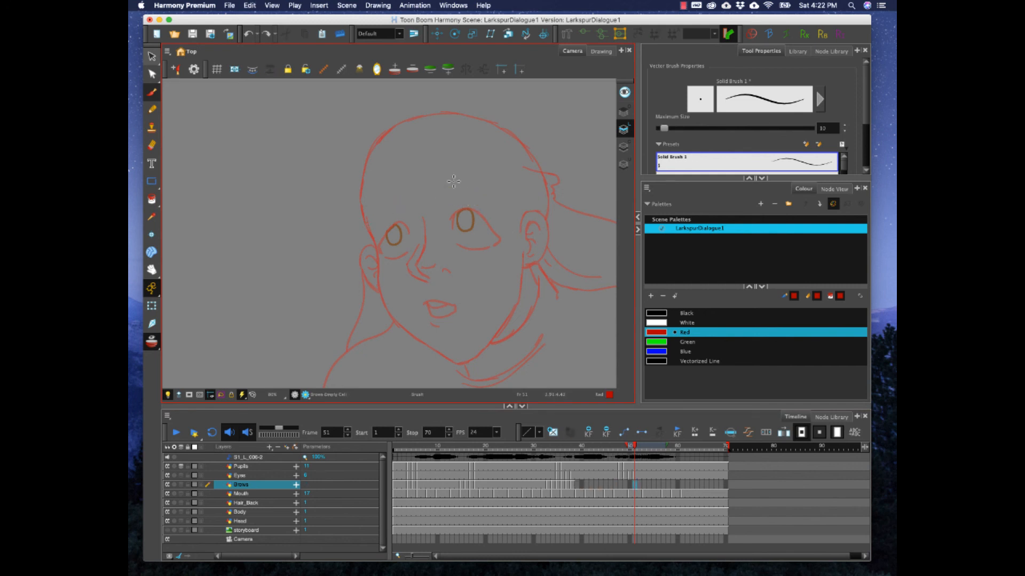
# Step: Extend the exposure of the raised brows through frame 50 of the Brows layer and select frame 51
pyautogui.click(611, 484)
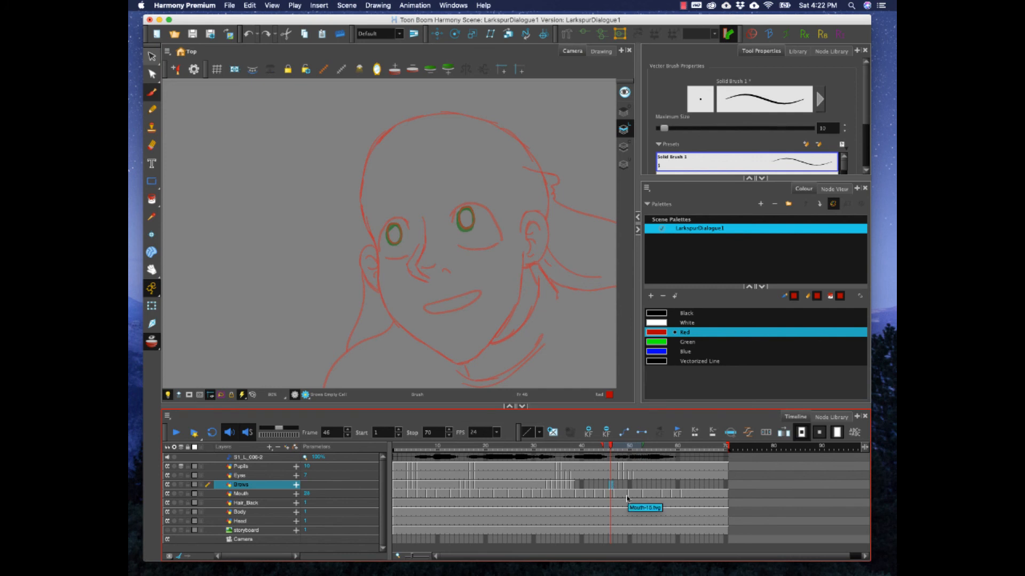
pyautogui.click(631, 483)
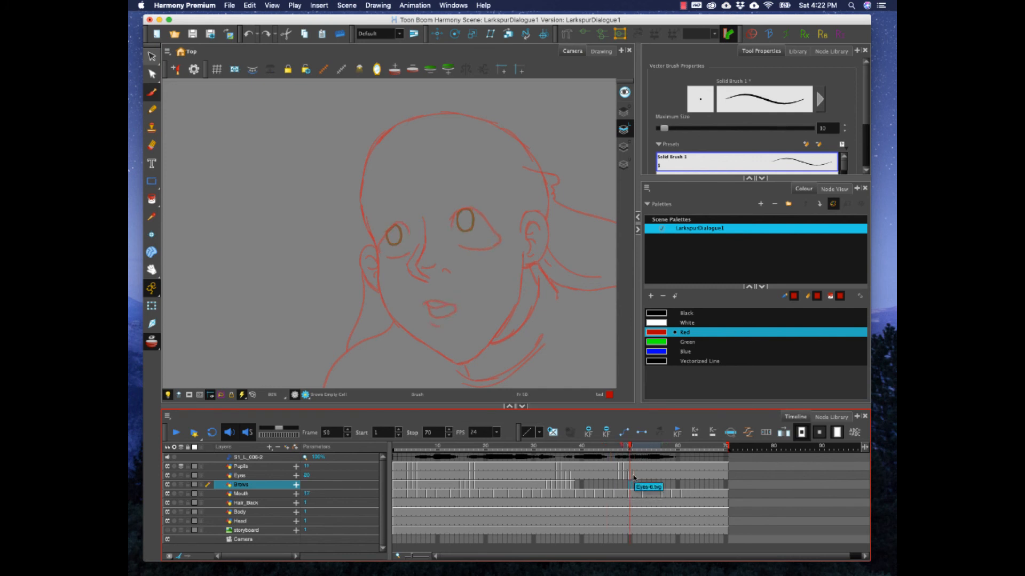
pyautogui.press('F5')
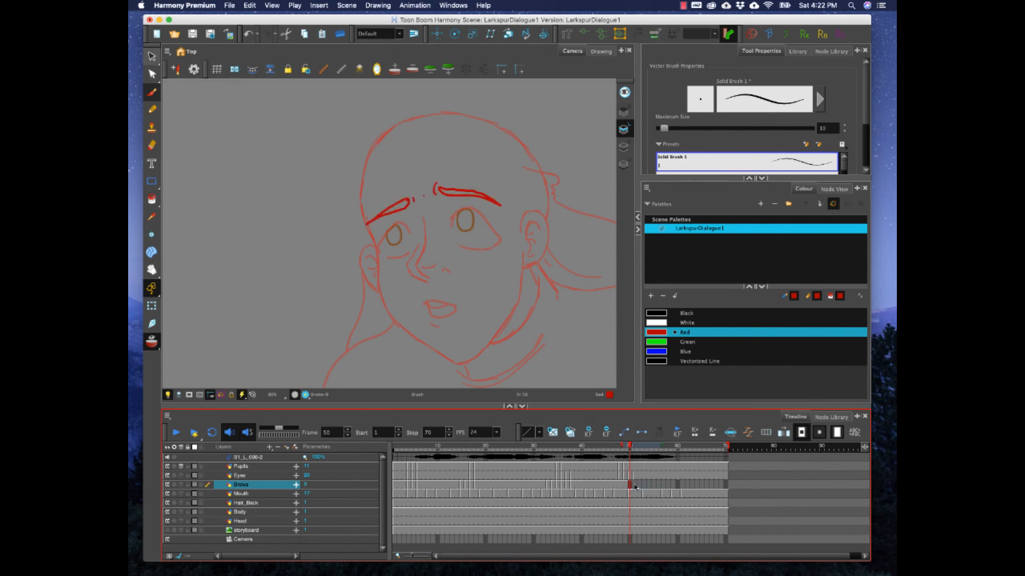
pyautogui.click(634, 485)
pyautogui.moveTo(444, 203)
pyautogui.mouseDown()
pyautogui.moveTo(505, 220)
pyautogui.moveTo(447, 194)
pyautogui.moveTo(449, 204)
pyautogui.mouseUp()
pyautogui.press('super+z')
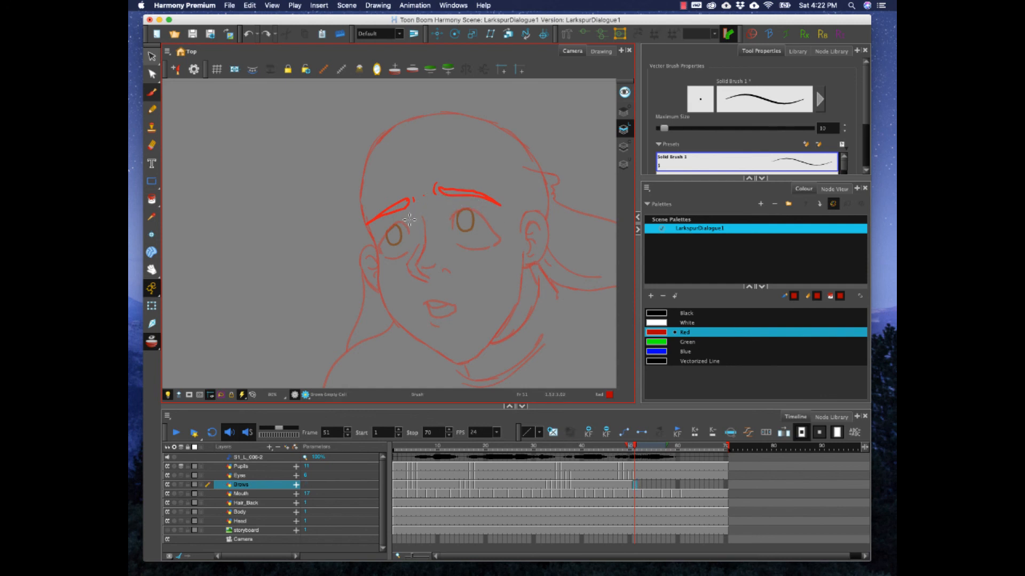
pyautogui.moveTo(373, 231); pyautogui.dragTo(371, 233)
pyautogui.moveTo(389, 222); pyautogui.dragTo(409, 214)
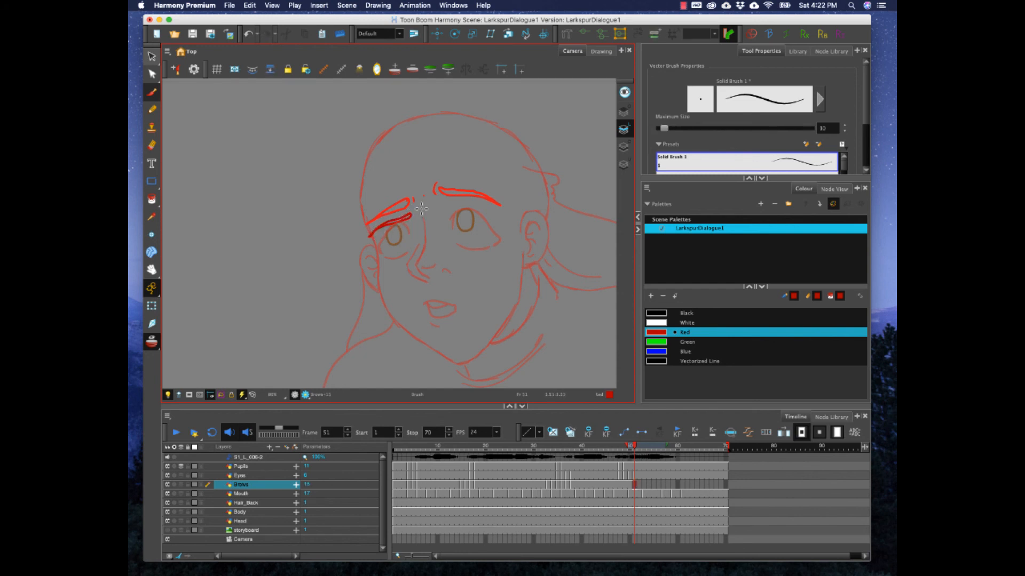
pyautogui.press('super+z')
pyautogui.press('super+z')
pyautogui.moveTo(409, 209)
pyautogui.mouseDown()
pyautogui.moveTo(373, 241)
pyautogui.moveTo(420, 205)
pyautogui.mouseUp()
pyautogui.press('super+z')
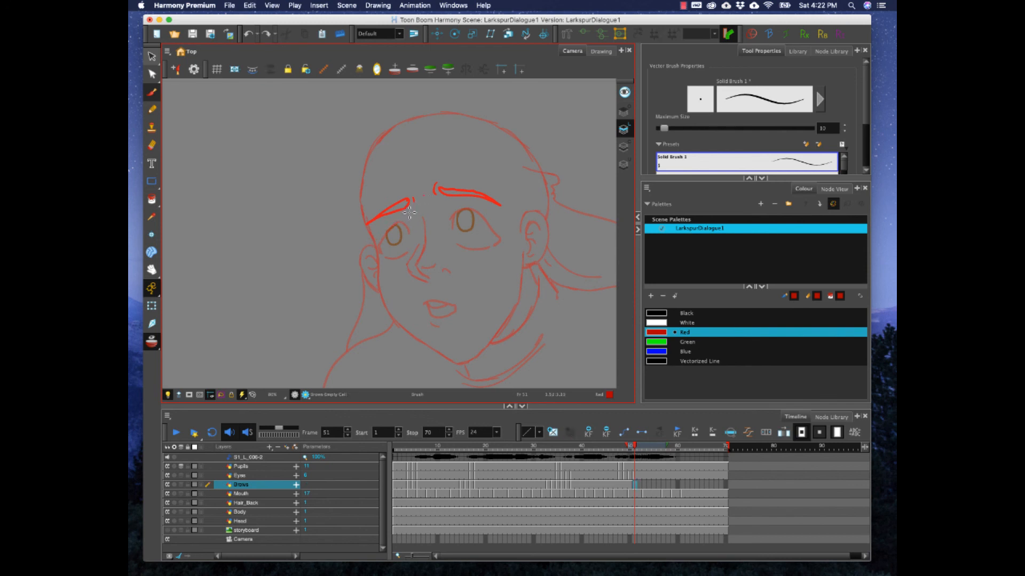
pyautogui.moveTo(408, 215)
pyautogui.mouseDown()
pyautogui.moveTo(371, 234)
pyautogui.moveTo(445, 202)
pyautogui.moveTo(501, 216)
pyautogui.moveTo(436, 202)
pyautogui.mouseUp()
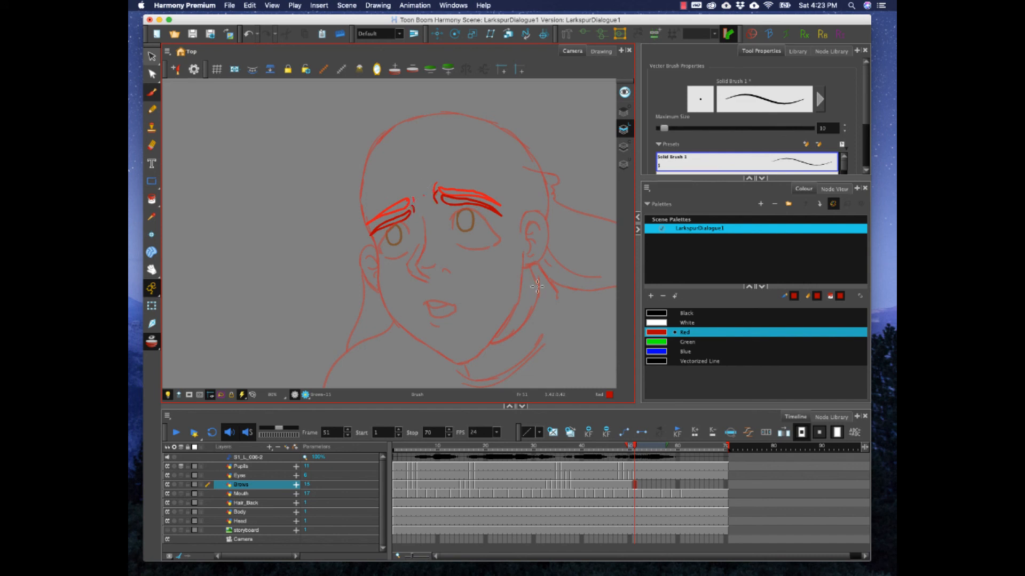
pyautogui.hotkey('alt', 's')
pyautogui.press('super+z')
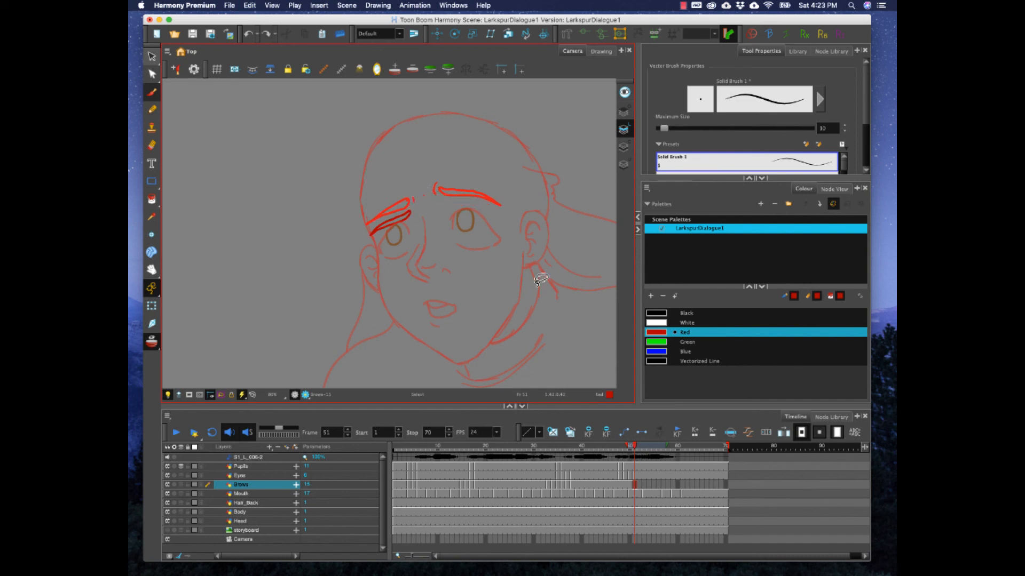
pyautogui.press('super+z')
pyautogui.hotkey('alt', 'b')
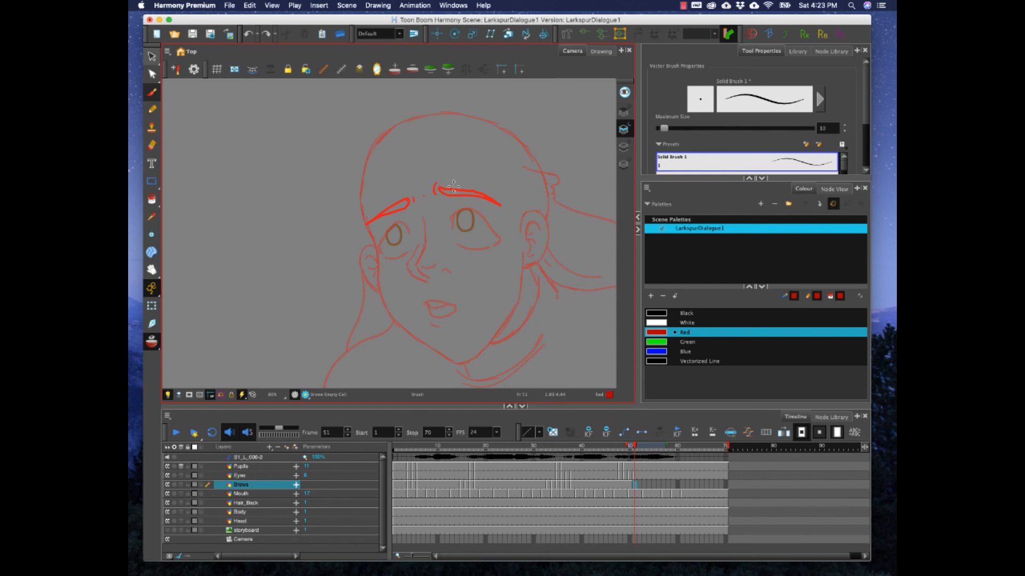
# Step: Draw both brows slightly lowered from the raised pose at frame 51 of the Brows layer, with crease marks between them
pyautogui.moveTo(456, 203); pyautogui.dragTo(504, 217)
pyautogui.moveTo(444, 198)
pyautogui.mouseDown()
pyautogui.moveTo(369, 230)
pyautogui.moveTo(412, 203)
pyautogui.mouseUp()
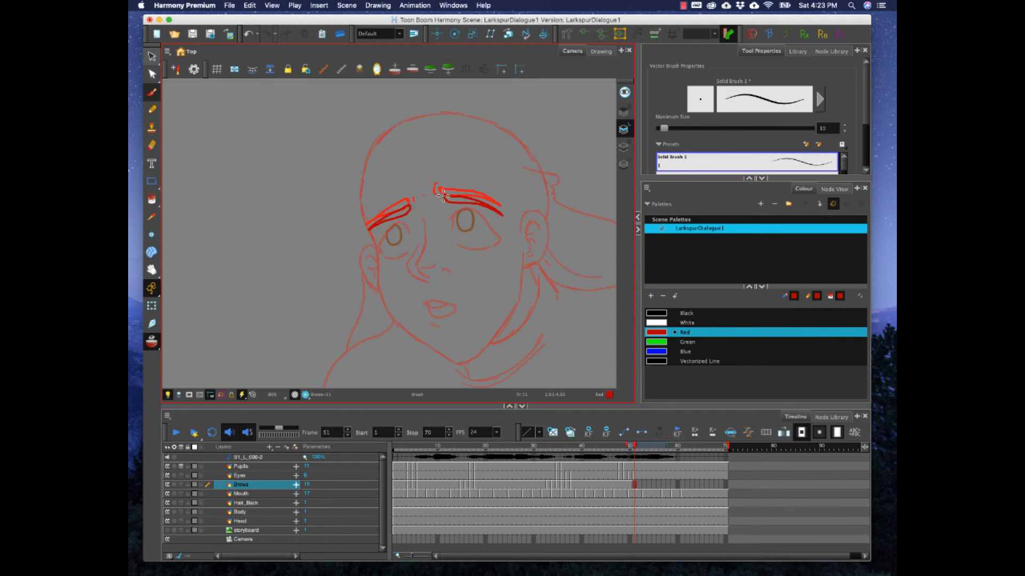
pyautogui.click(724, 486)
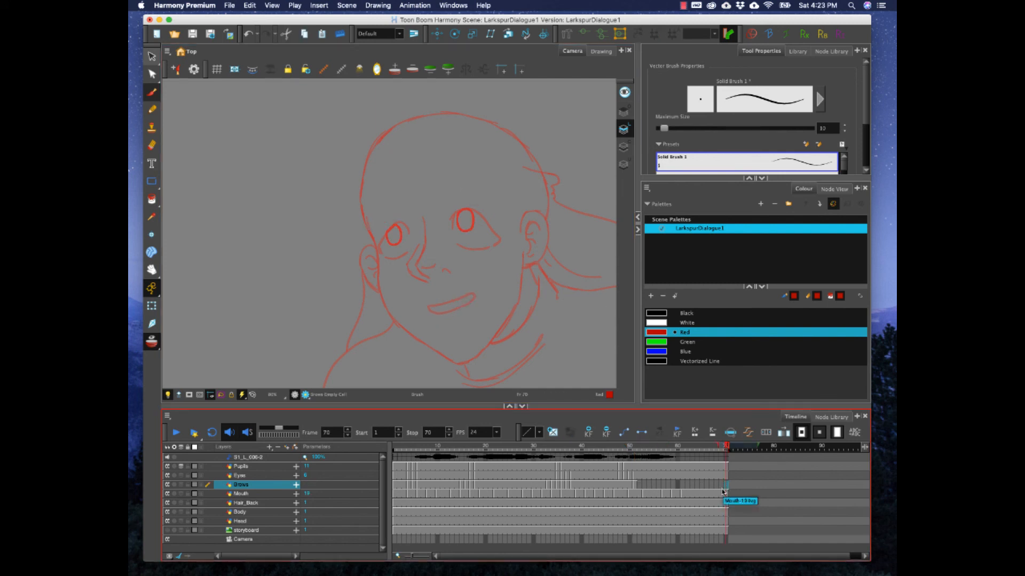
# Step: Clear the cells at frames 49 and 50 of the Brows layer
pyautogui.click(614, 446)
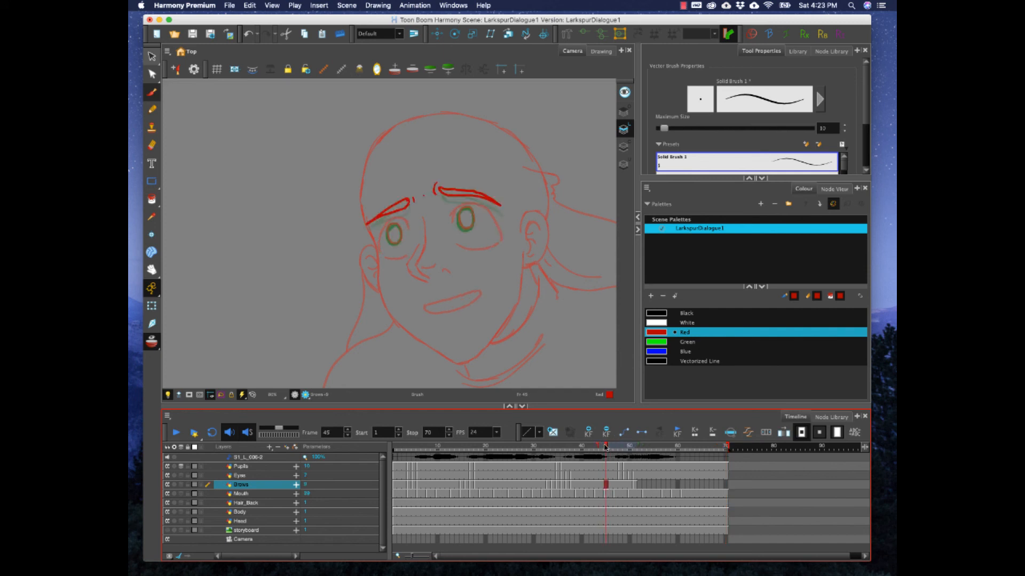
pyautogui.moveTo(615, 448)
pyautogui.mouseDown()
pyautogui.moveTo(630, 449)
pyautogui.moveTo(620, 451)
pyautogui.moveTo(635, 484)
pyautogui.mouseUp()
pyautogui.press('Delete')
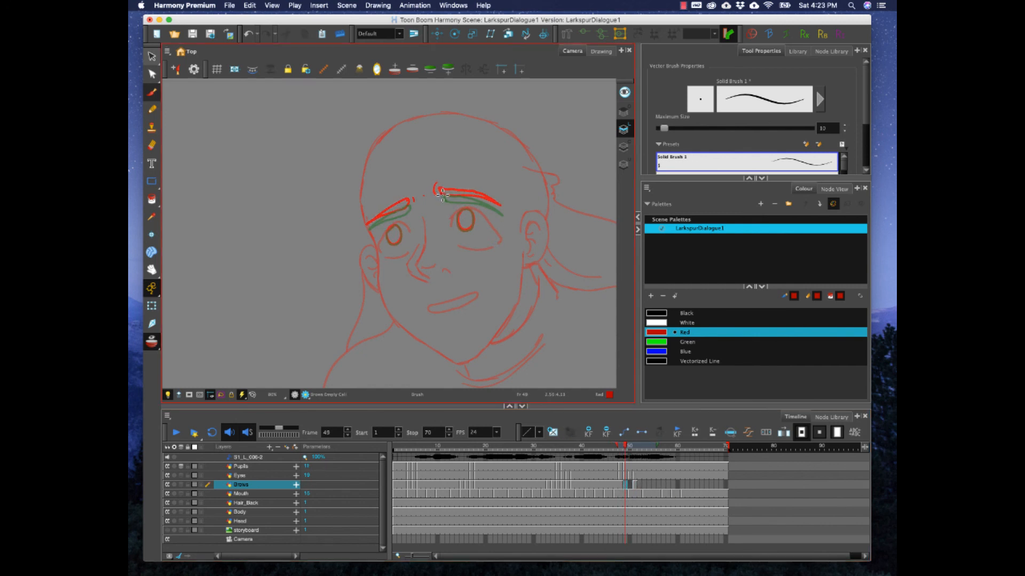
# Step: Draw in-betweens of both brows at frames 49 and 50, leading down to the slightly lowered pose at frame 51
pyautogui.moveTo(457, 199)
pyautogui.mouseDown()
pyautogui.moveTo(501, 212)
pyautogui.moveTo(441, 190)
pyautogui.moveTo(366, 228)
pyautogui.moveTo(410, 200)
pyautogui.mouseUp()
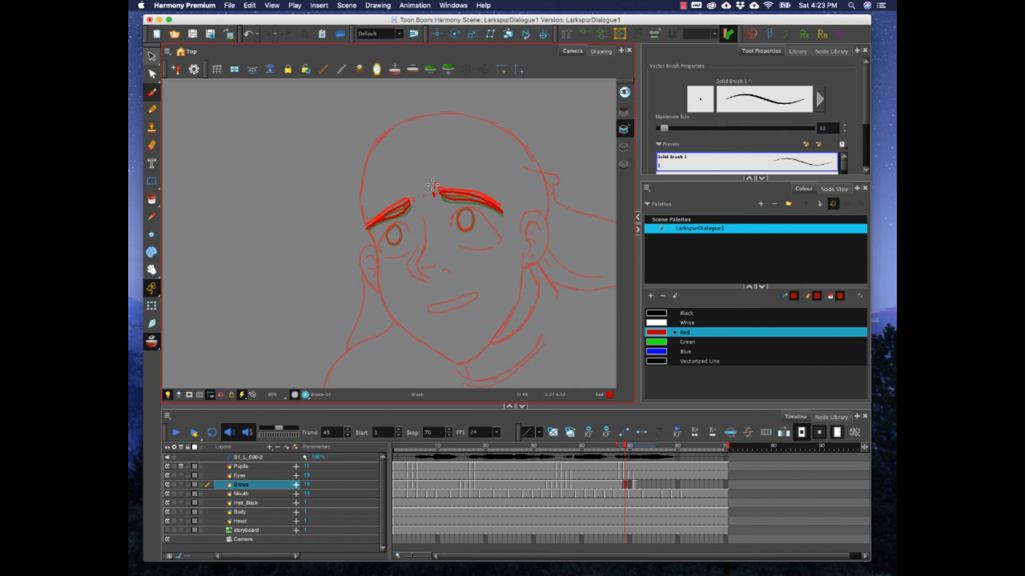
pyautogui.click(630, 485)
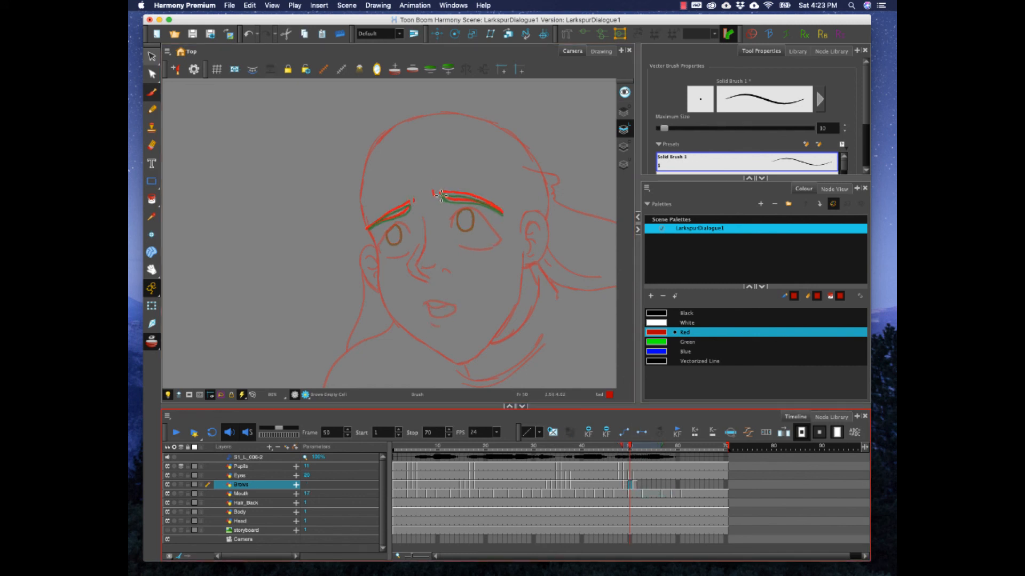
pyautogui.moveTo(441, 196)
pyautogui.mouseDown()
pyautogui.moveTo(502, 213)
pyautogui.moveTo(444, 196)
pyautogui.moveTo(369, 230)
pyautogui.moveTo(410, 205)
pyautogui.mouseUp()
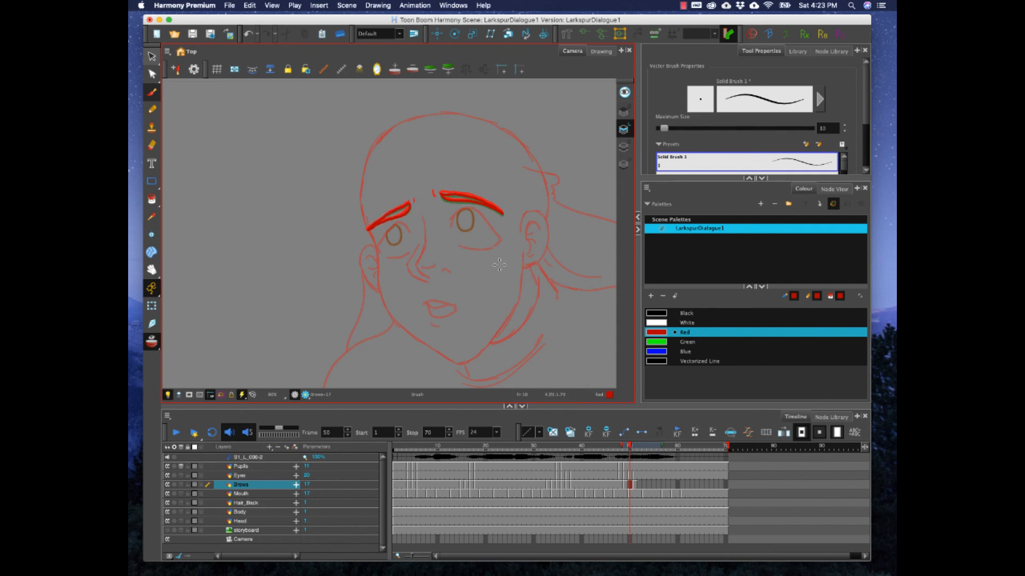
# Step: Extend the exposure of the slightly lowered brows drawing from frame 51 through frame 57 of the Brows layer
pyautogui.click(637, 487)
pyautogui.moveTo(647, 450)
pyautogui.mouseDown()
pyautogui.moveTo(655, 451)
pyautogui.moveTo(630, 453)
pyautogui.moveTo(665, 457)
pyautogui.mouseUp()
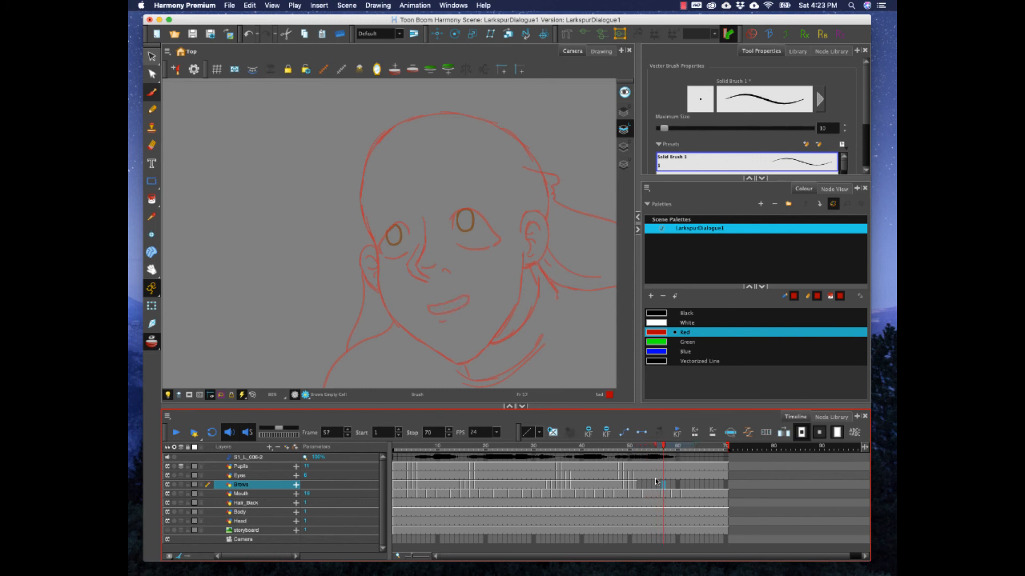
pyautogui.press('F5')
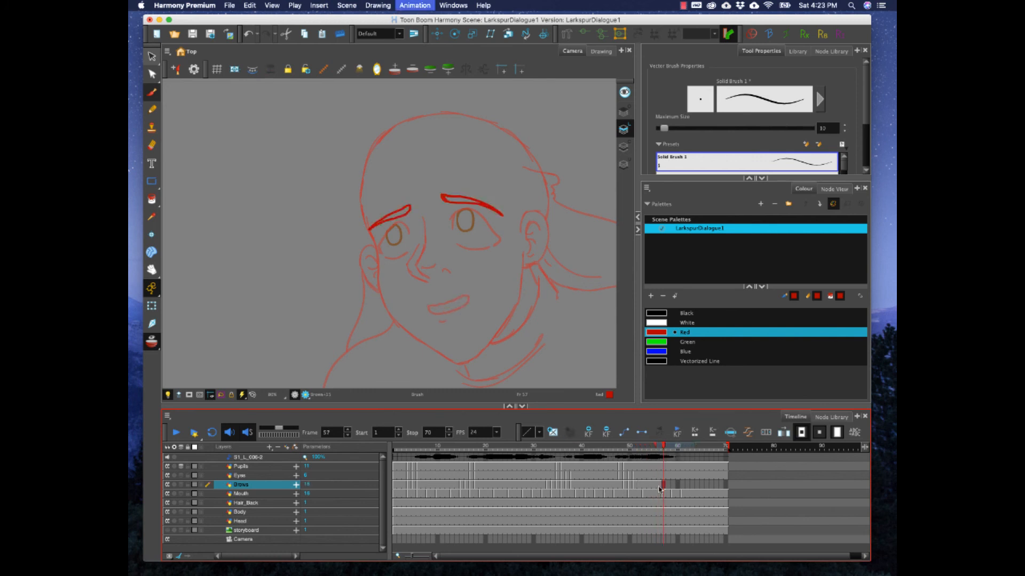
# Step: Draw both brows slightly higher at frame 58 of the Brows layer and hold that drawing through frame 70
pyautogui.moveTo(663, 448)
pyautogui.mouseDown()
pyautogui.moveTo(687, 448)
pyautogui.moveTo(669, 449)
pyautogui.mouseUp()
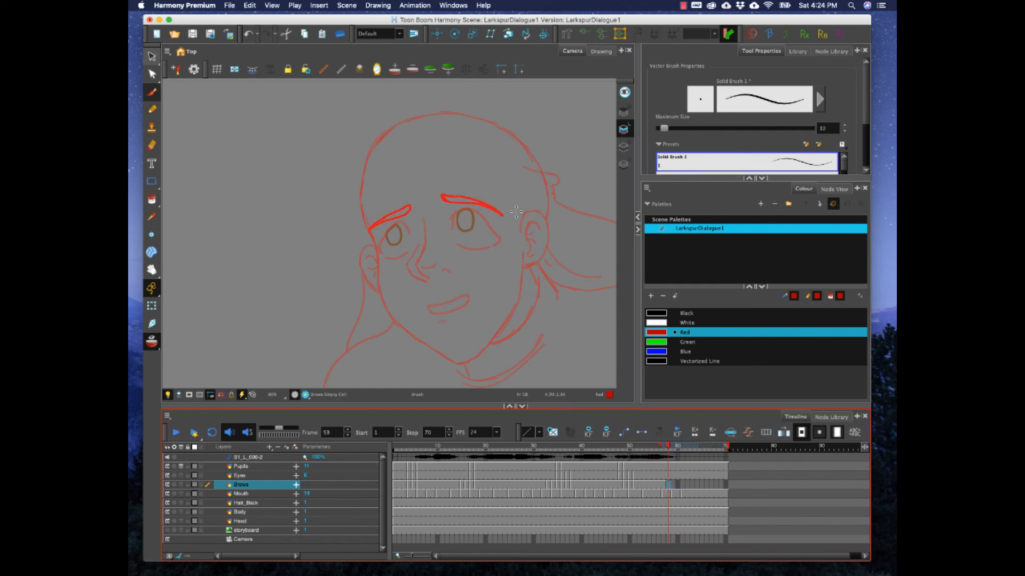
pyautogui.moveTo(443, 196)
pyautogui.mouseDown()
pyautogui.moveTo(500, 214)
pyautogui.moveTo(443, 194)
pyautogui.moveTo(366, 227)
pyautogui.moveTo(412, 202)
pyautogui.mouseUp()
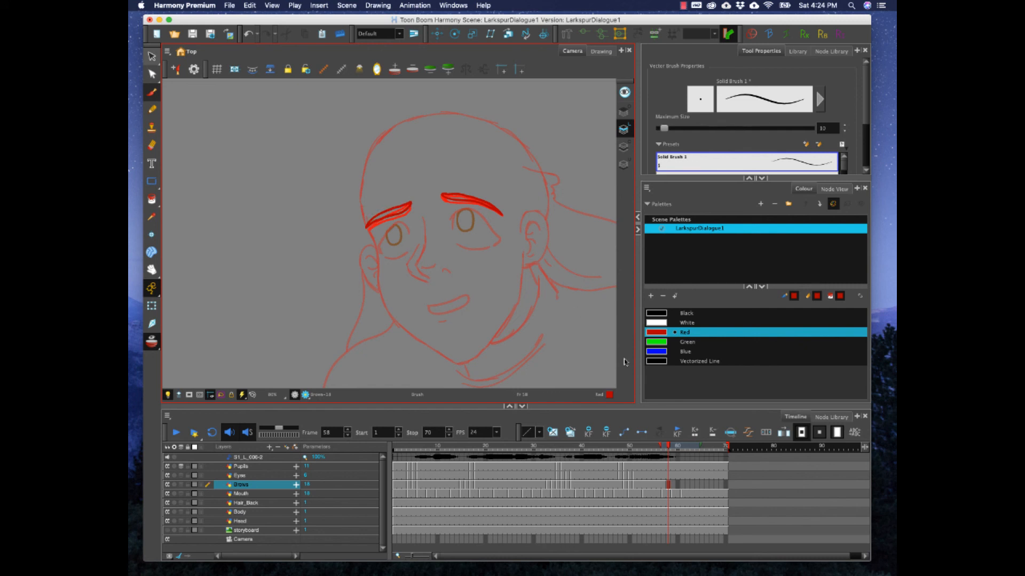
pyautogui.click(727, 485)
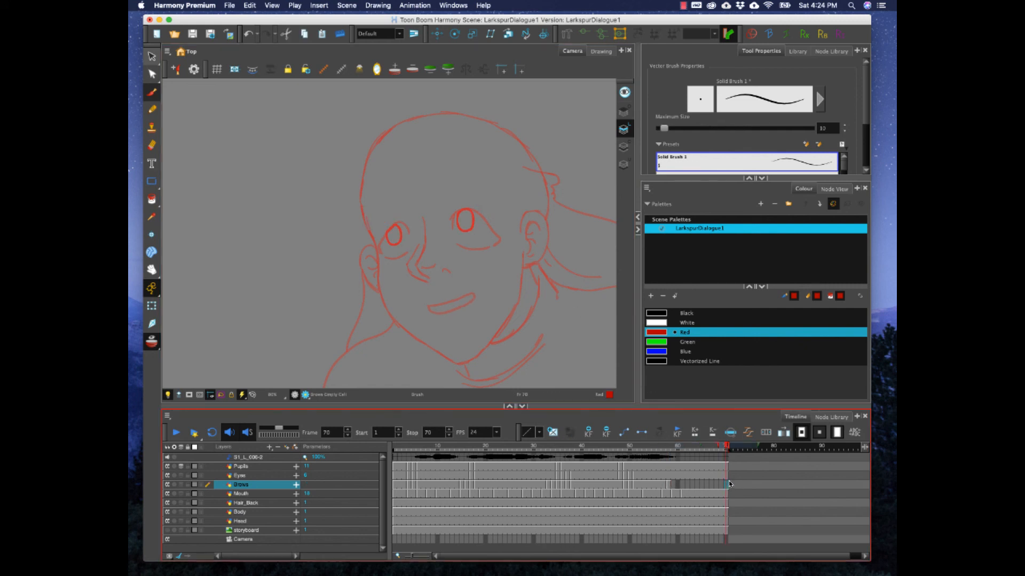
pyautogui.press('F5')
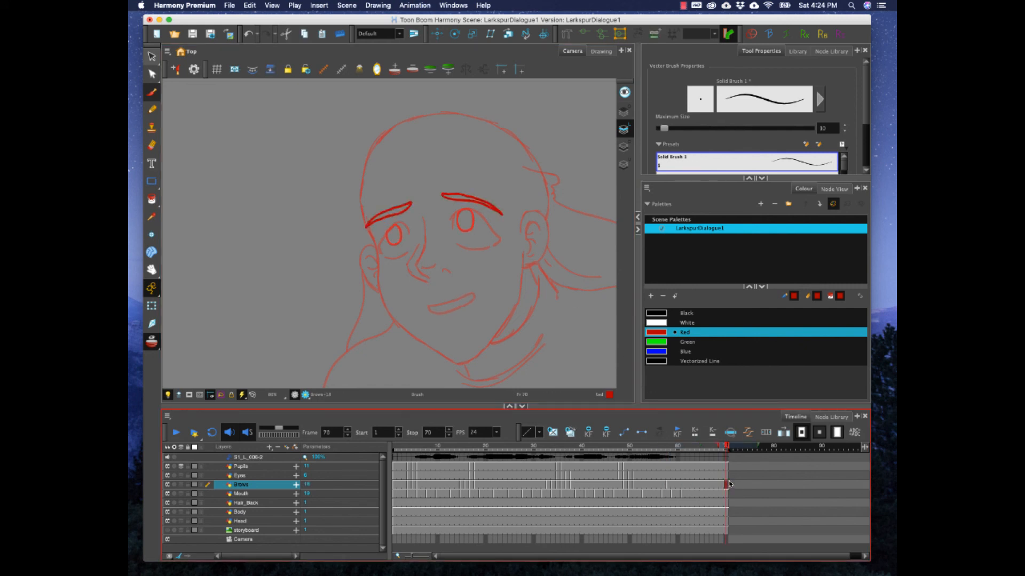
# Step: Clear the cells at frames 56 and 57 of the Brows layer
pyautogui.click(668, 485)
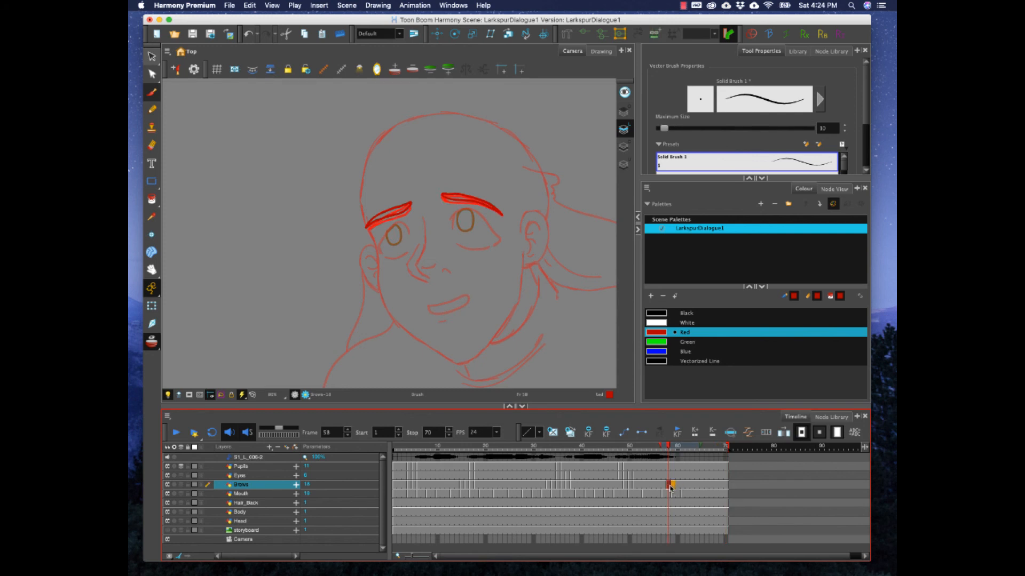
pyautogui.click(661, 486)
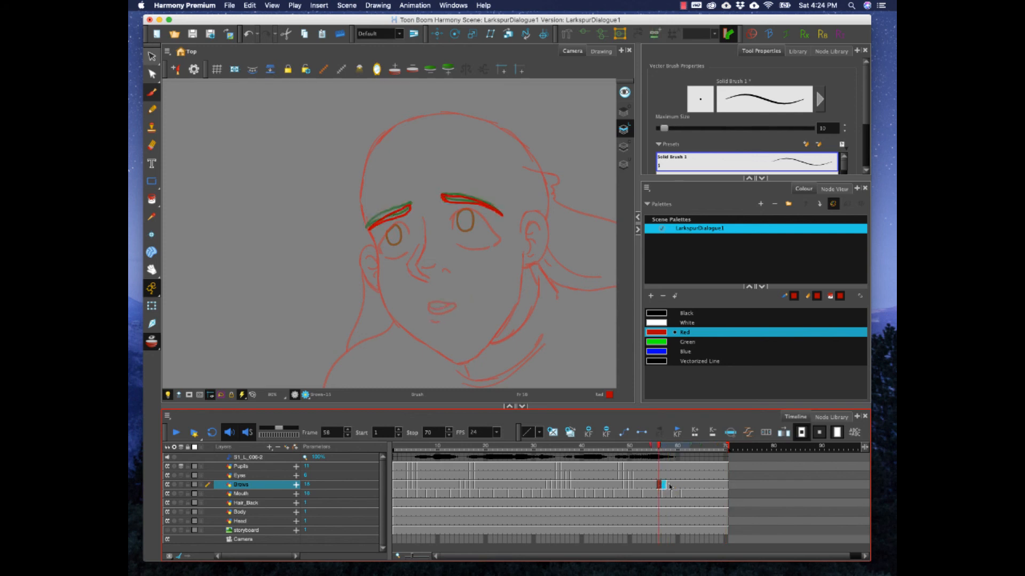
pyautogui.press('Delete')
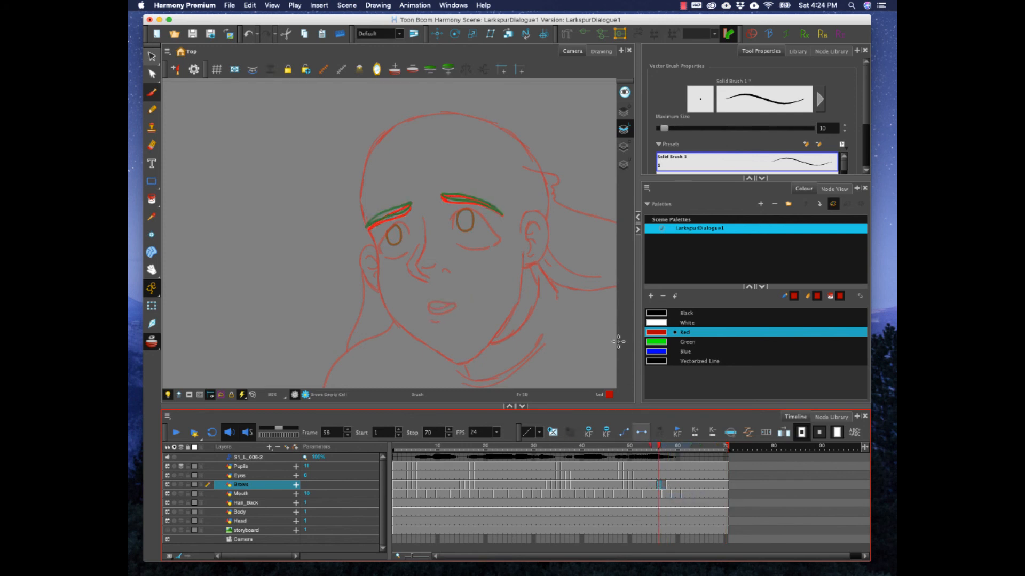
# Step: Draw in-betweens of both brows at frames 56 and 57, rising to the slightly higher pose at frame 58
pyautogui.moveTo(454, 200)
pyautogui.mouseDown()
pyautogui.moveTo(501, 215)
pyautogui.moveTo(451, 195)
pyautogui.moveTo(366, 228)
pyautogui.moveTo(410, 204)
pyautogui.mouseUp()
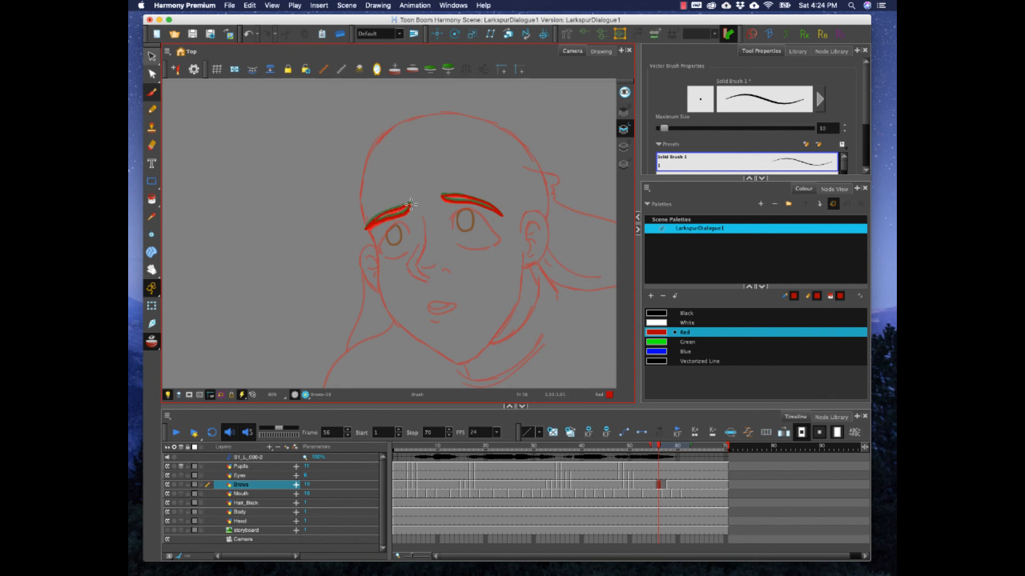
pyautogui.click(662, 485)
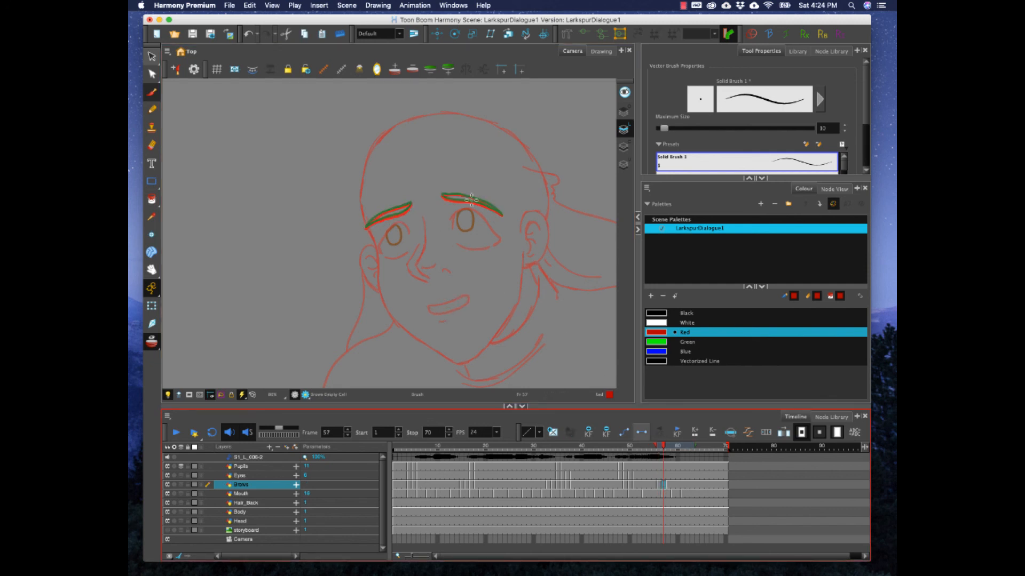
pyautogui.moveTo(442, 196); pyautogui.dragTo(490, 210)
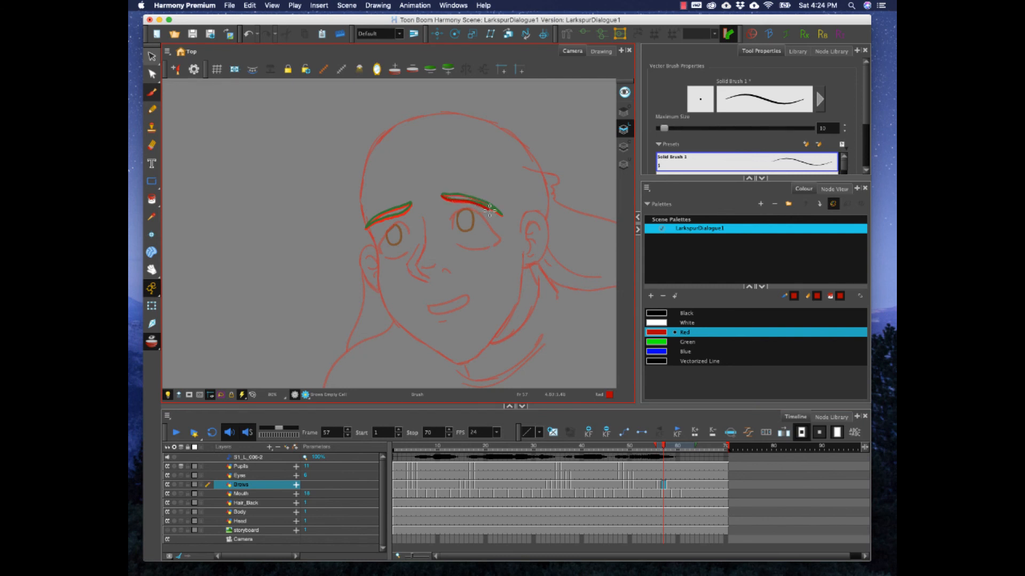
pyautogui.press('super+z')
pyautogui.moveTo(442, 196)
pyautogui.mouseDown()
pyautogui.moveTo(502, 218)
pyautogui.moveTo(481, 200)
pyautogui.moveTo(445, 195)
pyautogui.moveTo(366, 227)
pyautogui.moveTo(412, 205)
pyautogui.mouseUp()
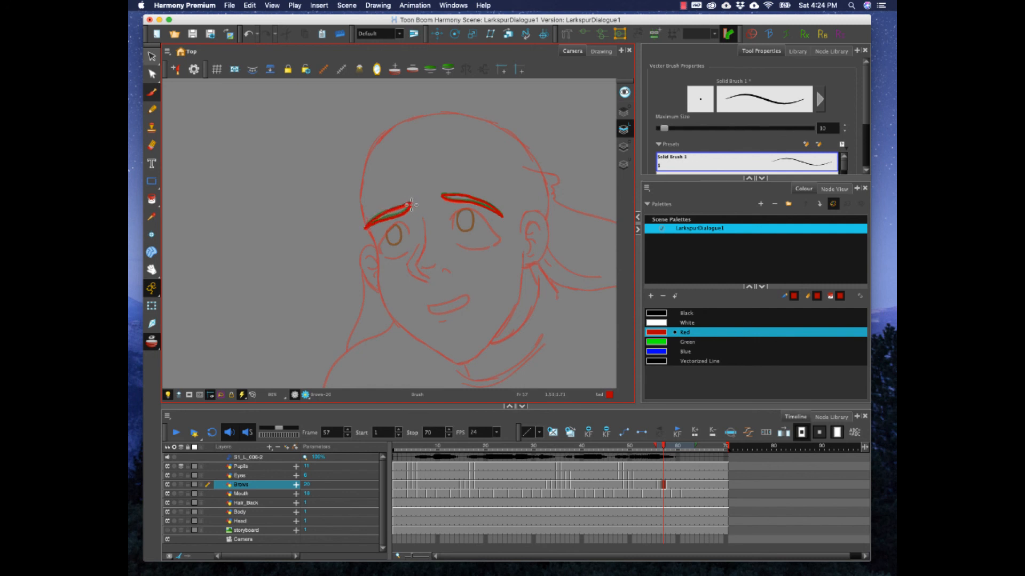
# Step: Play the scene from the start to check the new brow rise near the end
pyautogui.click(398, 447)
pyautogui.click(177, 435)
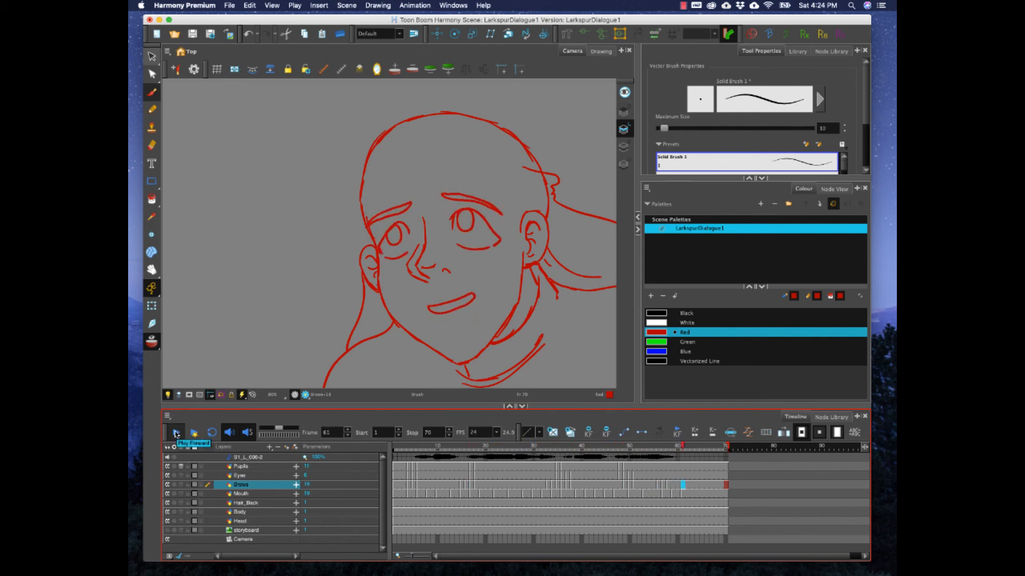
pyautogui.click(176, 434)
# Step: Clear the Brows layer from frame 56 through frame 70, and hold the frame 51 brows drawing through frame 70 instead
pyautogui.click(659, 485)
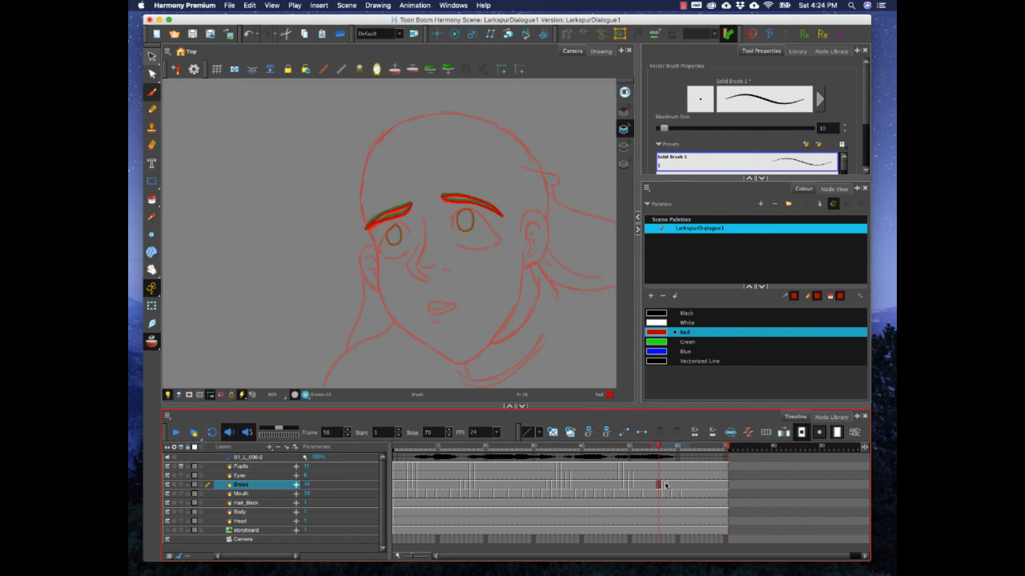
pyautogui.keyDown('shift'); pyautogui.click(725, 485); pyautogui.keyUp('shift')
pyautogui.press('Delete')
pyautogui.click(726, 484)
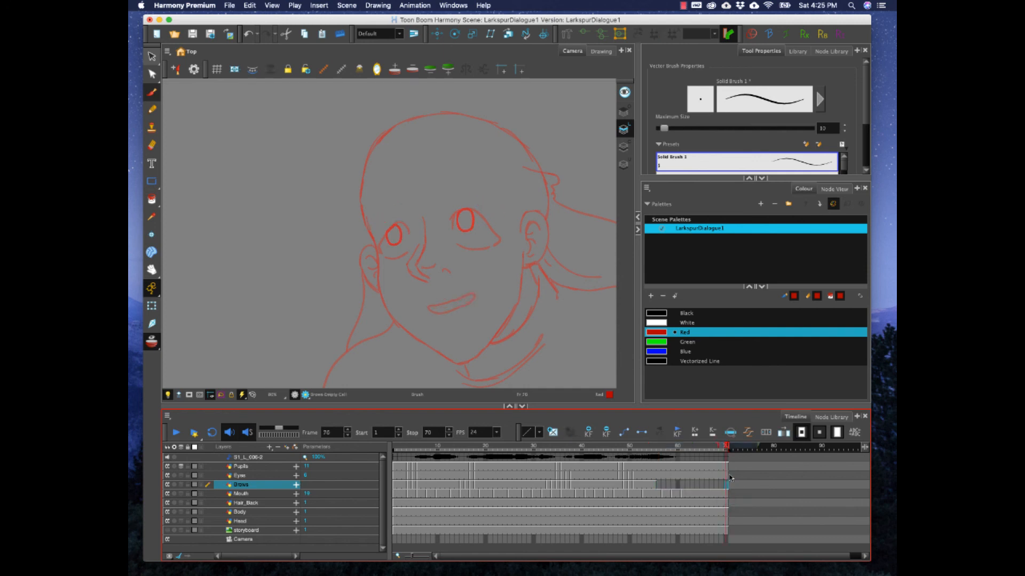
pyautogui.press('F5')
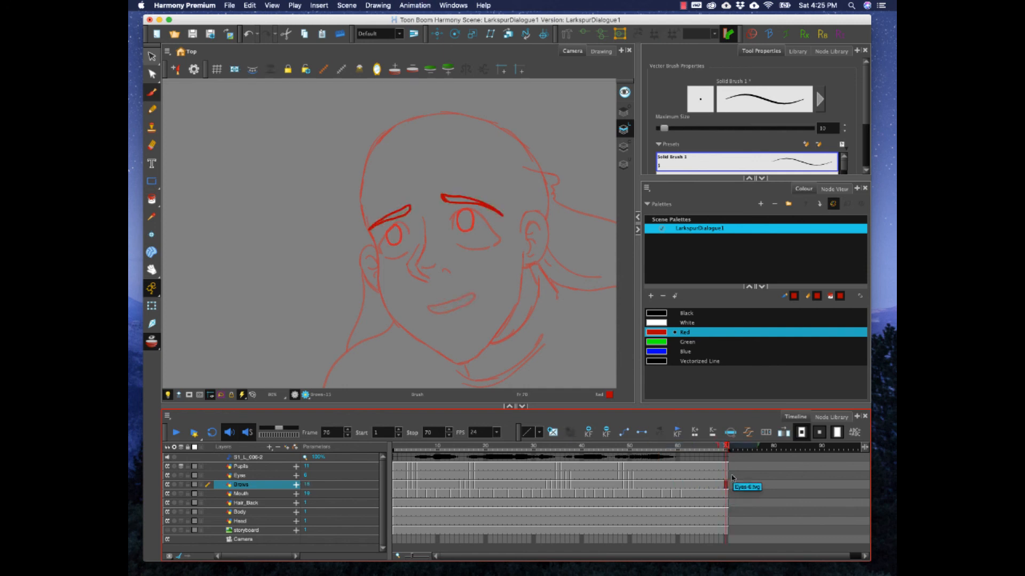
# Step: Play back the whole scene repeatedly to review the brow animation with the final hold against the dialogue
pyautogui.click(175, 433)
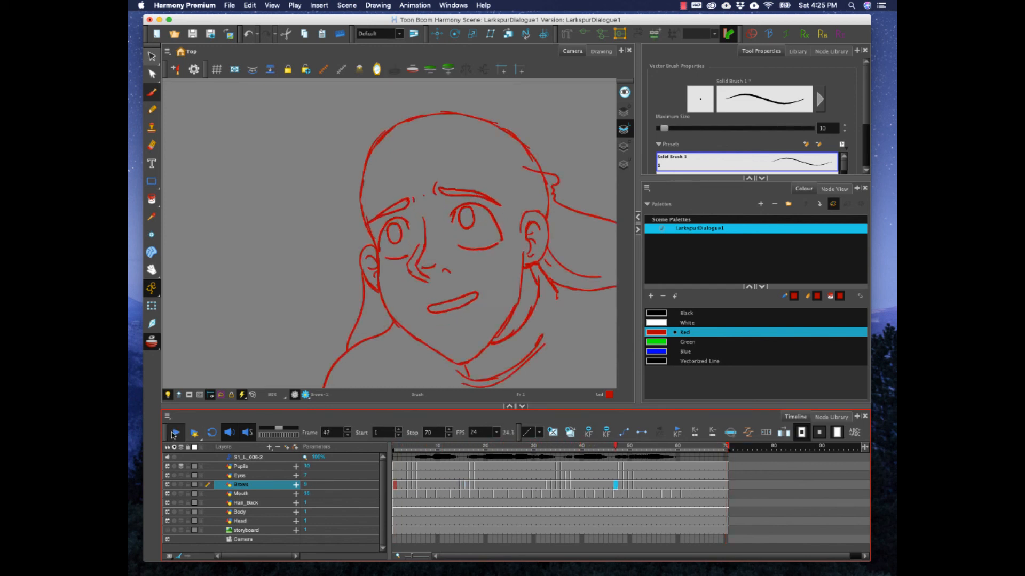
pyautogui.click(172, 435)
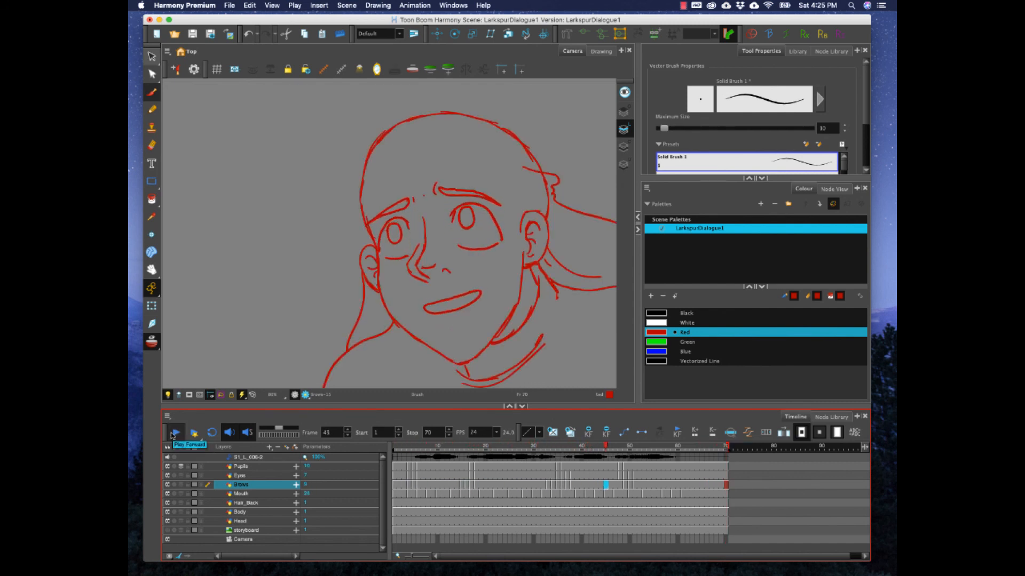
pyautogui.click(176, 438)
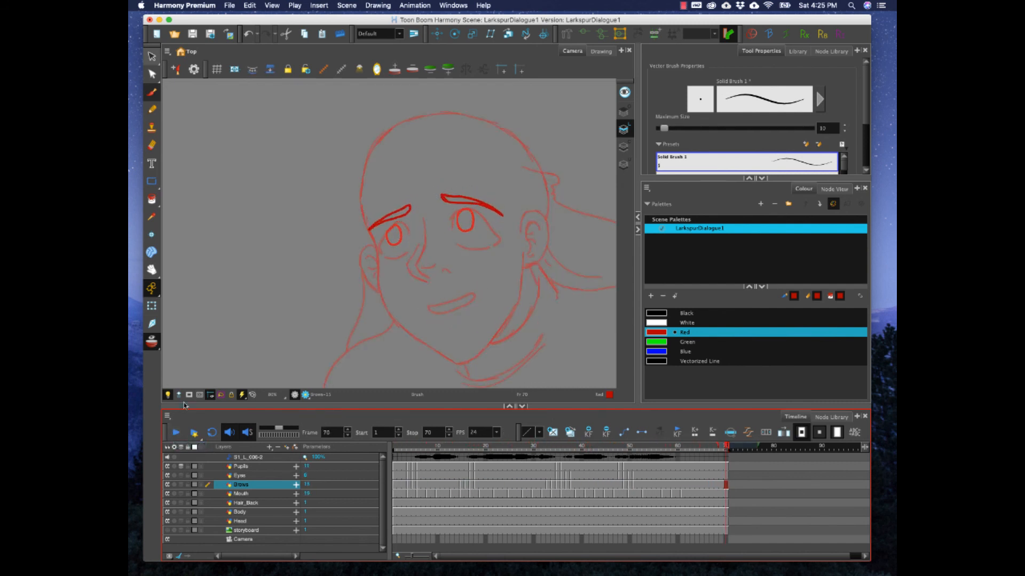
pyautogui.scroll(-3, 468, 253)
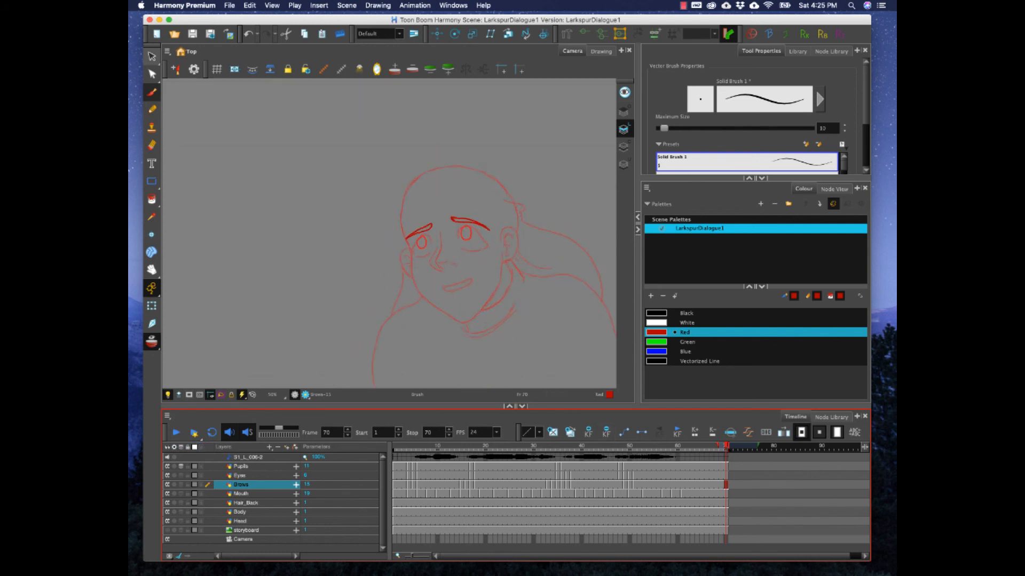
pyautogui.press('alt+super+2')
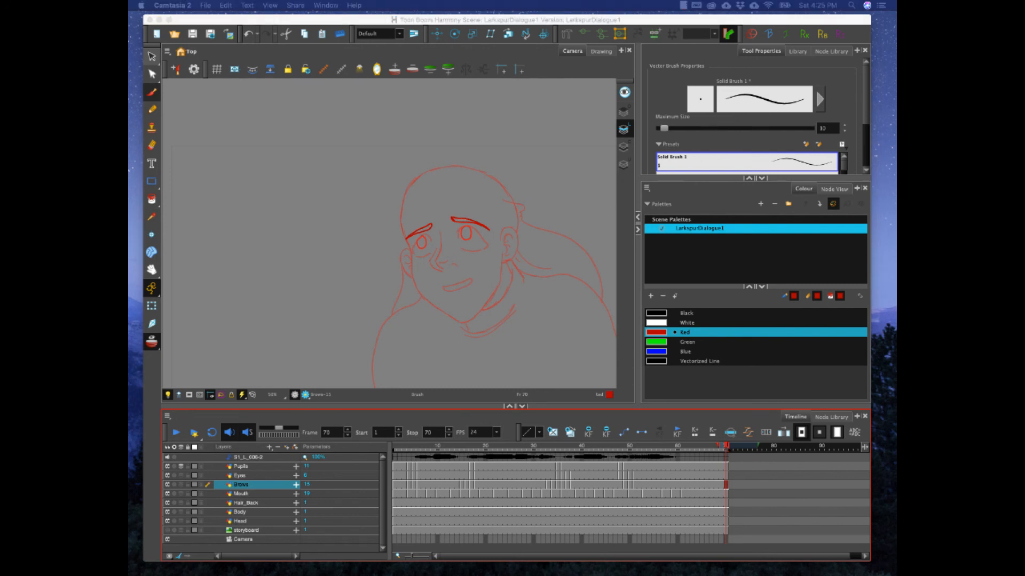